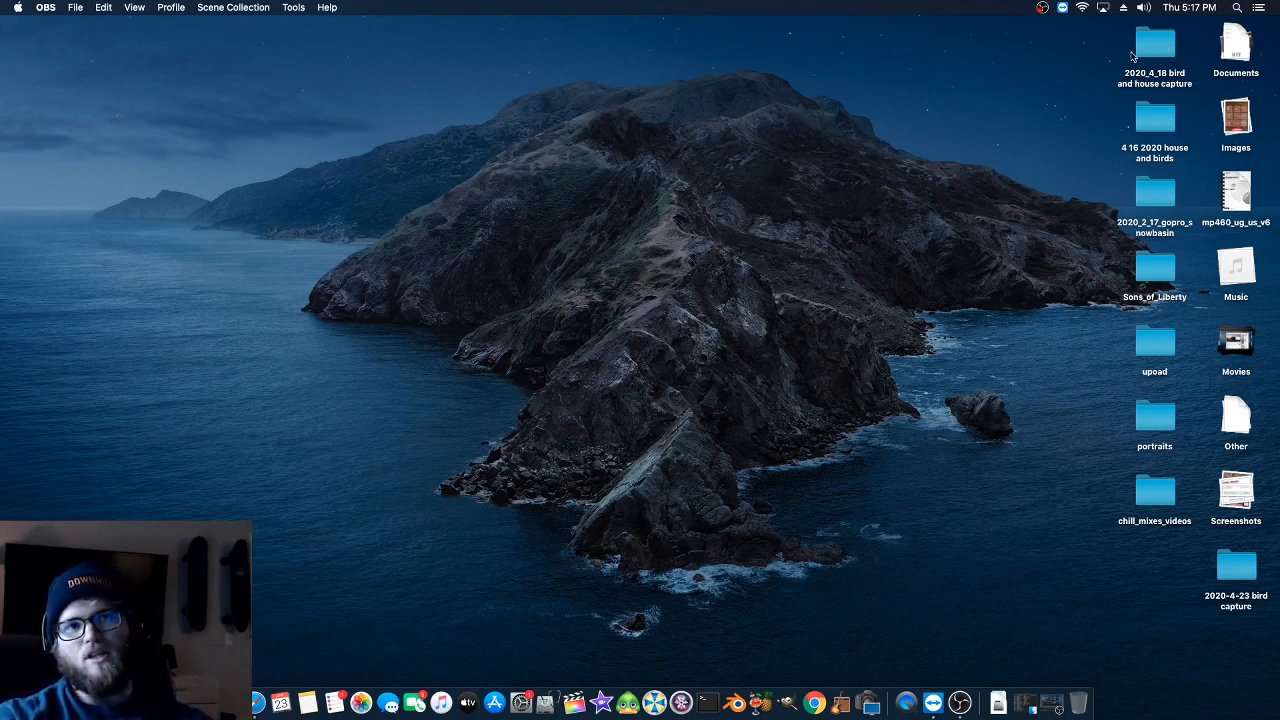
- Look through the DCIM/100EOS7D files in the "2020_4_18 bird and house capture" folder and close its window
{"action": "double_click", "coordinate": [1140, 52]}
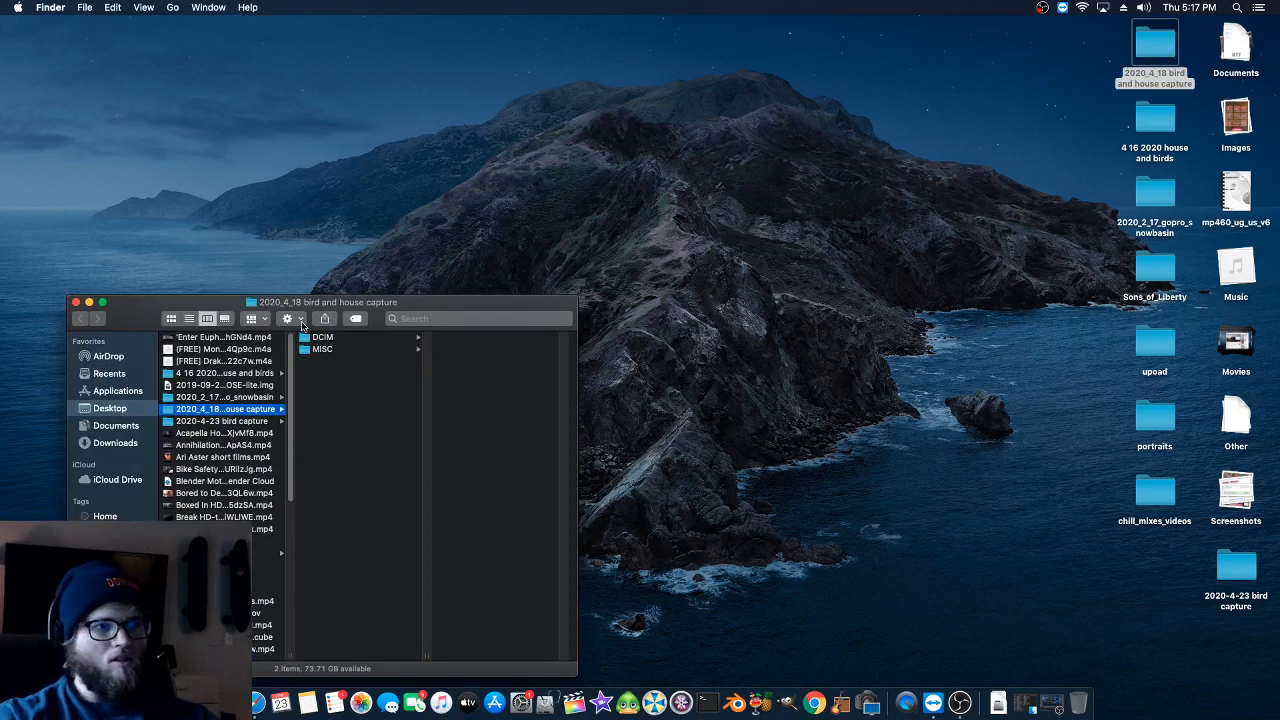
{"action": "left_click_drag", "start_coordinate": [304, 314], "coordinate": [355, 205]}
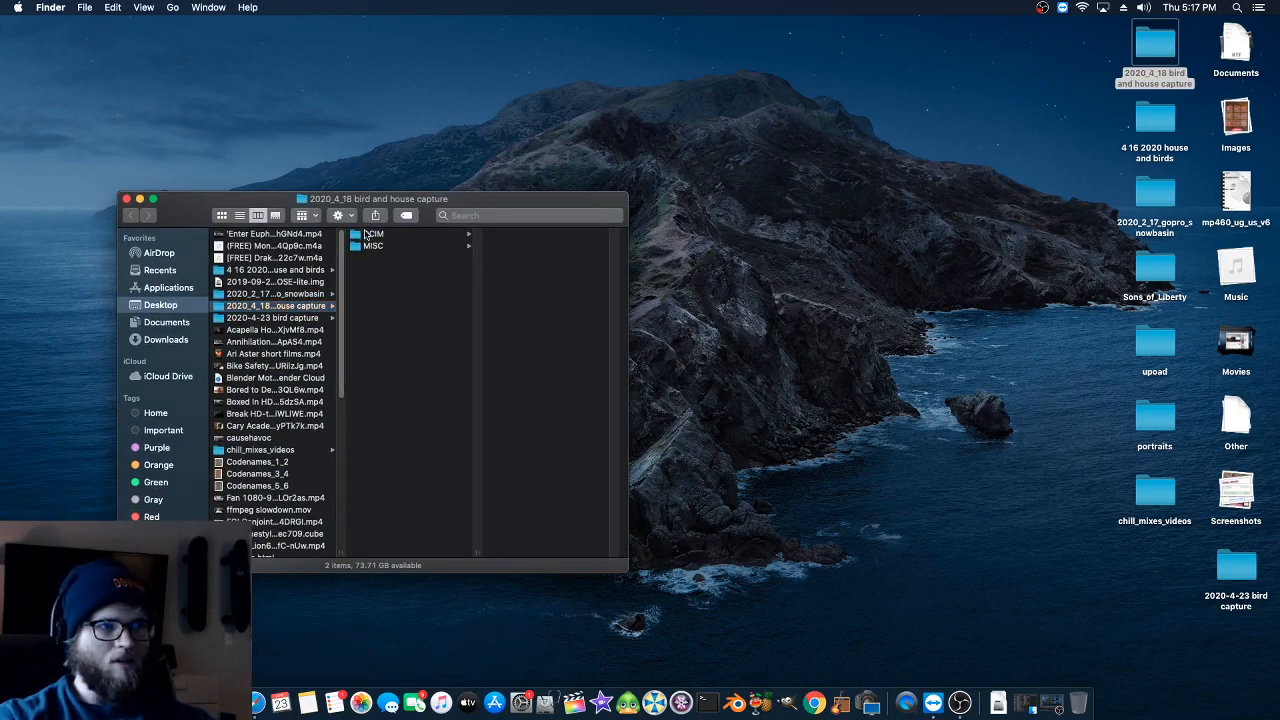
{"action": "left_click", "coordinate": [366, 234]}
{"action": "left_click", "coordinate": [536, 238]}
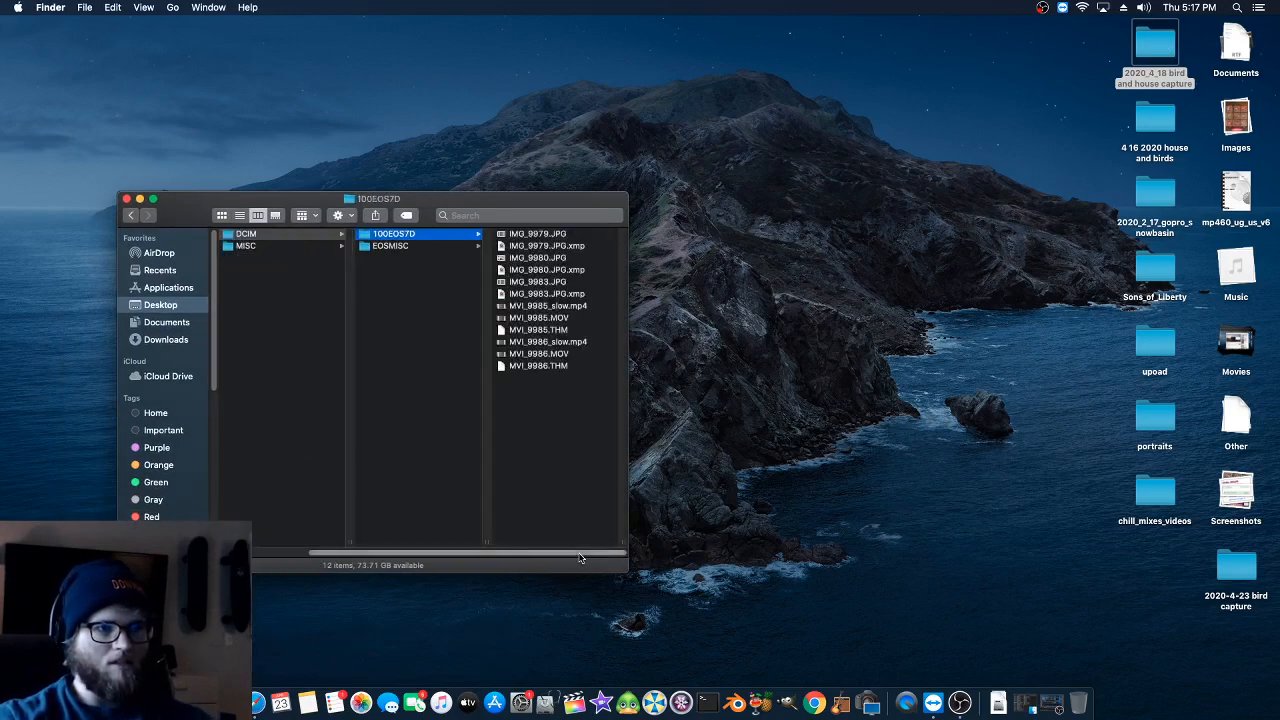
{"action": "left_click", "coordinate": [550, 366]}
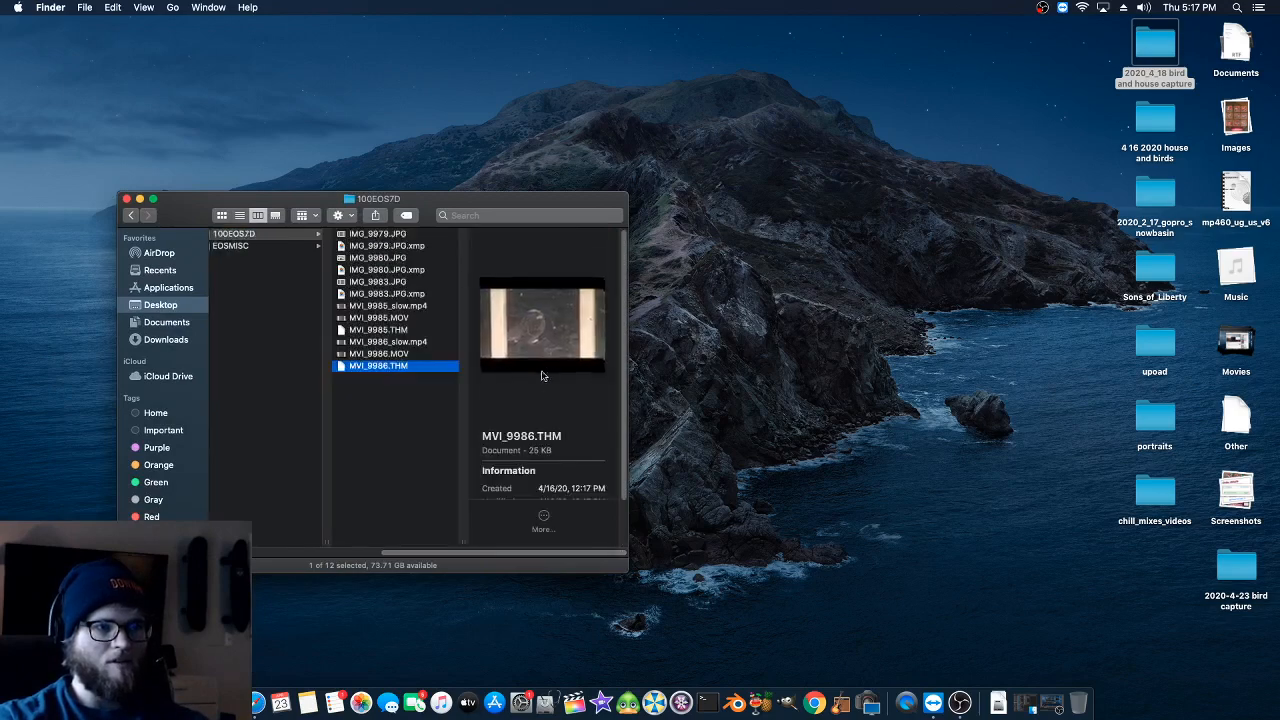
{"action": "left_click", "coordinate": [428, 377]}
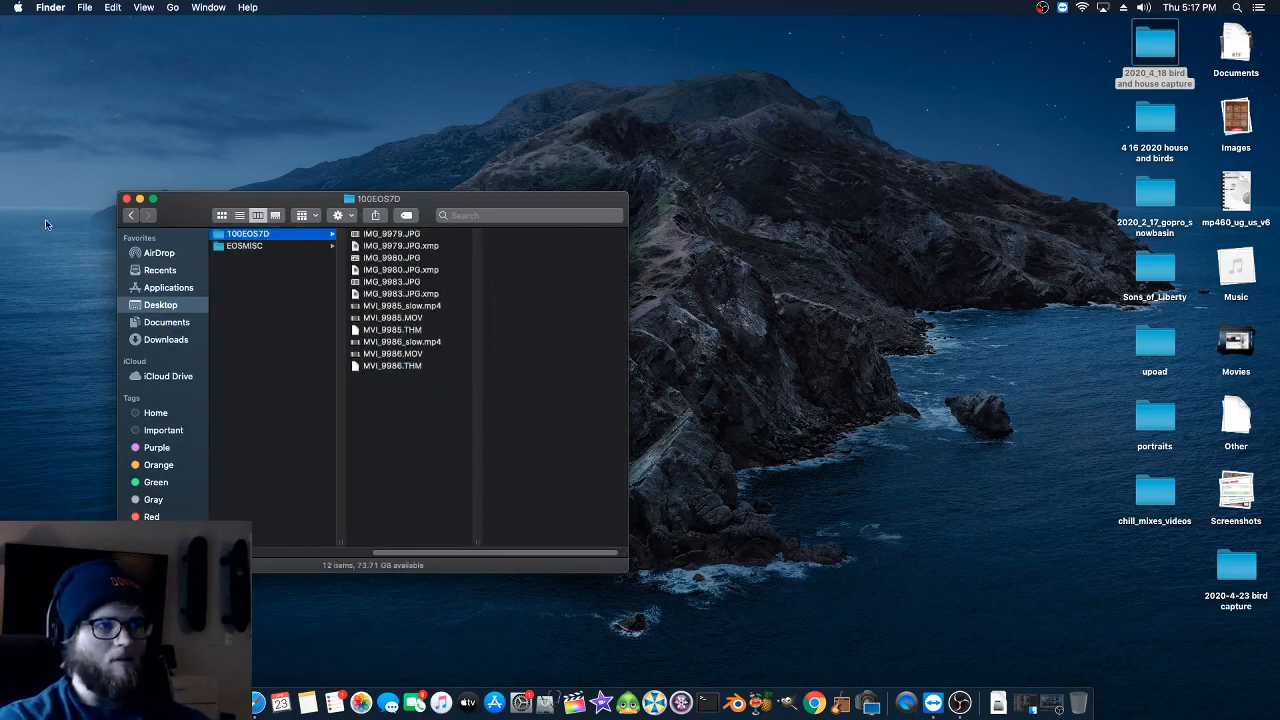
{"action": "left_click", "coordinate": [126, 199]}
- Open the "2020-4-23 bird capture" folder on the desktop and browse to DCIM/101EOS7D, down to its video files
{"action": "right_click", "coordinate": [896, 567]}
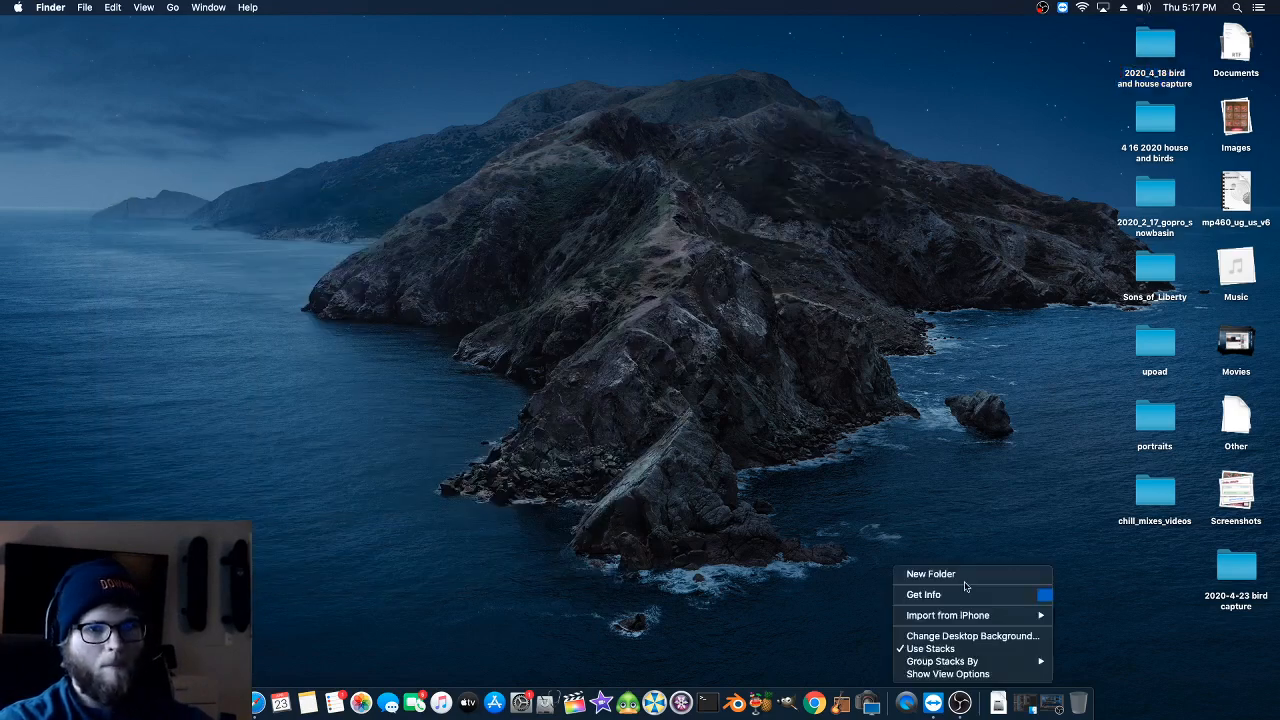
{"action": "left_click", "coordinate": [1222, 570]}
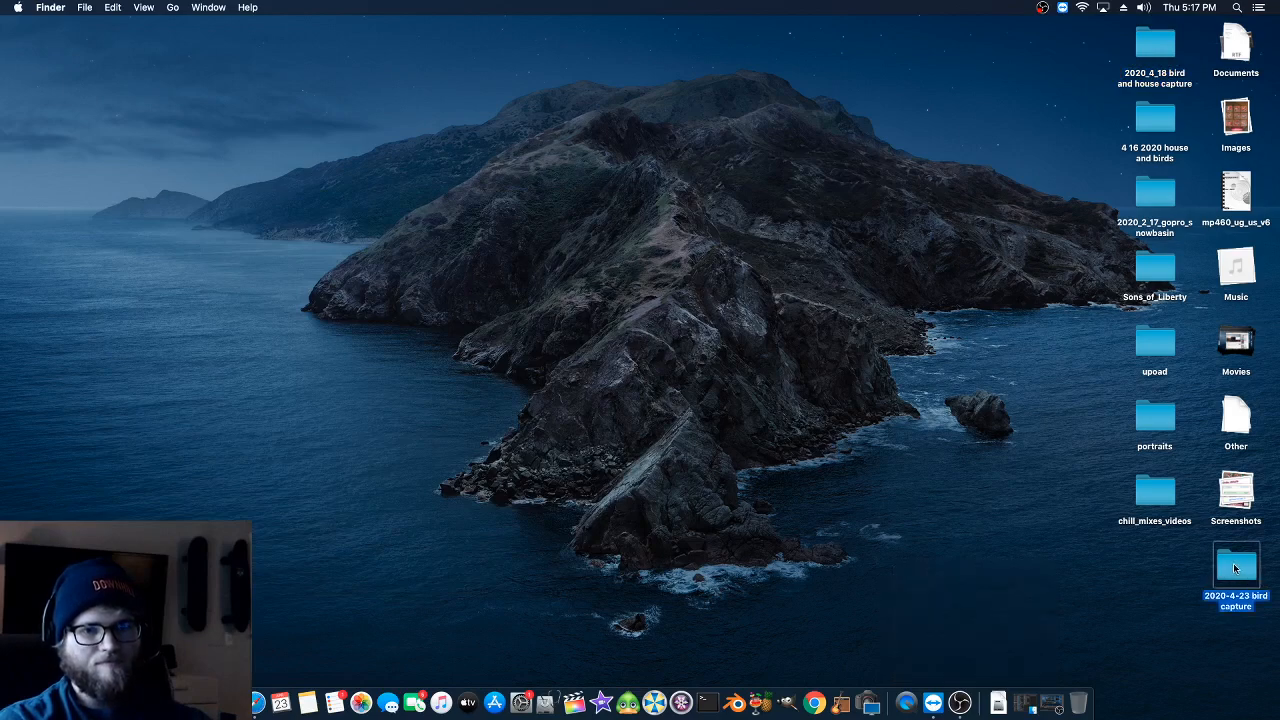
{"action": "double_click", "coordinate": [1234, 568]}
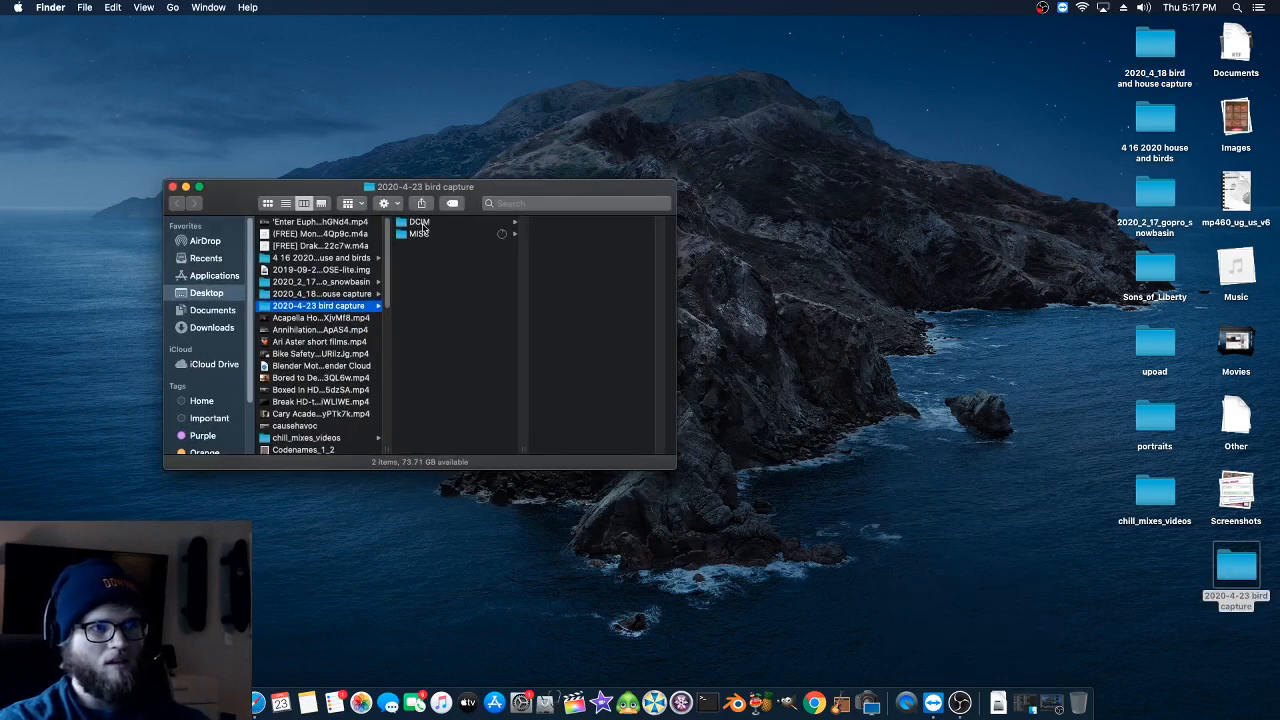
{"action": "left_click", "coordinate": [420, 224]}
{"action": "left_click", "coordinate": [565, 234]}
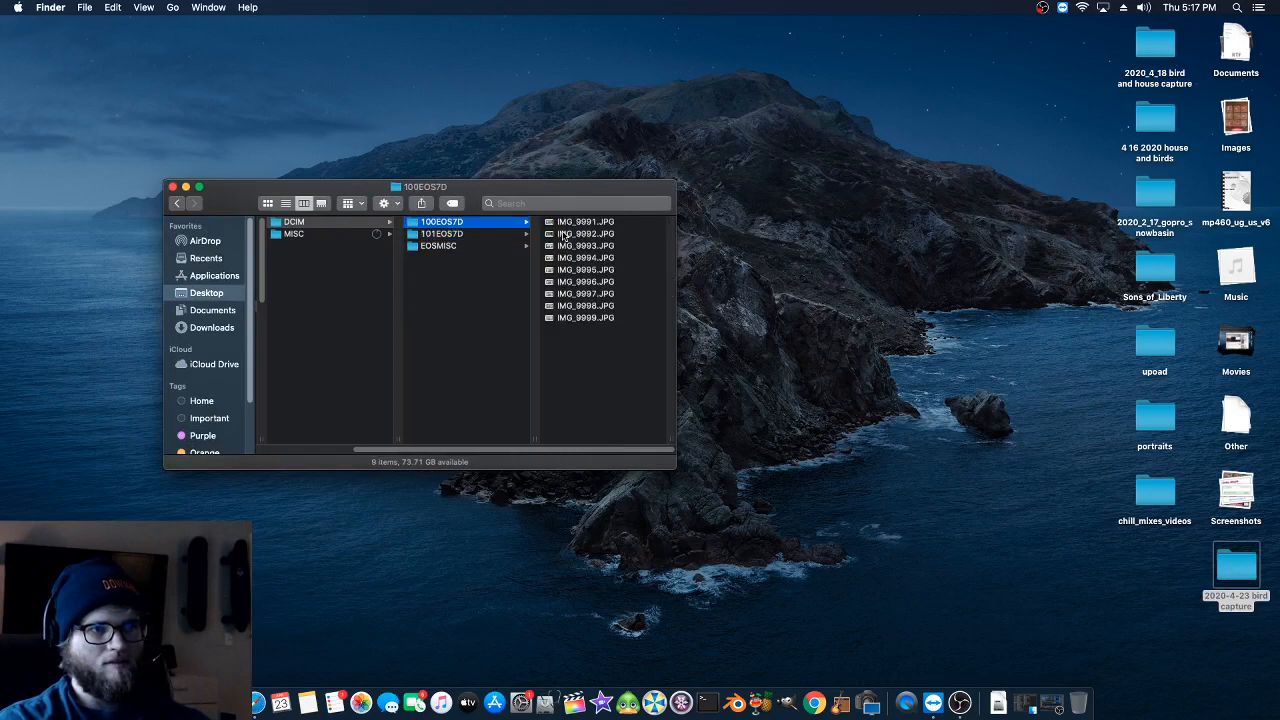
{"action": "scroll", "coordinate": [590, 240], "scroll_direction": "down", "scroll_amount": 10}
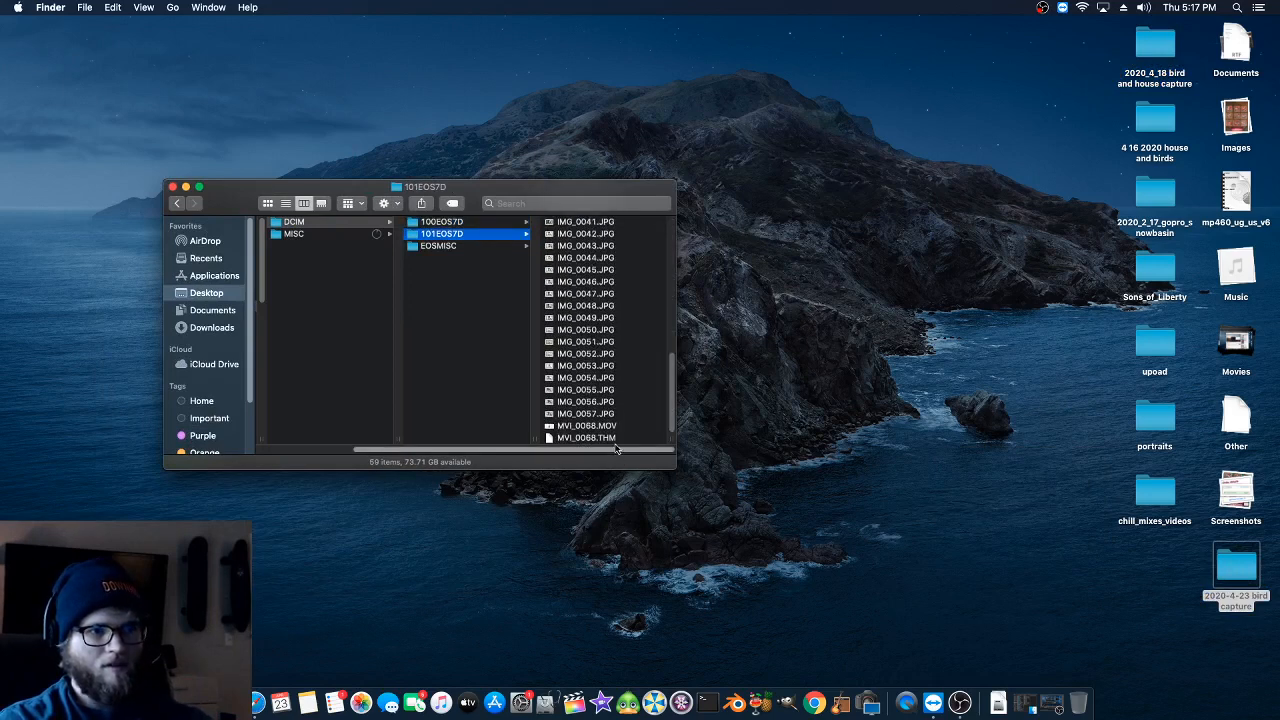
{"action": "left_click_drag", "start_coordinate": [607, 427], "coordinate": [810, 434]}
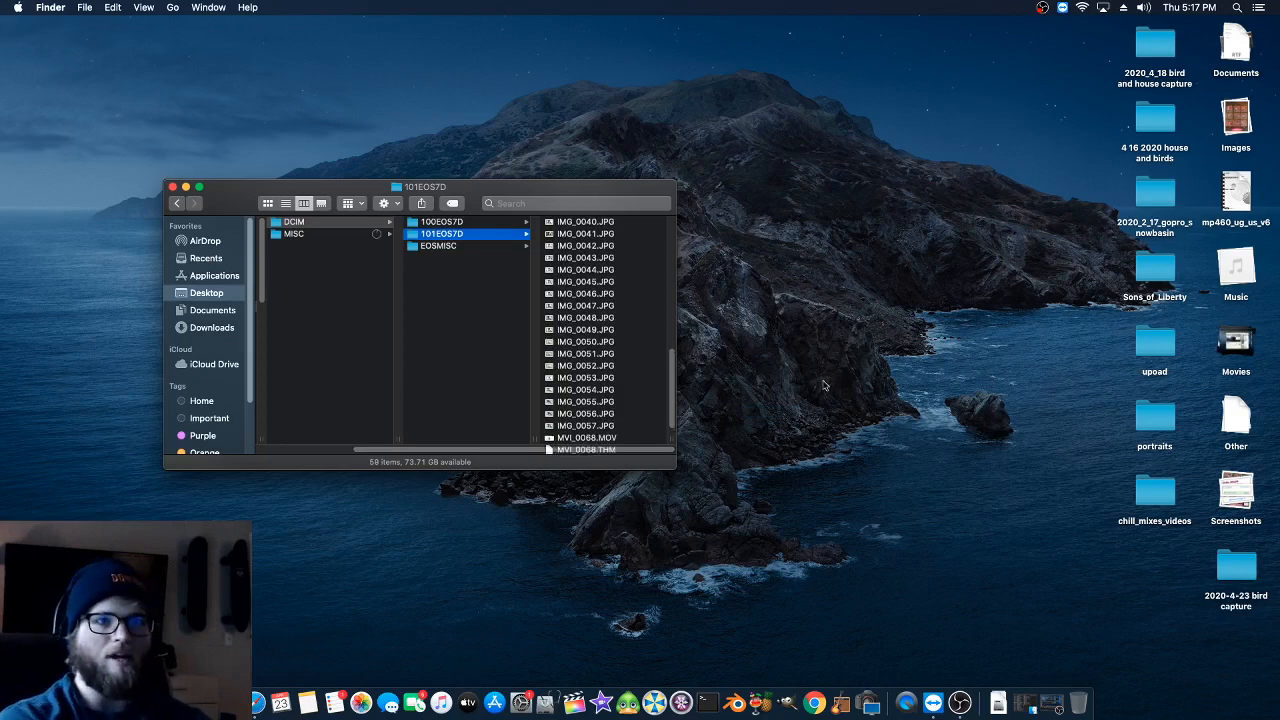
- Open MVI_0068.MOV in QuickTime Player and check its frame rate in the movie inspector, closing the inspector when done
{"action": "left_click", "coordinate": [577, 437]}
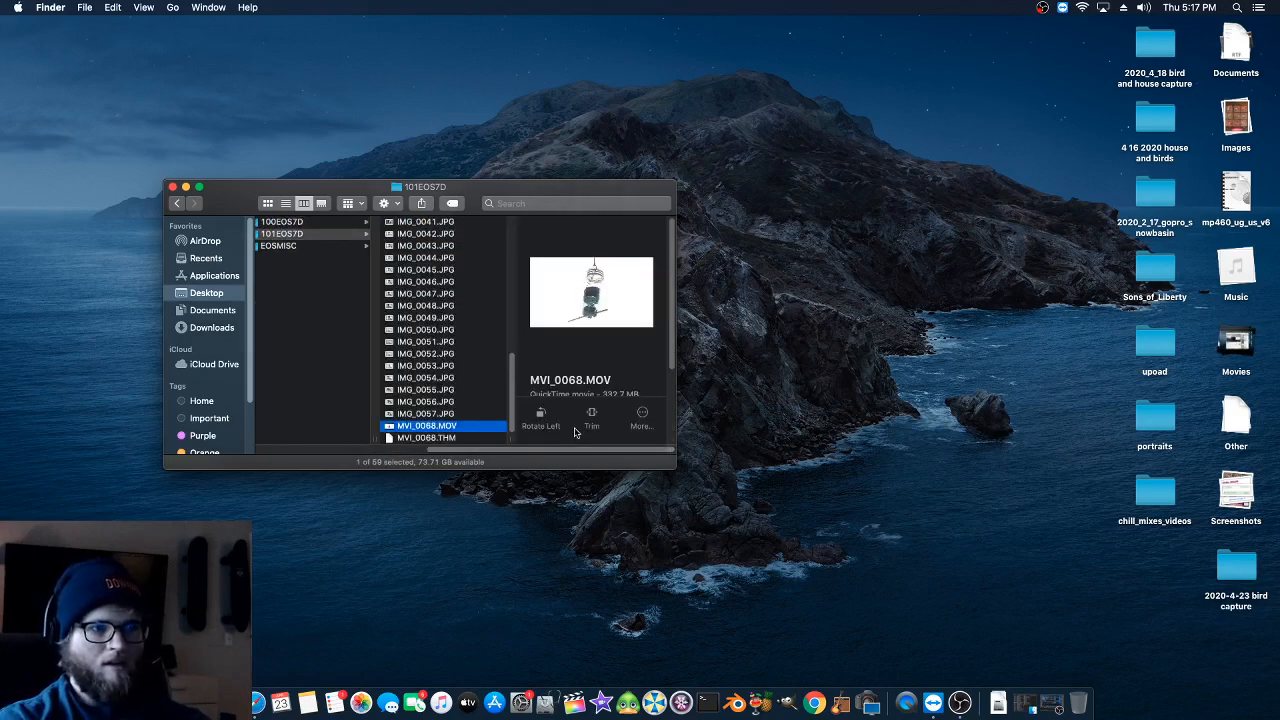
{"action": "double_click", "coordinate": [451, 427]}
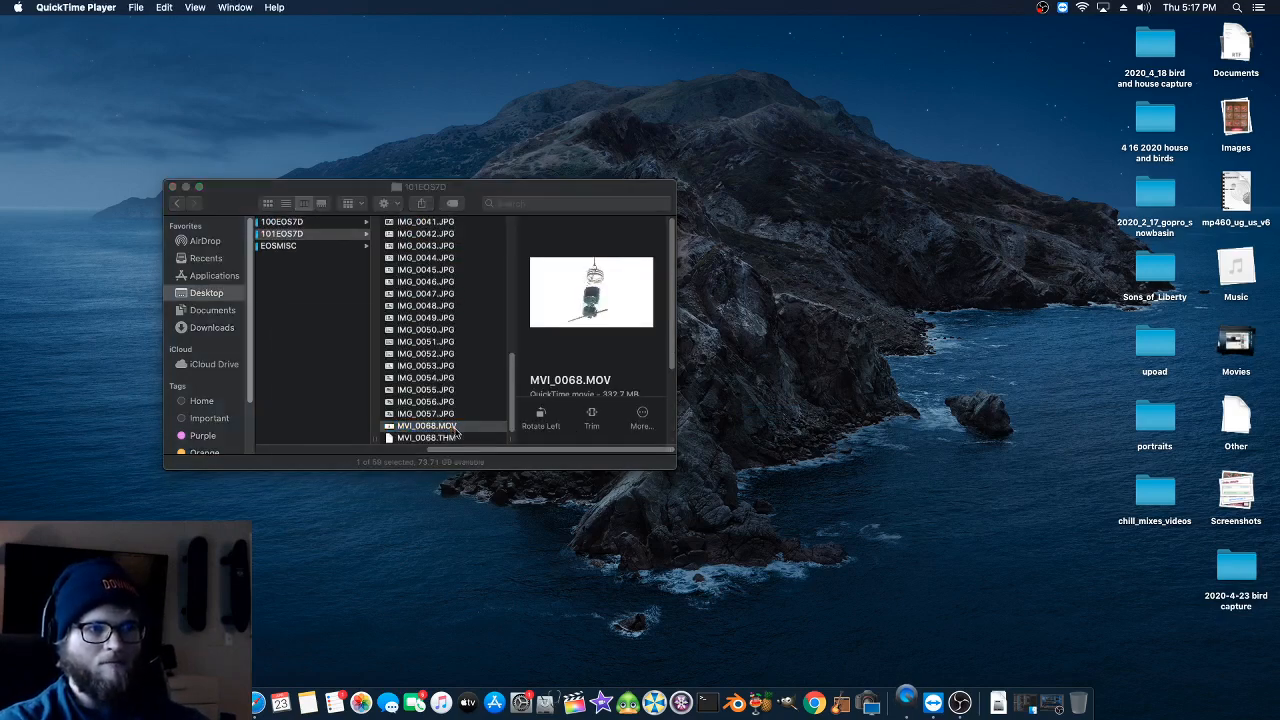
{"action": "key", "text": "super+i"}
{"action": "key", "text": "space"}
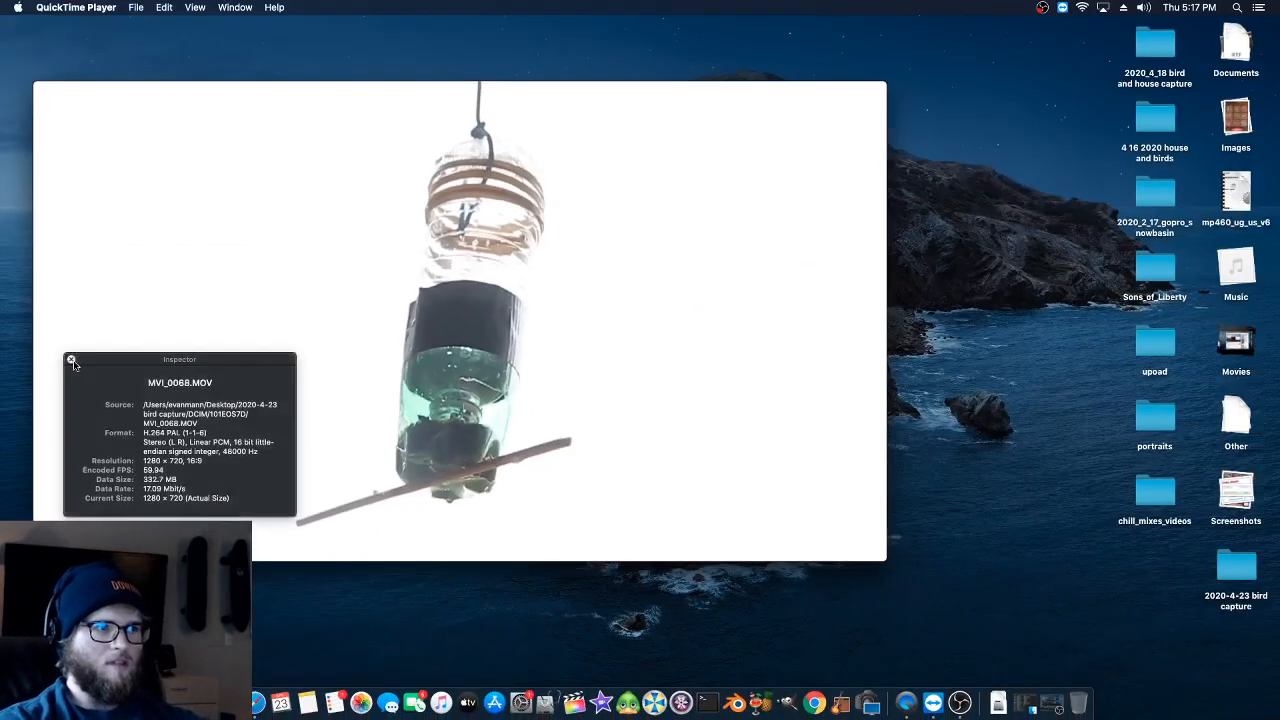
{"action": "left_click", "coordinate": [71, 359]}
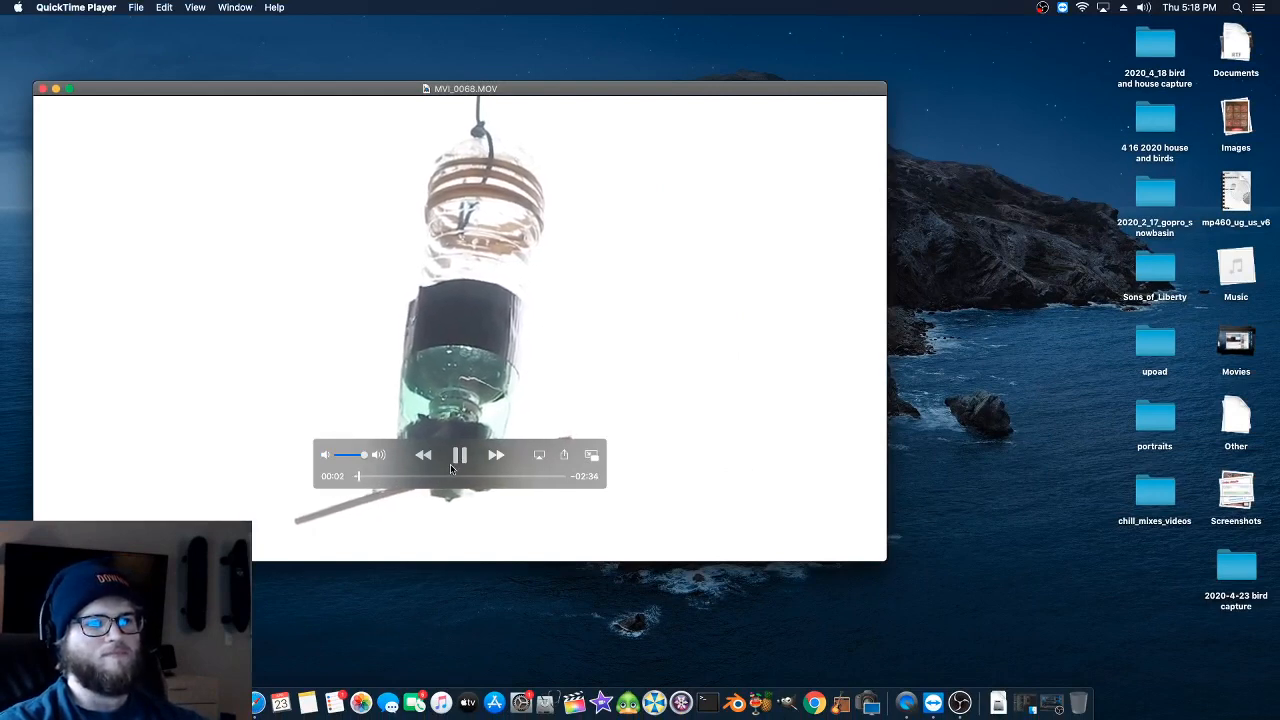
- Skim through MVI_0068.MOV to about 02:22, pause playback and close the video
{"action": "left_click", "coordinate": [395, 477]}
{"action": "left_click", "coordinate": [412, 477]}
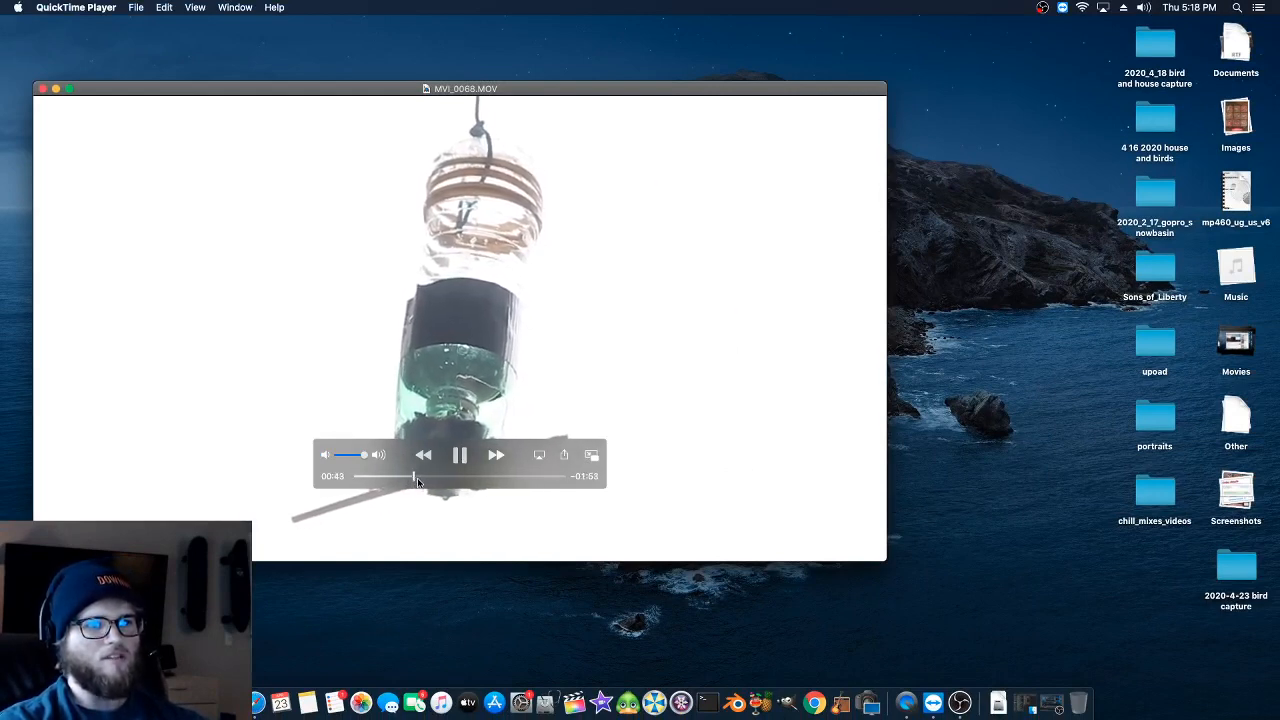
{"action": "left_click_drag", "start_coordinate": [434, 483], "coordinate": [514, 480]}
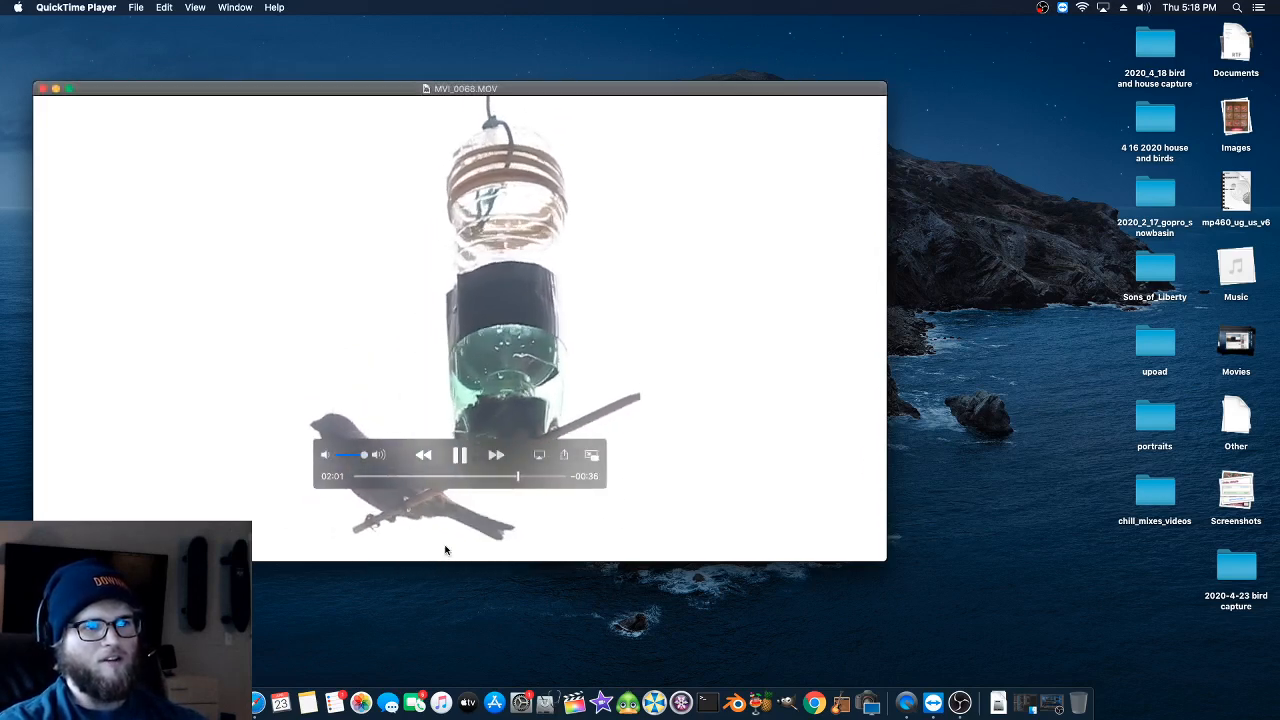
{"action": "left_click_drag", "start_coordinate": [520, 478], "coordinate": [548, 480]}
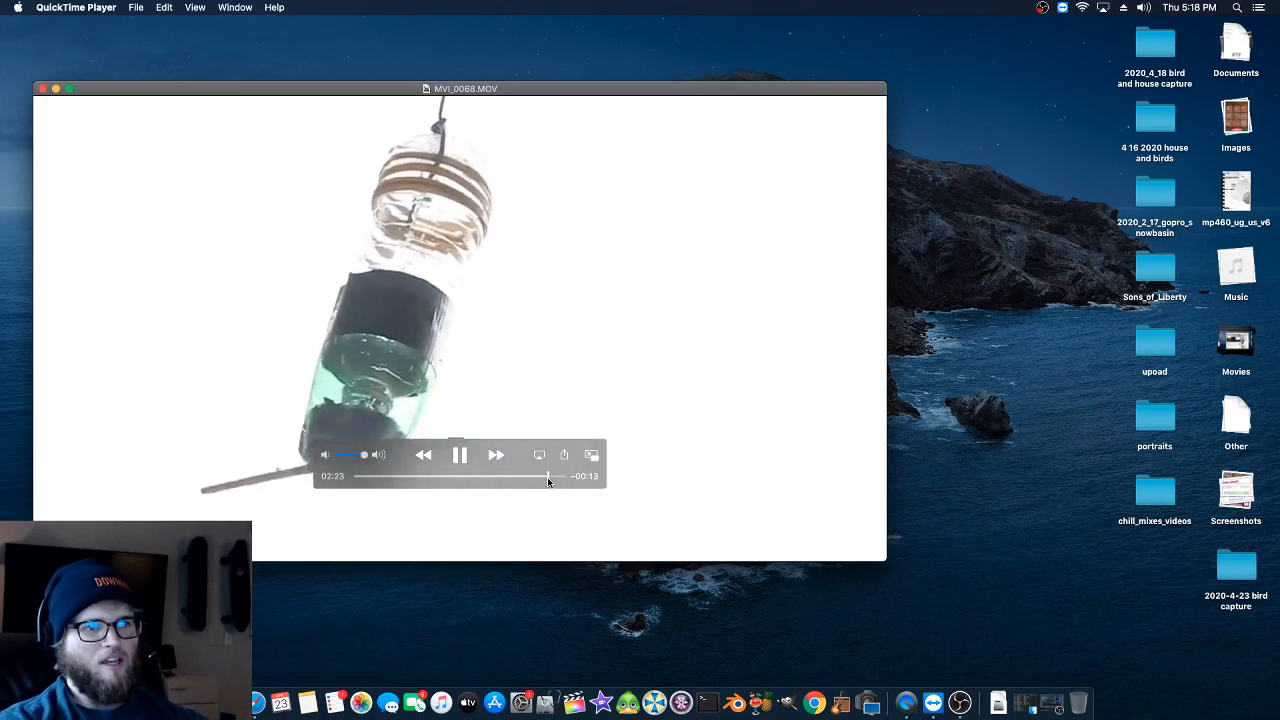
{"action": "key", "text": "space"}
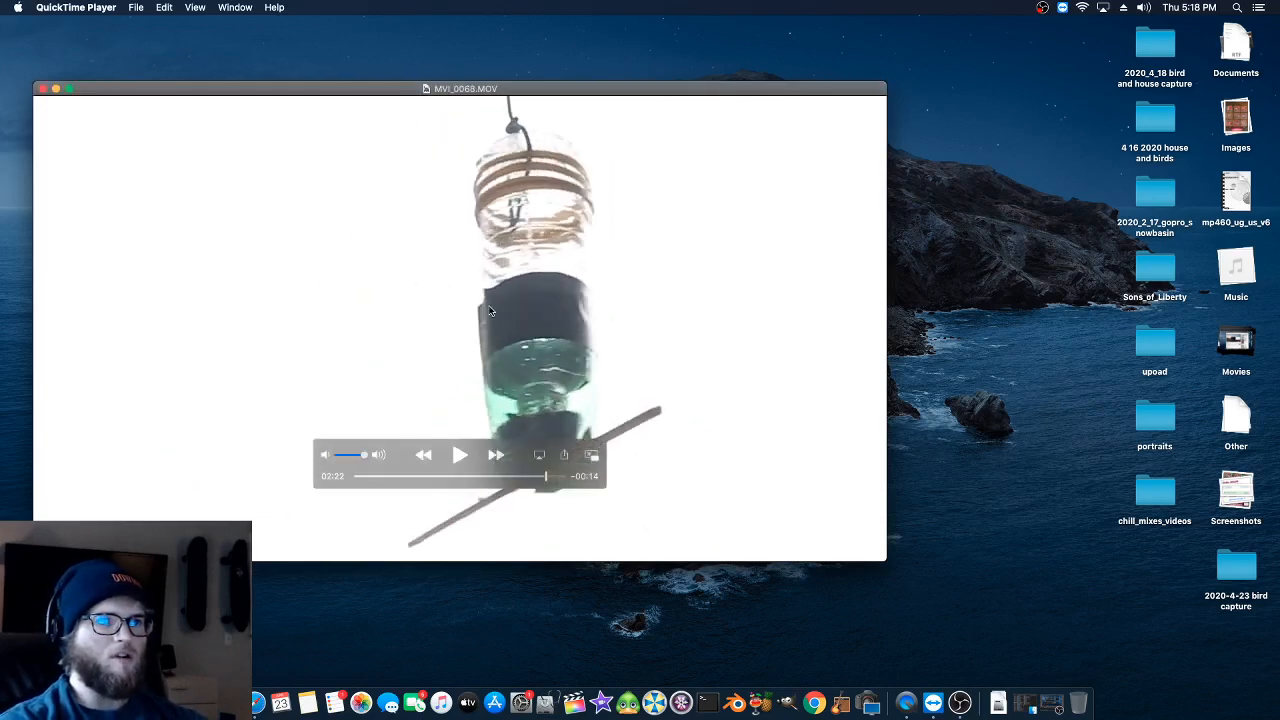
{"action": "left_click", "coordinate": [40, 94]}
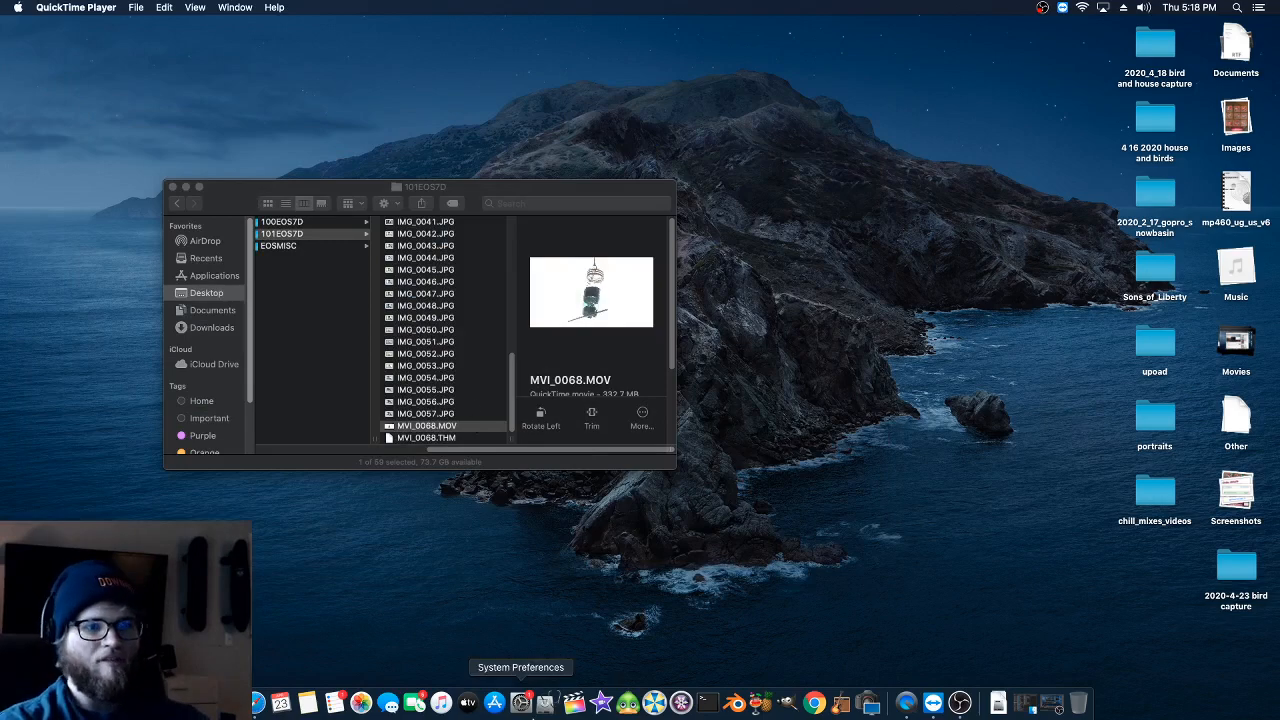
- Open Terminal and arrange its window and the Finder window side by side
{"action": "left_click", "coordinate": [702, 708]}
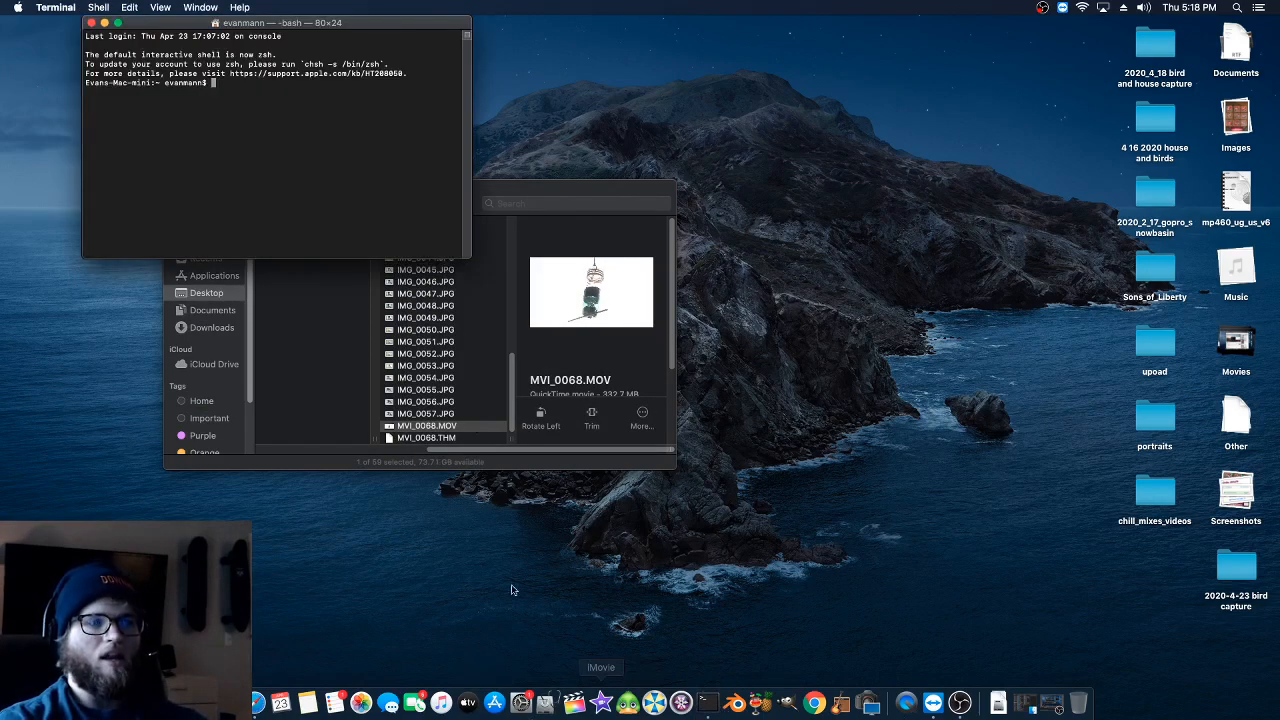
{"action": "triple_click", "coordinate": [190, 36]}
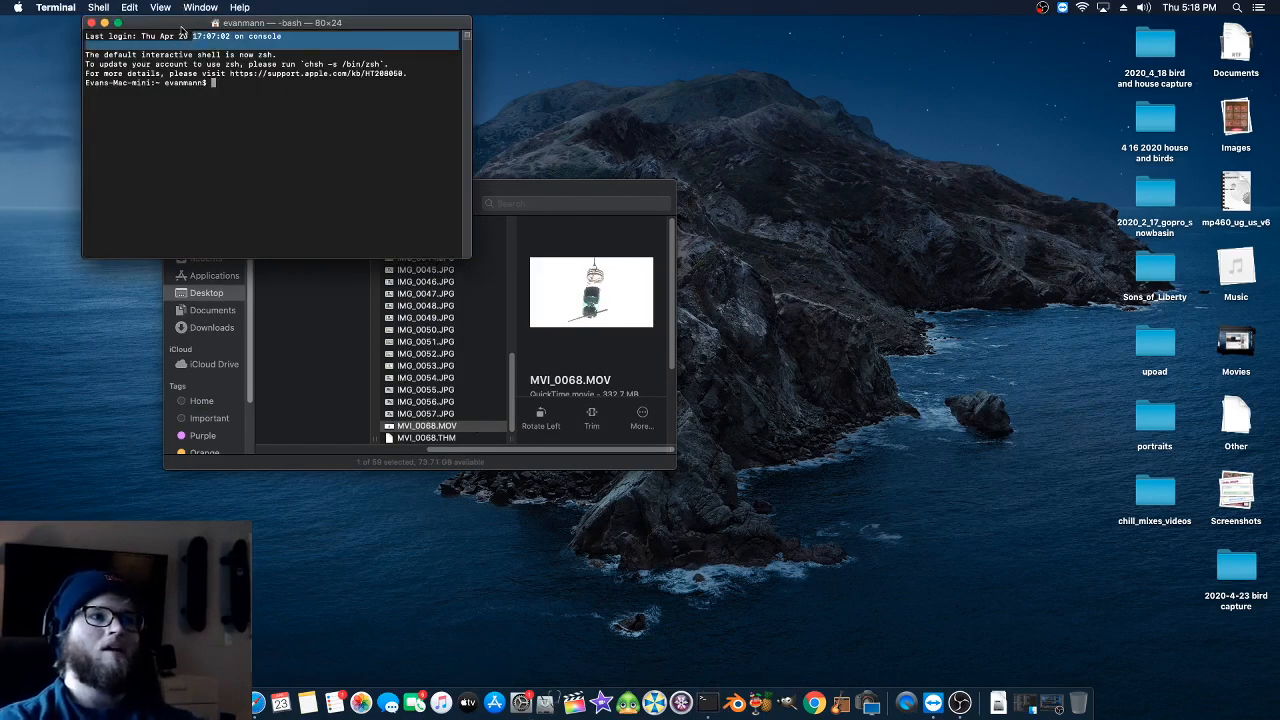
{"action": "left_click_drag", "start_coordinate": [183, 28], "coordinate": [756, 186]}
{"action": "left_click_drag", "start_coordinate": [600, 190], "coordinate": [397, 153]}
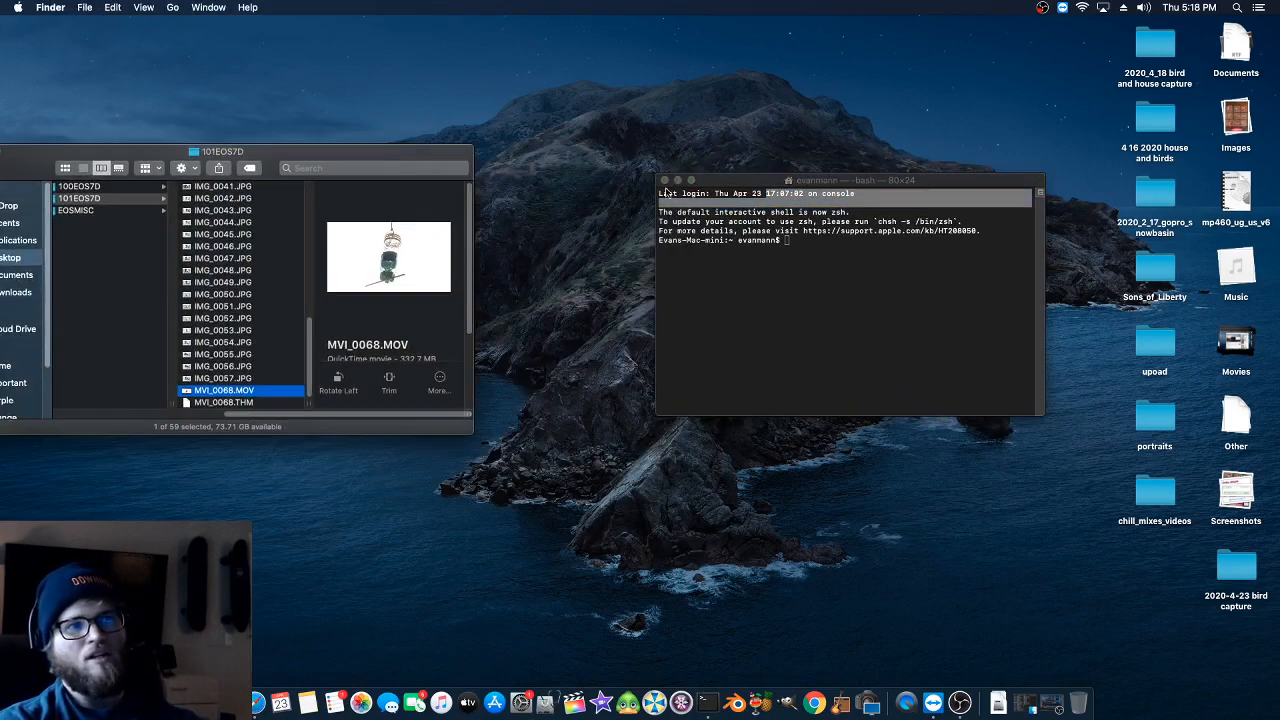
{"action": "left_click", "coordinate": [718, 186]}
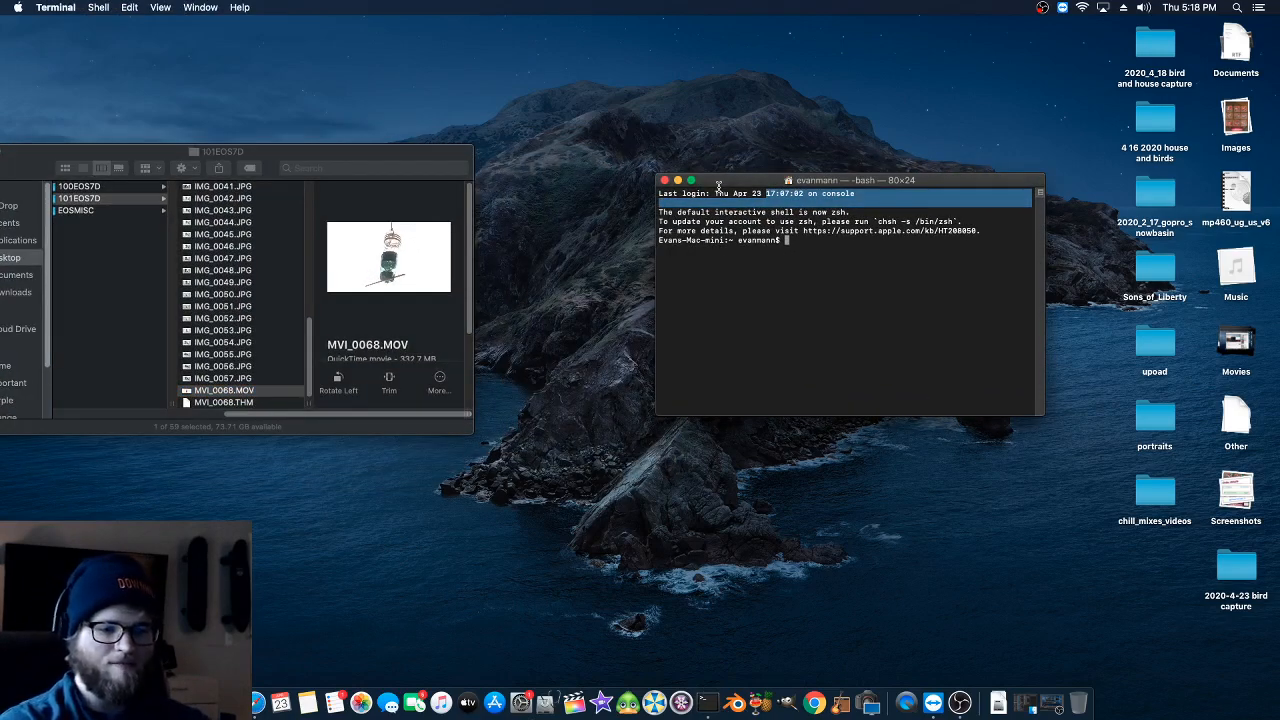
- Enlarge the Terminal text by five increments and move the window so that it is fully on screen
{"action": "key", "text": "super+plus"}
{"action": "key", "text": "super+plus"}
{"action": "key", "text": "super+plus"}
{"action": "key", "text": "super+plus"}
{"action": "key", "text": "super+plus"}
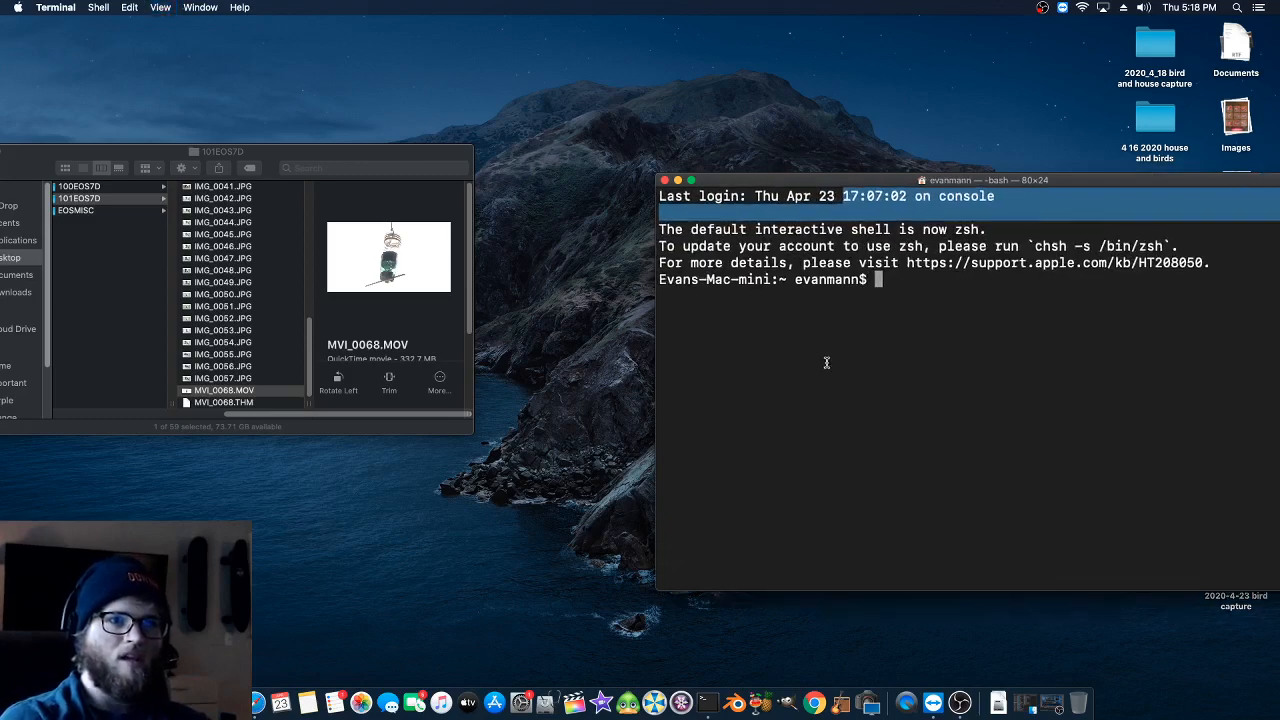
{"action": "key", "text": "super+plus"}
{"action": "key", "text": "super+plus"}
{"action": "left_click_drag", "start_coordinate": [869, 185], "coordinate": [386, 94]}
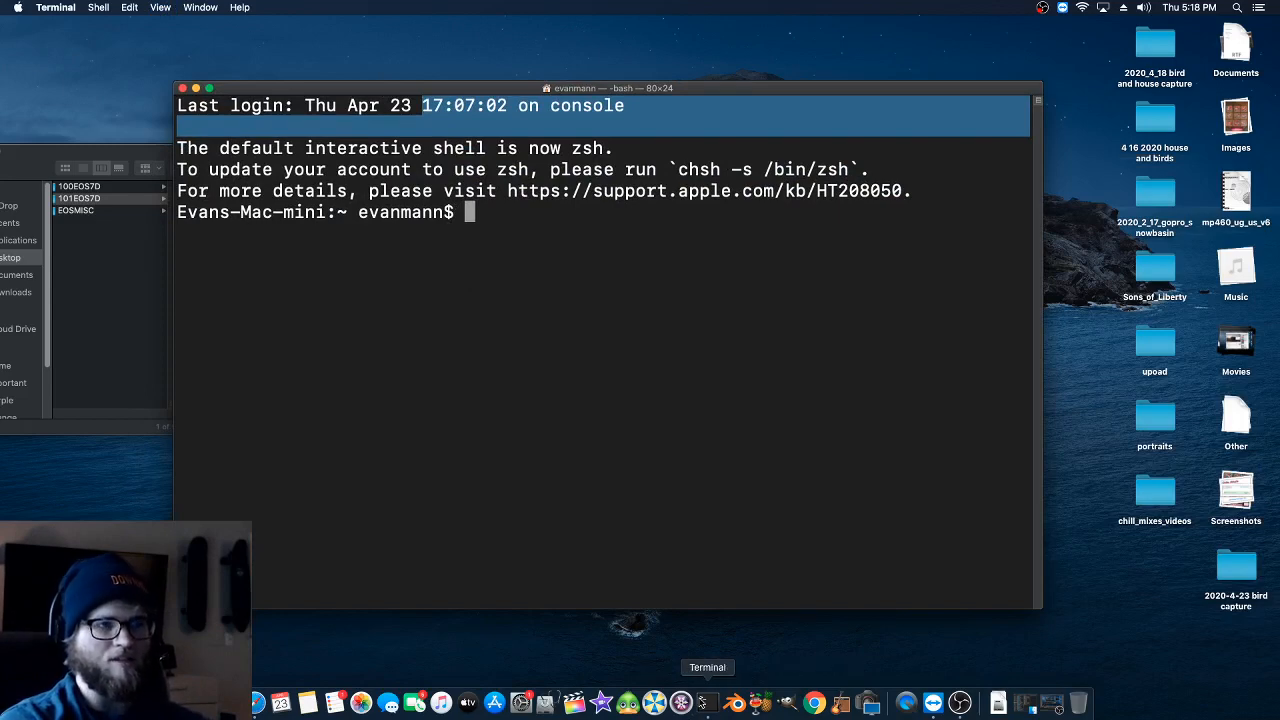
- Bring up Terminal through a Spotlight search for "terminal" and shift its window slightly upward
{"action": "left_click", "coordinate": [1238, 7]}
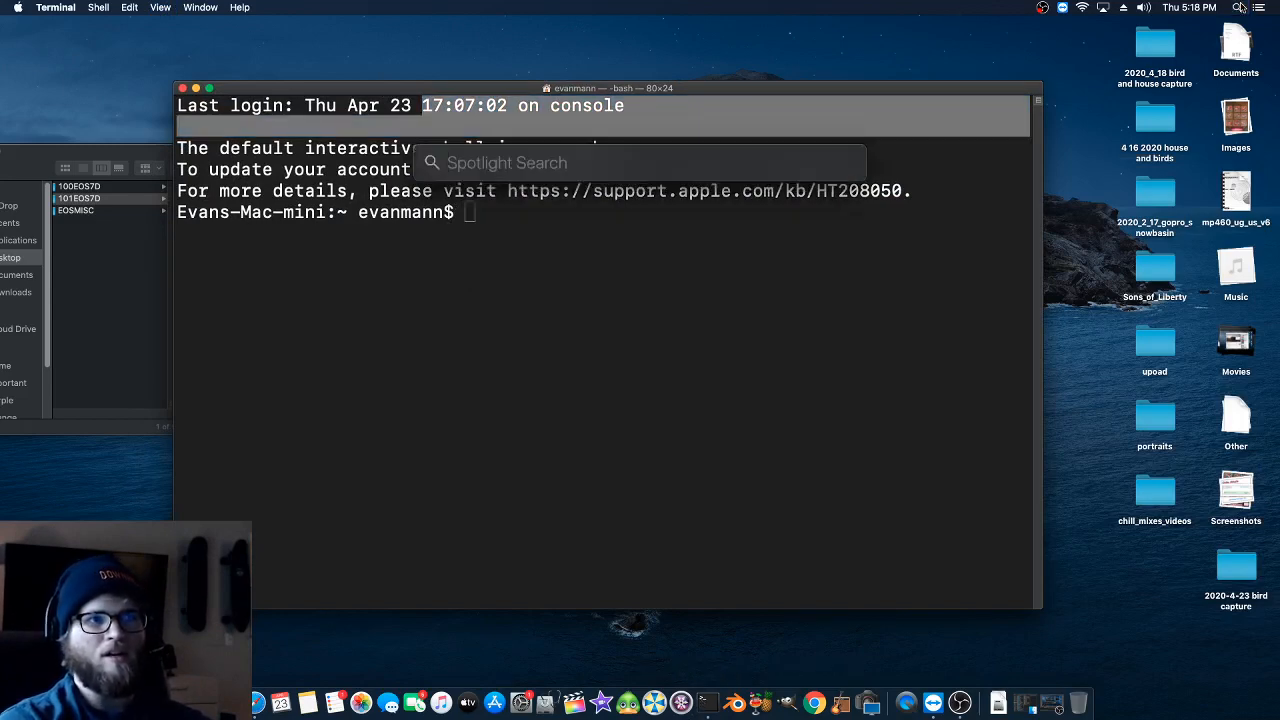
{"action": "type", "text": "terminal"}
{"action": "key", "text": "Return"}
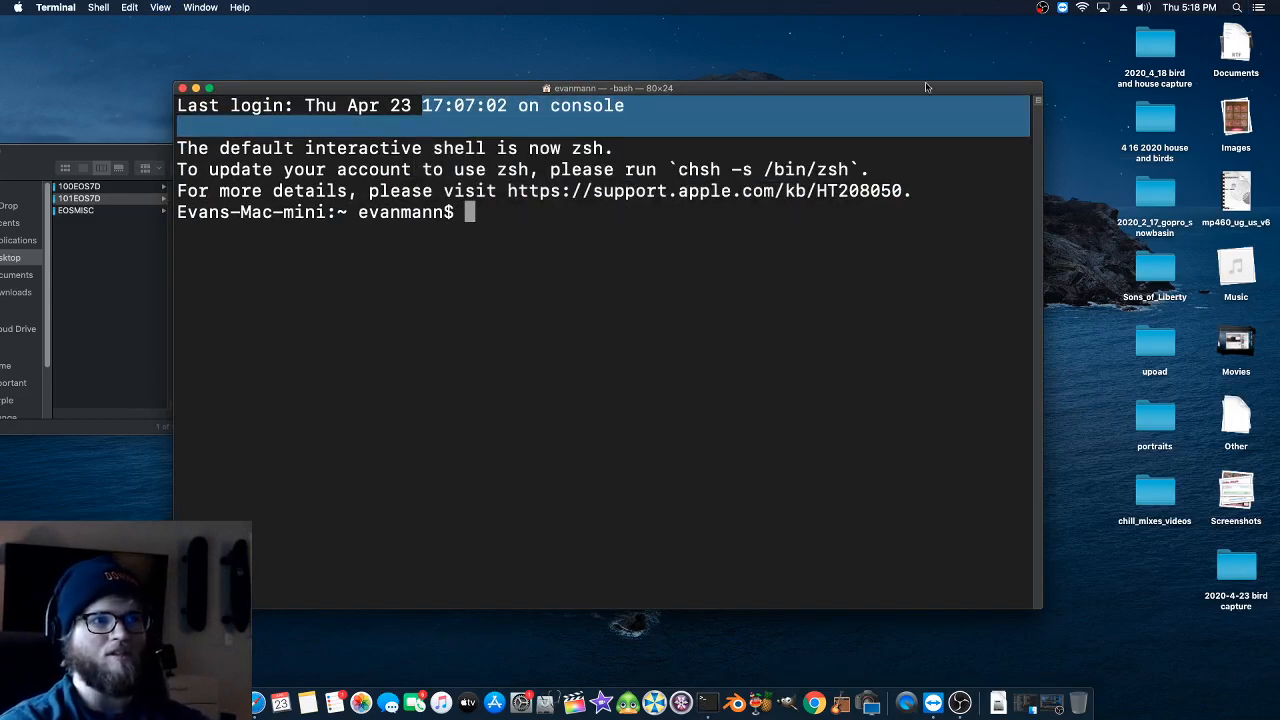
{"action": "left_click_drag", "start_coordinate": [402, 91], "coordinate": [402, 72]}
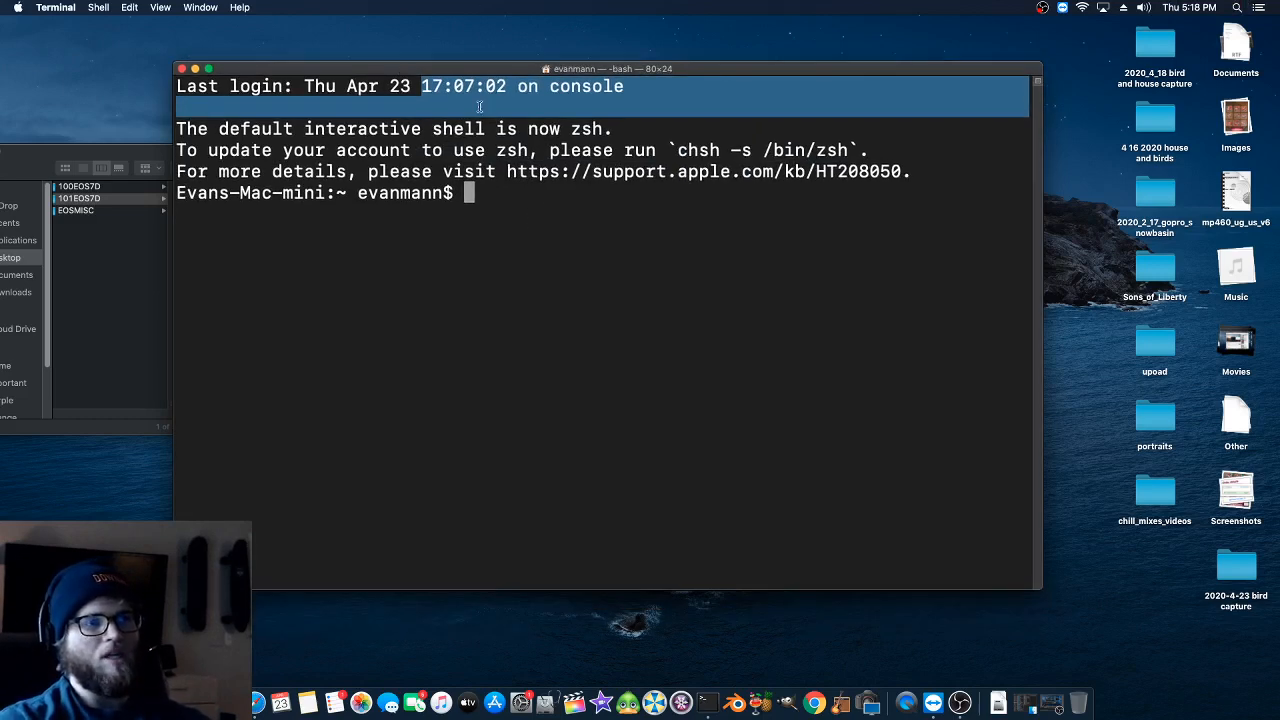
- Check the FFmpeg installation by running "ffmpeg -h" and "ffmpeg" in Terminal
{"action": "left_click", "coordinate": [502, 231]}
{"action": "type", "text": "ffm"}
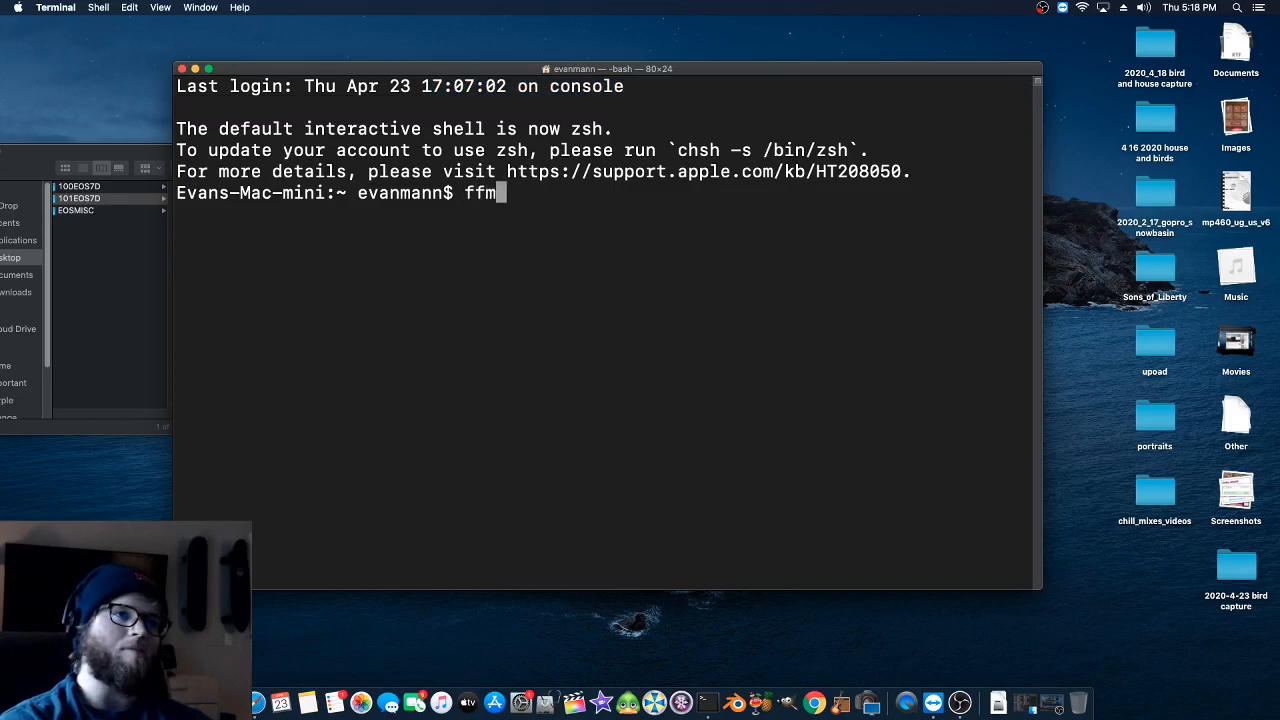
{"action": "type", "text": "peg -h"}
{"action": "key", "text": "Return"}
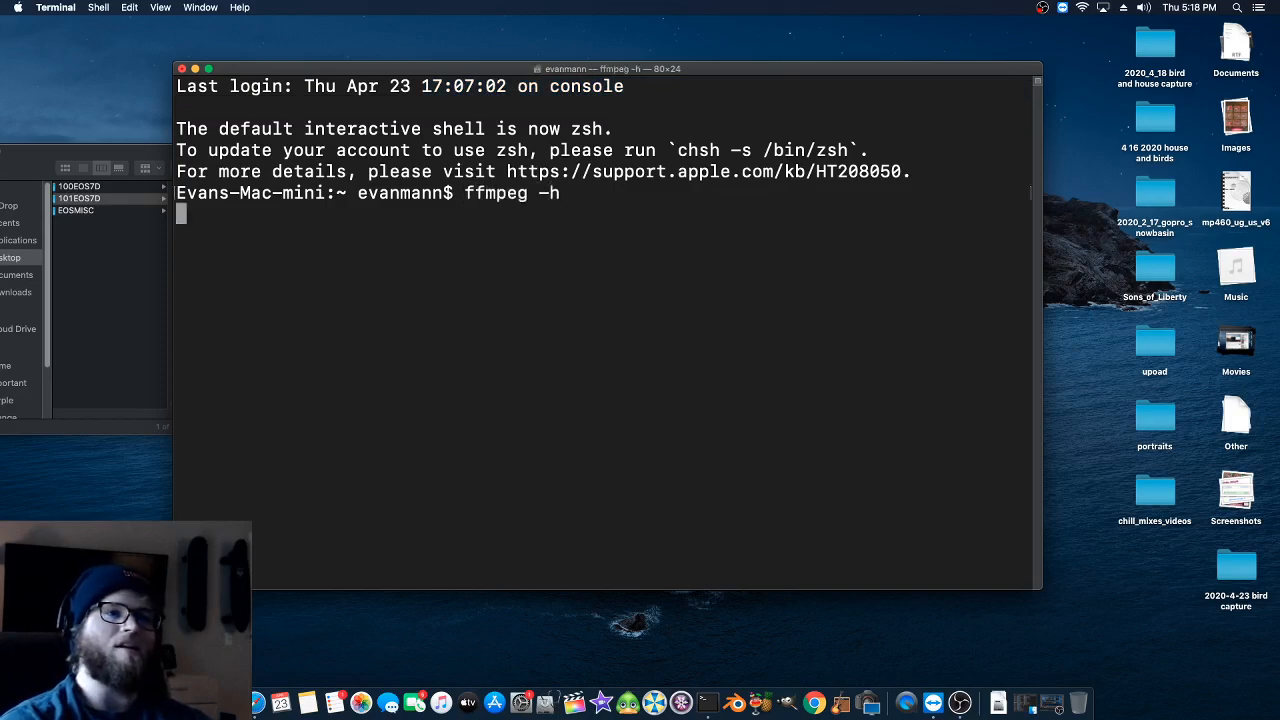
{"action": "type", "text": "ffmpeg"}
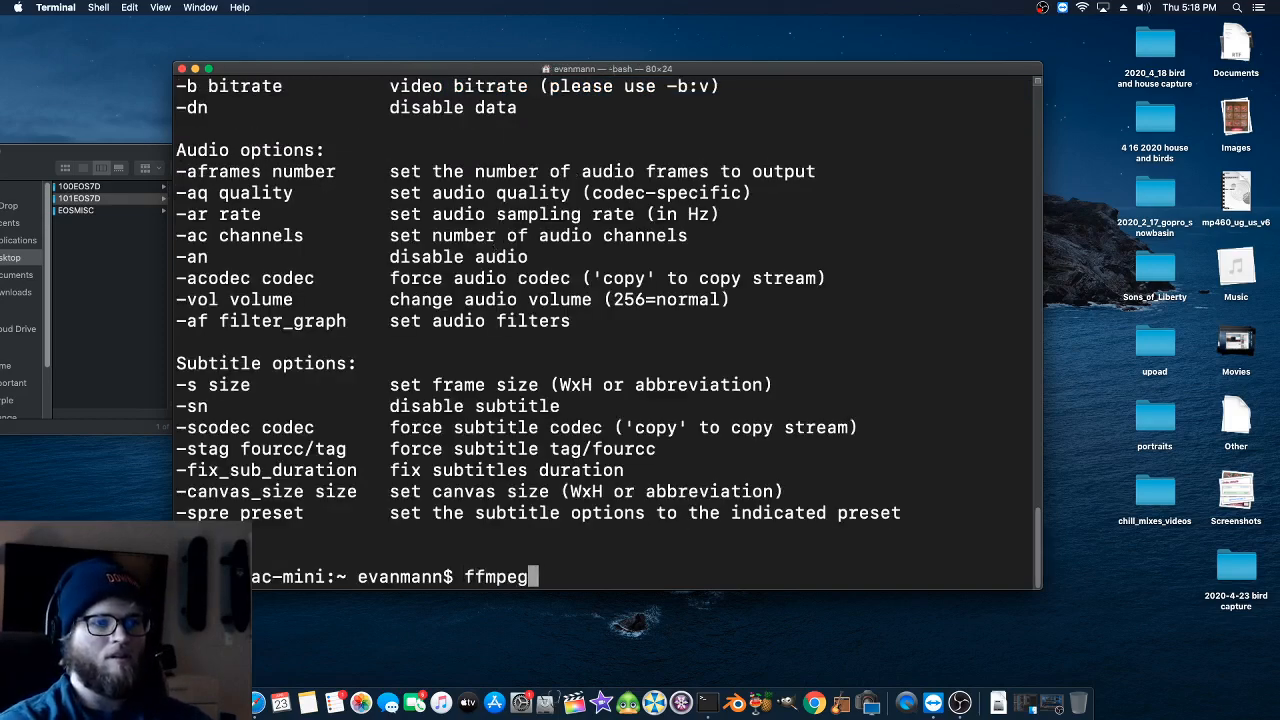
{"action": "key", "text": "Return"}
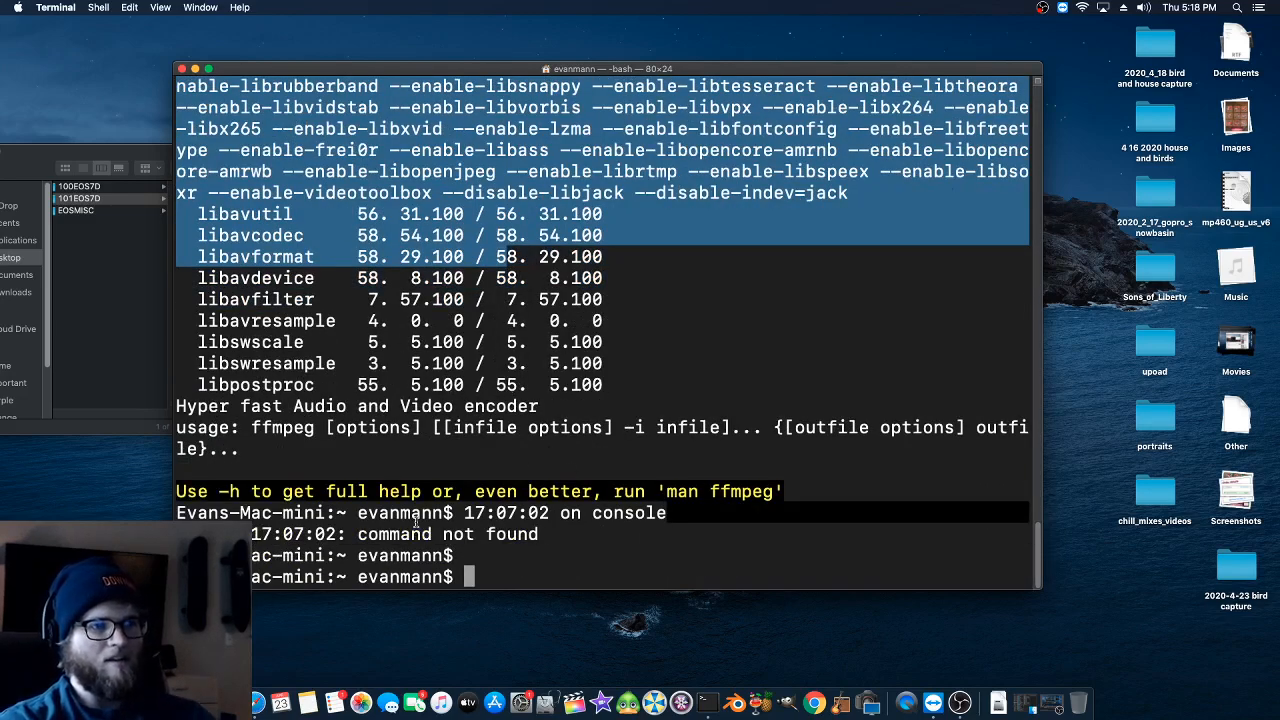
- Clear the Terminal output with the "clear" command after trying "cls"
{"action": "type", "text": "cls"}
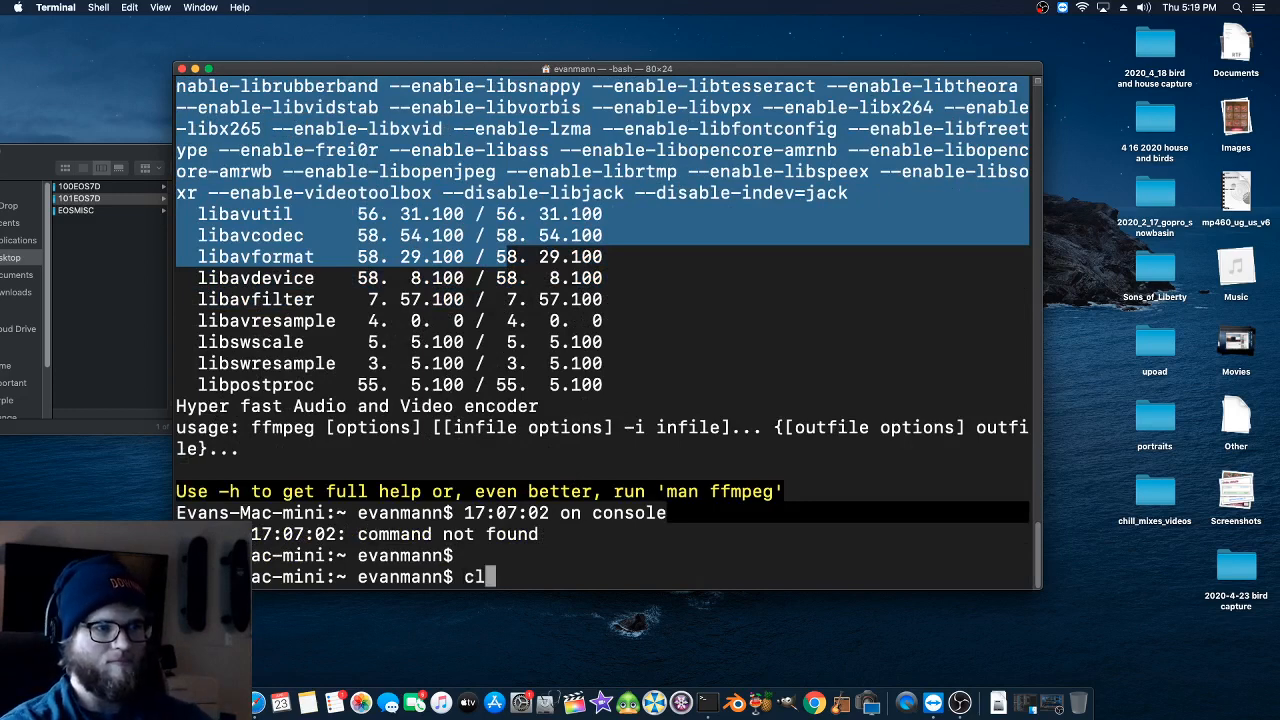
{"action": "key", "text": "Return"}
{"action": "type", "text": "clear"}
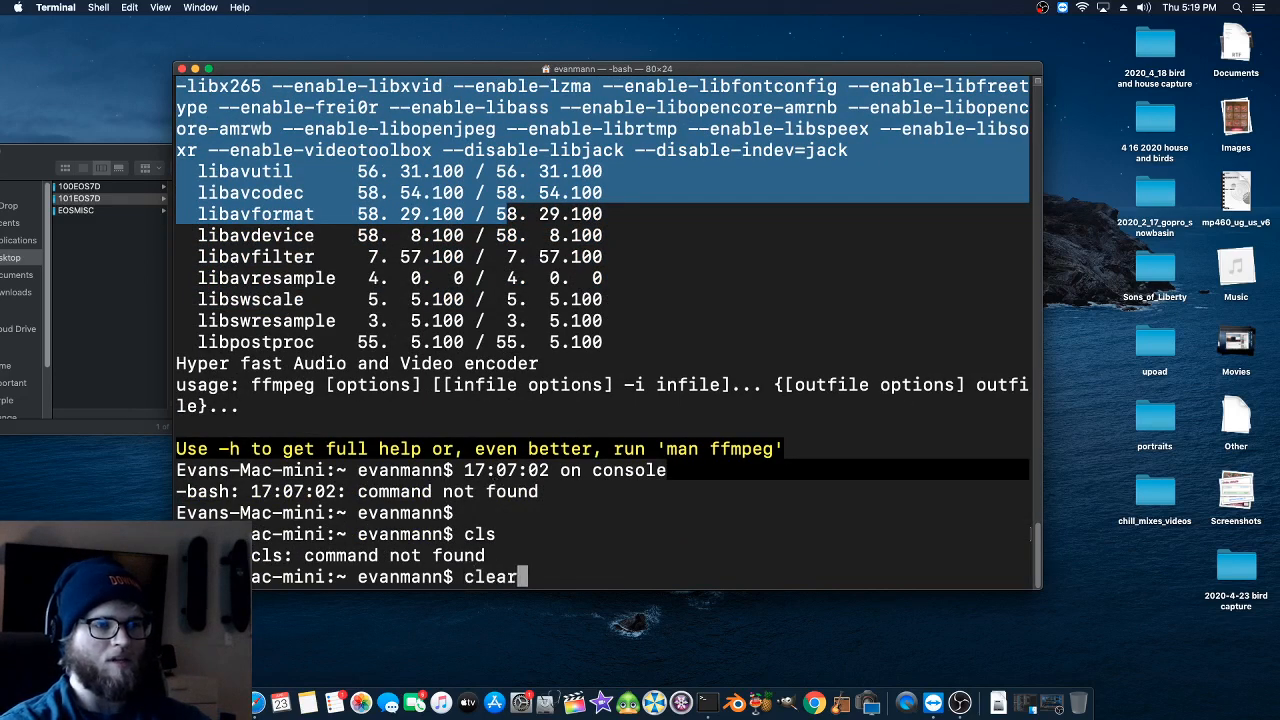
{"action": "key", "text": "Return"}
- Run "ffmpeg" once more to check the installation, and clear its output from Terminal
{"action": "type", "text": "ffmpeg"}
{"action": "key", "text": "Return"}
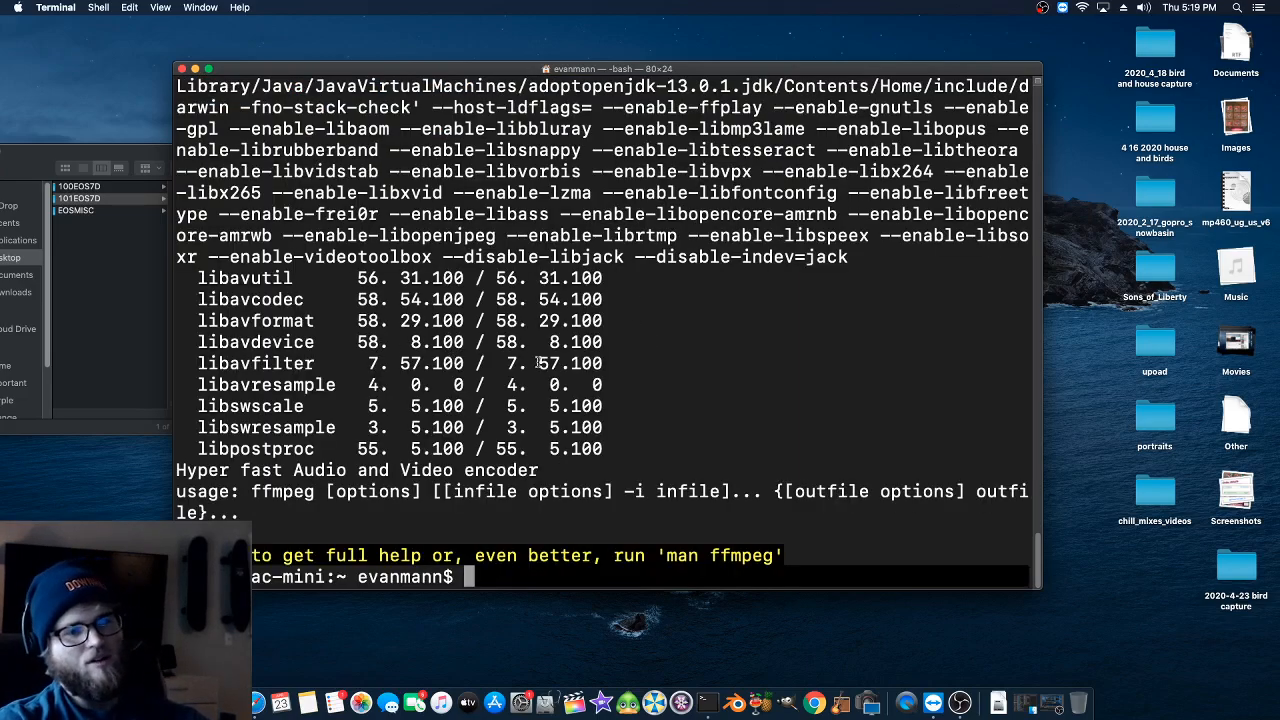
{"action": "type", "text": "clear"}
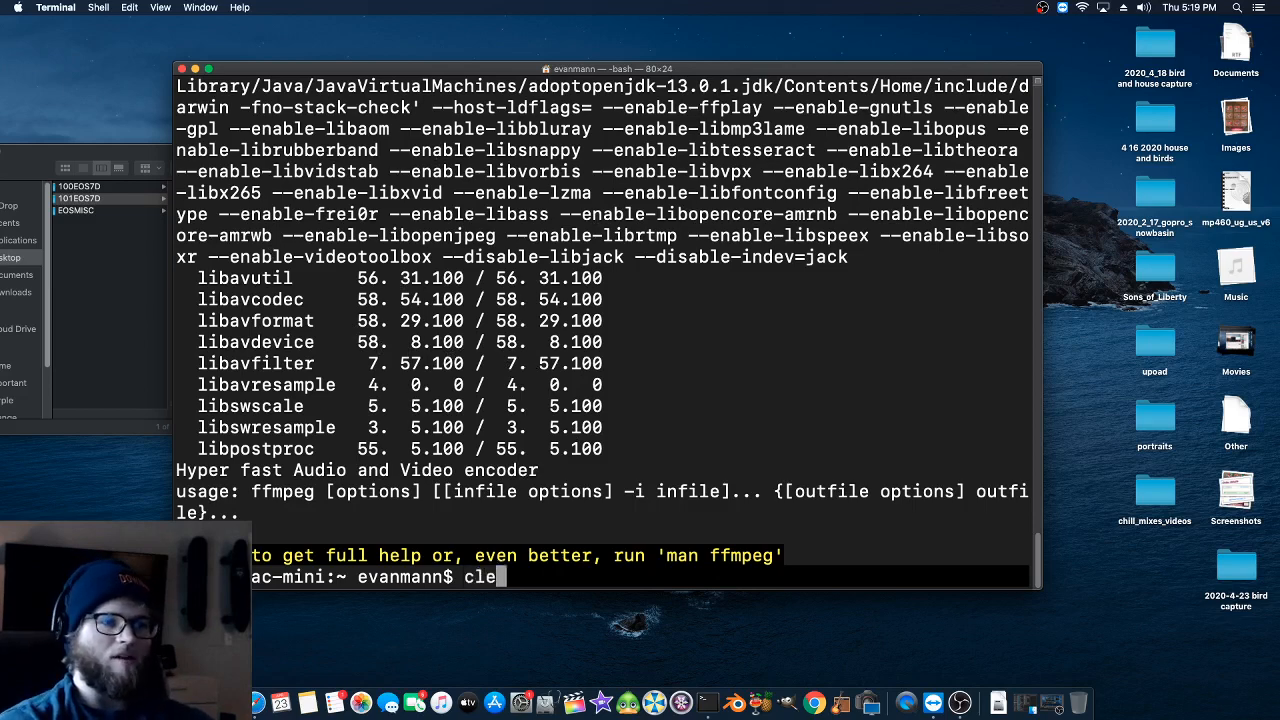
{"action": "key", "text": "Return"}
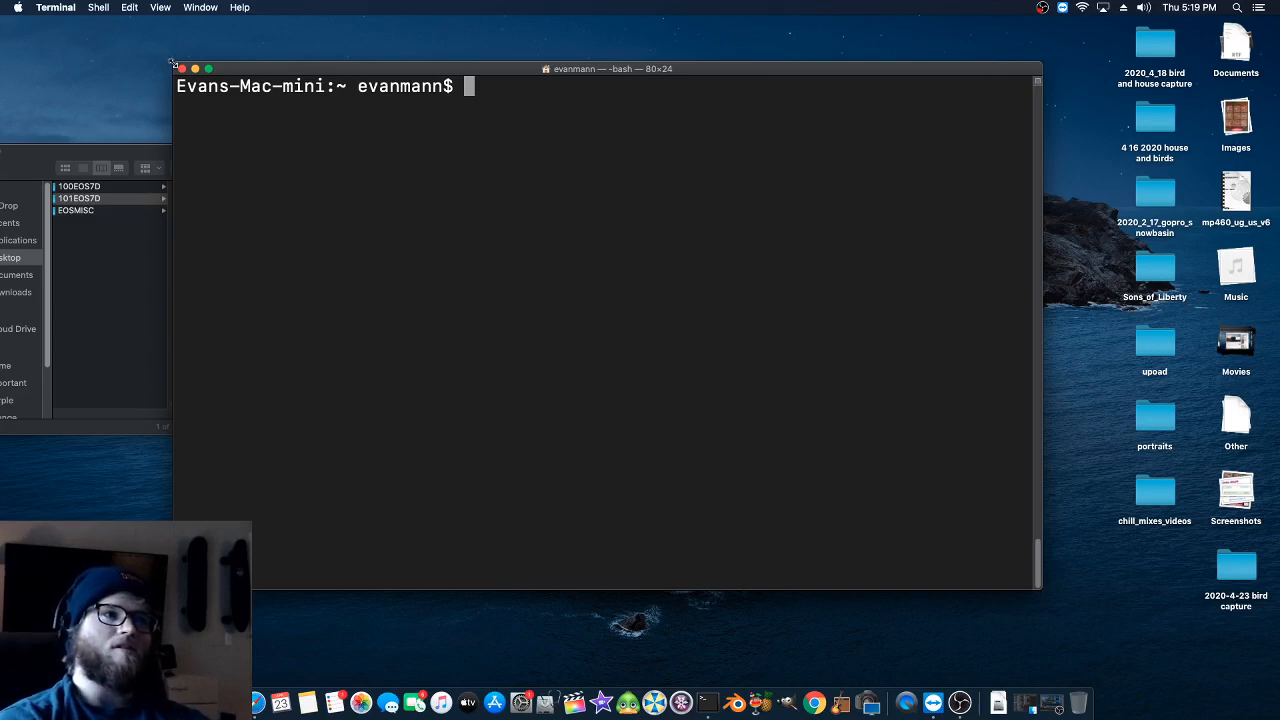
- Shrink the Terminal window, clear its contents and place it beside the Finder window
{"action": "left_click_drag", "start_coordinate": [172, 62], "coordinate": [268, 148]}
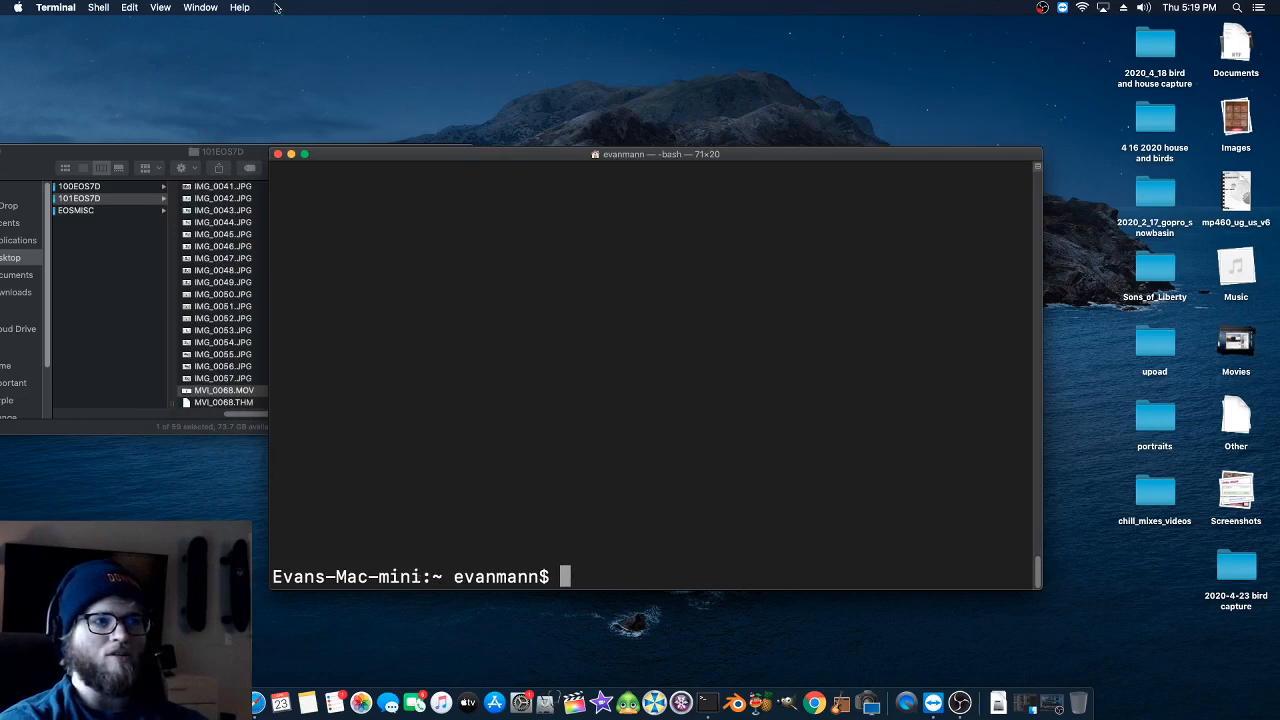
{"action": "left_click", "coordinate": [186, 160]}
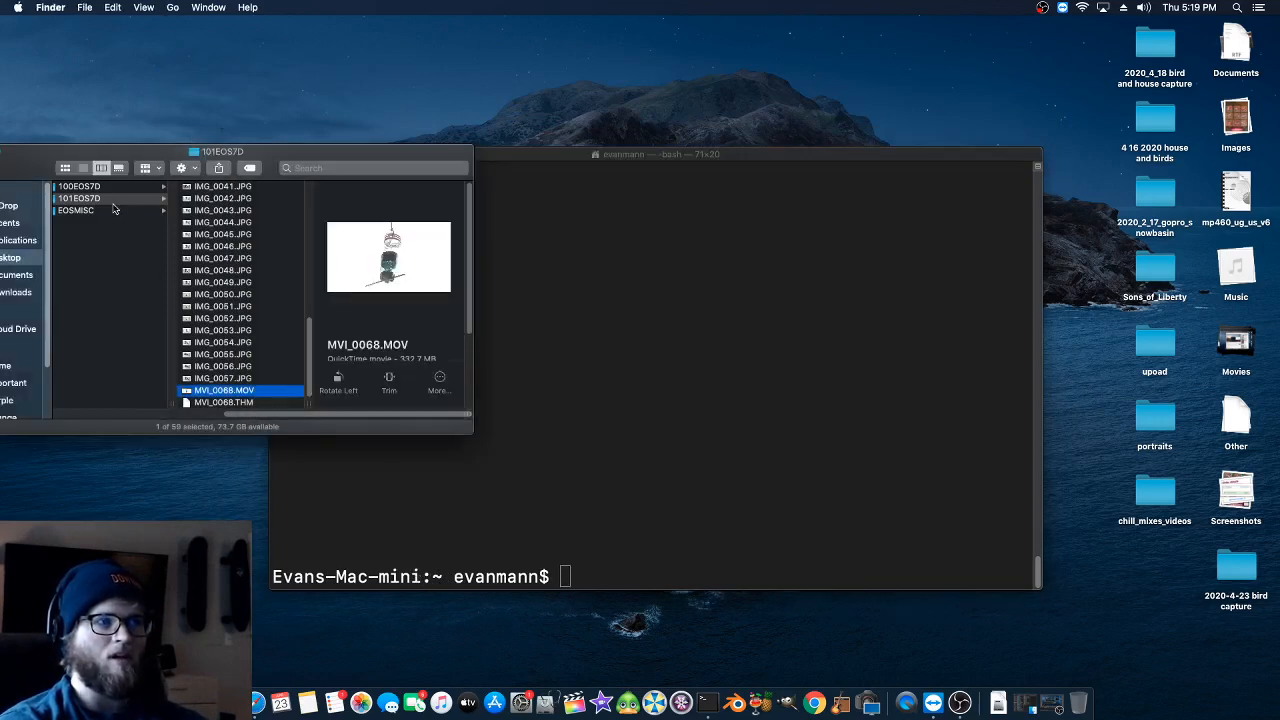
{"action": "left_click", "coordinate": [512, 163]}
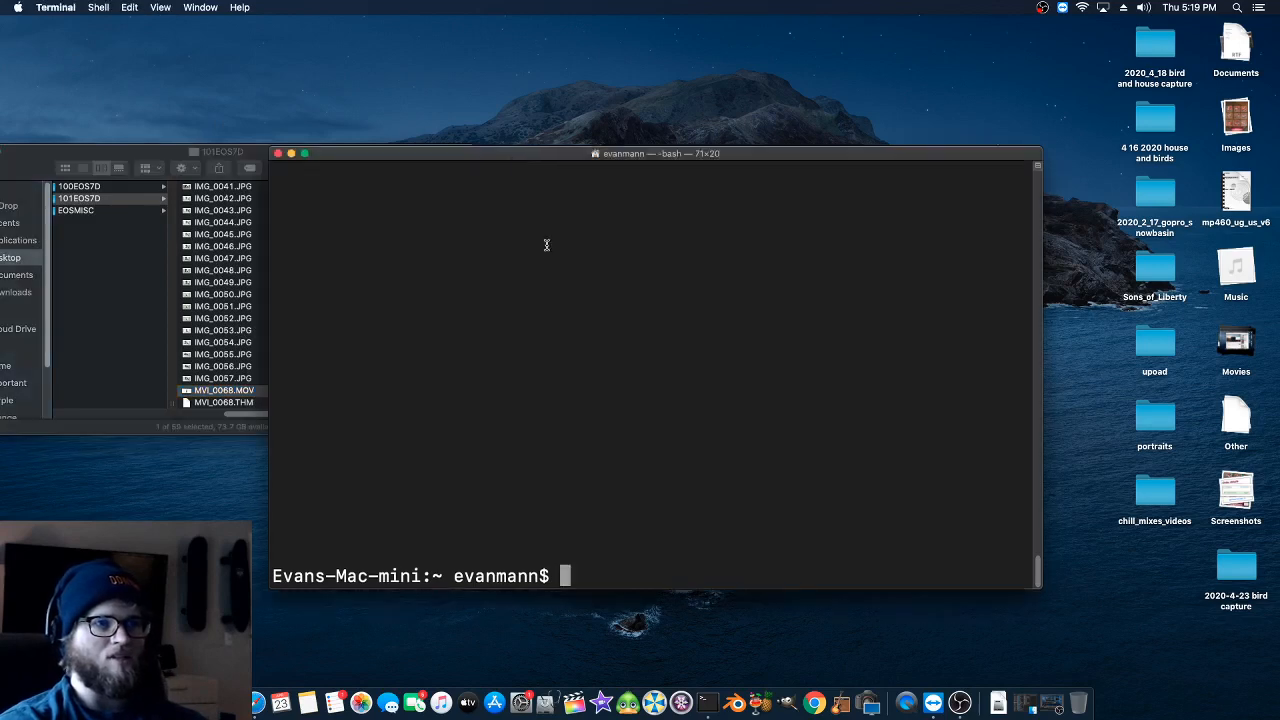
{"action": "key", "text": "ctrl+l"}
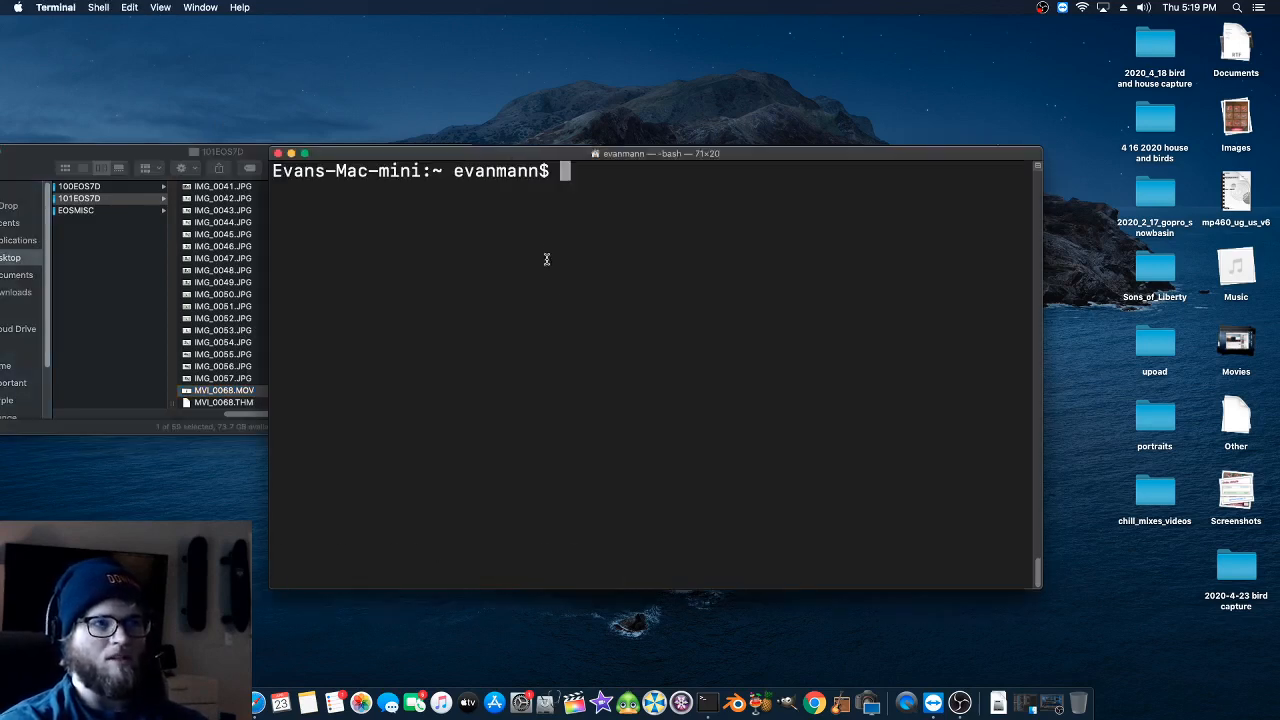
{"action": "left_click_drag", "start_coordinate": [334, 152], "coordinate": [566, 122]}
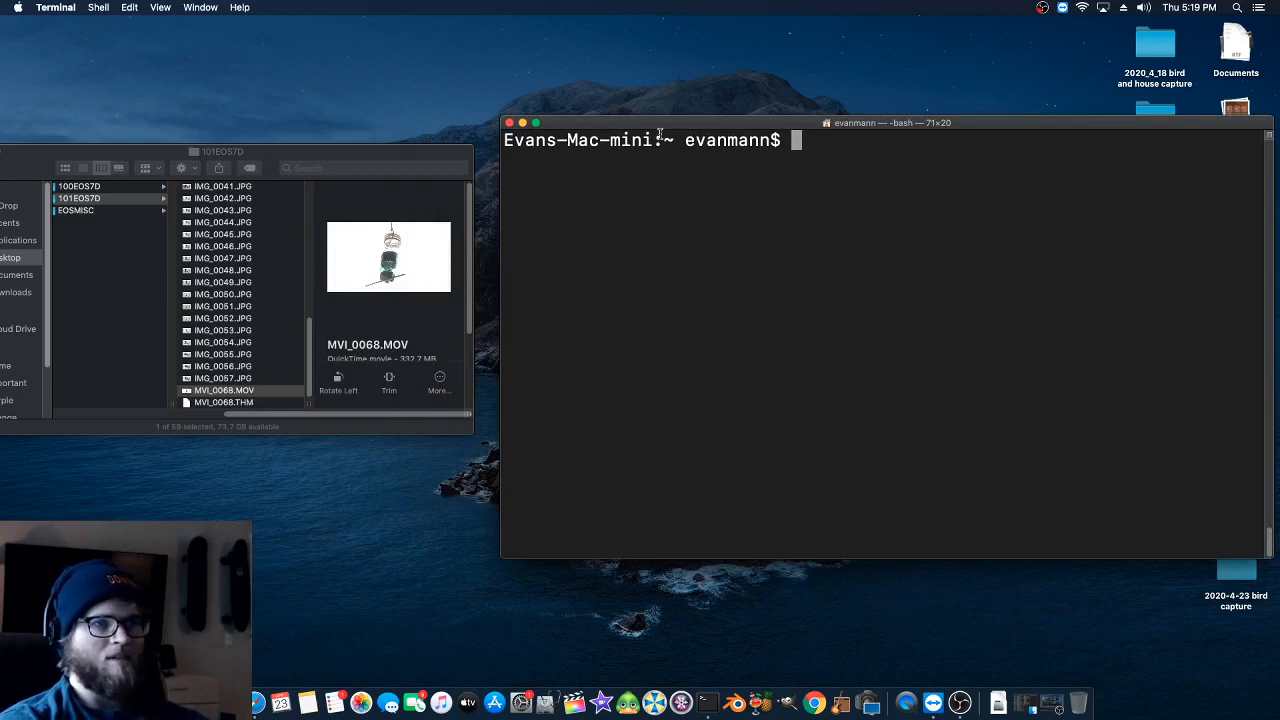
- Change Terminal's working directory with cd to the 101EOS7D folder, taking its path from Finder, and highlight the folder name in the prompt
{"action": "type", "text": "cd"}
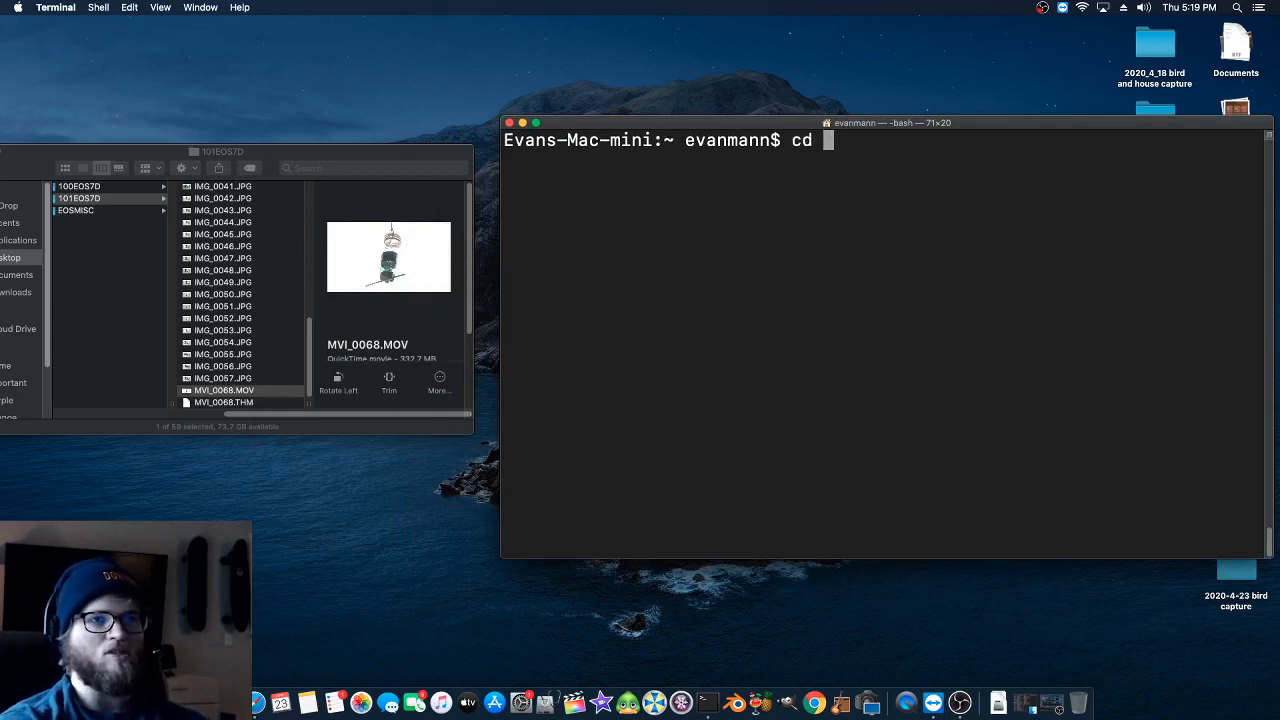
{"action": "left_click", "coordinate": [338, 156]}
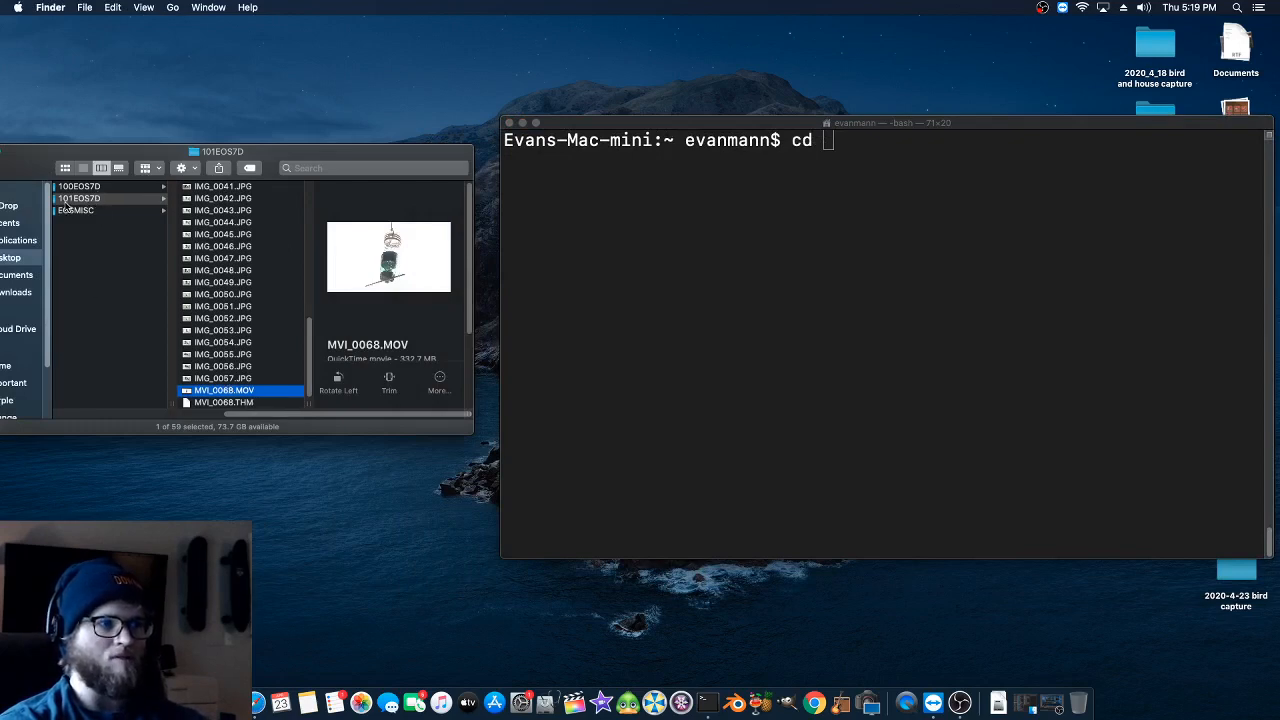
{"action": "left_click_drag", "start_coordinate": [79, 198], "coordinate": [757, 227]}
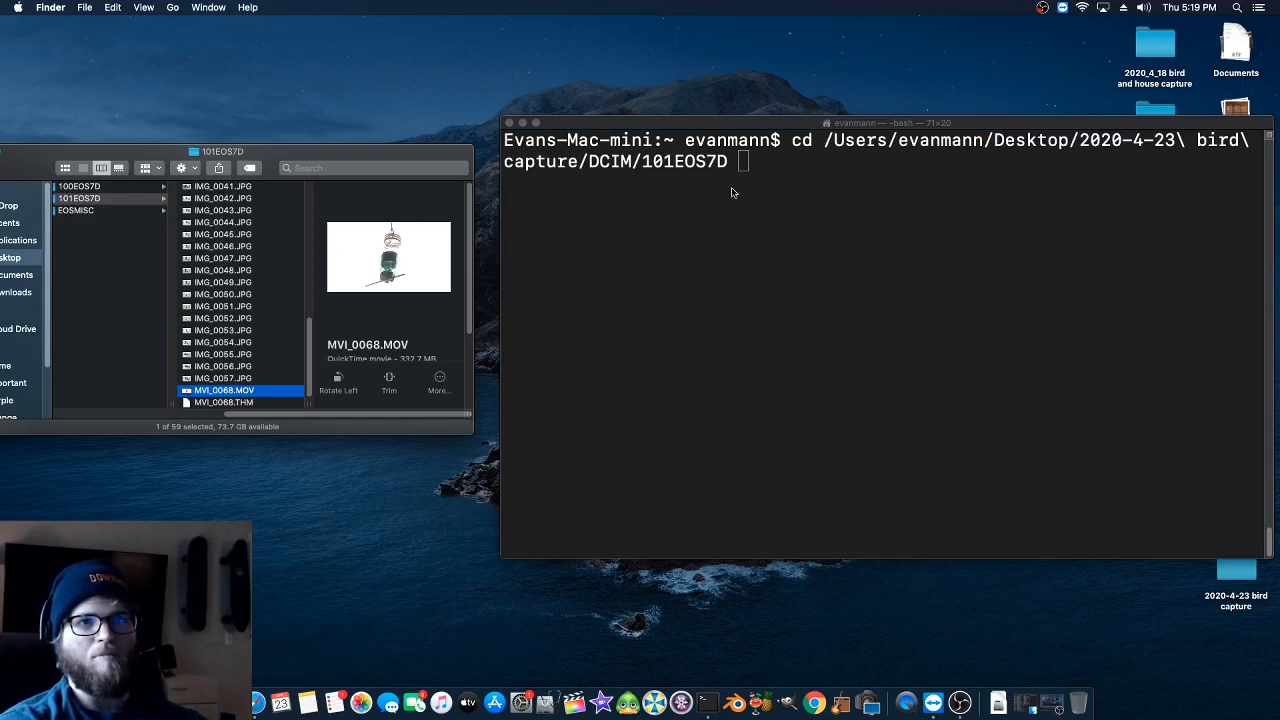
{"action": "left_click", "coordinate": [800, 129]}
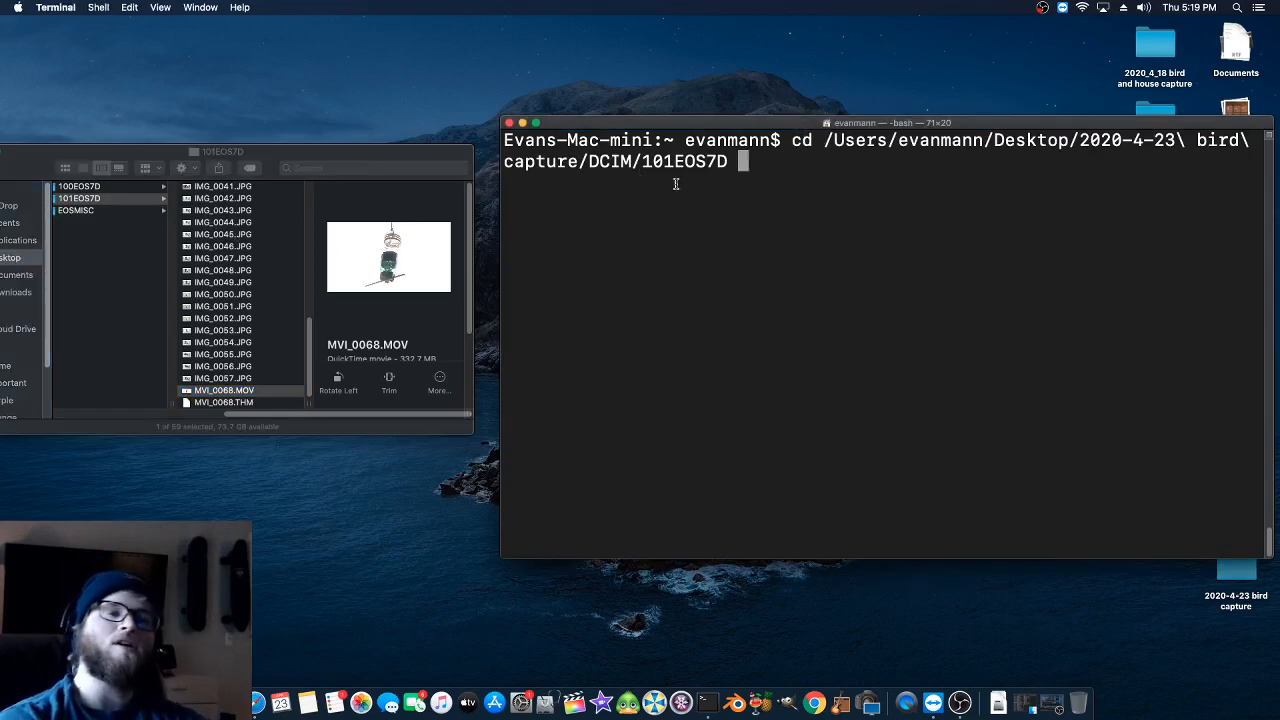
{"action": "key", "text": "Return"}
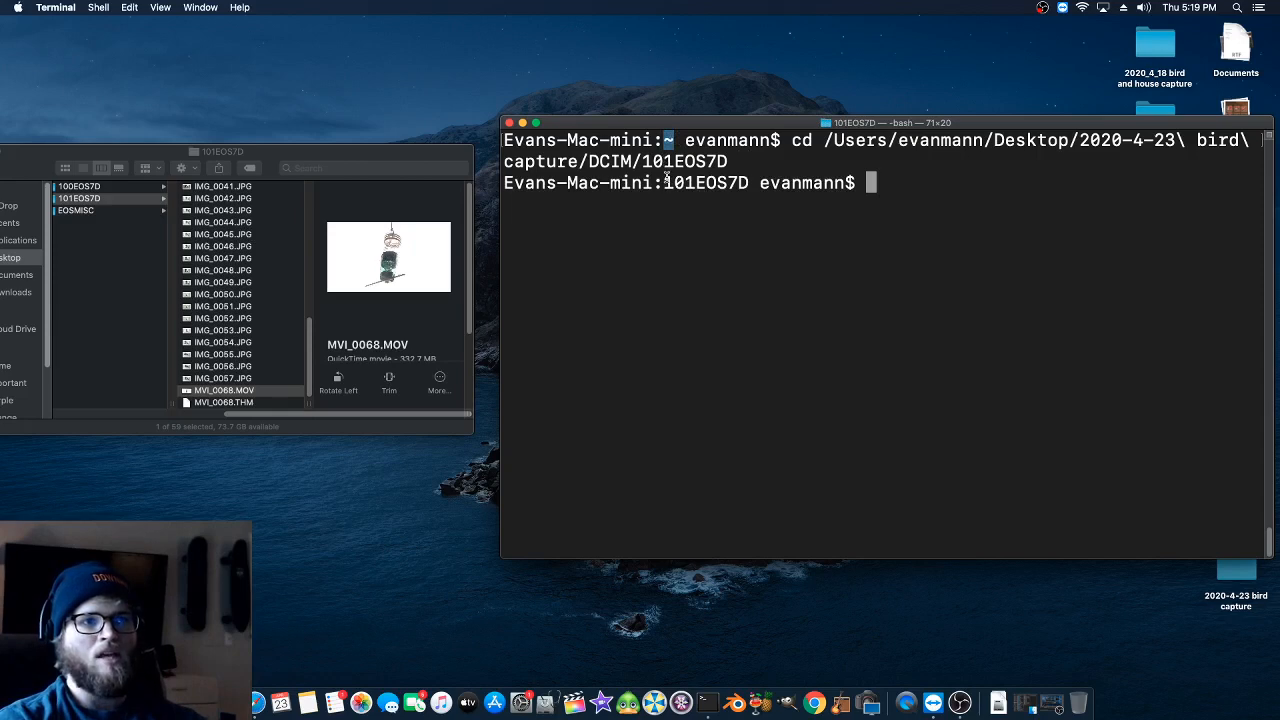
{"action": "left_click_drag", "start_coordinate": [664, 182], "coordinate": [749, 183]}
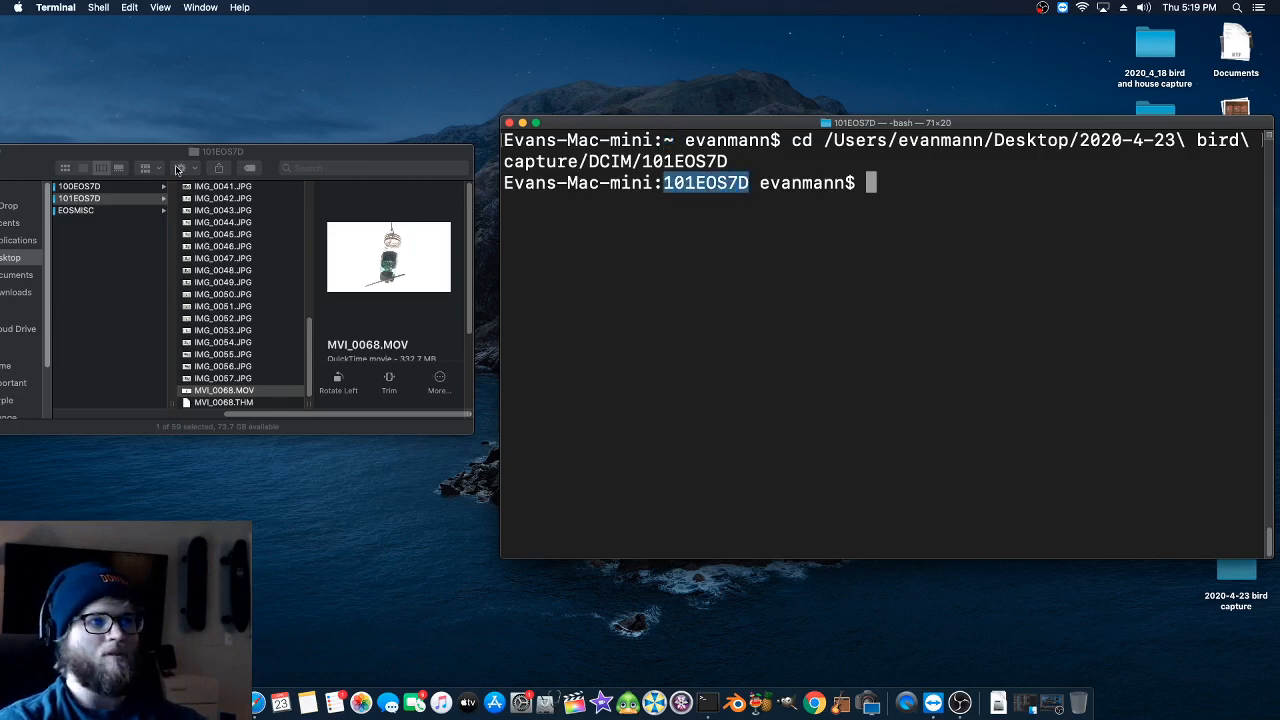
{"action": "left_click", "coordinate": [765, 183]}
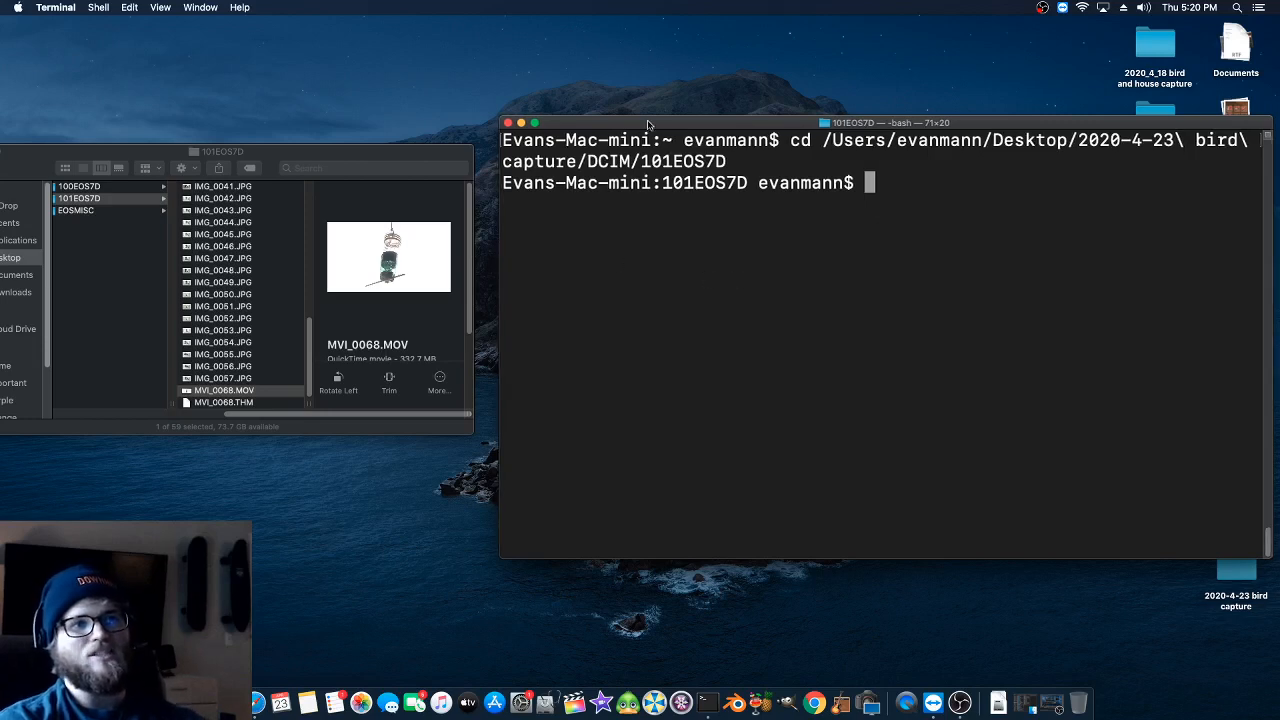
- Shift the Finder window so that more of its sidebar is on screen, and return to Terminal
{"action": "left_click_drag", "start_coordinate": [431, 150], "coordinate": [462, 149]}
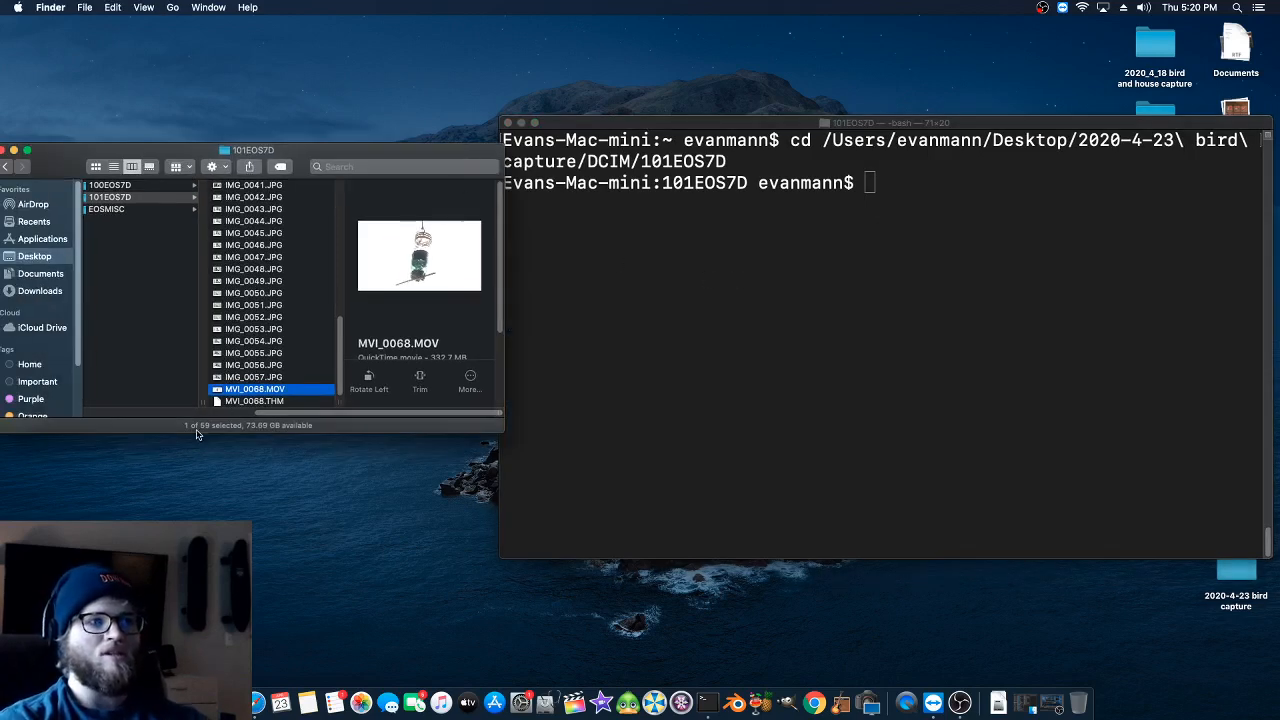
{"action": "left_click", "coordinate": [690, 123]}
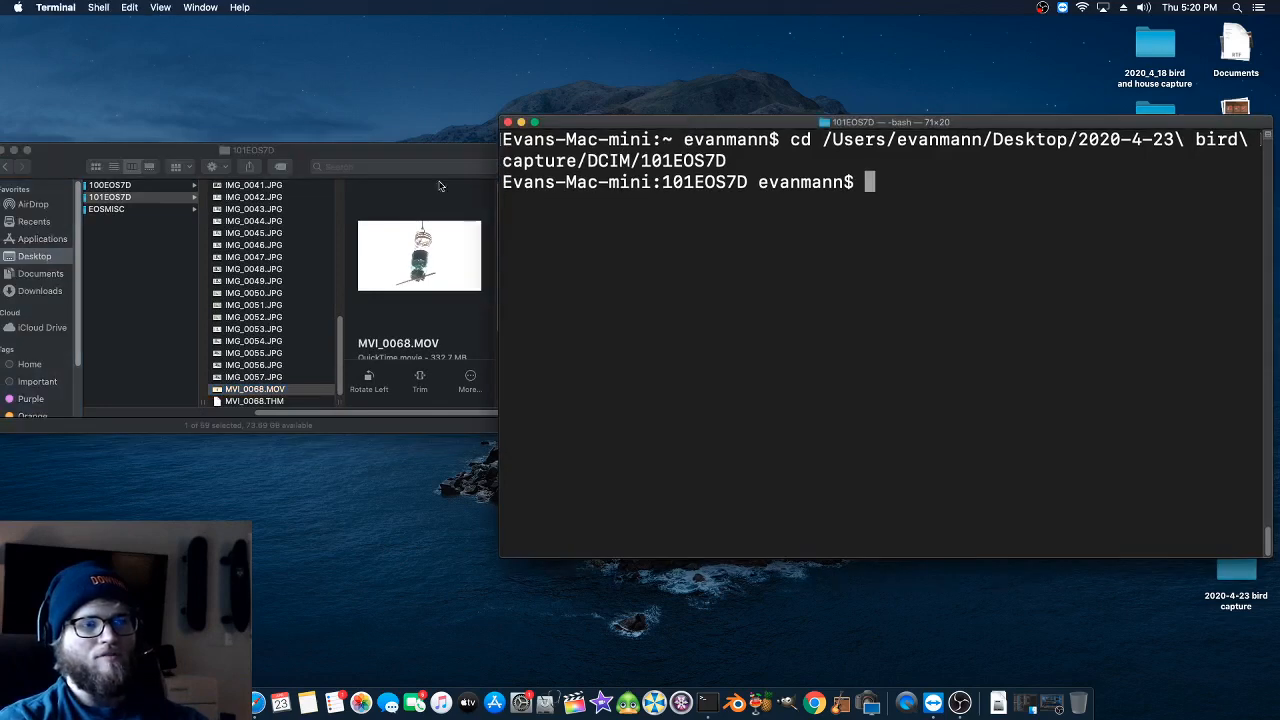
{"action": "left_click", "coordinate": [299, 157]}
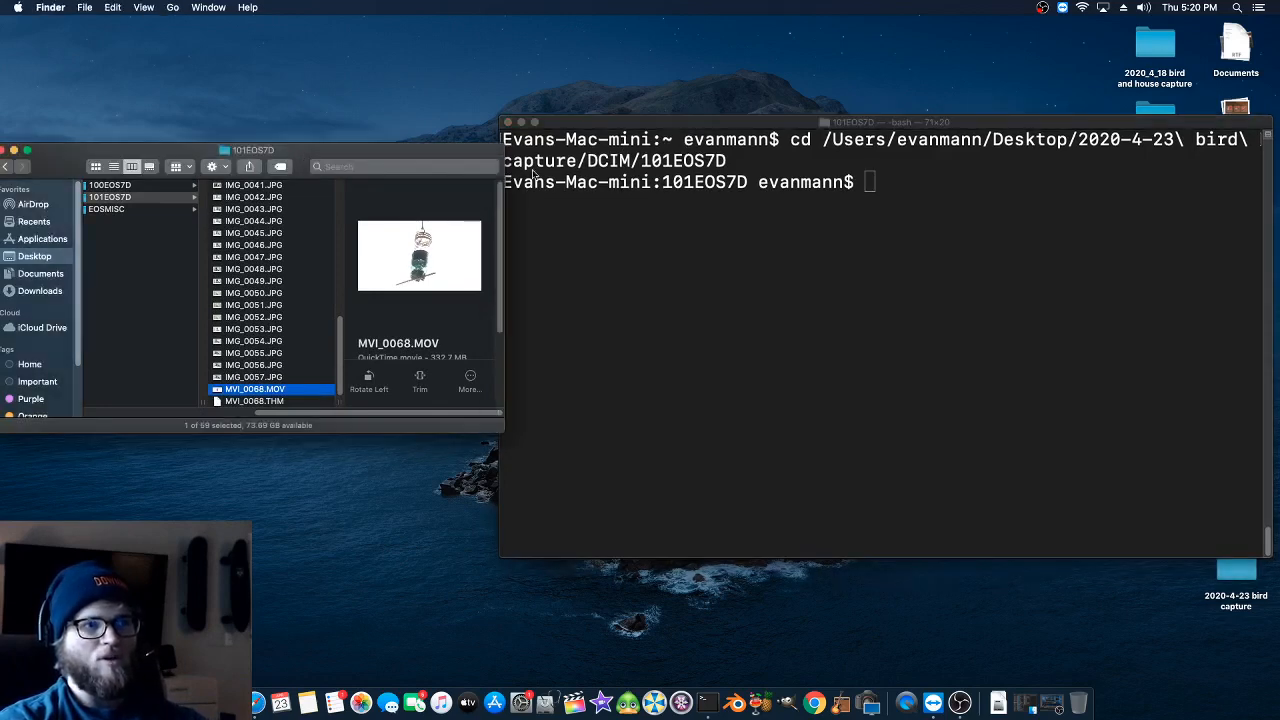
{"action": "left_click", "coordinate": [581, 127]}
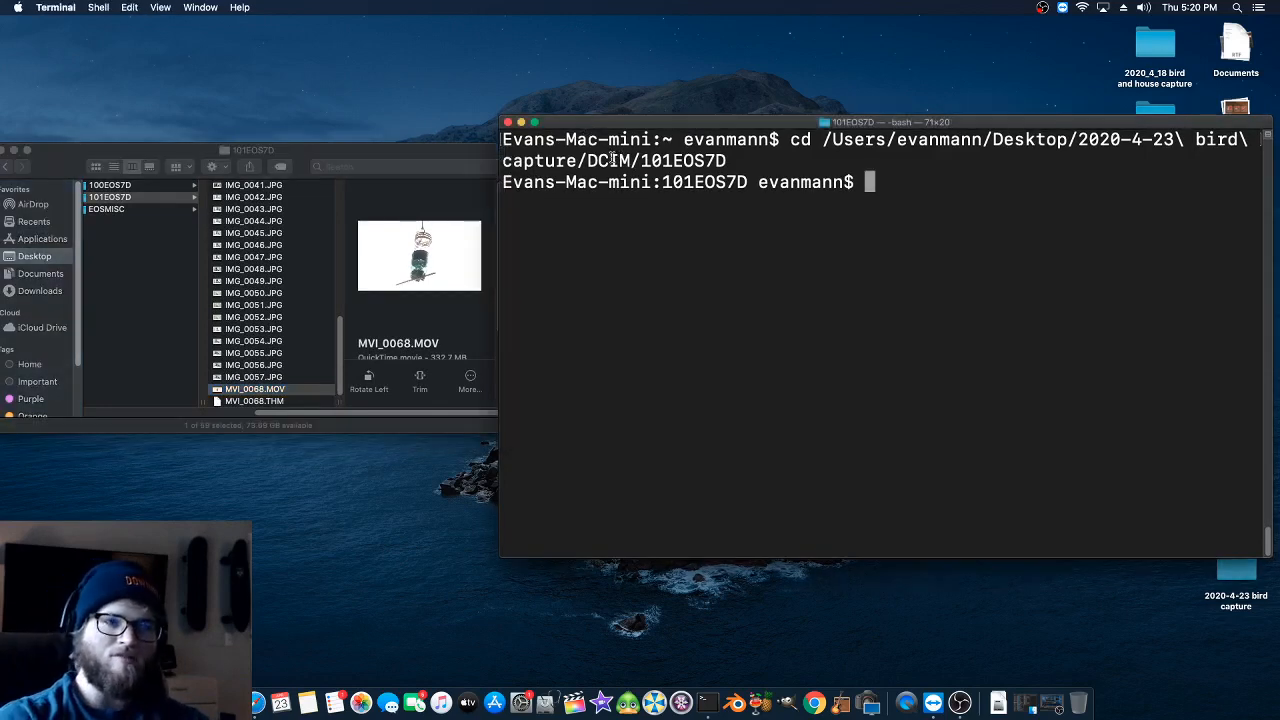
- Bring up the command "ffmpeg -i MVI_9879.MOV -vf setpts=2*PTS -r 30 -crf 18 MVI_9879_slow.mp4" at the prompt
{"action": "type", "text": "clear"}
{"action": "key", "text": "Up"}
{"action": "key", "text": "Up"}
{"action": "key", "text": "Up"}
{"action": "key", "text": "Up"}
{"action": "key", "text": "Up"}
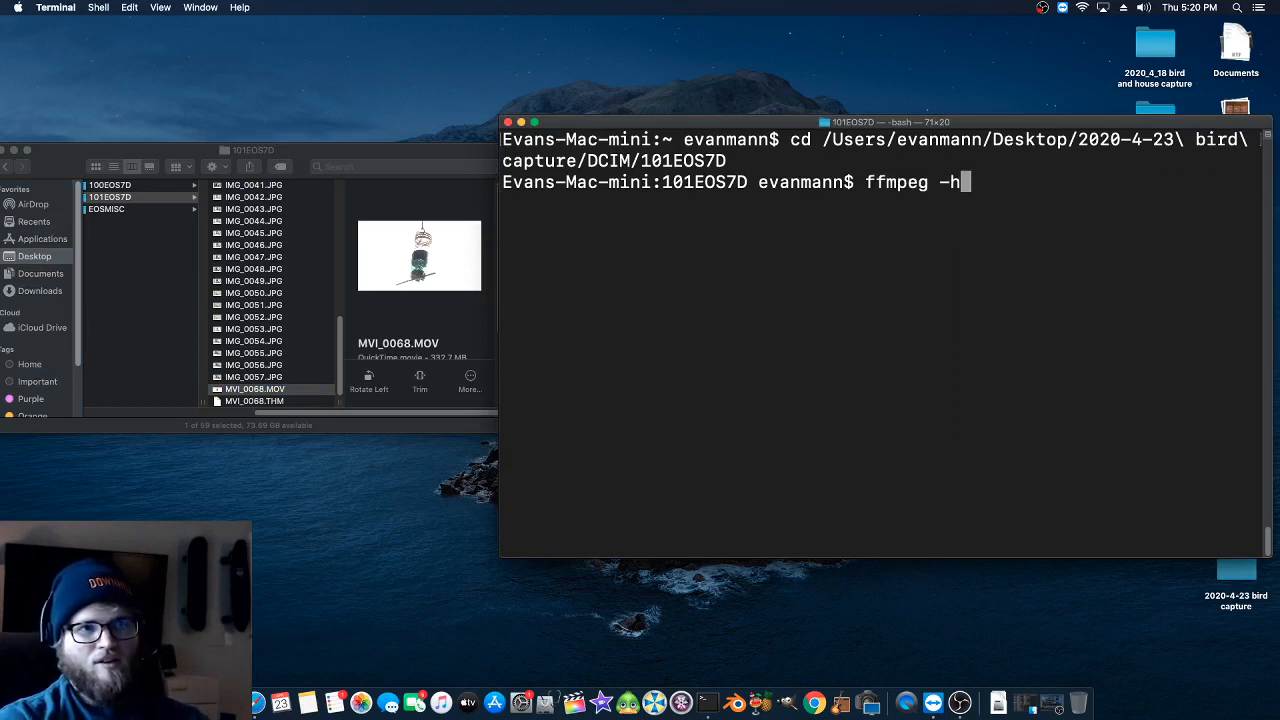
{"action": "key", "text": "BackSpace"}
{"action": "key", "text": "BackSpace"}
{"action": "type", "text": "-i MVI_9879.MOV -vf setpts=2*PTS -r 30 -crf 18 MVI_9879_slow.mp4"}
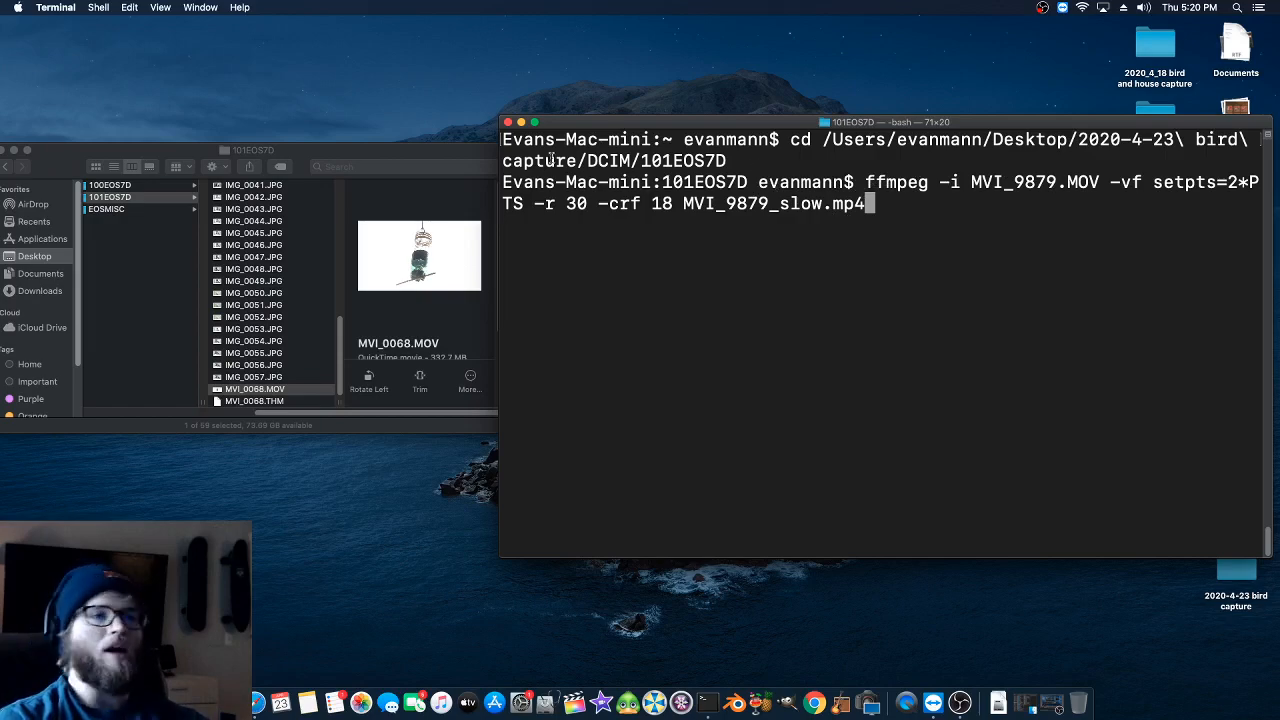
- Widen and flatten the Terminal window so the whole command fits on one line, and clear its command line and output
{"action": "left_click_drag", "start_coordinate": [497, 119], "coordinate": [104, 305]}
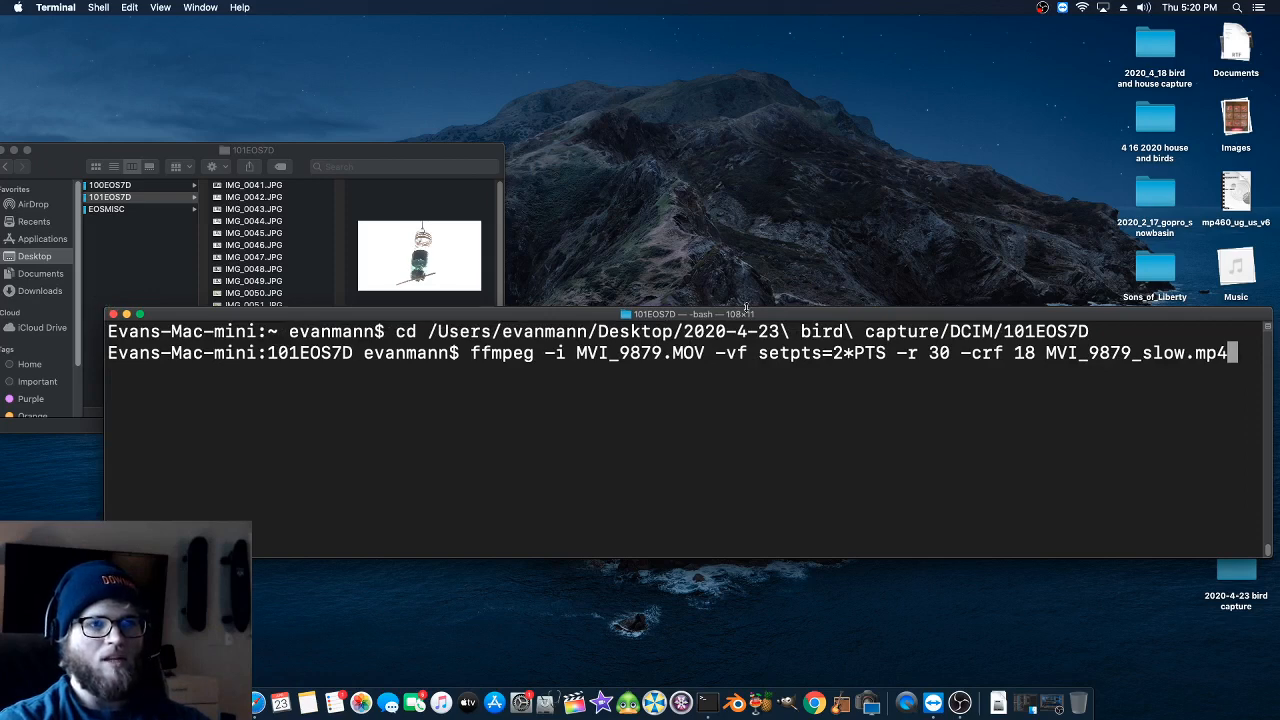
{"action": "left_click_drag", "start_coordinate": [746, 308], "coordinate": [739, 366]}
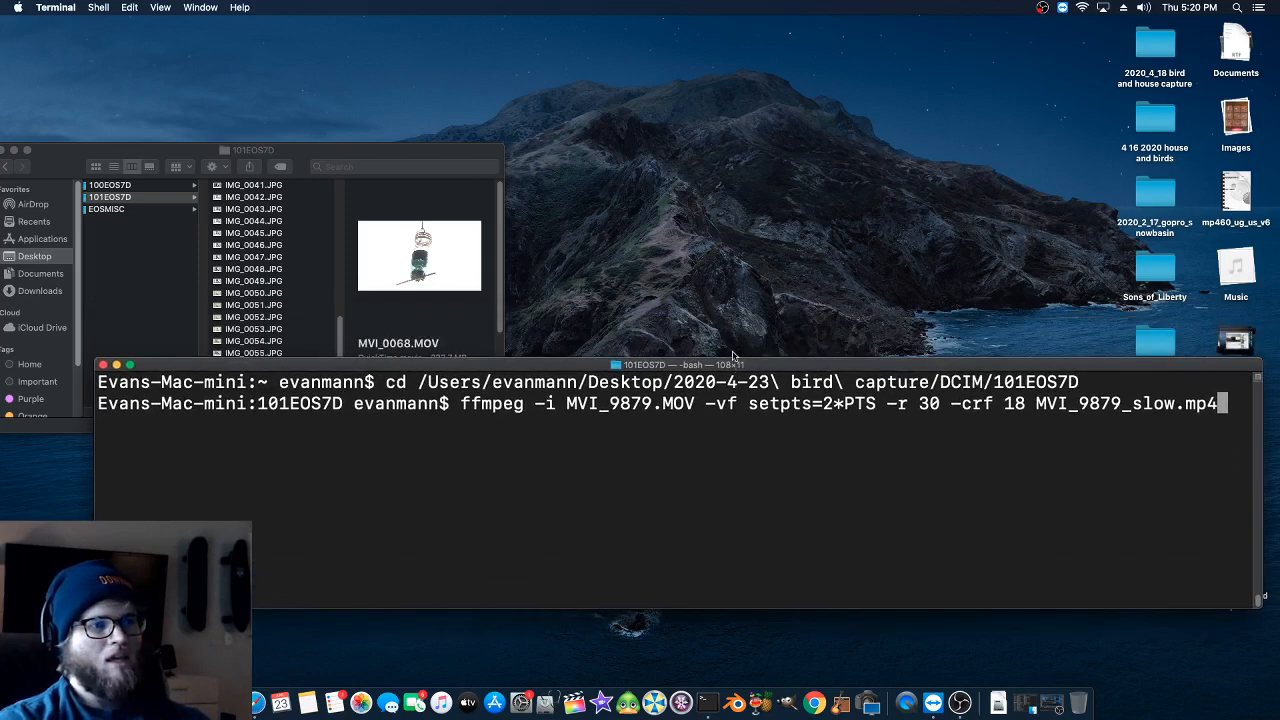
{"action": "key", "text": "Down"}
{"action": "key", "text": "Down"}
{"action": "key", "text": "Down"}
{"action": "key", "text": "Down"}
{"action": "key", "text": "Down"}
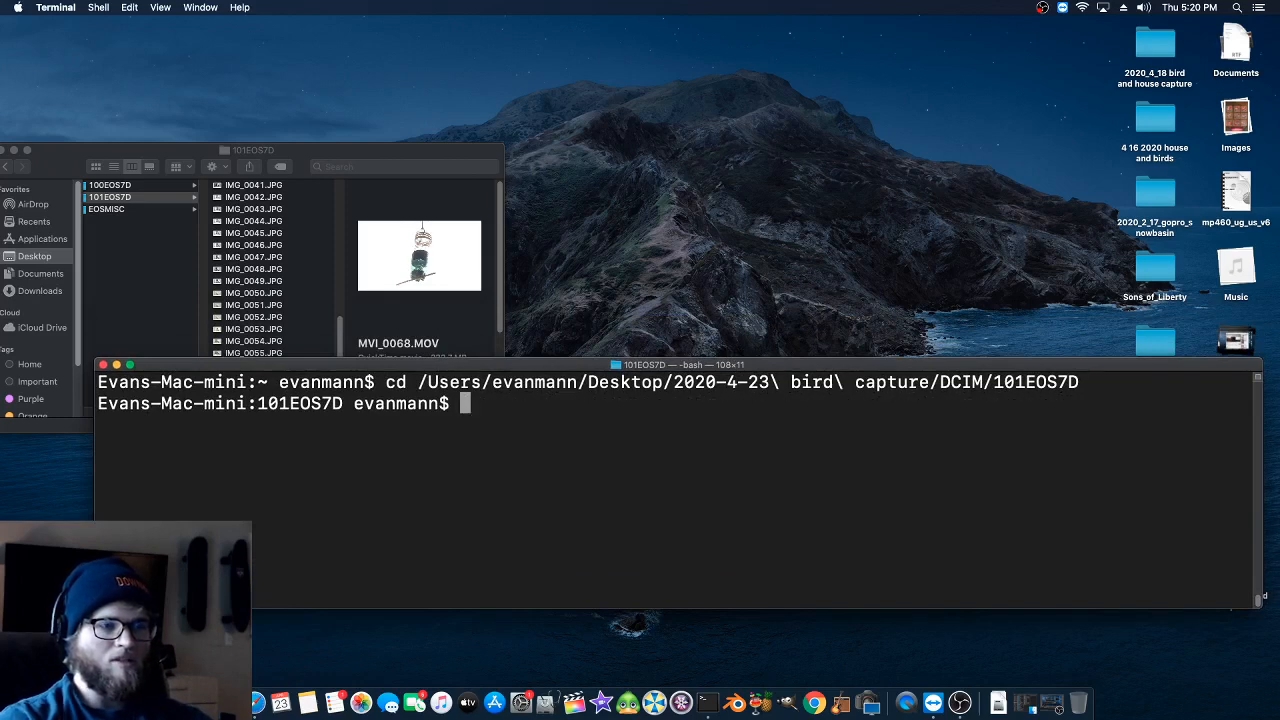
{"action": "type", "text": "clear"}
{"action": "key", "text": "Return"}
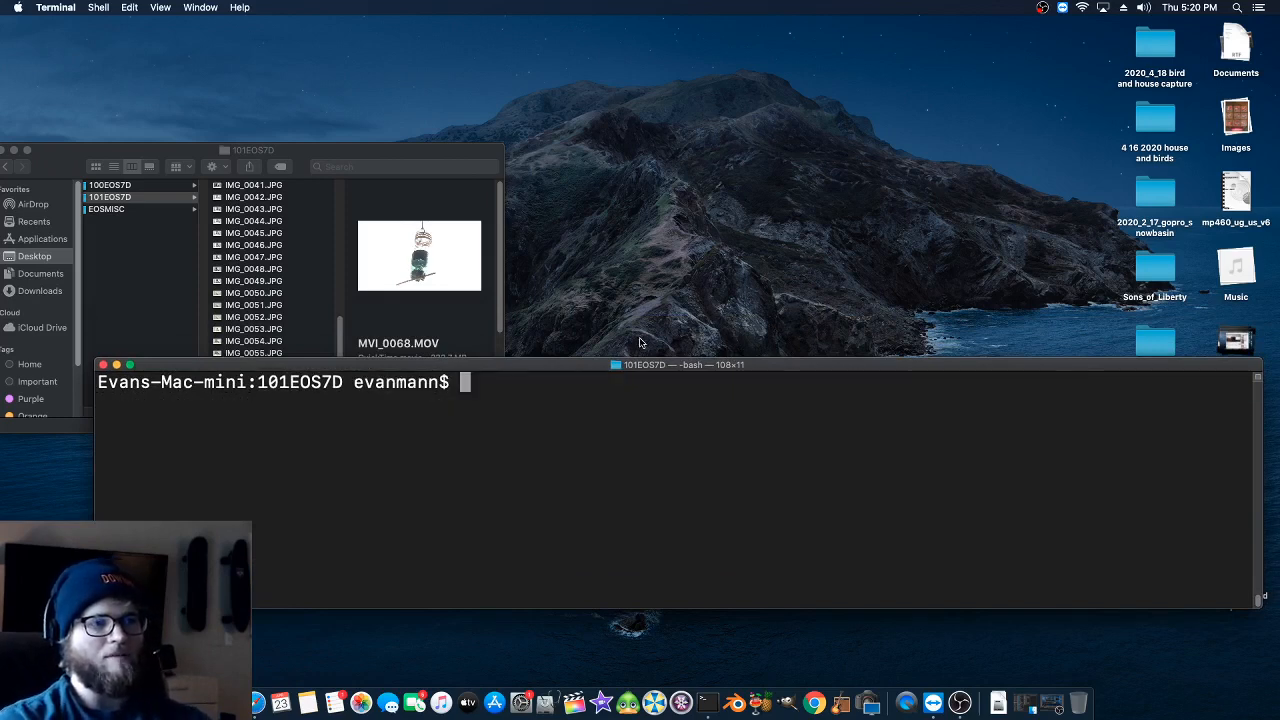
- Place Terminal below the Finder window and recall "ffmpeg -i MVI_9879.MOV -vf setpts=2*PTS -r 30 -crf 18 MVI_9879_slow.mp4" from the command history
{"action": "left_click_drag", "start_coordinate": [596, 373], "coordinate": [598, 440]}
{"action": "key", "text": "Up"}
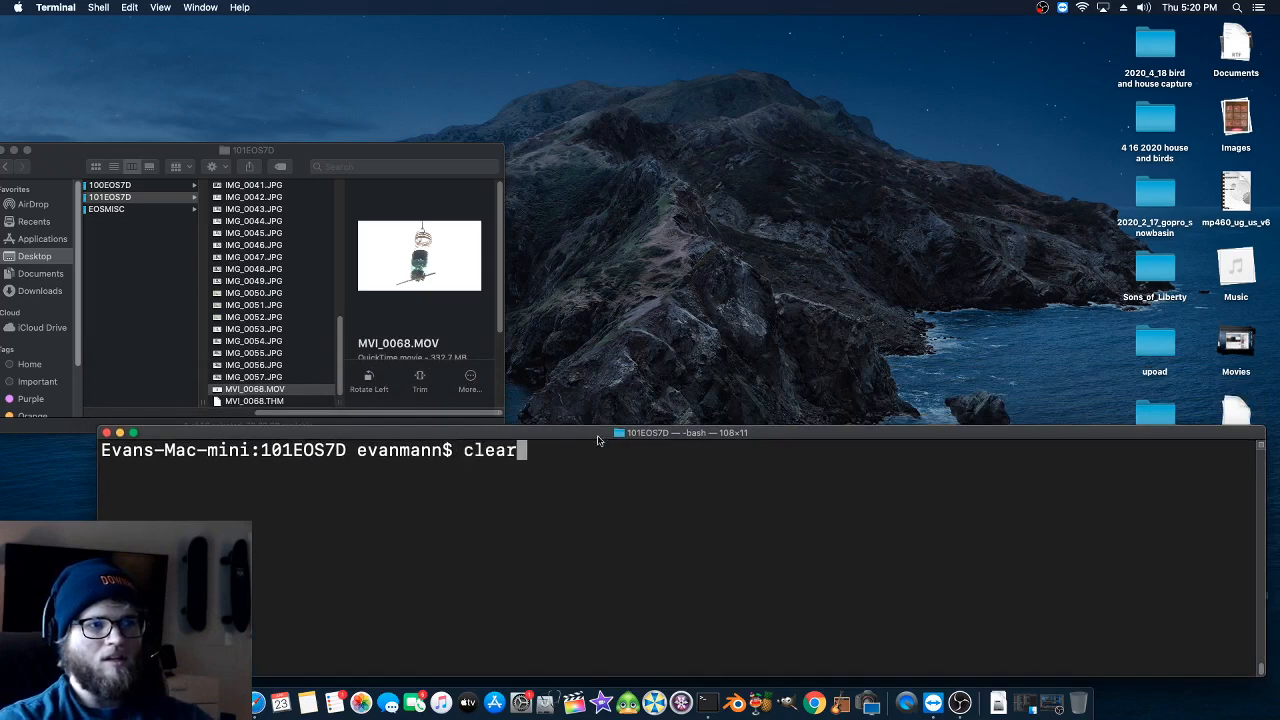
{"action": "key", "text": "Up"}
{"action": "key", "text": "Up"}
{"action": "key", "text": "Up"}
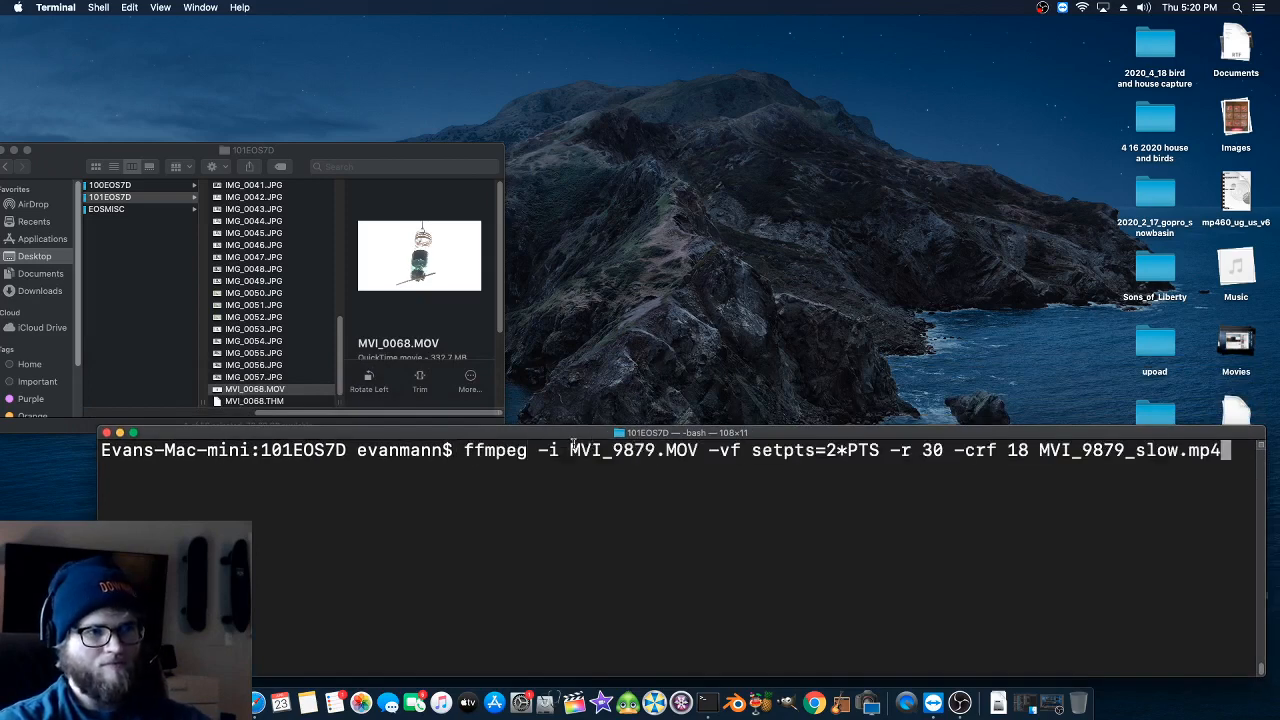
{"action": "key", "text": "Up"}
{"action": "key", "text": "Down"}
{"action": "key", "text": "Down"}
{"action": "left_click_drag", "start_coordinate": [548, 434], "coordinate": [483, 436]}
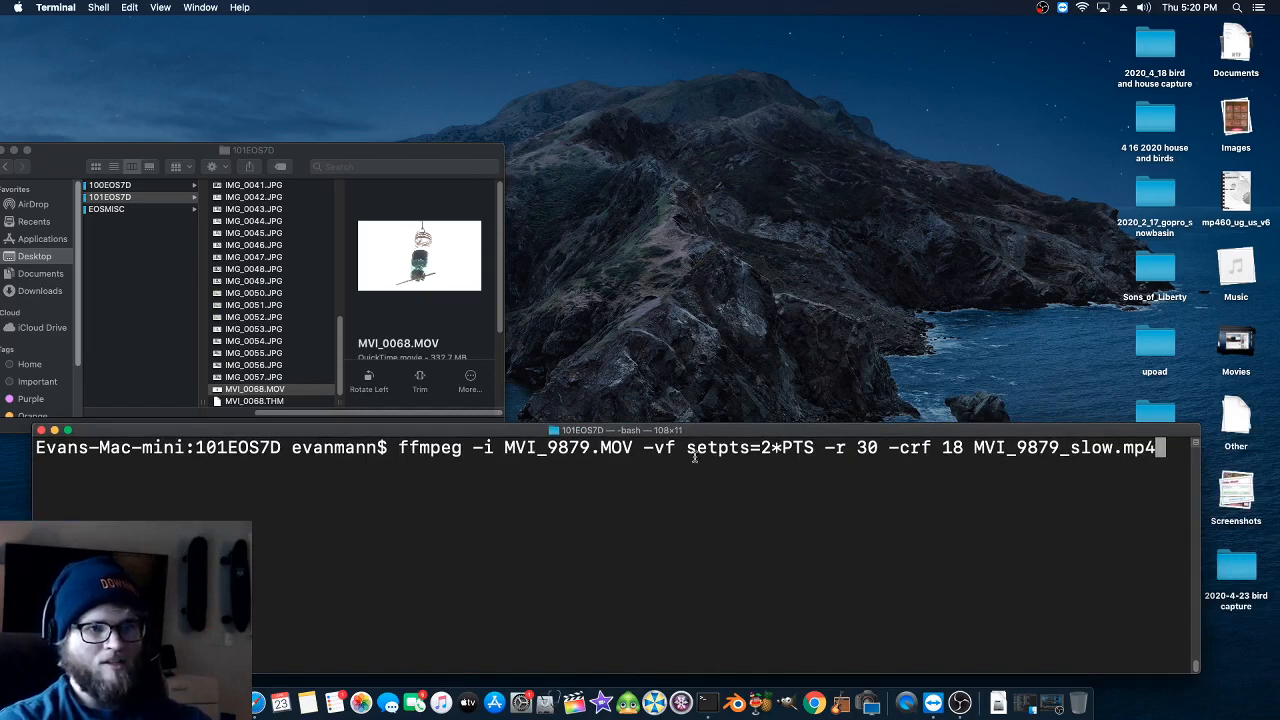
- Examine the input and output file names, the conversion options and the setpts=2*PTS filter in the ffmpeg command
{"action": "left_click_drag", "start_coordinate": [548, 447], "coordinate": [611, 447]}
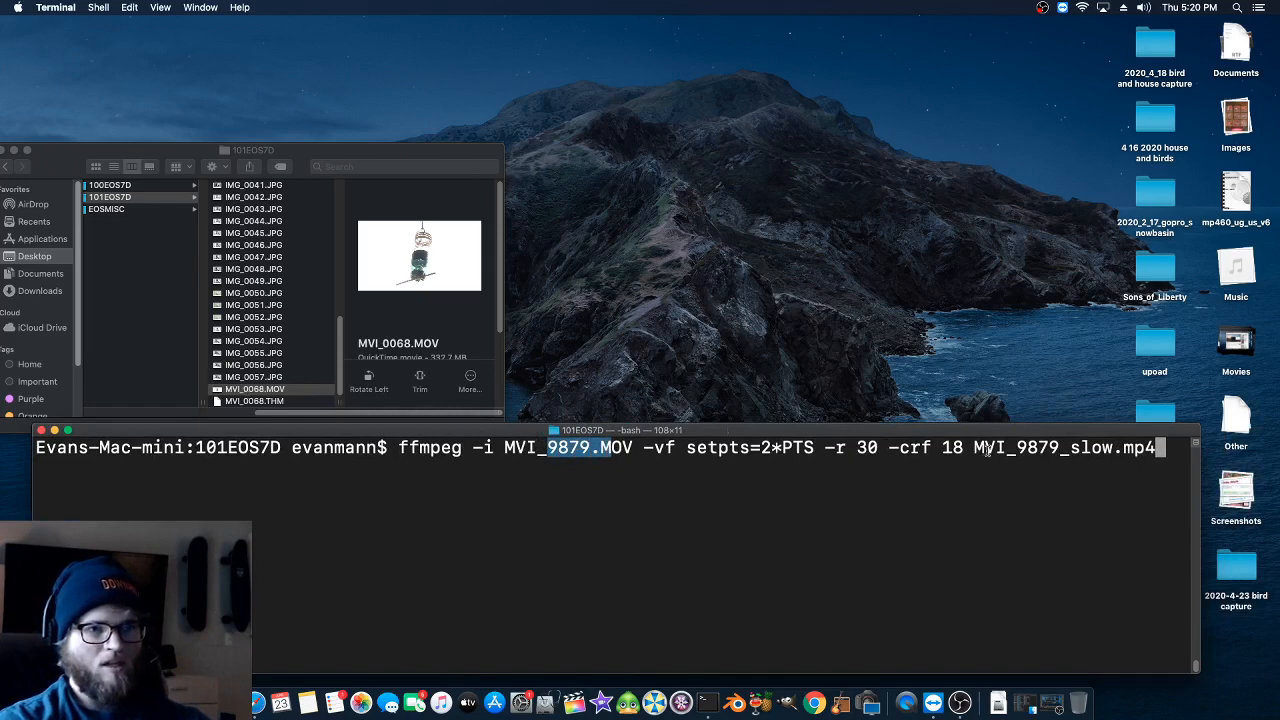
{"action": "left_click_drag", "start_coordinate": [1017, 447], "coordinate": [1090, 447]}
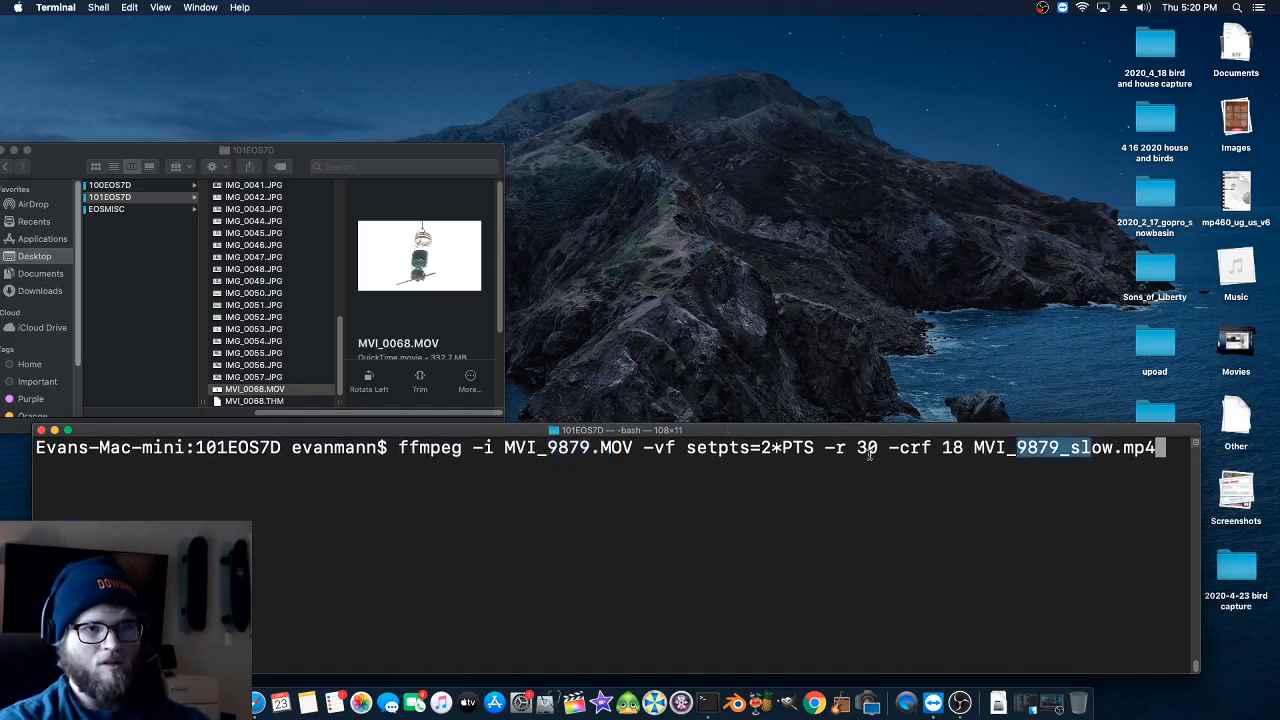
{"action": "left_click", "coordinate": [435, 452]}
{"action": "left_click_drag", "start_coordinate": [505, 447], "coordinate": [955, 450]}
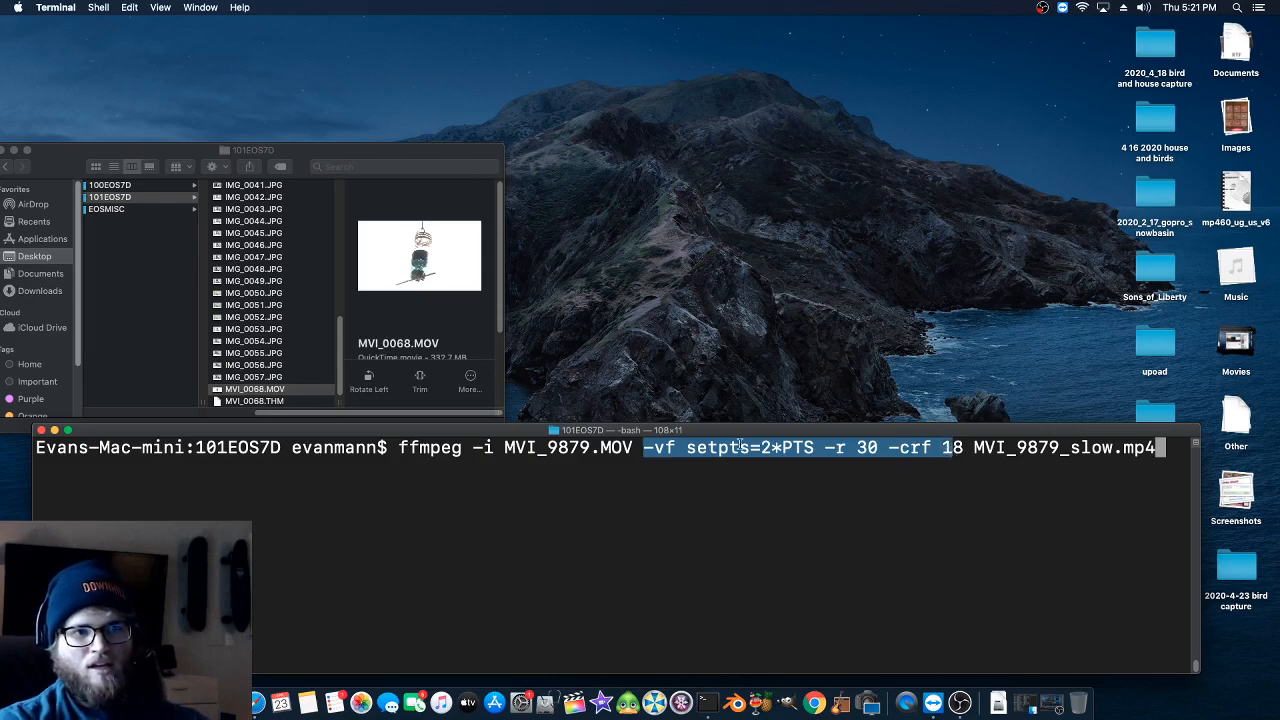
{"action": "left_click", "coordinate": [739, 446]}
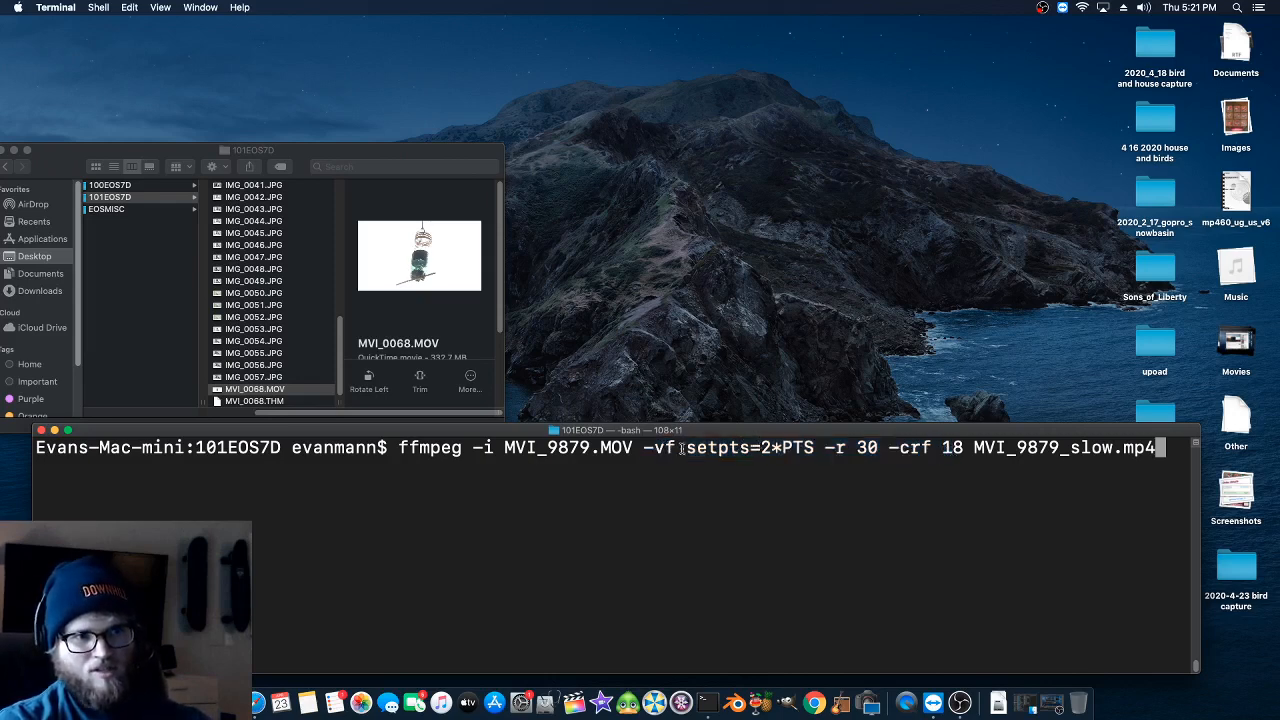
{"action": "left_click_drag", "start_coordinate": [688, 447], "coordinate": [817, 448]}
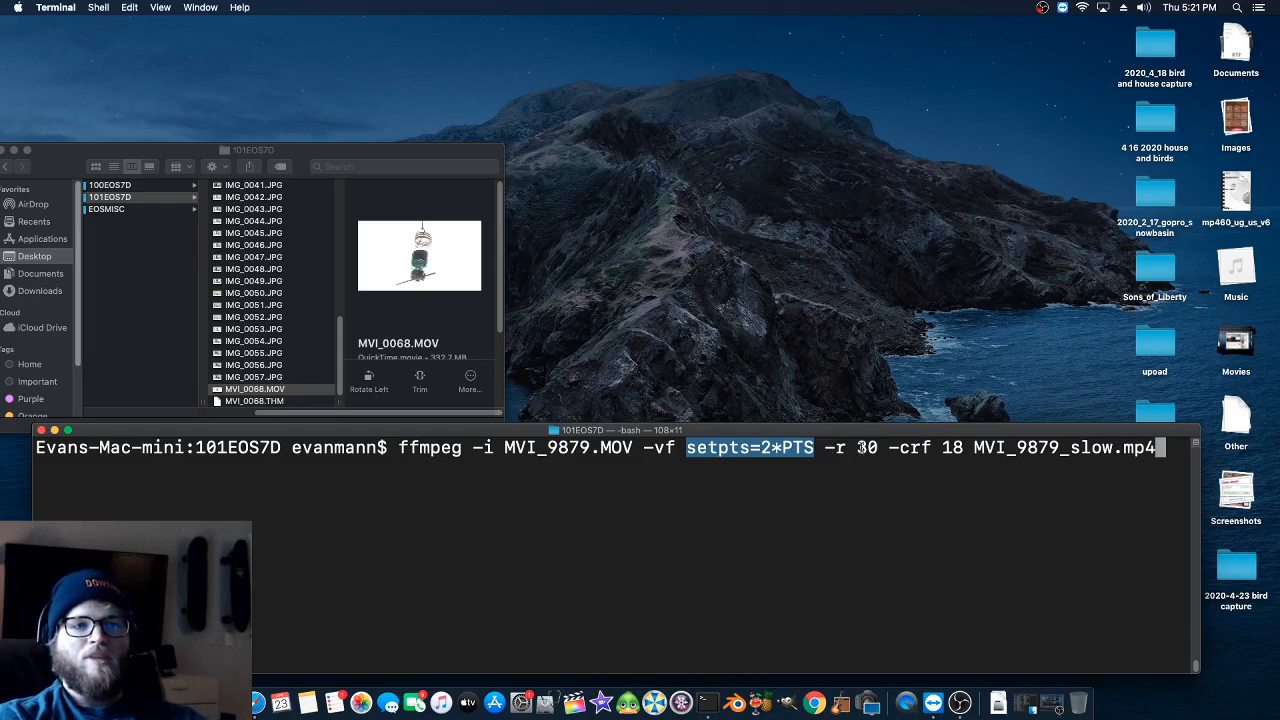
- Highlight the MVI_9879 part of the output file name in the ffmpeg command for inspection
{"action": "left_click_drag", "start_coordinate": [857, 447], "coordinate": [1055, 449]}
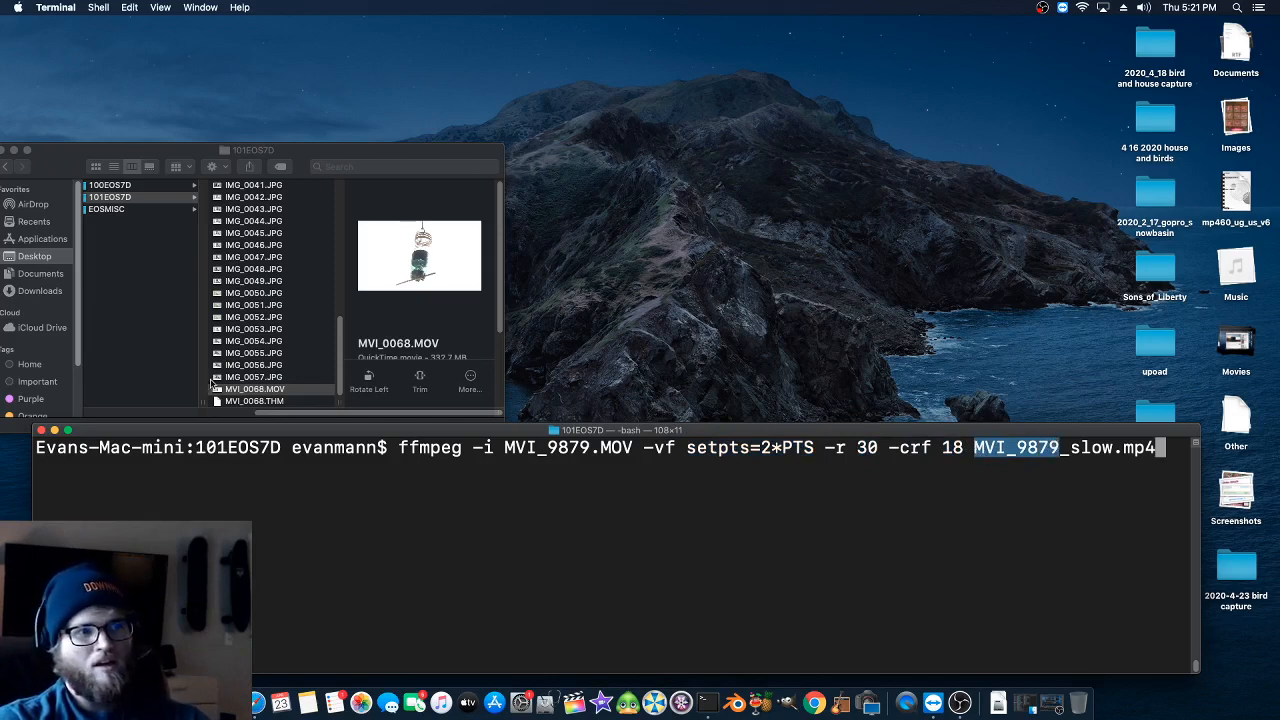
{"action": "left_click_drag", "start_coordinate": [976, 448], "coordinate": [1030, 449]}
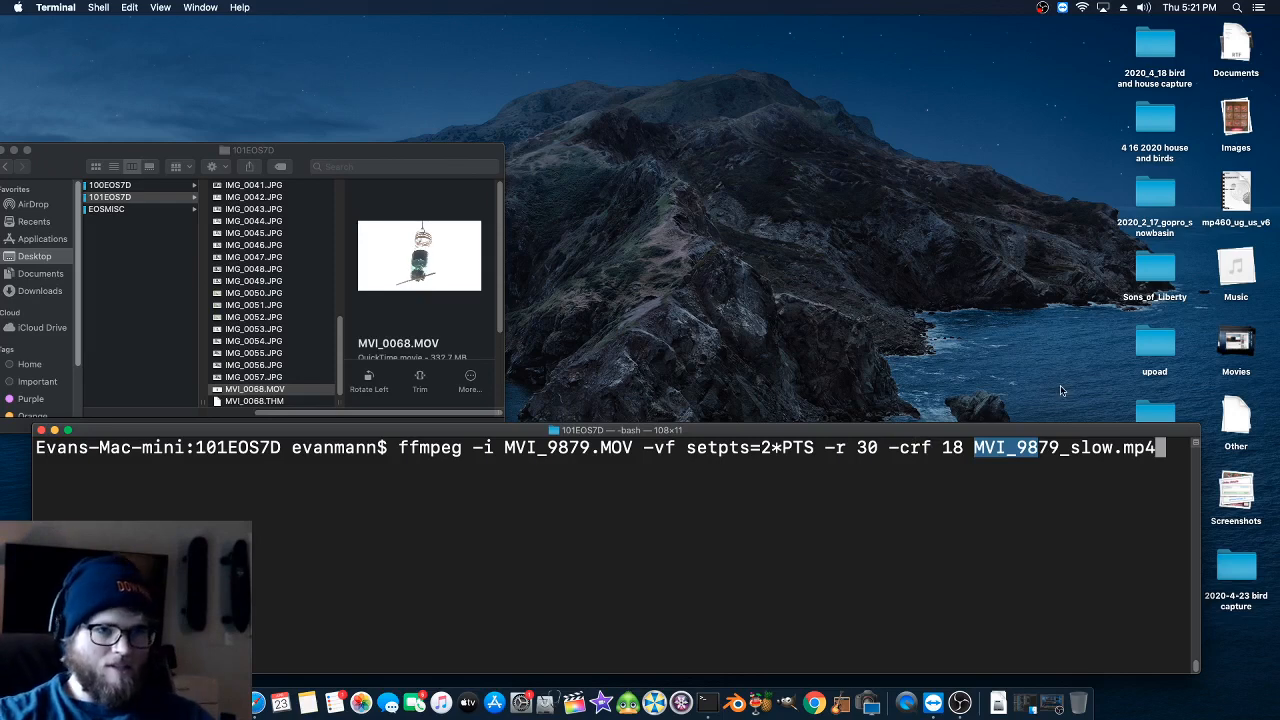
{"action": "left_click", "coordinate": [1010, 448]}
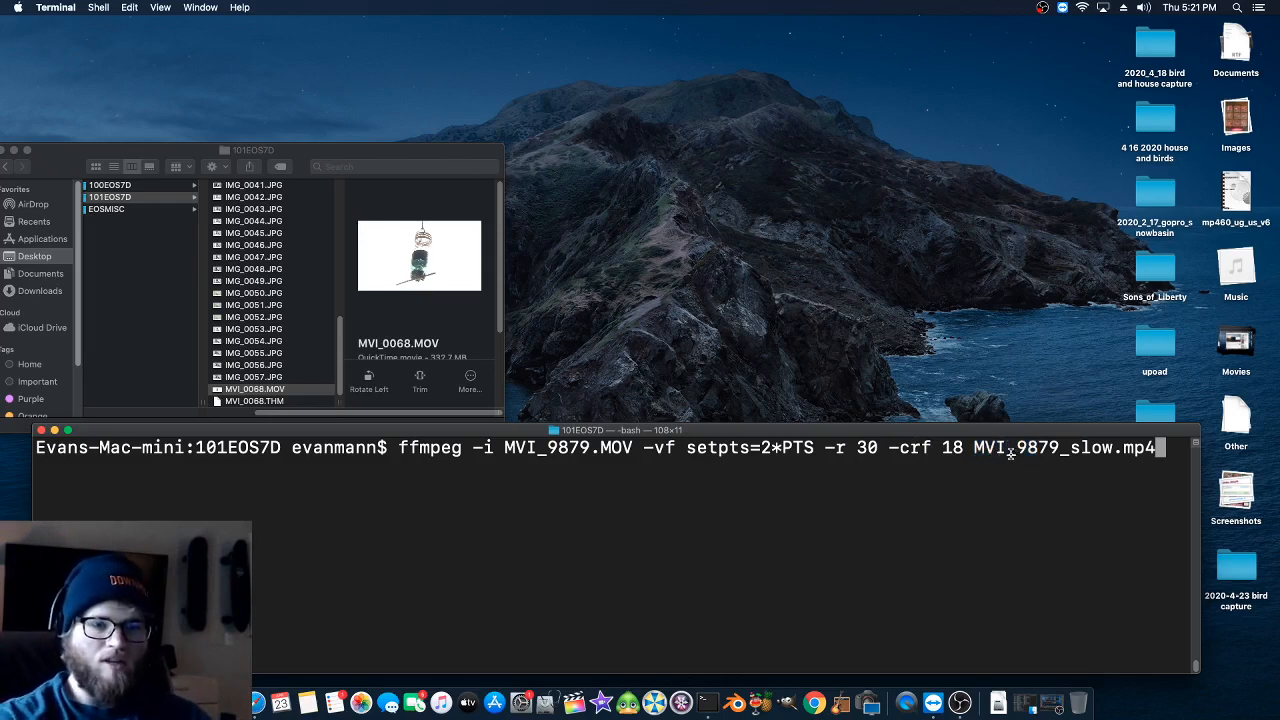
- Change the input file in the ffmpeg command to MVI_0068.MOV
{"action": "key", "text": "Left"}
{"action": "key", "text": "Left"}
{"action": "key", "text": "Left"}
{"action": "key", "text": "Left"}
{"action": "key", "text": "Left"}
{"action": "key", "text": "Left"}
{"action": "key", "text": "Left"}
{"action": "key", "text": "Left"}
{"action": "key", "text": "Left"}
{"action": "key", "text": "Left"}
{"action": "key", "text": "Left"}
{"action": "key", "text": "Left"}
{"action": "key", "text": "Left"}
{"action": "key", "text": "Left"}
{"action": "key", "text": "Left"}
{"action": "key", "text": "Left"}
{"action": "key", "text": "Left"}
{"action": "key", "text": "Left"}
{"action": "key", "text": "Left"}
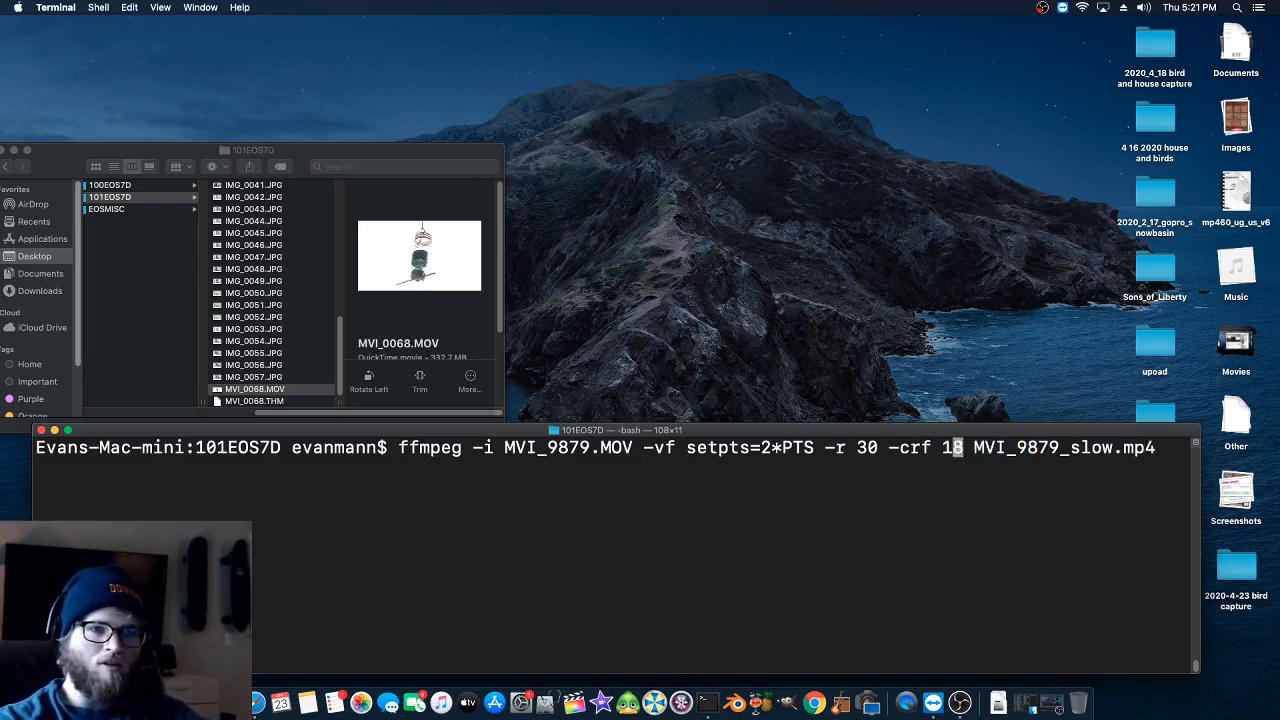
{"action": "key", "text": "Left"}
{"action": "key", "text": "Left"}
{"action": "key", "text": "Left"}
{"action": "key", "text": "Left"}
{"action": "key", "text": "Left"}
{"action": "key", "text": "Left"}
{"action": "key", "text": "Left"}
{"action": "key", "text": "Left"}
{"action": "key", "text": "Left"}
{"action": "key", "text": "Left"}
{"action": "key", "text": "Left"}
{"action": "key", "text": "Left"}
{"action": "key", "text": "Left"}
{"action": "key", "text": "Left"}
{"action": "key", "text": "Left"}
{"action": "key", "text": "Left"}
{"action": "key", "text": "Left"}
{"action": "key", "text": "Left"}
{"action": "key", "text": "Left"}
{"action": "key", "text": "Left"}
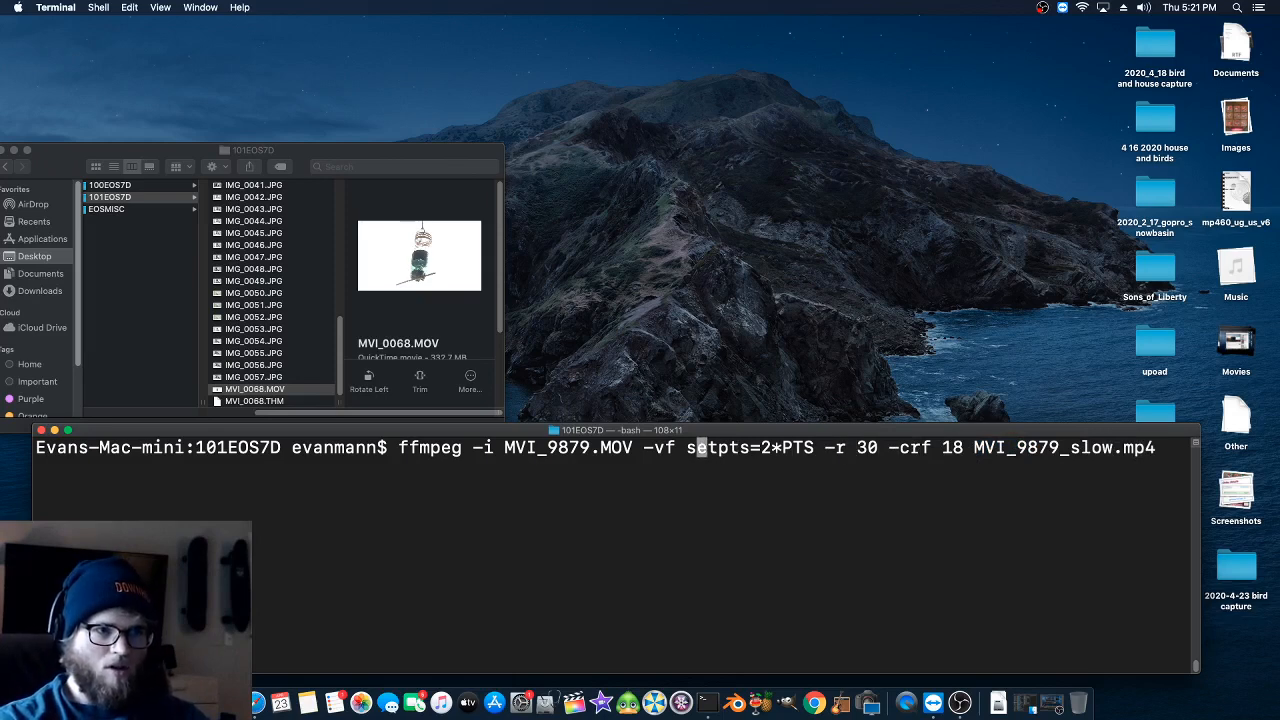
{"action": "key", "text": "Left"}
{"action": "key", "text": "Left"}
{"action": "key", "text": "Left"}
{"action": "key", "text": "Left"}
{"action": "key", "text": "Left"}
{"action": "key", "text": "Left"}
{"action": "key", "text": "Left"}
{"action": "key", "text": "Left"}
{"action": "key", "text": "Left"}
{"action": "key", "text": "Left"}
{"action": "key", "text": "BackSpace"}
{"action": "key", "text": "BackSpace"}
{"action": "key", "text": "BackSpace"}
{"action": "key", "text": "BackSpace"}
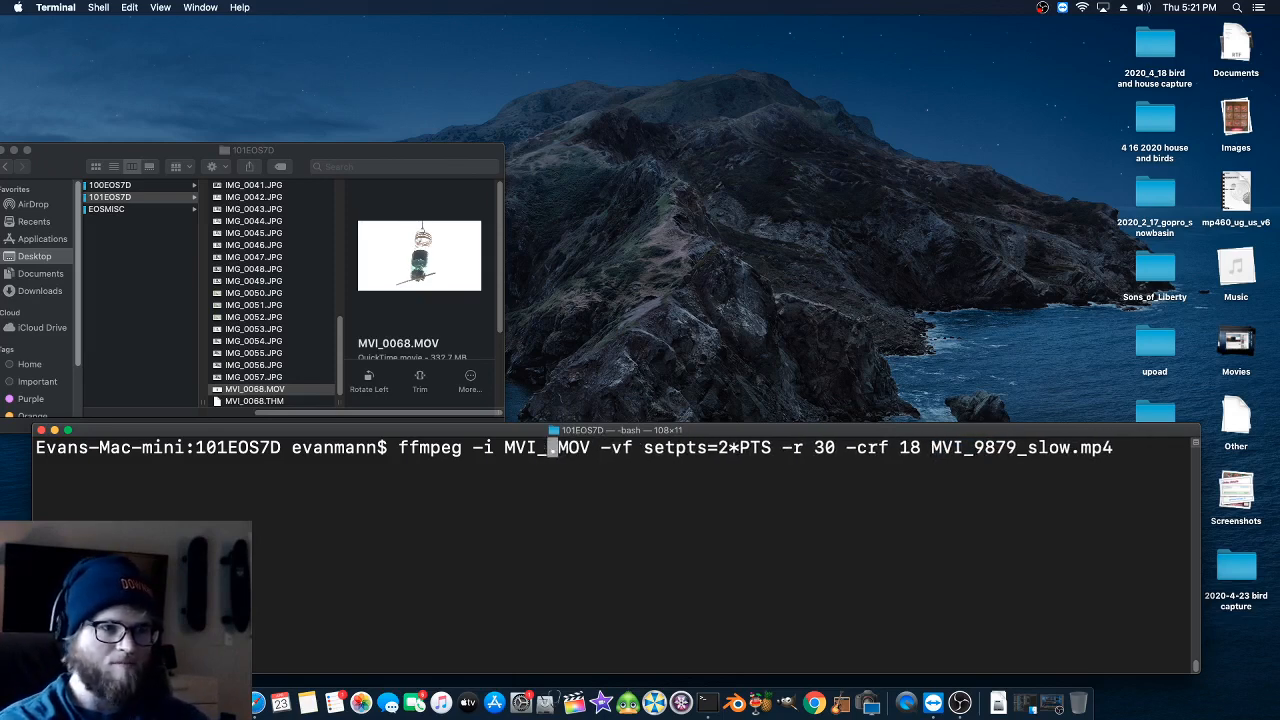
{"action": "type", "text": "00"}
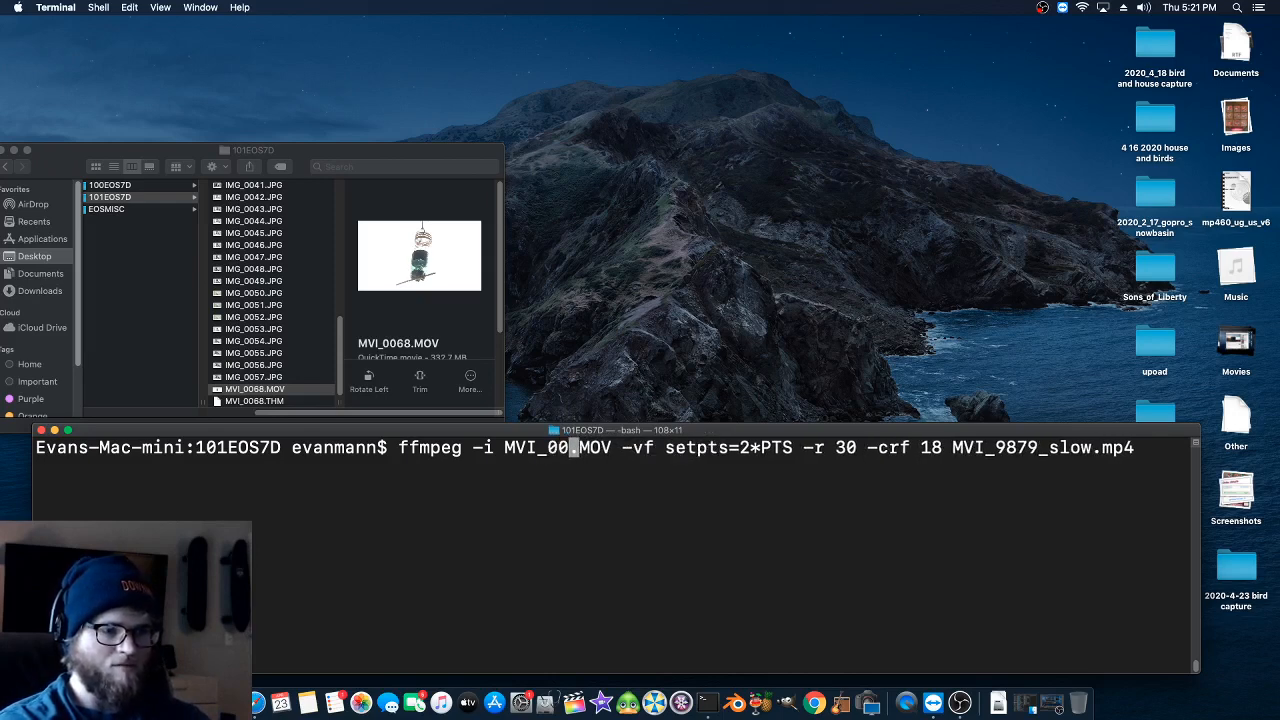
{"action": "type", "text": "68"}
- Change the output file name in the ffmpeg command to MVI_0068_slow.mp4 and run the conversion
{"action": "key", "text": "Right"}
{"action": "key", "text": "Right"}
{"action": "key", "text": "Right"}
{"action": "key", "text": "Right"}
{"action": "key", "text": "Right"}
{"action": "key", "text": "Right"}
{"action": "key", "text": "Right"}
{"action": "key", "text": "Right"}
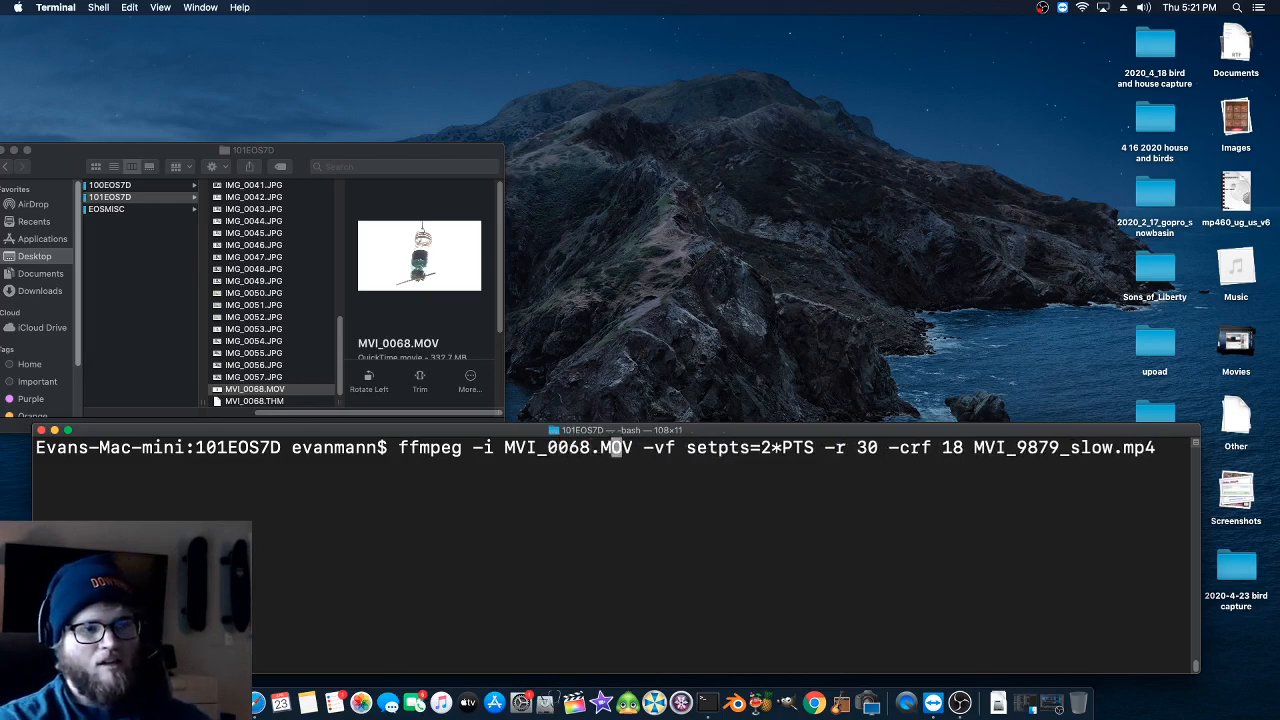
{"action": "key", "text": "Right"}
{"action": "key", "text": "Right"}
{"action": "key", "text": "Right"}
{"action": "key", "text": "Right"}
{"action": "key", "text": "Right"}
{"action": "key", "text": "Right"}
{"action": "key", "text": "Right"}
{"action": "key", "text": "Right"}
{"action": "key", "text": "Right"}
{"action": "key", "text": "Right"}
{"action": "key", "text": "Right"}
{"action": "key", "text": "Right"}
{"action": "key", "text": "Right"}
{"action": "key", "text": "Right"}
{"action": "key", "text": "Right"}
{"action": "key", "text": "Right"}
{"action": "key", "text": "Right"}
{"action": "key", "text": "Right"}
{"action": "key", "text": "Right"}
{"action": "key", "text": "Right"}
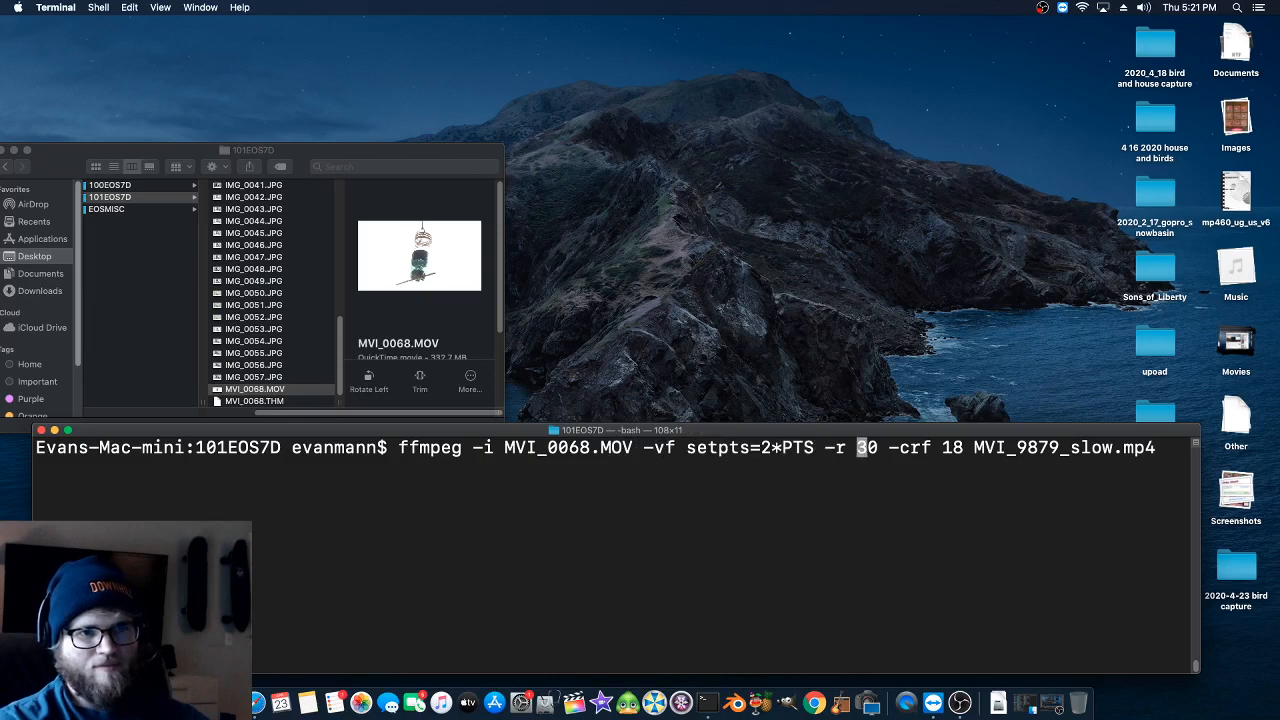
{"action": "key", "text": "Right"}
{"action": "key", "text": "Right"}
{"action": "key", "text": "Right"}
{"action": "key", "text": "Right"}
{"action": "key", "text": "Right"}
{"action": "key", "text": "Right"}
{"action": "key", "text": "Right"}
{"action": "key", "text": "Right"}
{"action": "key", "text": "Right"}
{"action": "key", "text": "Right"}
{"action": "key", "text": "Right"}
{"action": "key", "text": "Right"}
{"action": "key", "text": "Right"}
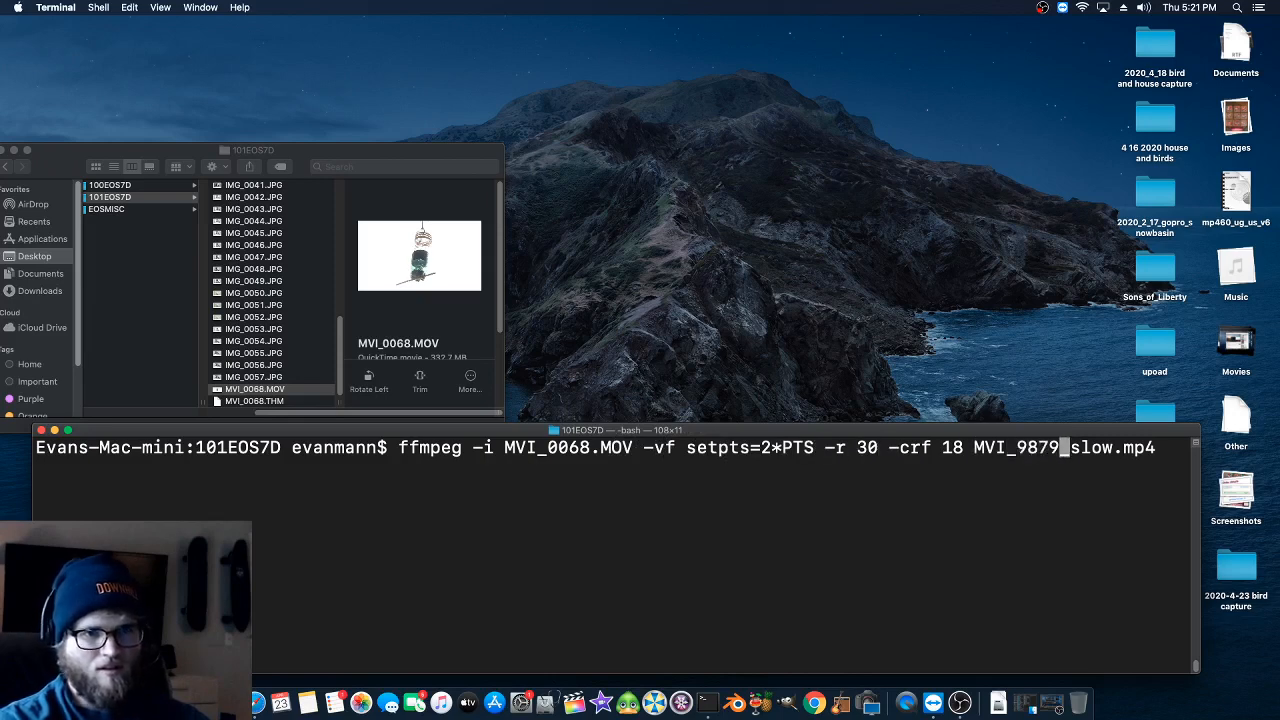
{"action": "key", "text": "BackSpace"}
{"action": "key", "text": "BackSpace"}
{"action": "key", "text": "BackSpace"}
{"action": "key", "text": "BackSpace"}
{"action": "type", "text": "006"}
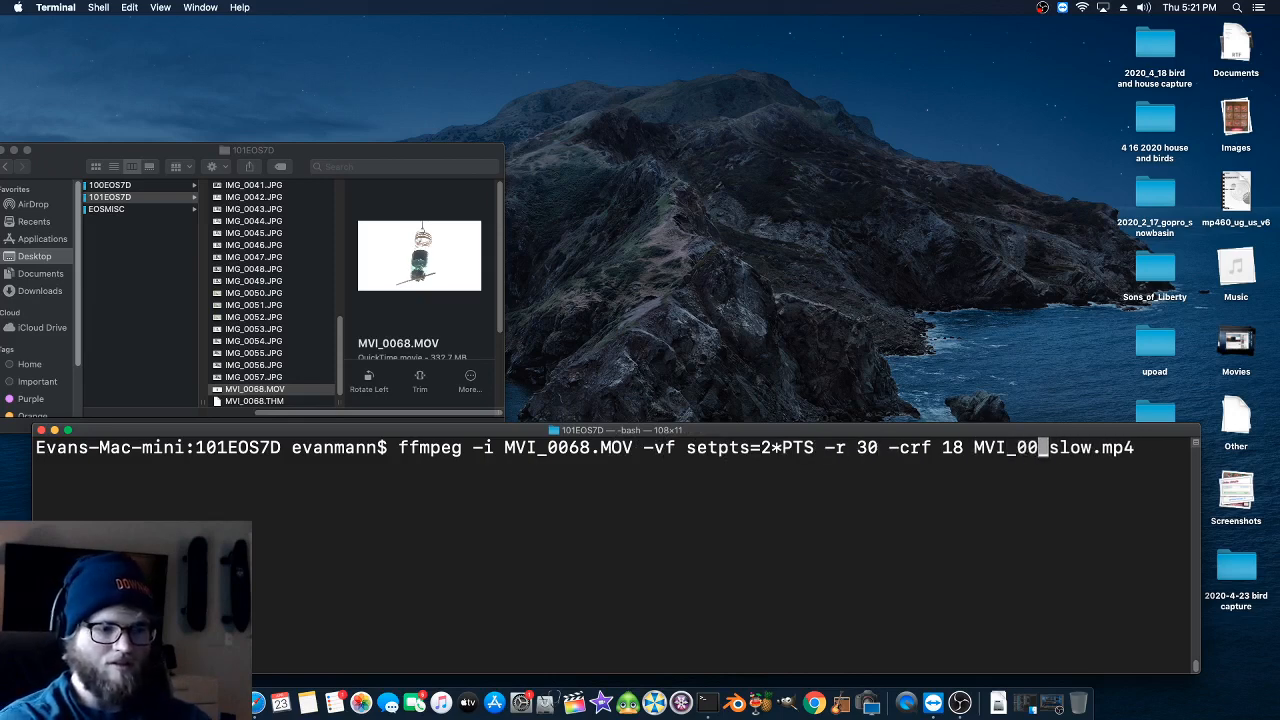
{"action": "type", "text": "8"}
{"action": "key", "text": "Return"}
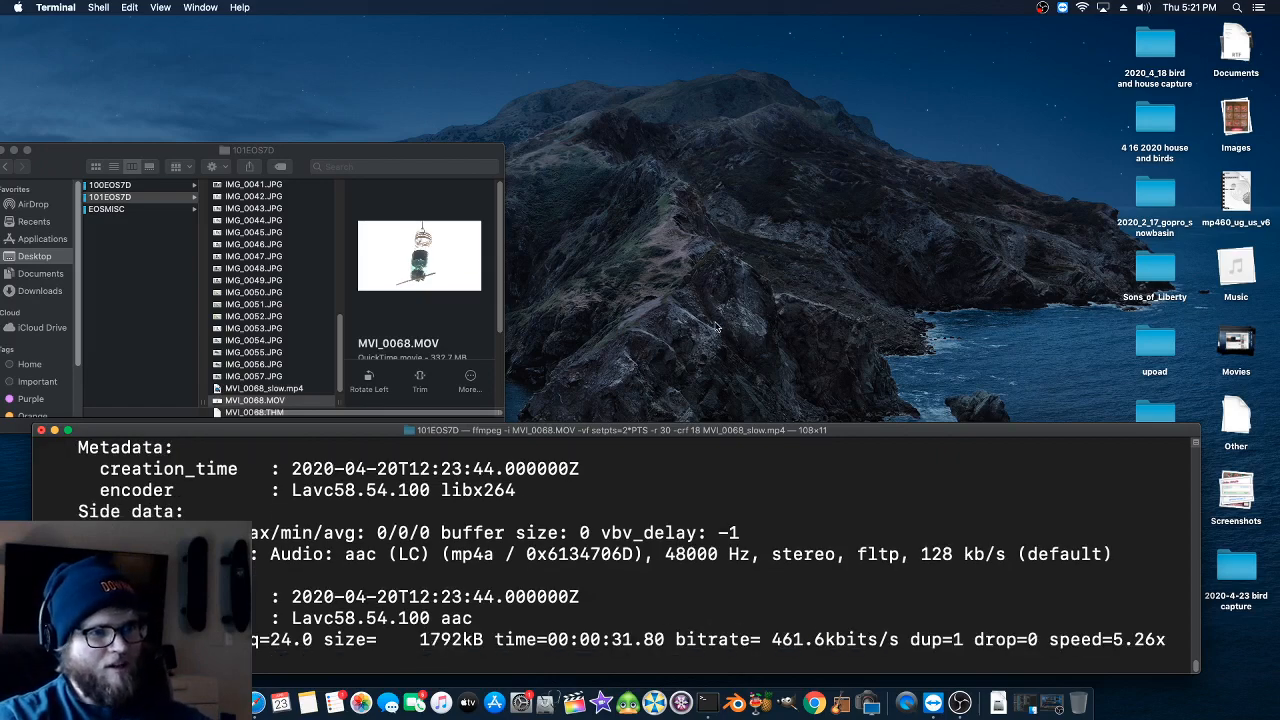
- Enlarge Terminal upward and raise it to follow the conversion output, and close the window once the conversion has finished
{"action": "left_click_drag", "start_coordinate": [760, 428], "coordinate": [695, 197]}
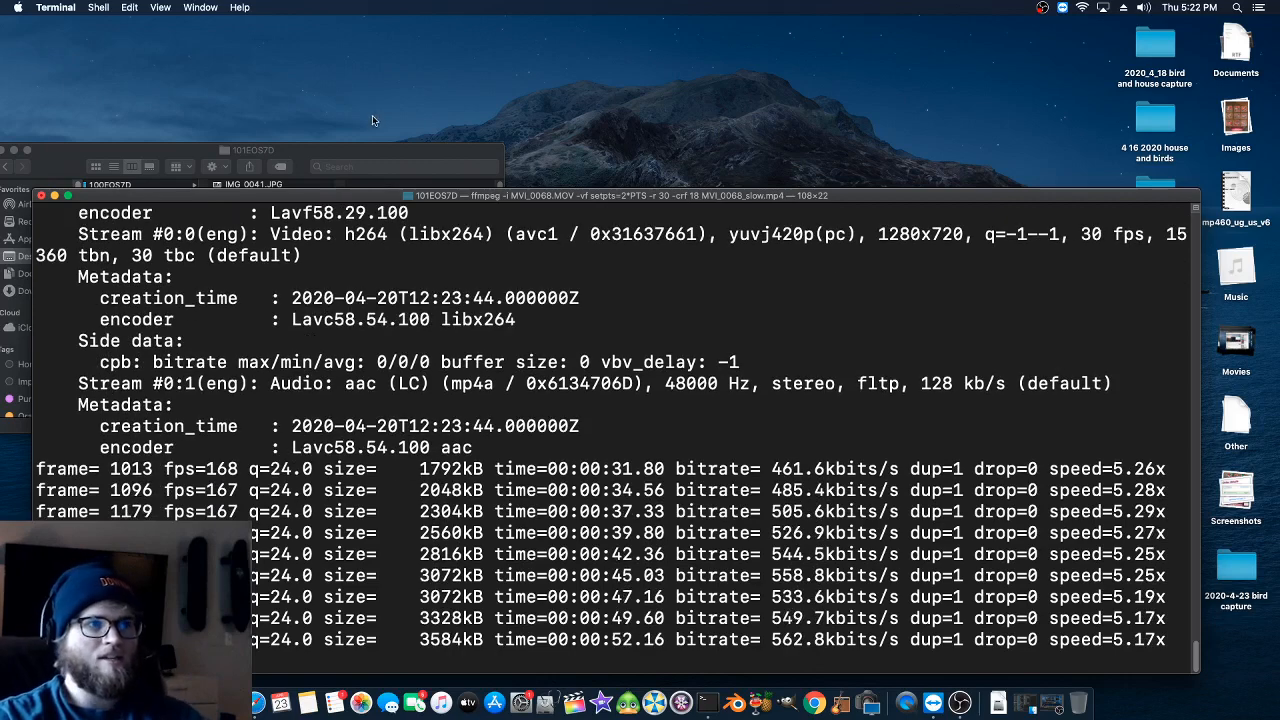
{"action": "left_click_drag", "start_coordinate": [366, 197], "coordinate": [376, 110]}
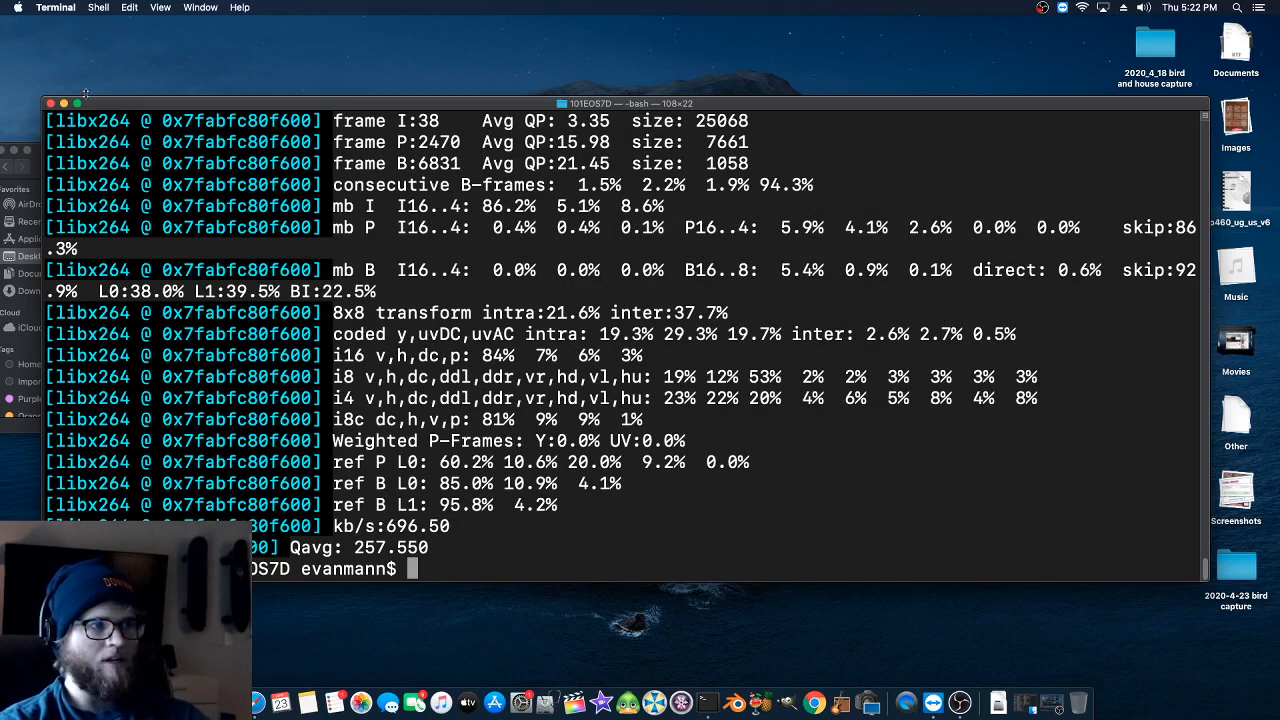
{"action": "left_click", "coordinate": [52, 104]}
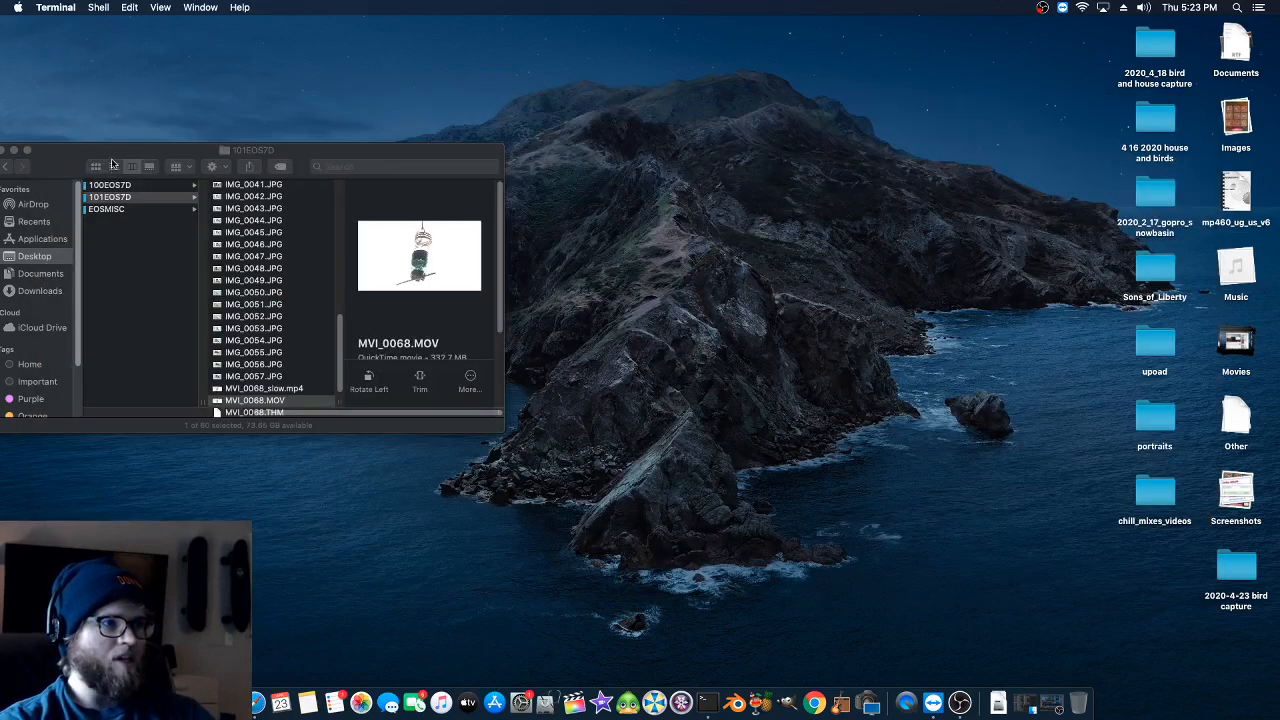
- Bring the Finder window fully into view, open MVI_0068_slow.mp4 in QuickTime Player, and play its opening seconds
{"action": "left_click_drag", "start_coordinate": [114, 170], "coordinate": [262, 147]}
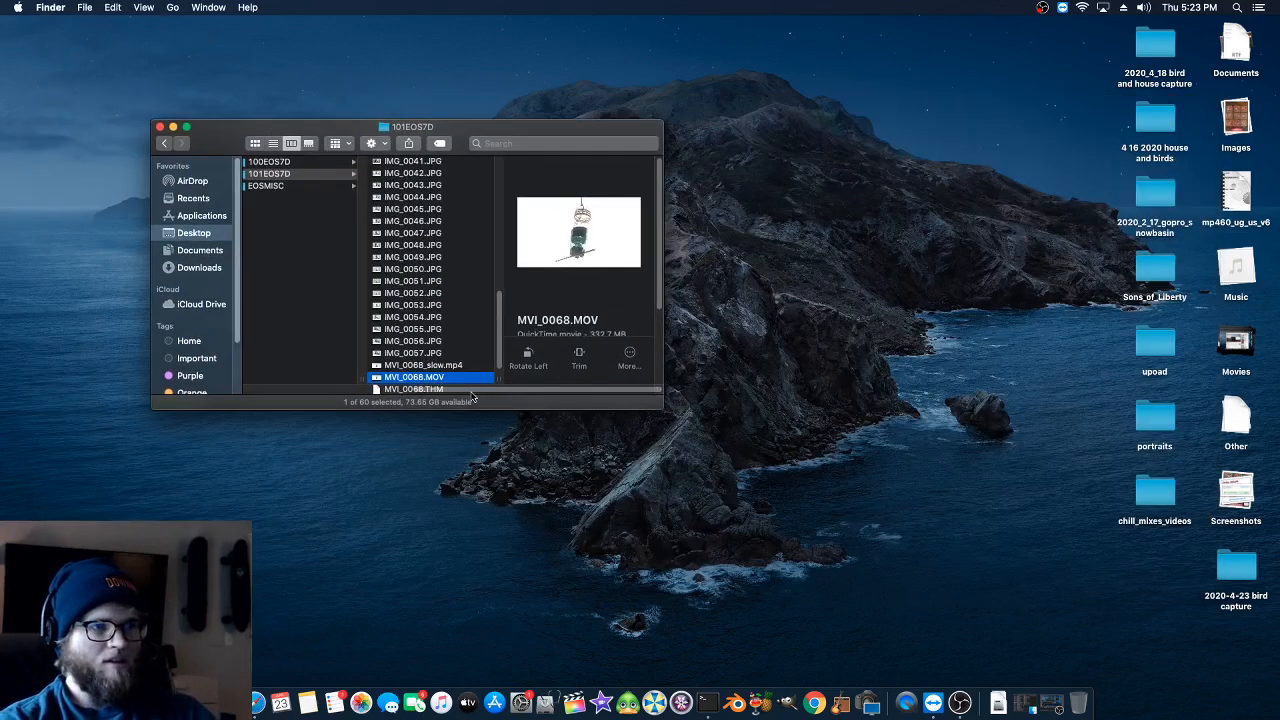
{"action": "left_click", "coordinate": [409, 367]}
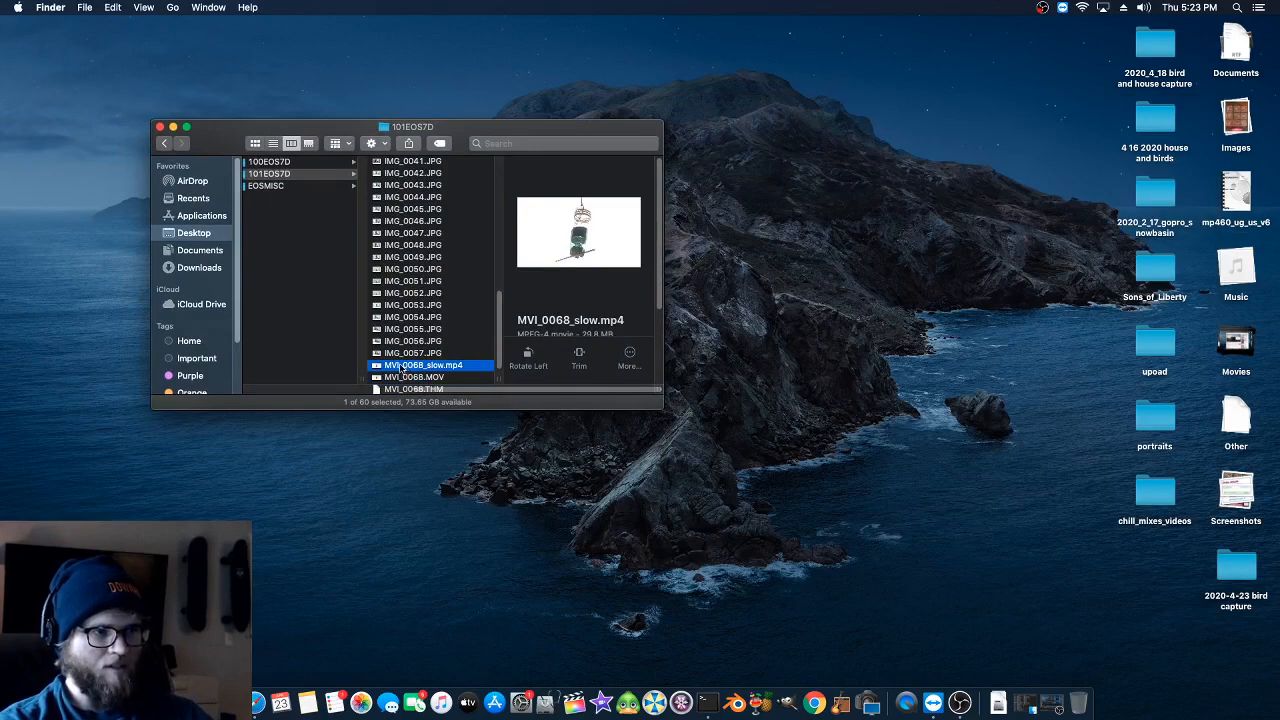
{"action": "double_click", "coordinate": [394, 370]}
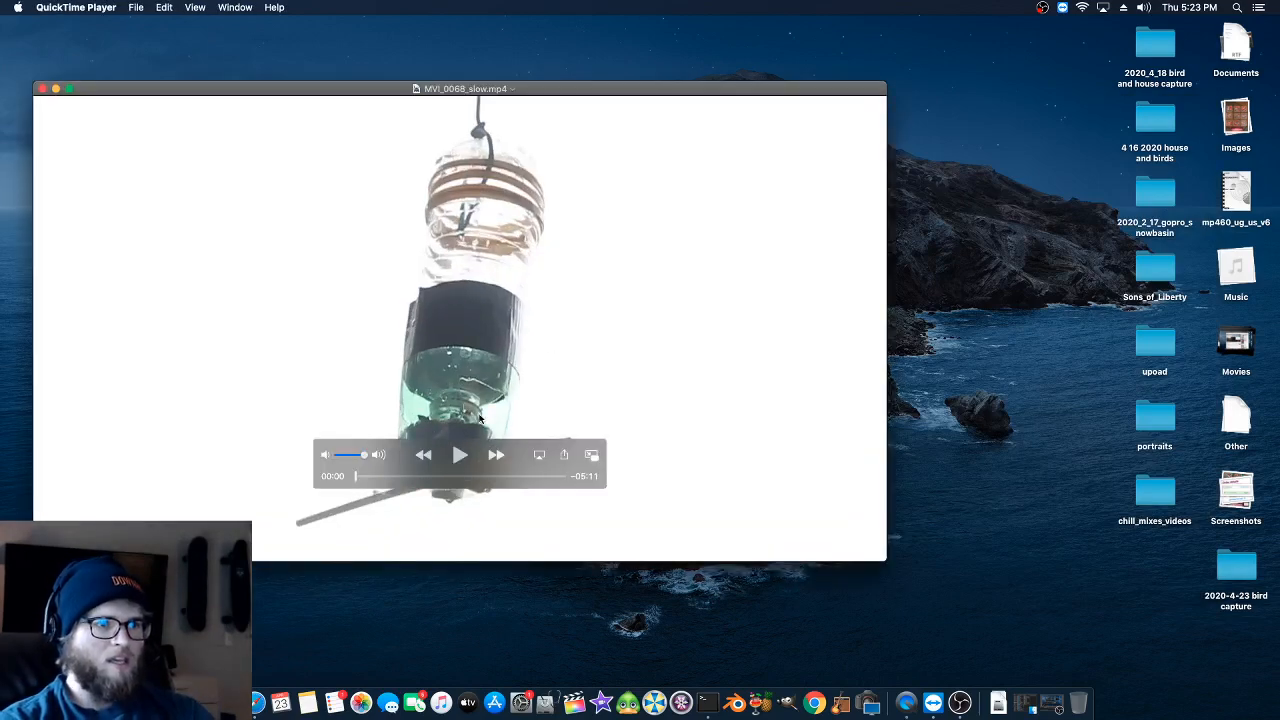
{"action": "left_click", "coordinate": [459, 454]}
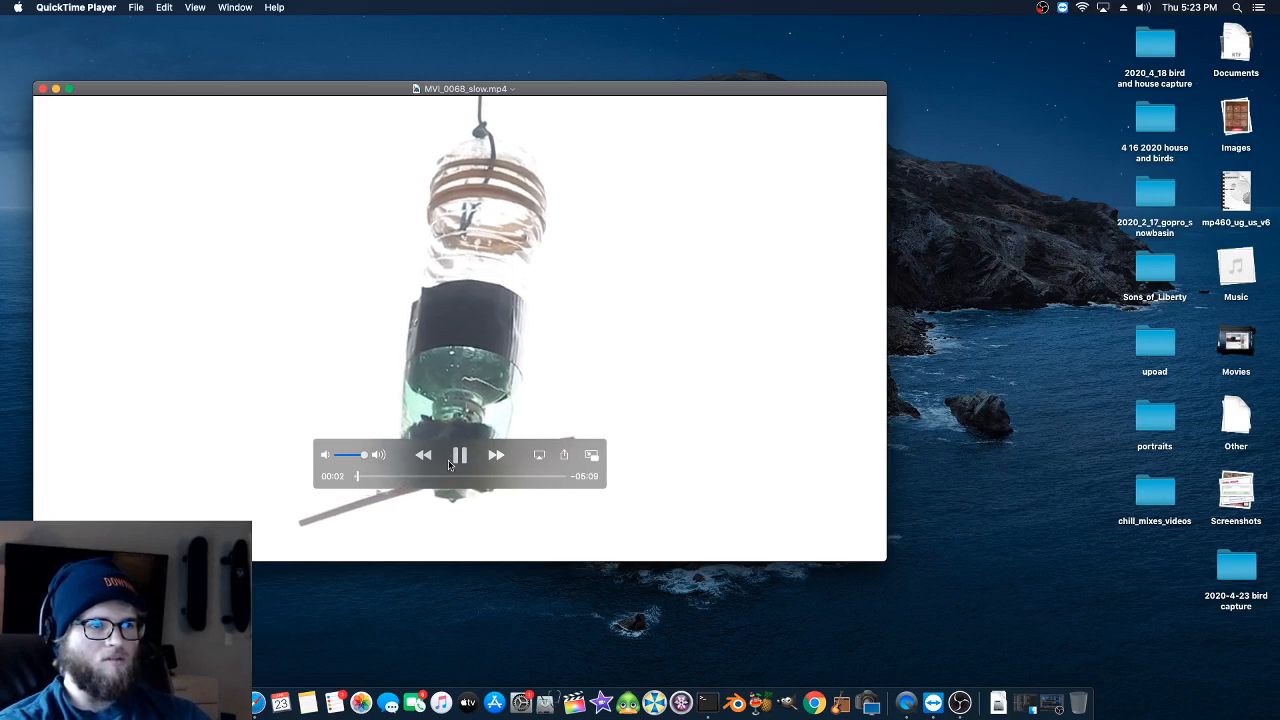
{"action": "left_click", "coordinate": [460, 456]}
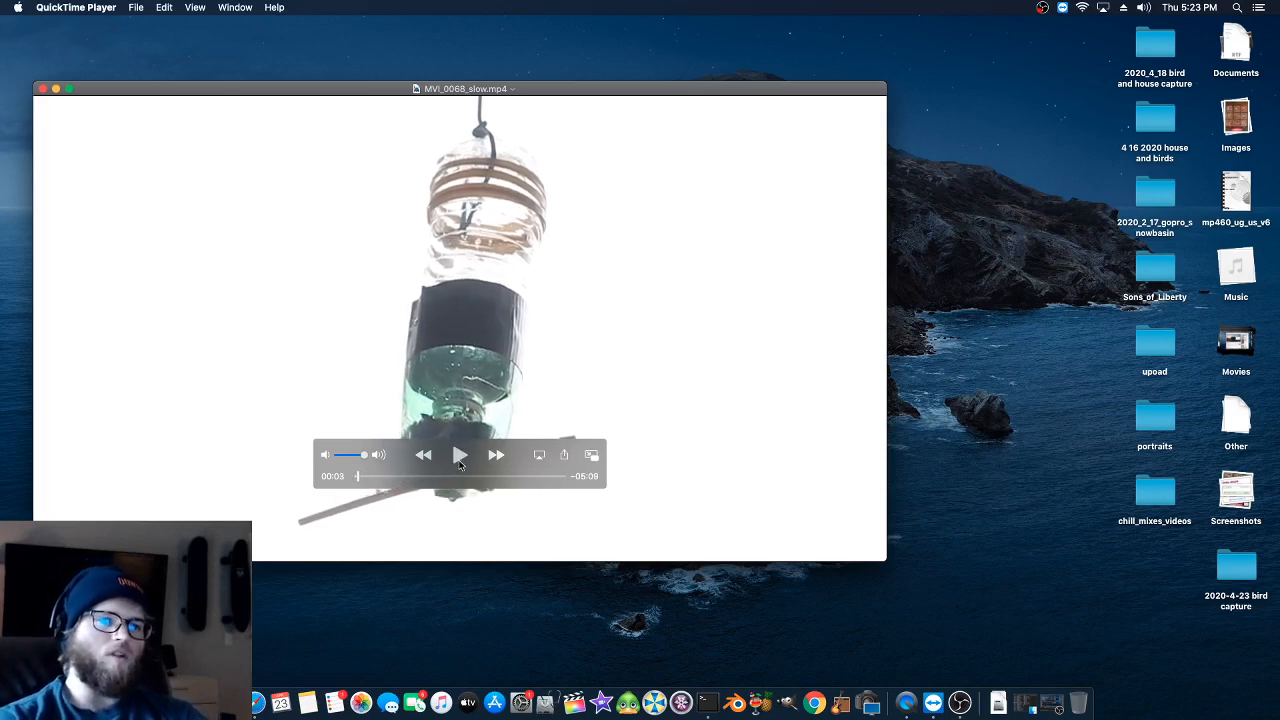
- Skip to the middle and a later part of MVI_0068_slow.mp4, watch the bird footage in slow motion, and close the video
{"action": "left_click", "coordinate": [455, 475]}
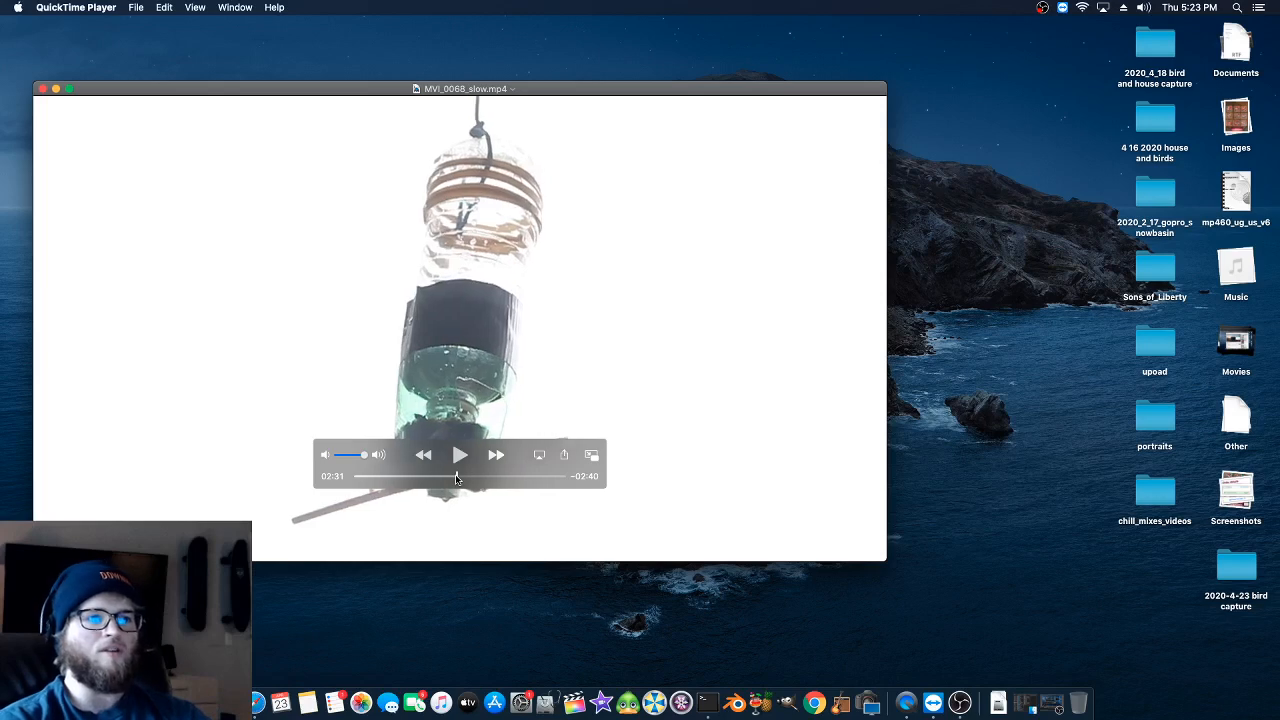
{"action": "left_click", "coordinate": [459, 477]}
{"action": "key", "text": "space"}
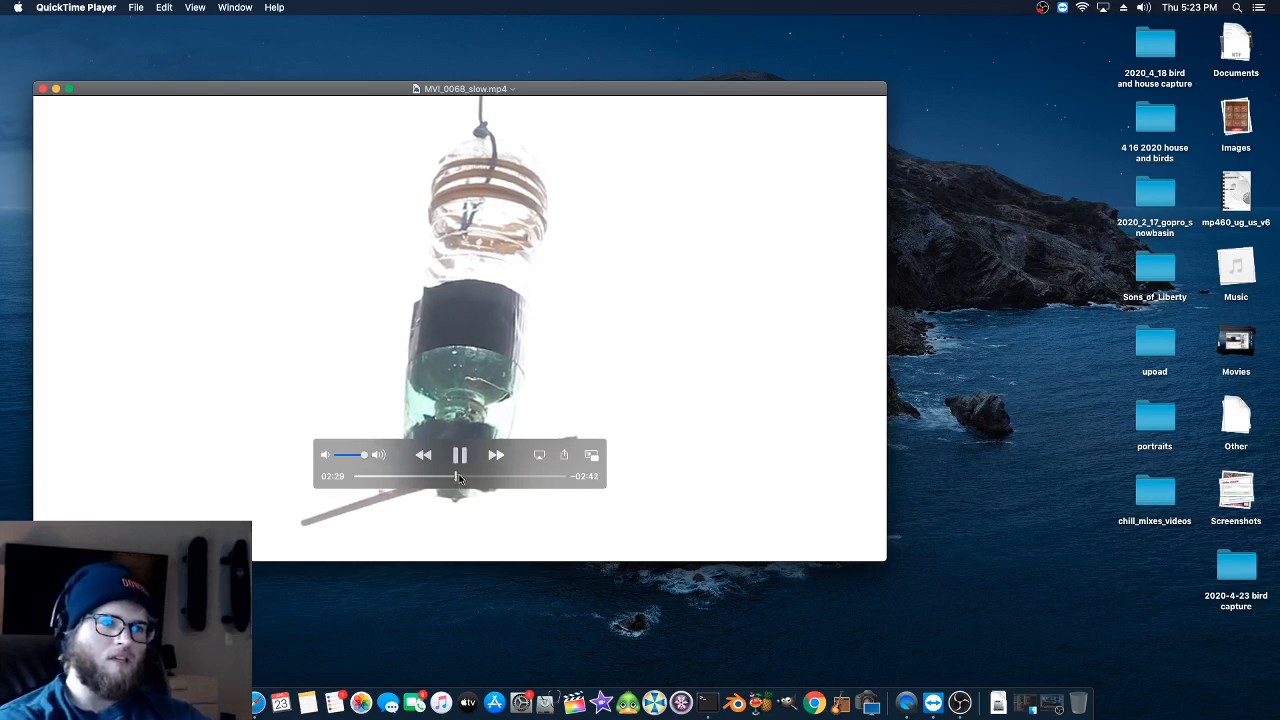
{"action": "key", "text": "space"}
{"action": "key", "text": "space"}
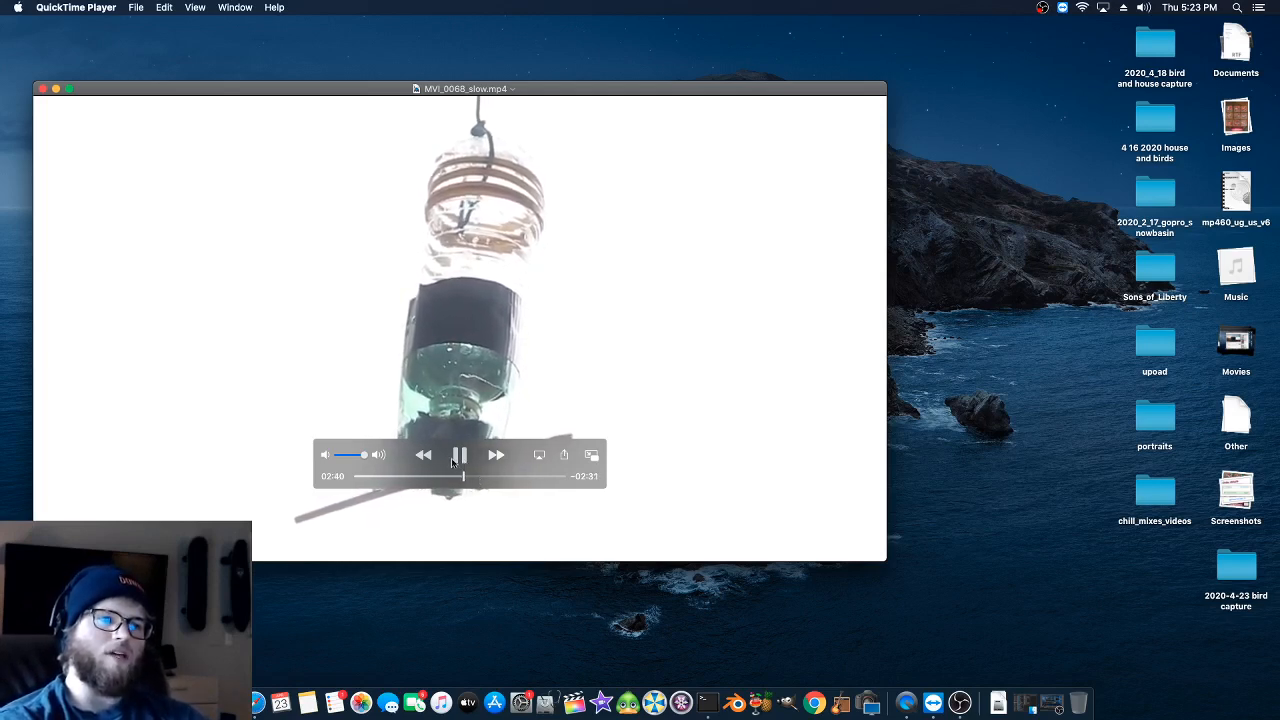
{"action": "left_click_drag", "start_coordinate": [466, 477], "coordinate": [511, 476]}
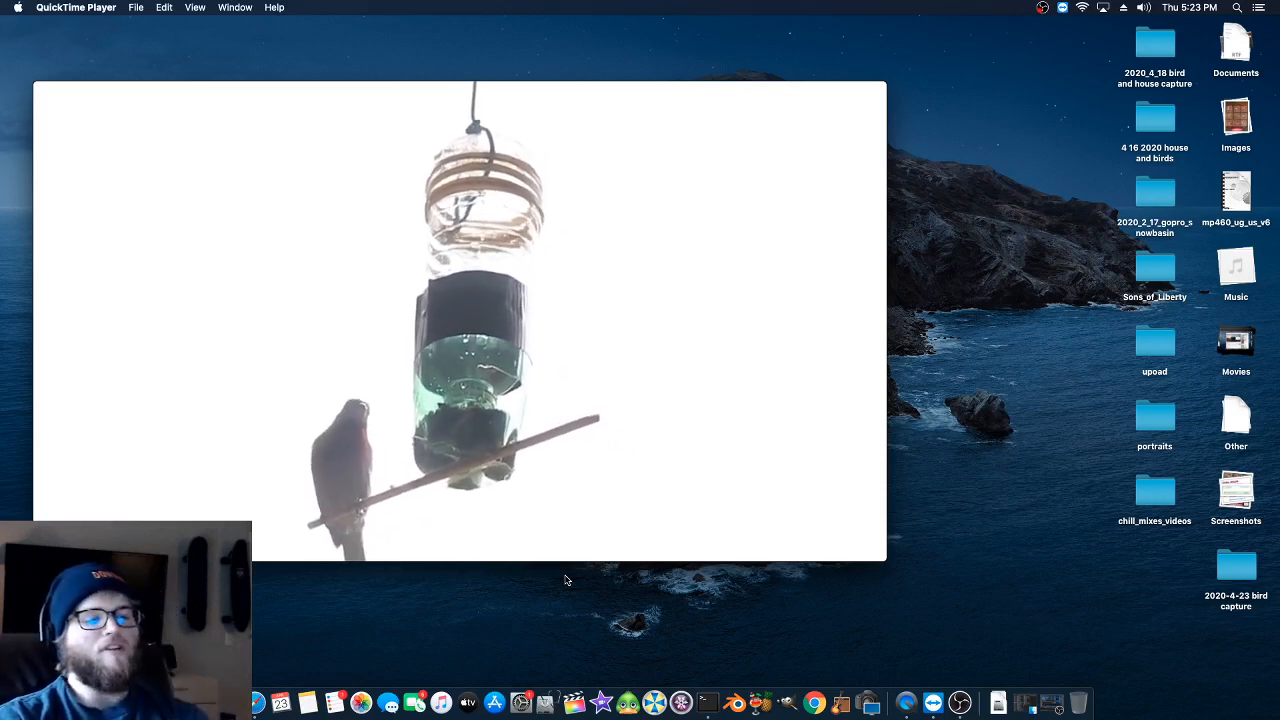
{"action": "mouse_move", "coordinate": [623, 280]}
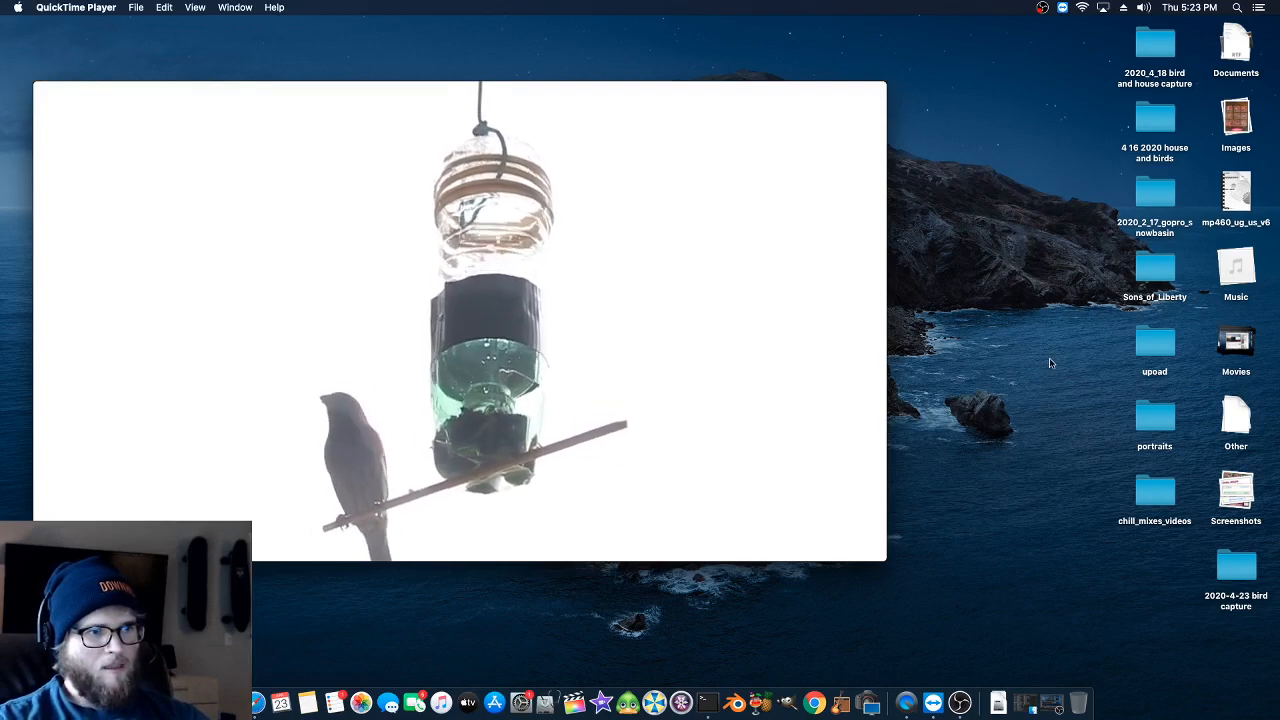
{"action": "mouse_move", "coordinate": [277, 243]}
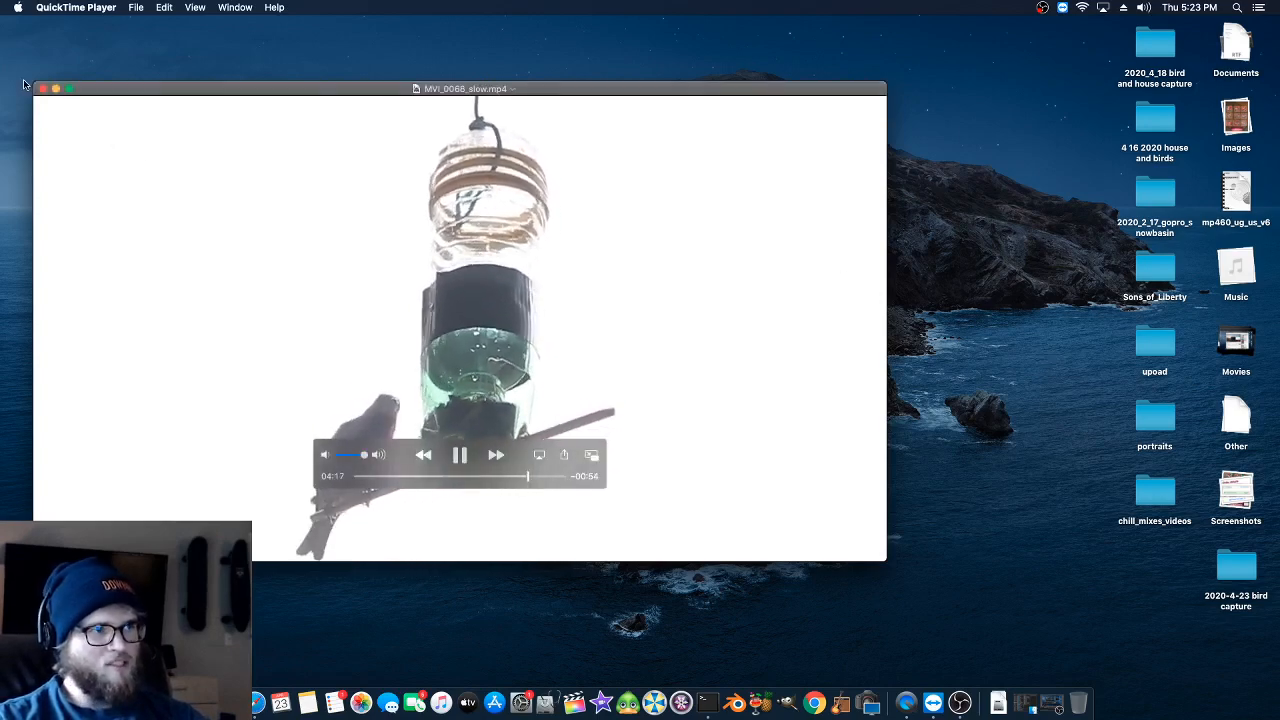
{"action": "key", "text": "super+w"}
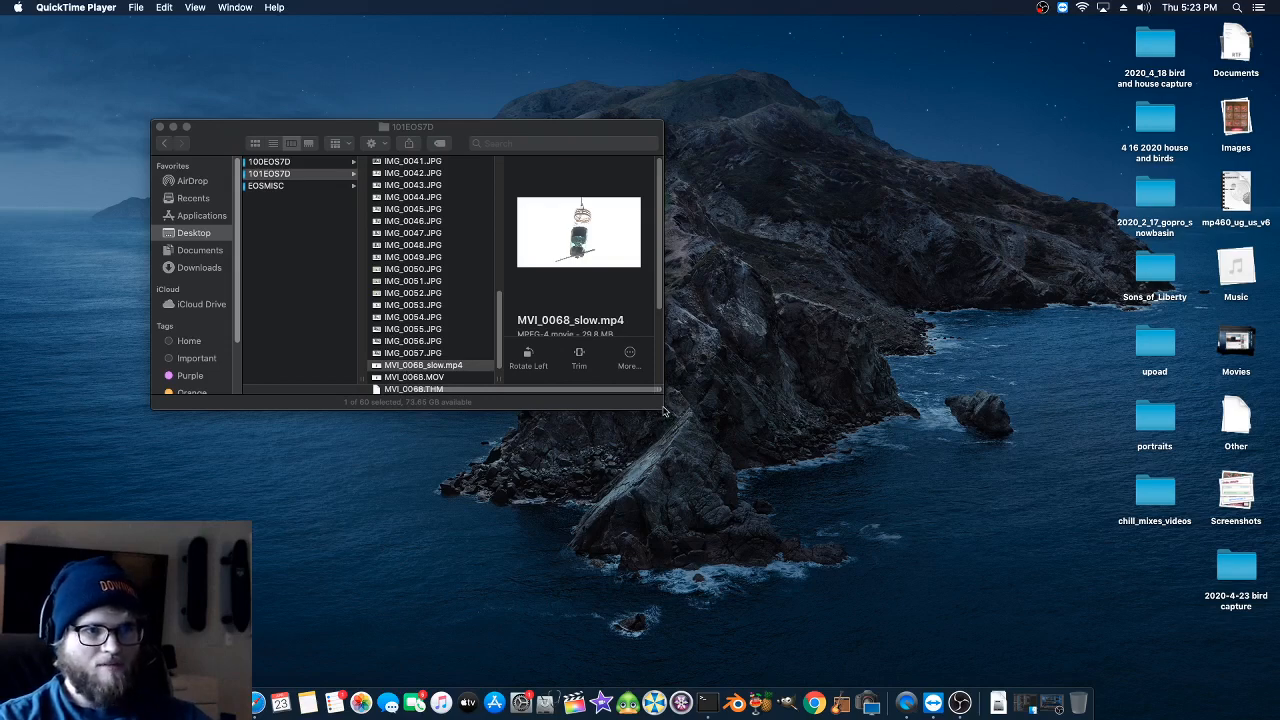
- Enlarge the Finder window and compare the file details of MVI_0068.MOV and MVI_0068_slow.mp4, including their durations
{"action": "left_click_drag", "start_coordinate": [663, 410], "coordinate": [783, 568]}
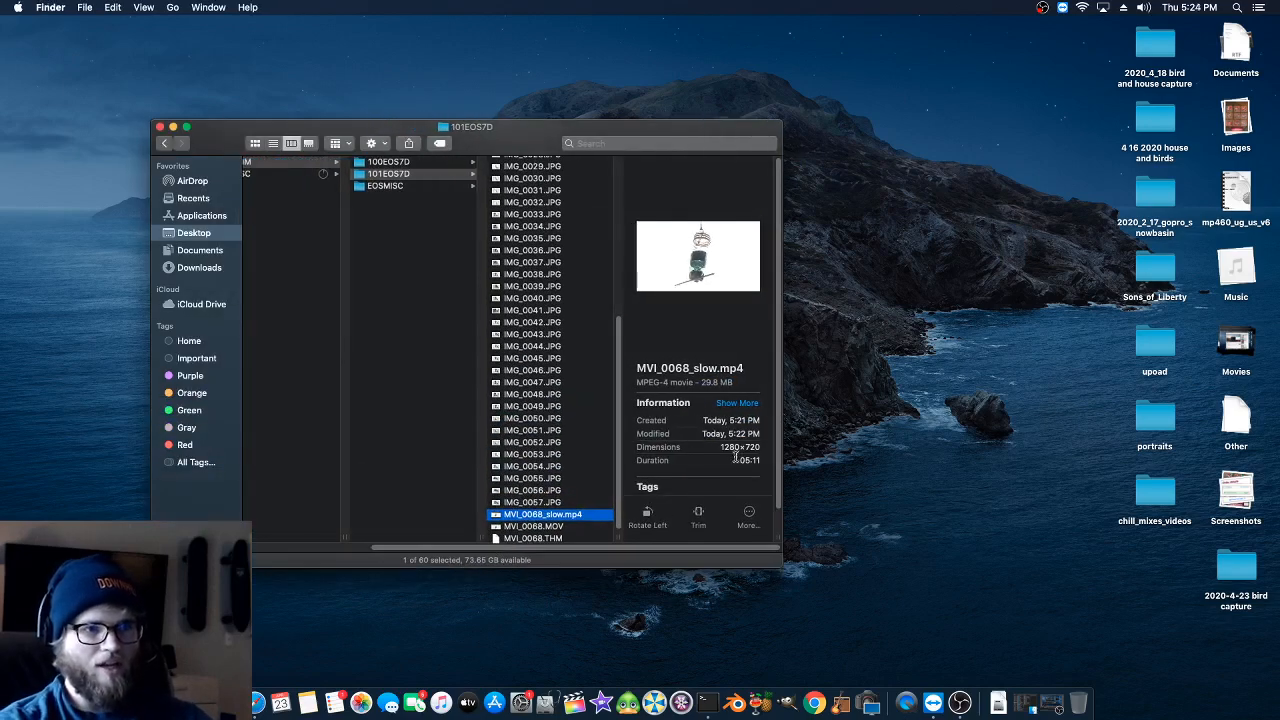
{"action": "left_click", "coordinate": [540, 526]}
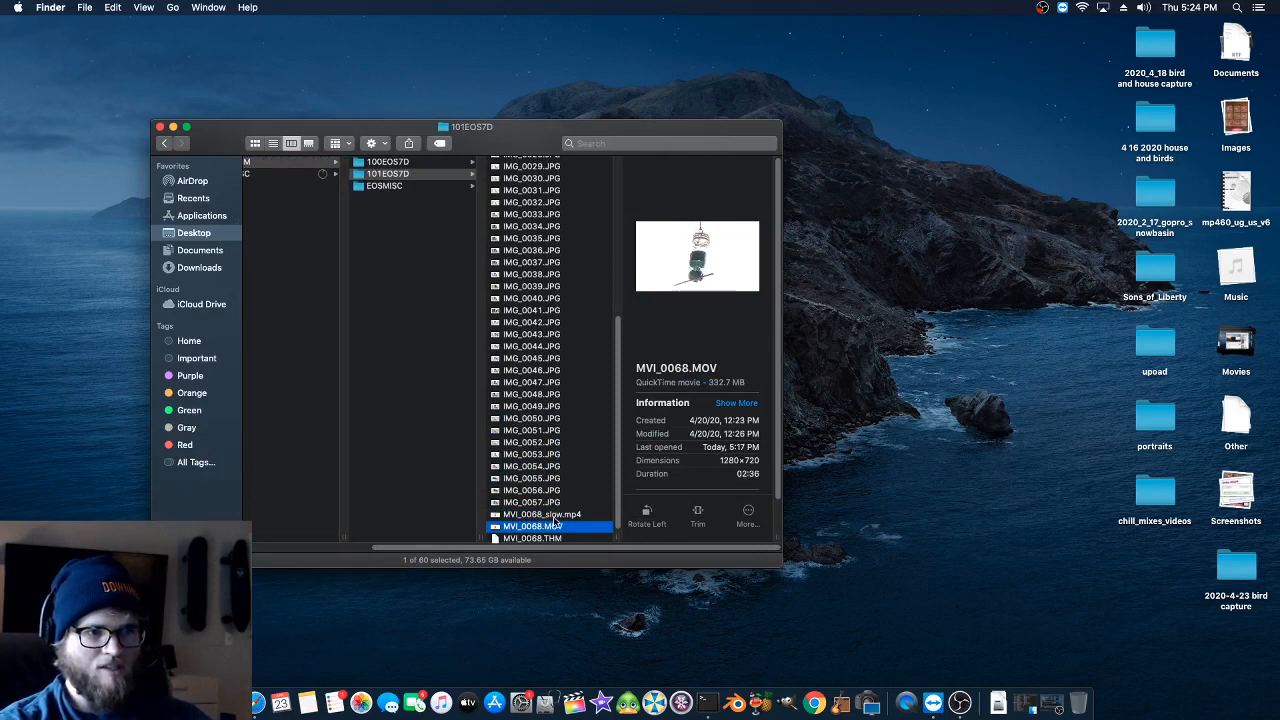
{"action": "left_click", "coordinate": [555, 517]}
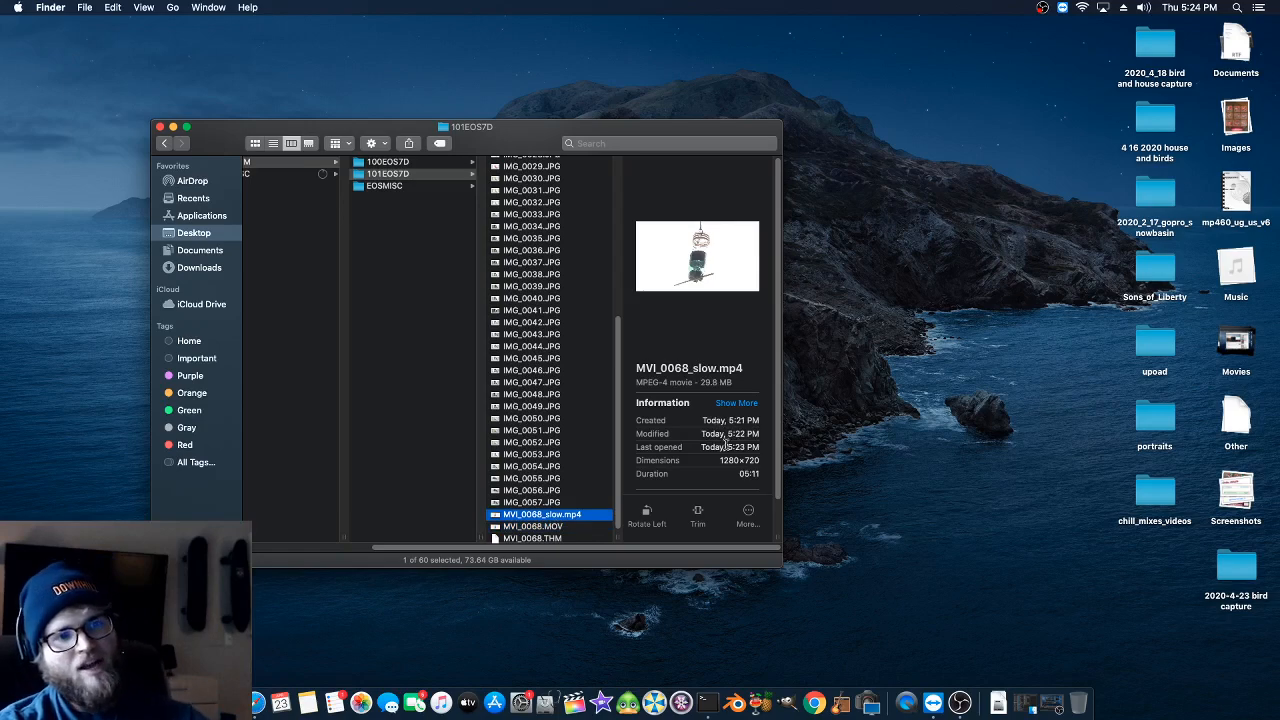
- Reopen MVI_0068_slow.mp4, inspect its movie information, scrub to about the middle, and close the video
{"action": "double_click", "coordinate": [509, 517]}
{"action": "key", "text": "super+i"}
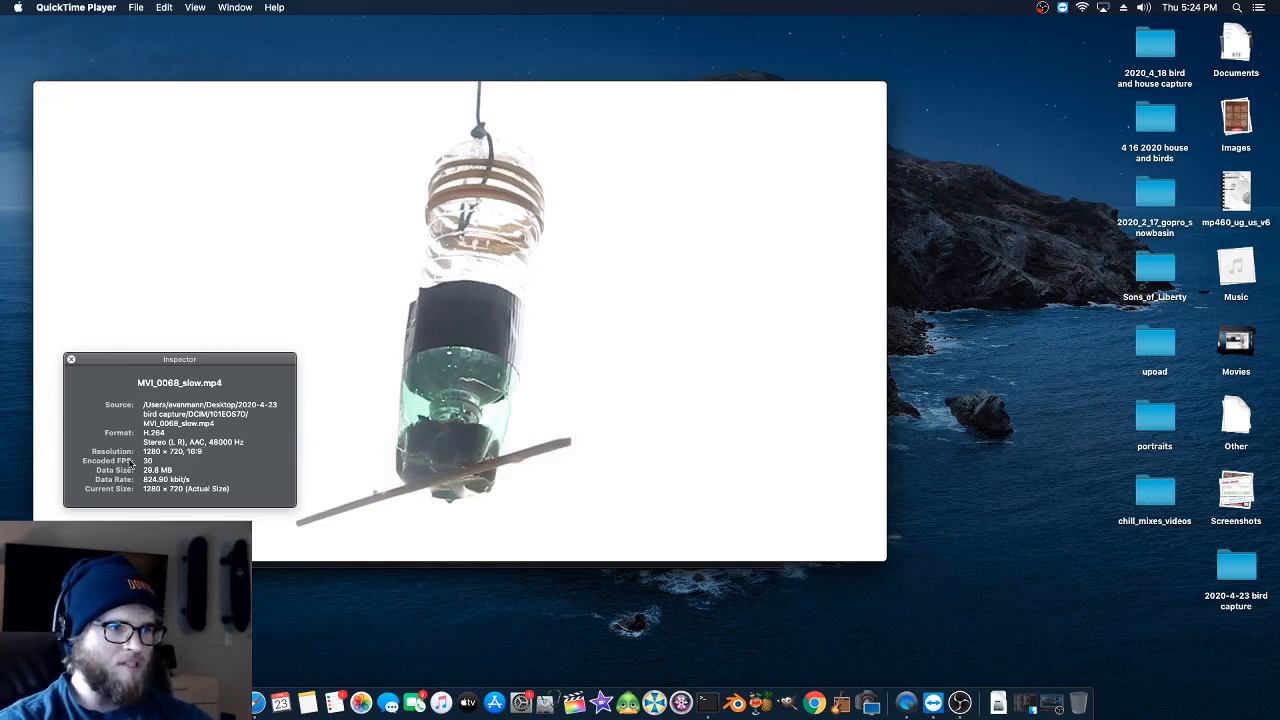
{"action": "left_click", "coordinate": [71, 359]}
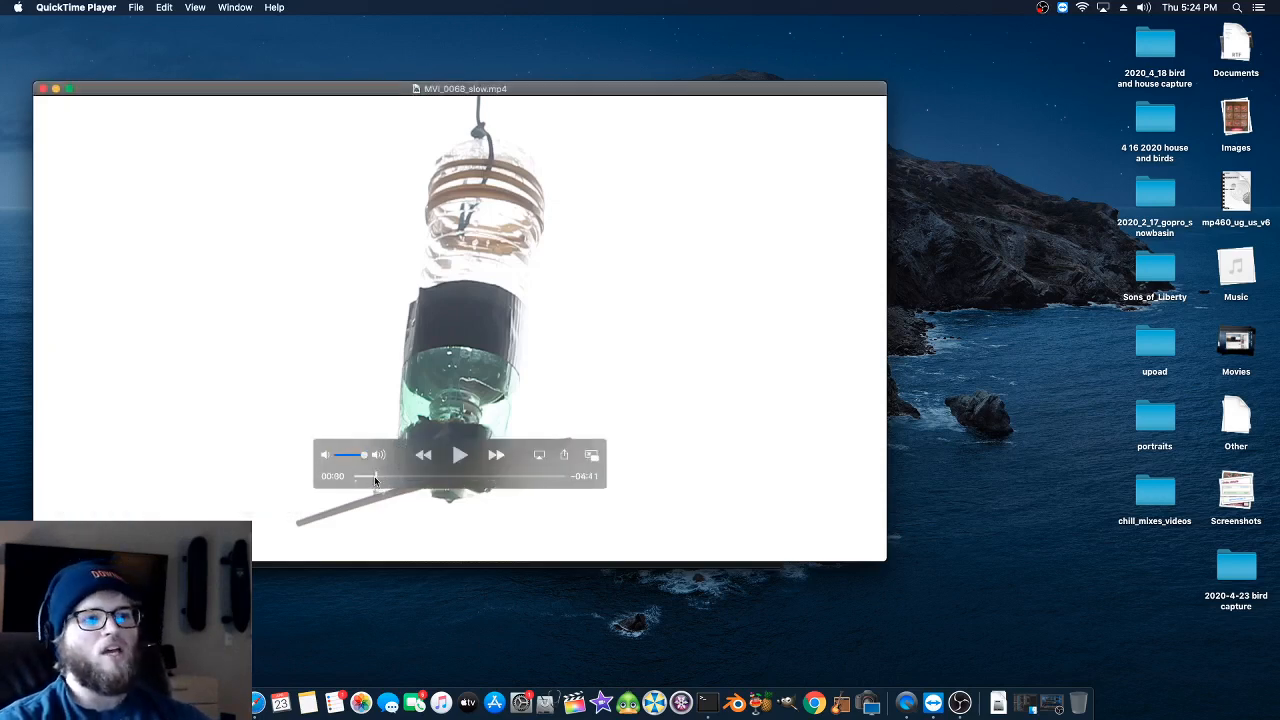
{"action": "left_click_drag", "start_coordinate": [357, 476], "coordinate": [453, 484]}
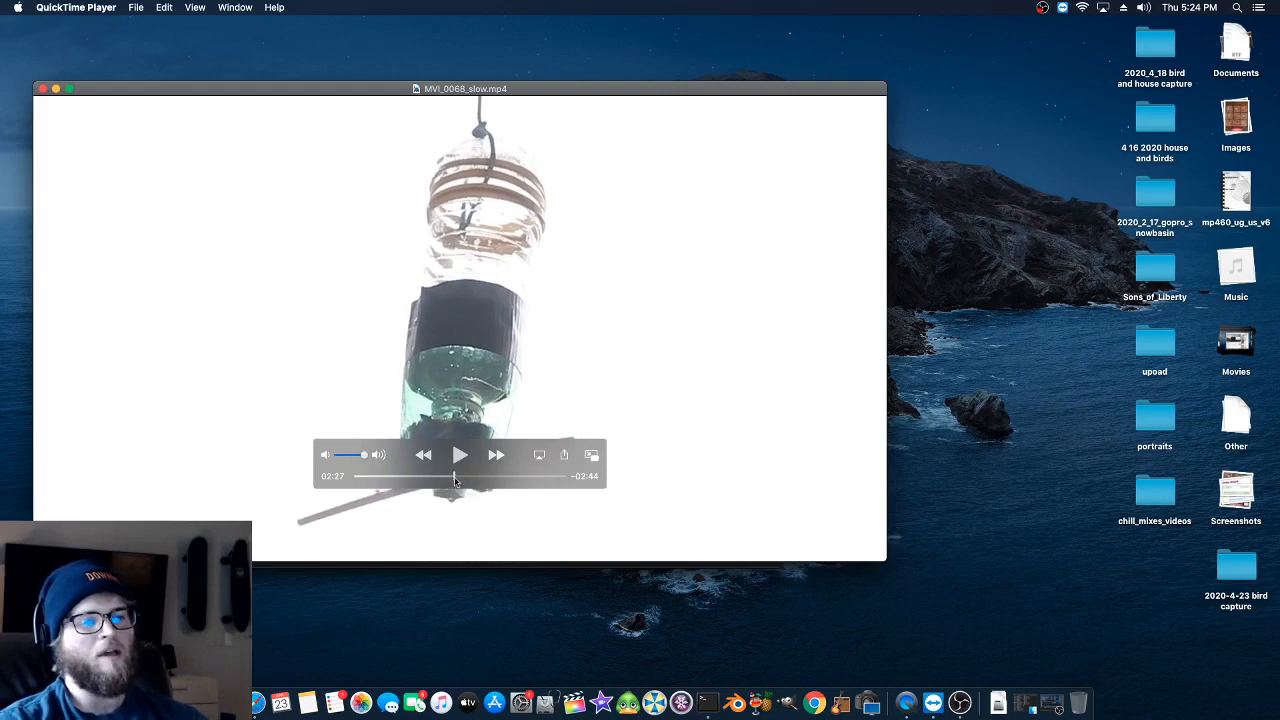
{"action": "left_click", "coordinate": [42, 89]}
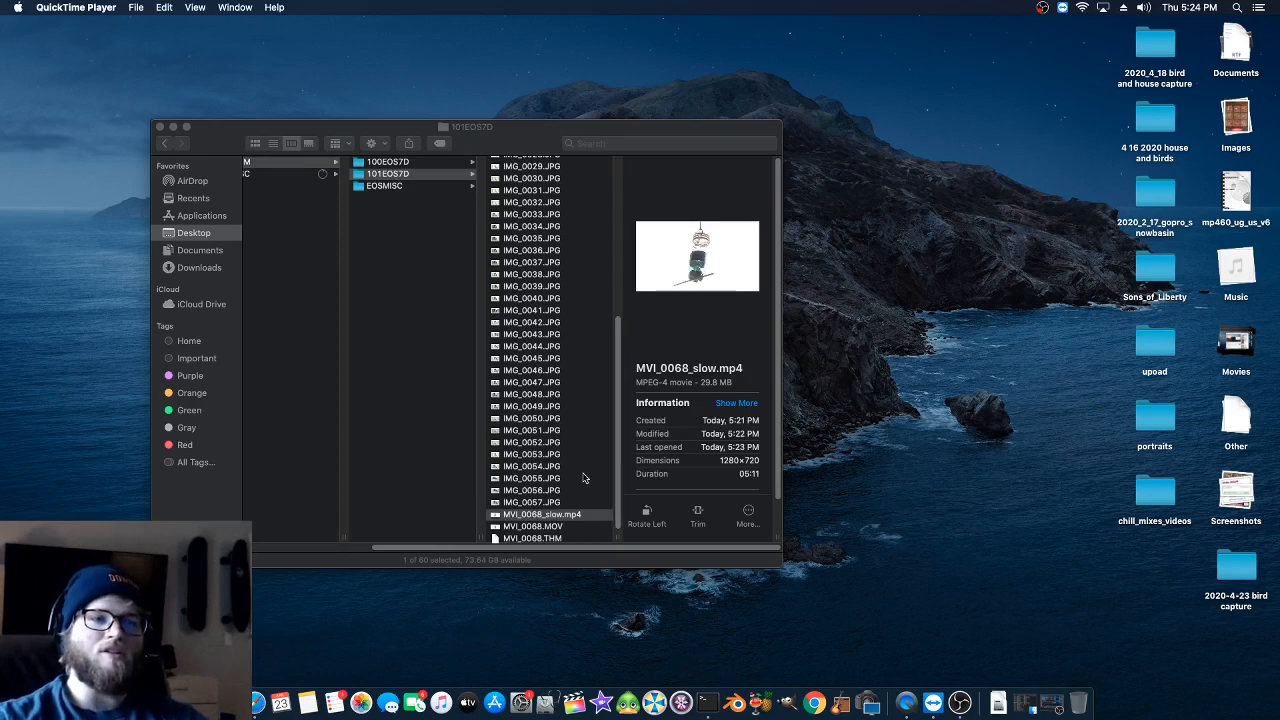
- Switch to Blender, start a new Video Editing project, and check the dimensions of MVI_0068_slow.mp4 in Finder
{"action": "left_click", "coordinate": [738, 705]}
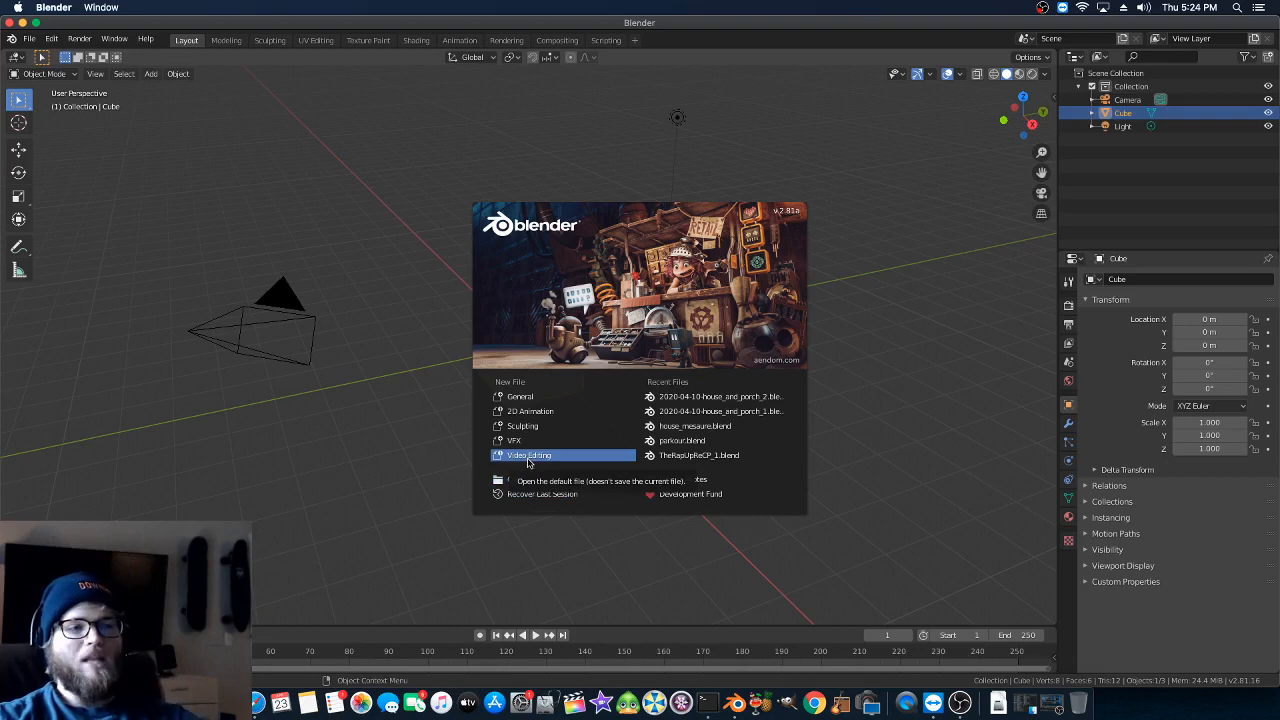
{"action": "left_click", "coordinate": [528, 456]}
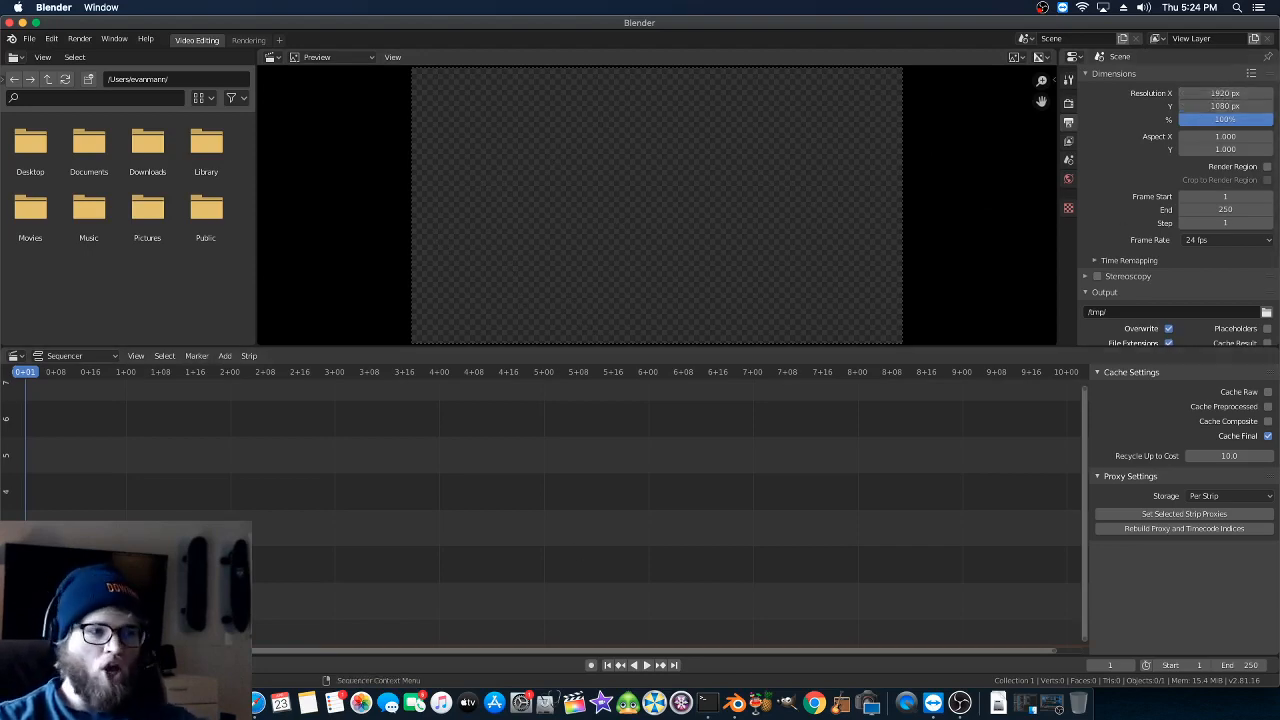
{"action": "left_click", "coordinate": [203, 703]}
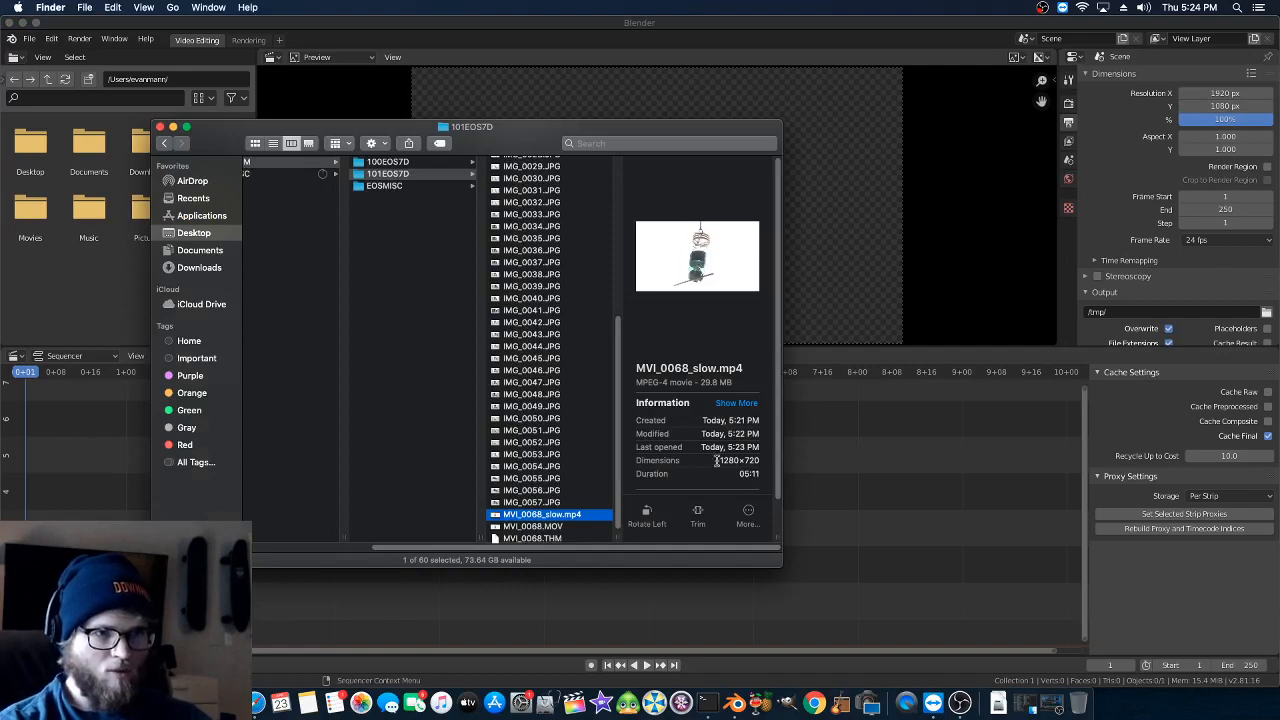
{"action": "left_click_drag", "start_coordinate": [757, 460], "coordinate": [707, 460]}
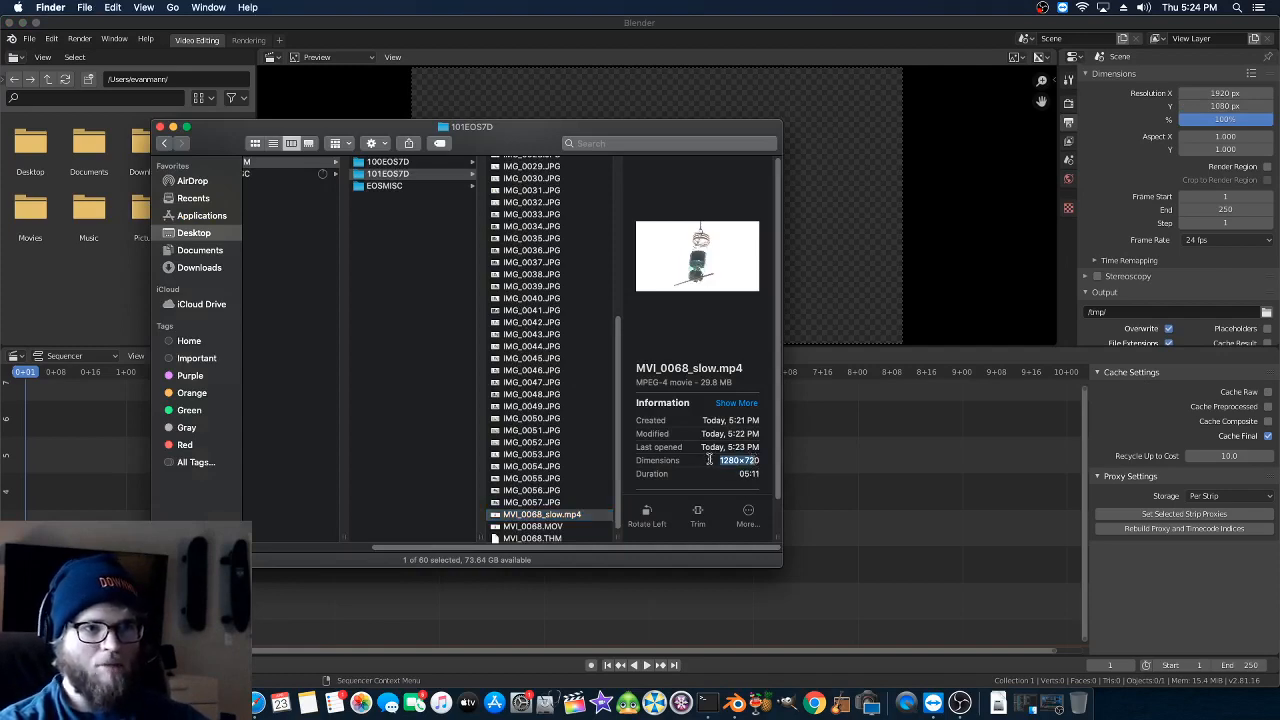
{"action": "left_click", "coordinate": [732, 460]}
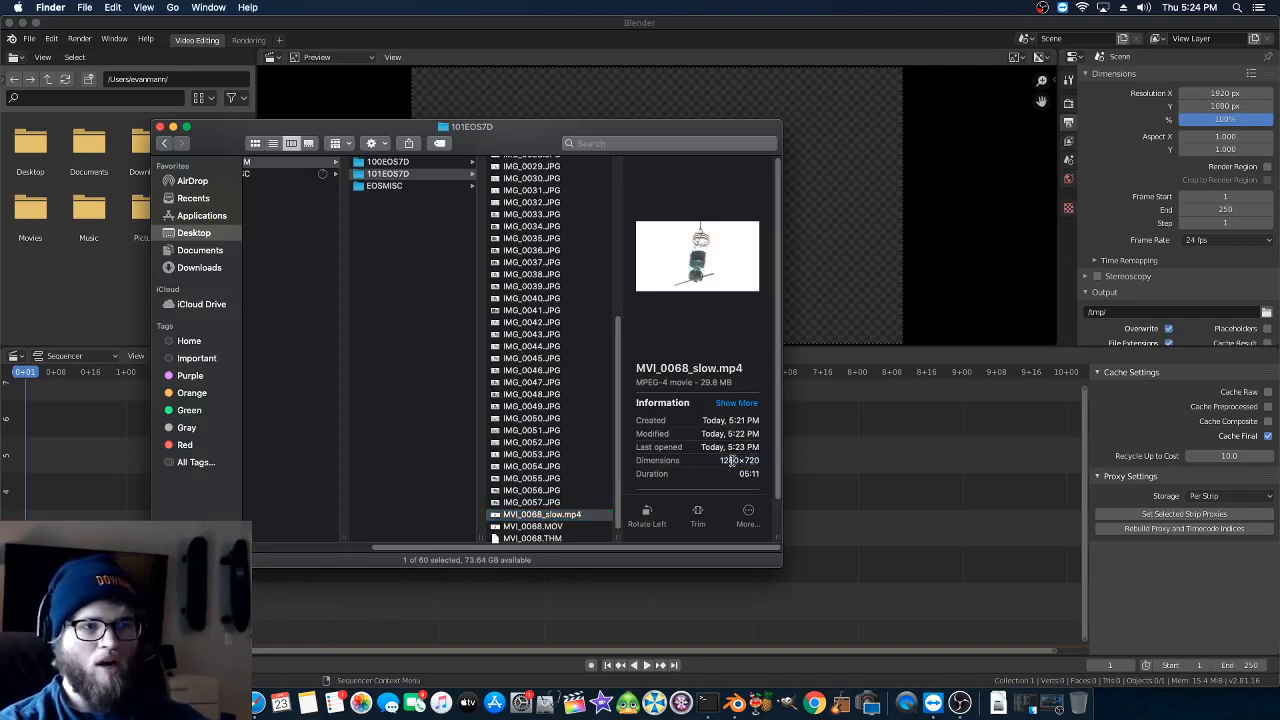
{"action": "left_click", "coordinate": [1160, 25]}
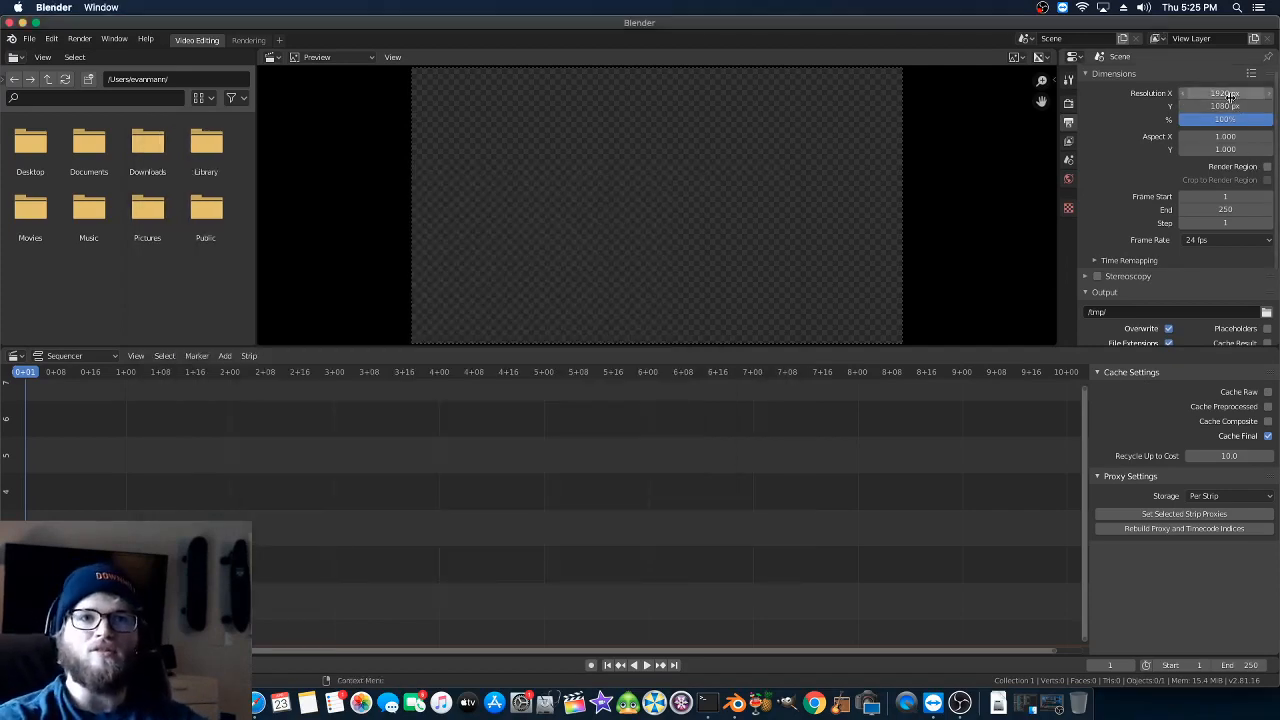
- Set the project's output resolution to 1280 × 720 px and its frame rate to 30 fps
{"action": "left_click", "coordinate": [1230, 93]}
{"action": "type", "text": "1280"}
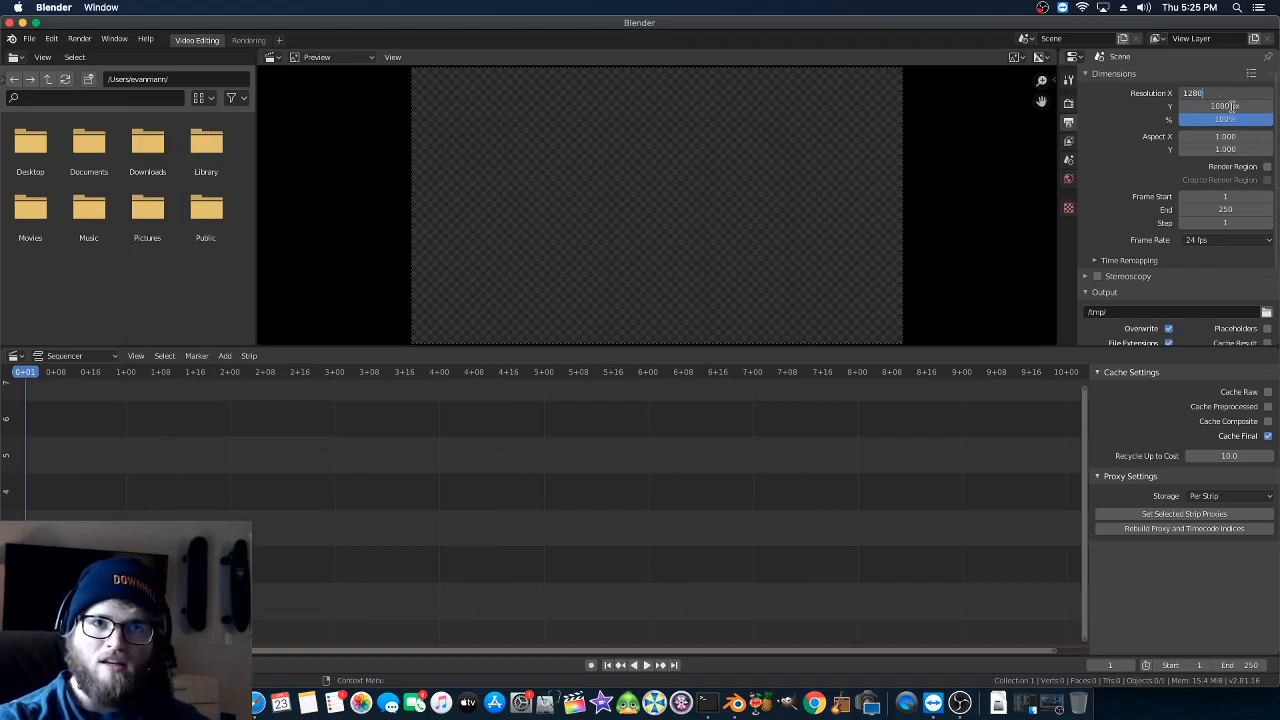
{"action": "key", "text": "Return"}
{"action": "left_click", "coordinate": [1231, 106]}
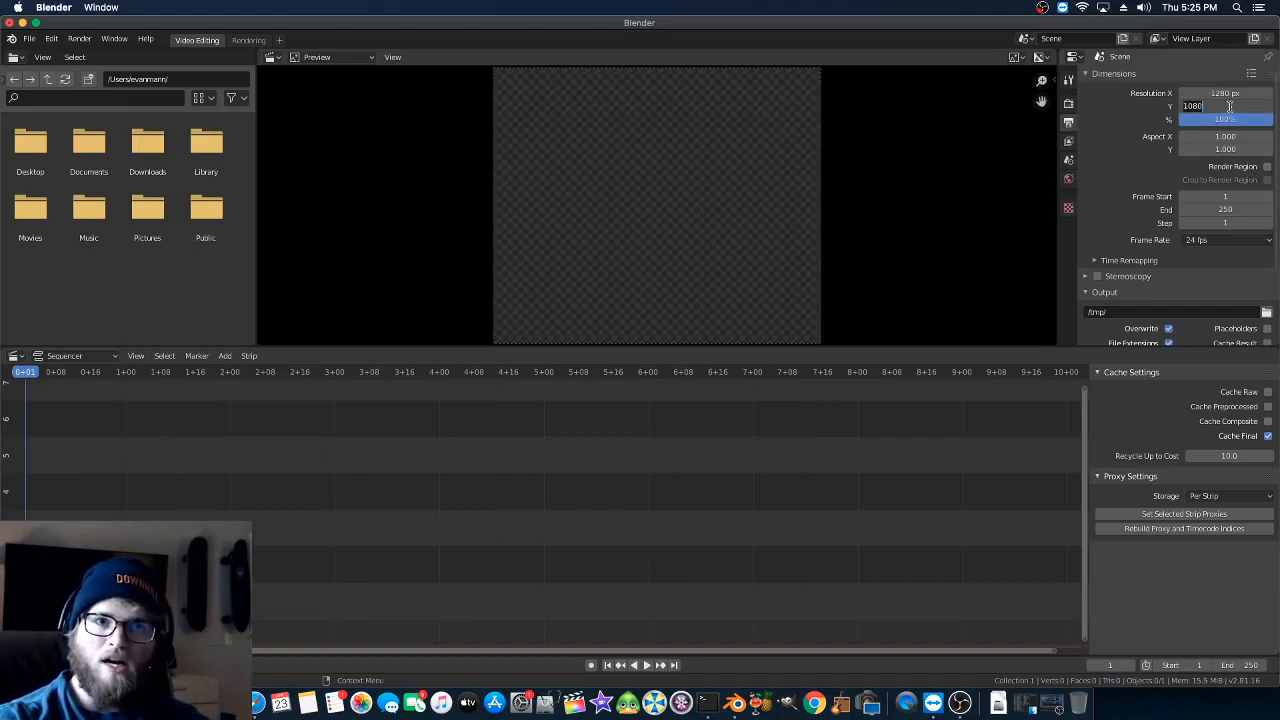
{"action": "type", "text": "720"}
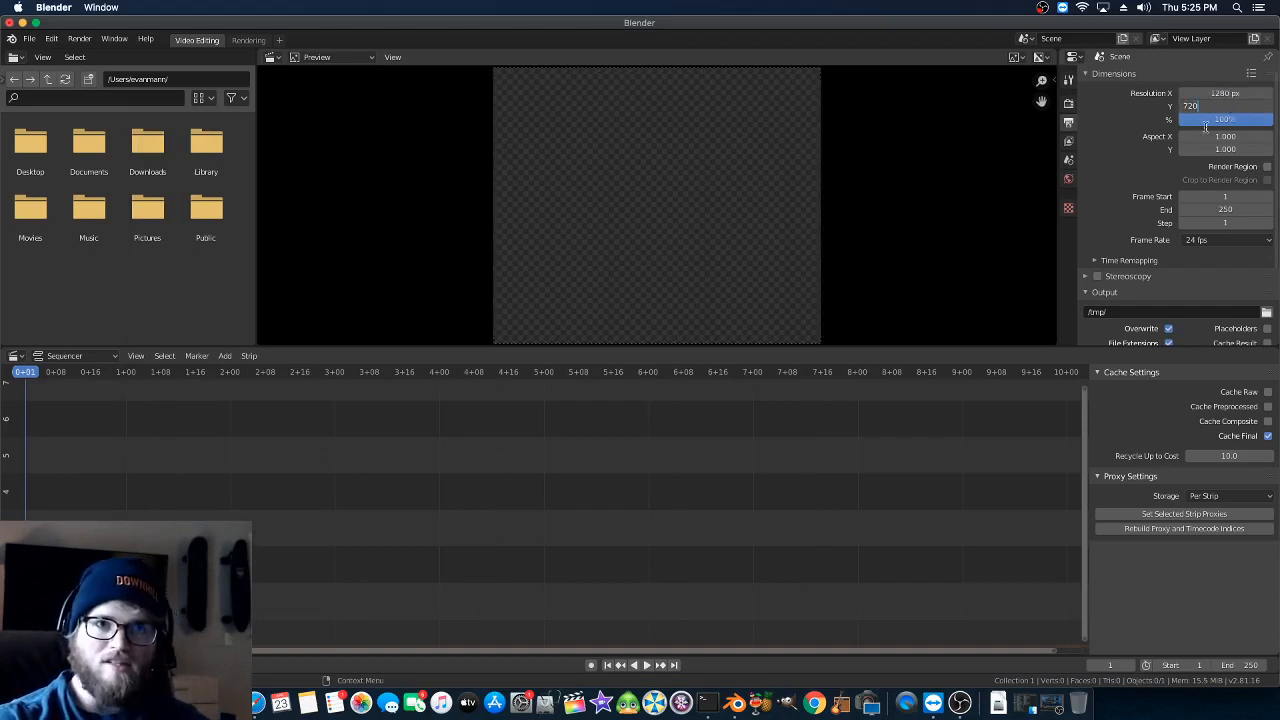
{"action": "key", "text": "Return"}
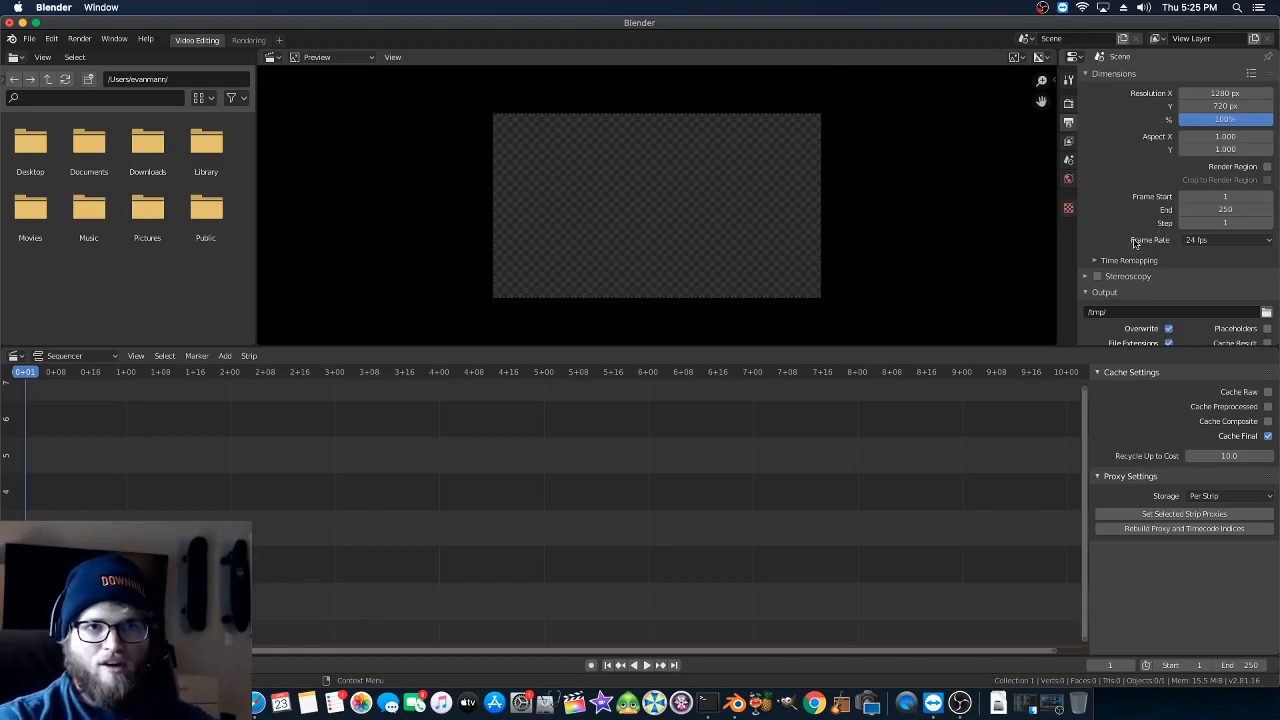
{"action": "left_click", "coordinate": [1205, 243]}
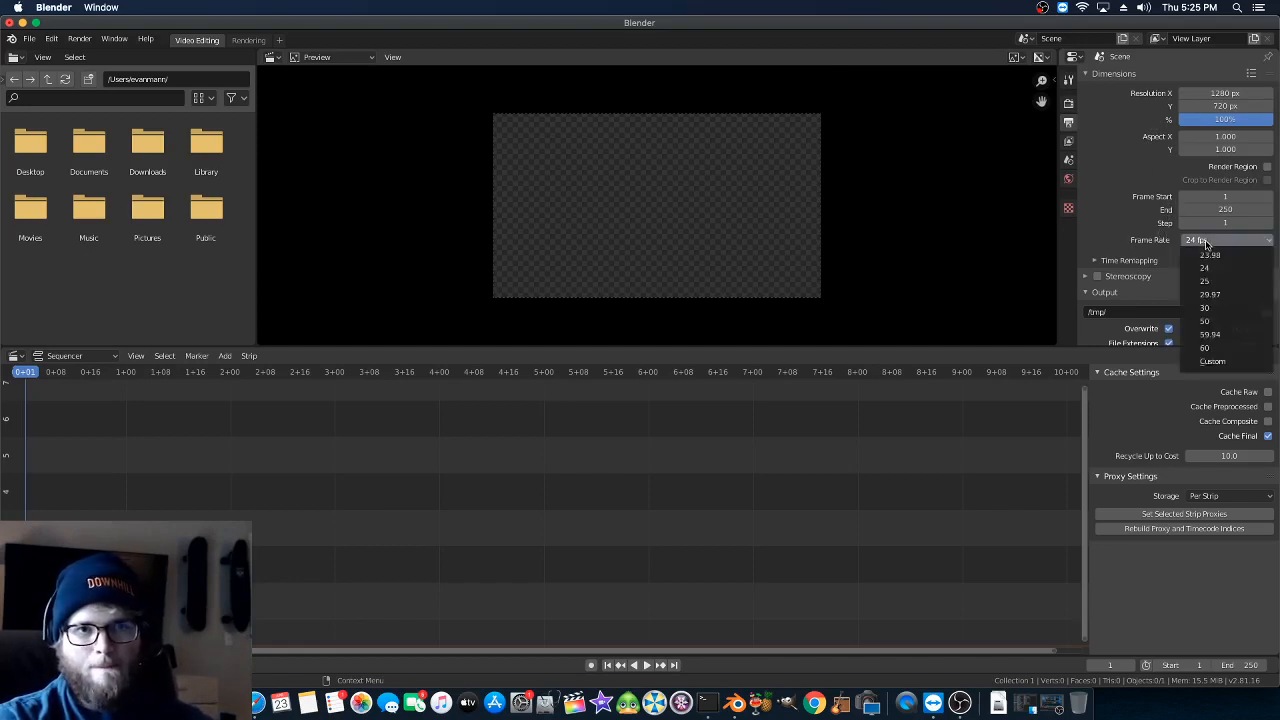
{"action": "left_click", "coordinate": [1208, 307]}
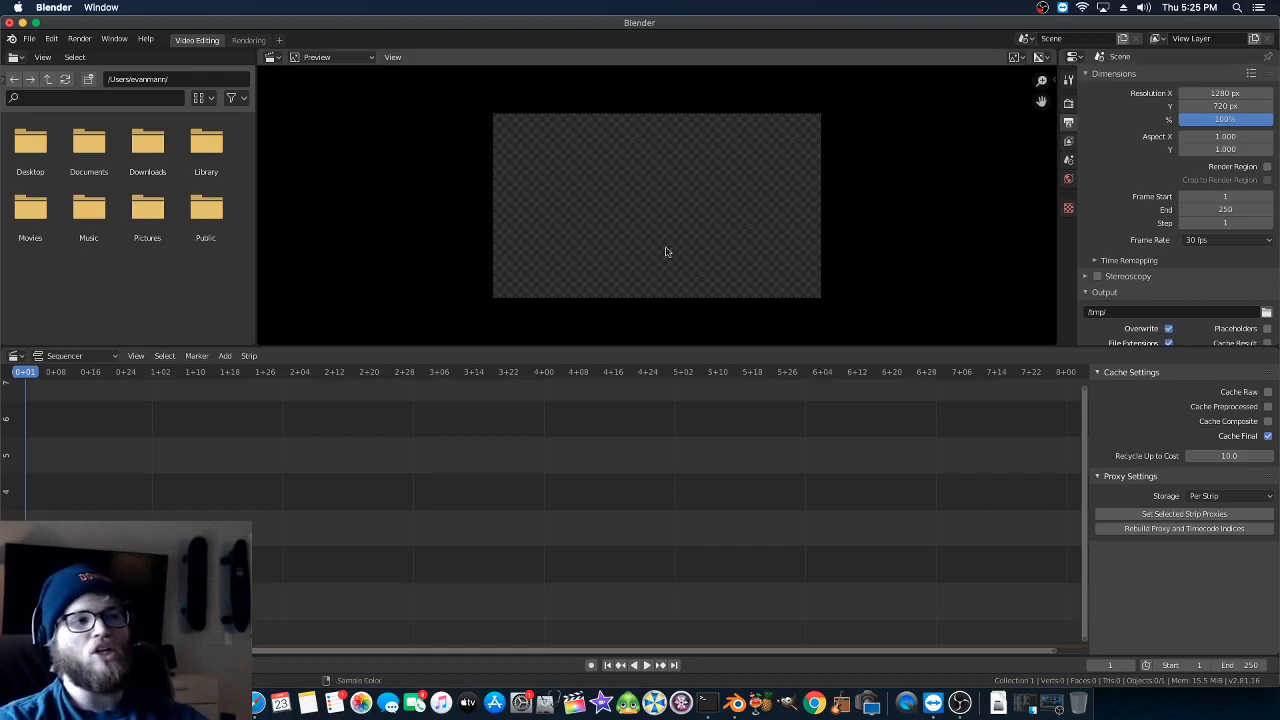
{"action": "left_click", "coordinate": [33, 146]}
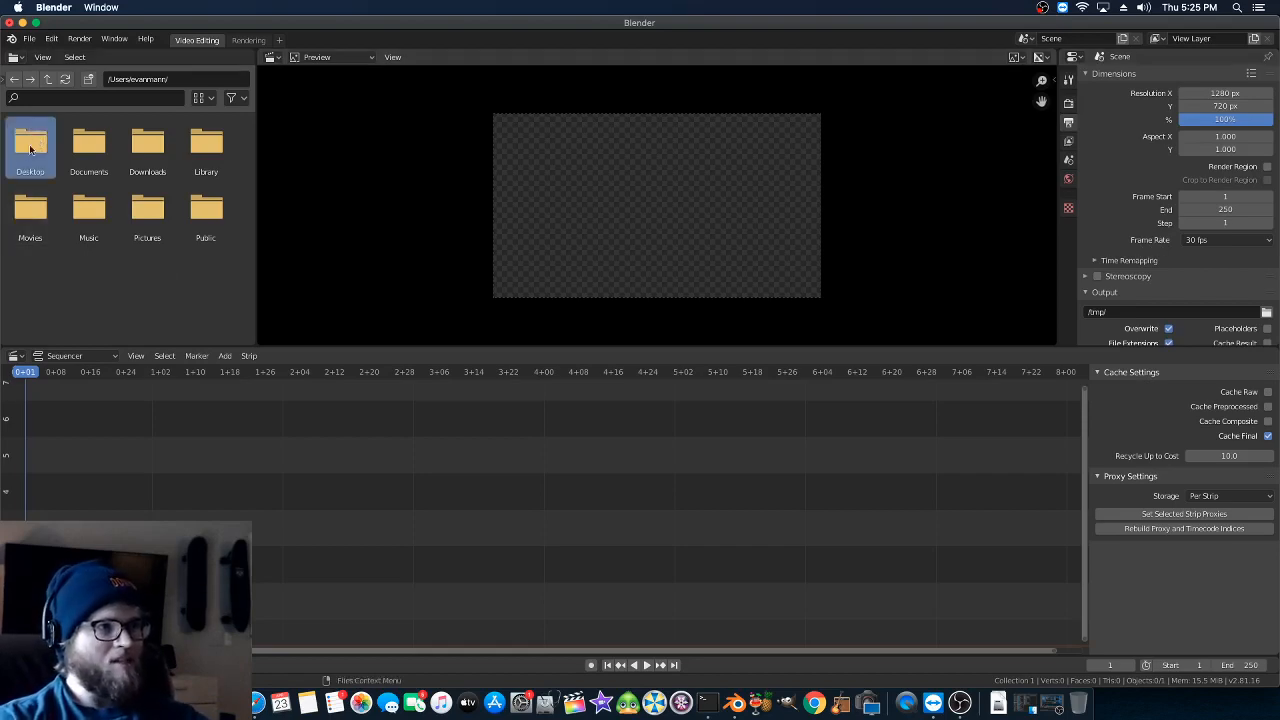
{"action": "double_click", "coordinate": [33, 146]}
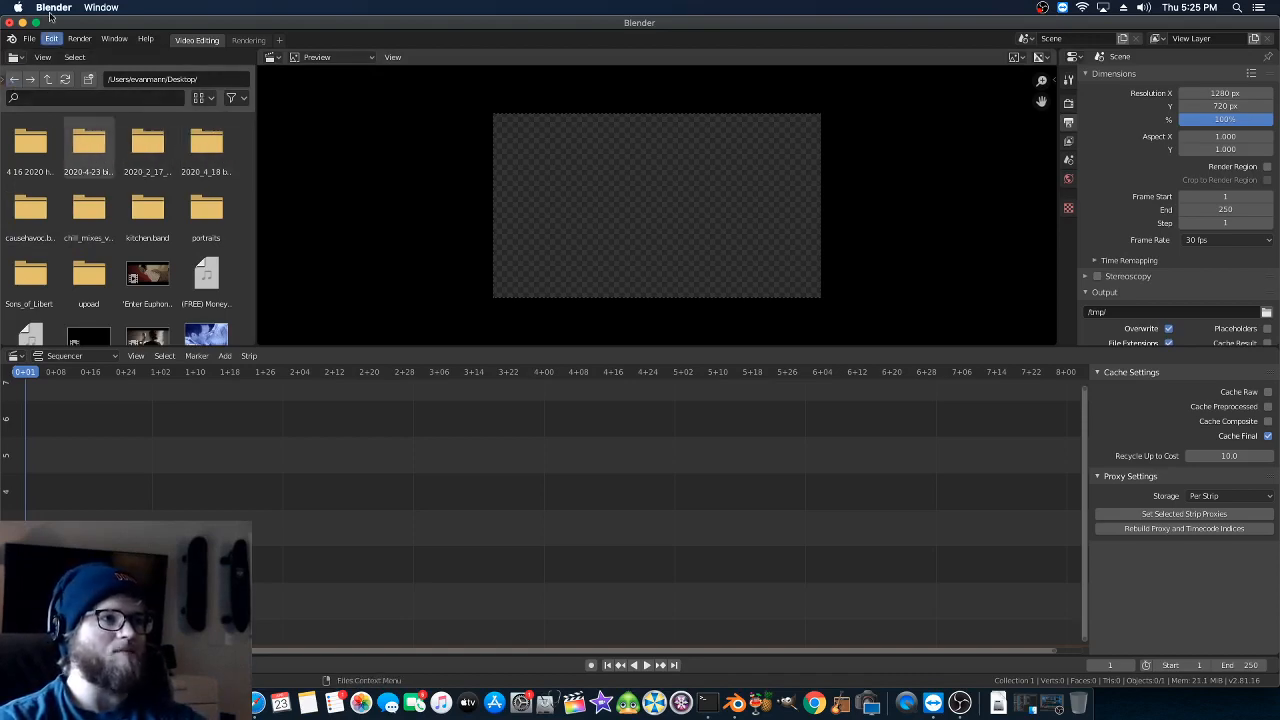
{"action": "left_click", "coordinate": [52, 80]}
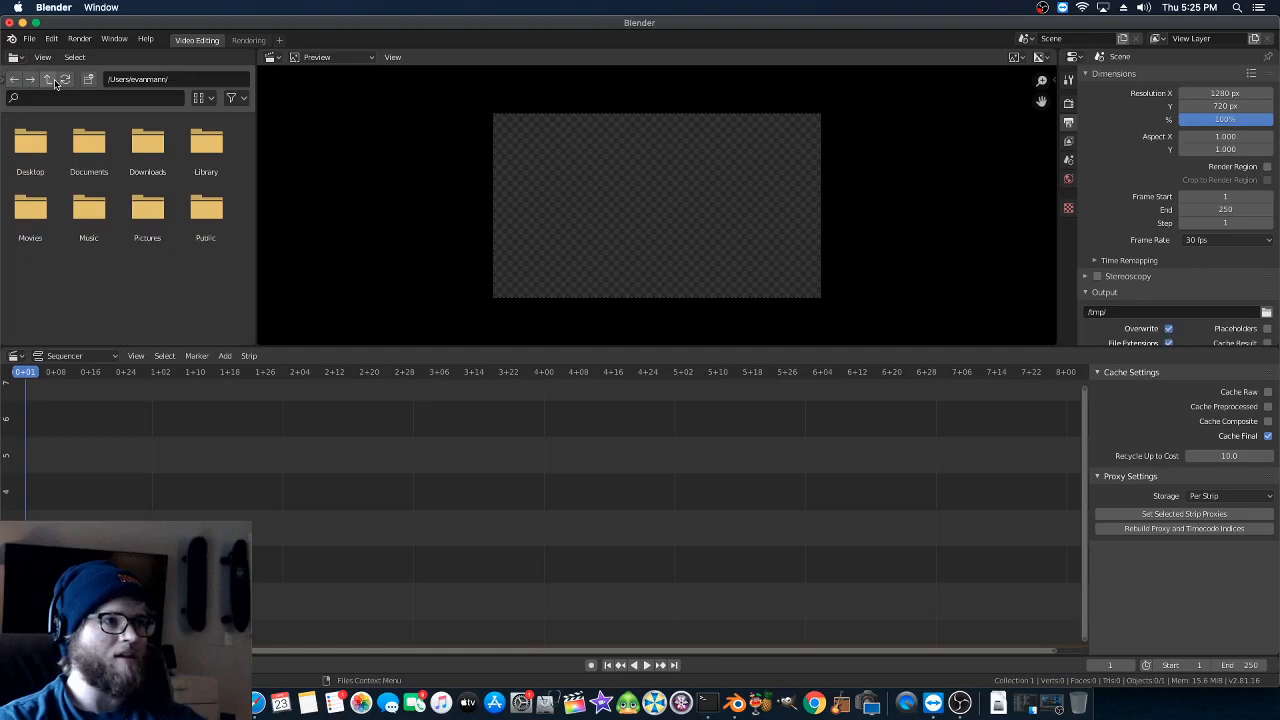
- Arrange the Finder and Blender windows side by side and add MVI_0068_slow.mp4 to the start of the sequencer
{"action": "left_click_drag", "start_coordinate": [60, 27], "coordinate": [433, 124]}
{"action": "left_click_drag", "start_coordinate": [254, 131], "coordinate": [14, 89]}
{"action": "left_click_drag", "start_coordinate": [287, 89], "coordinate": [106, 92]}
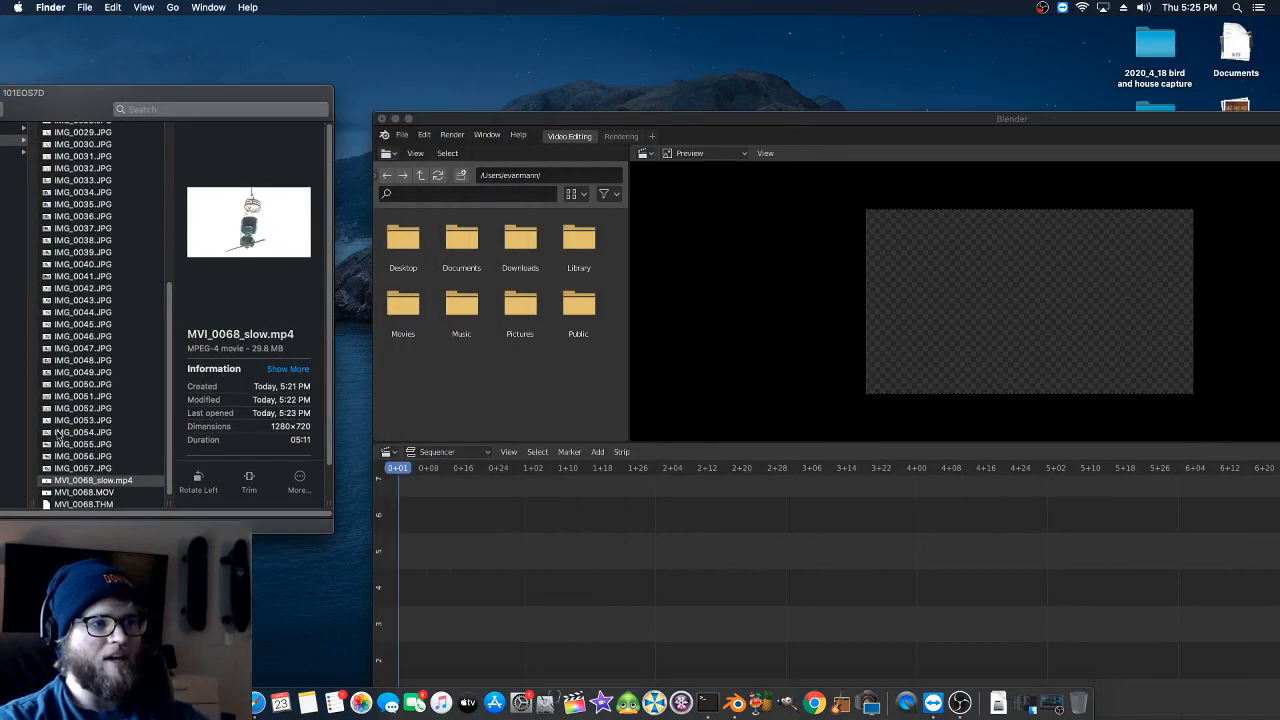
{"action": "left_click", "coordinate": [50, 483]}
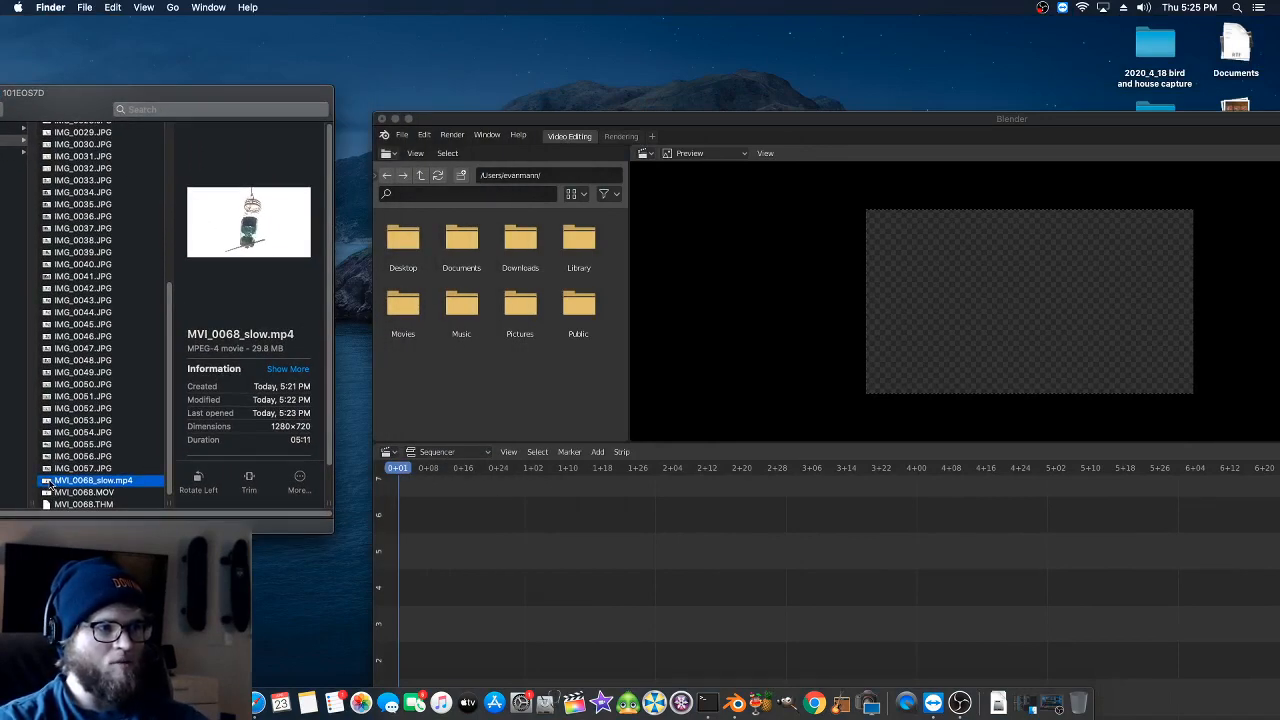
{"action": "left_click_drag", "start_coordinate": [50, 483], "coordinate": [447, 572]}
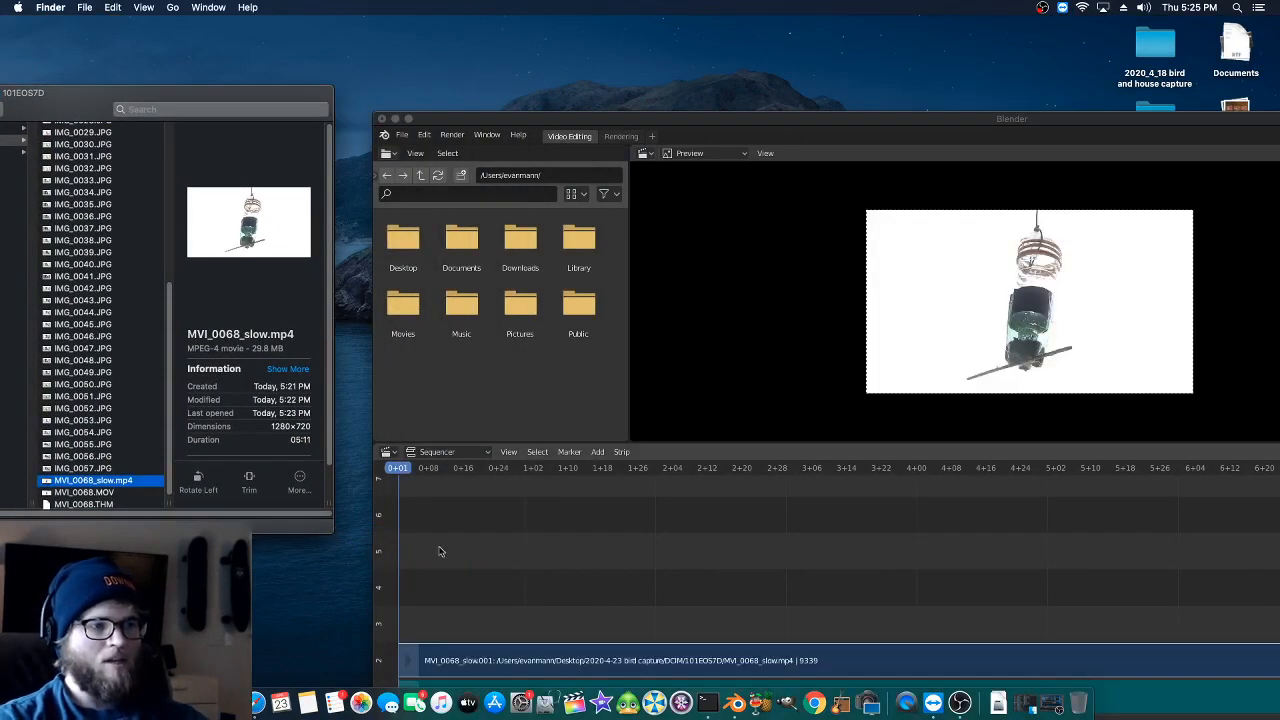
- Scrub through the opening frames of the imported clip and return the playhead to the first frame
{"action": "left_click", "coordinate": [401, 474]}
{"action": "left_click_drag", "start_coordinate": [442, 475], "coordinate": [395, 473]}
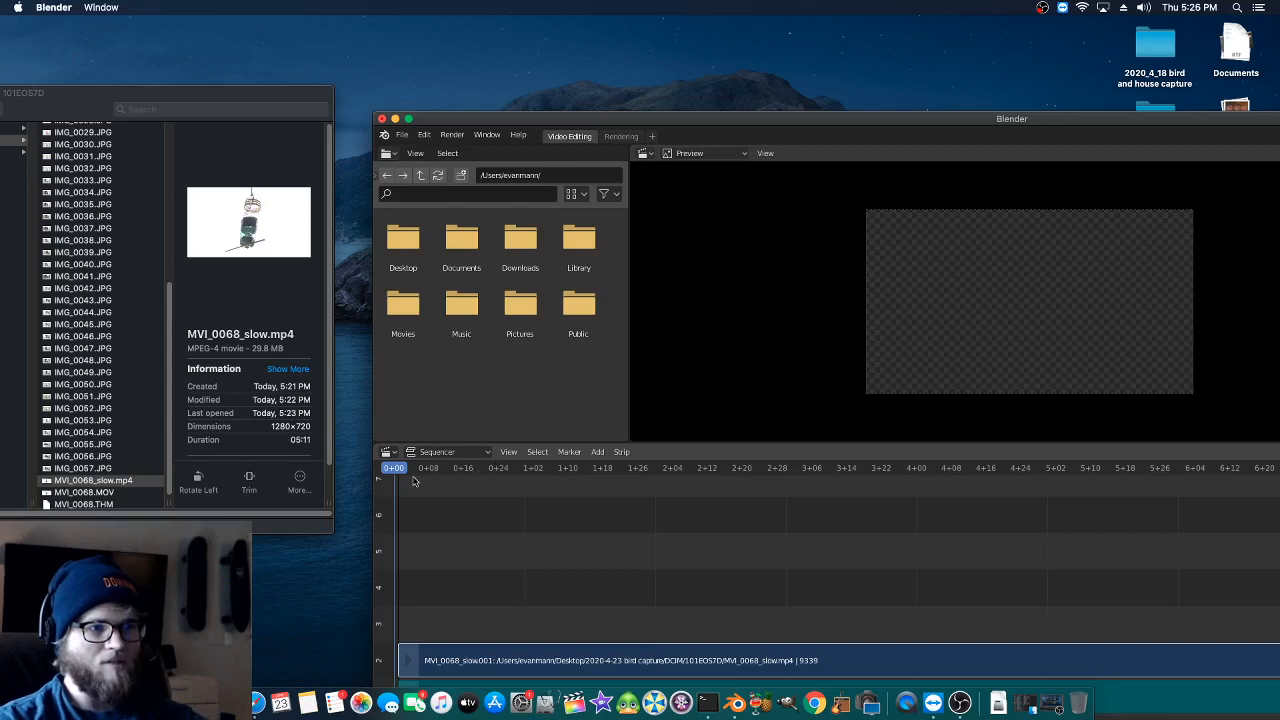
{"action": "left_click_drag", "start_coordinate": [414, 478], "coordinate": [445, 472]}
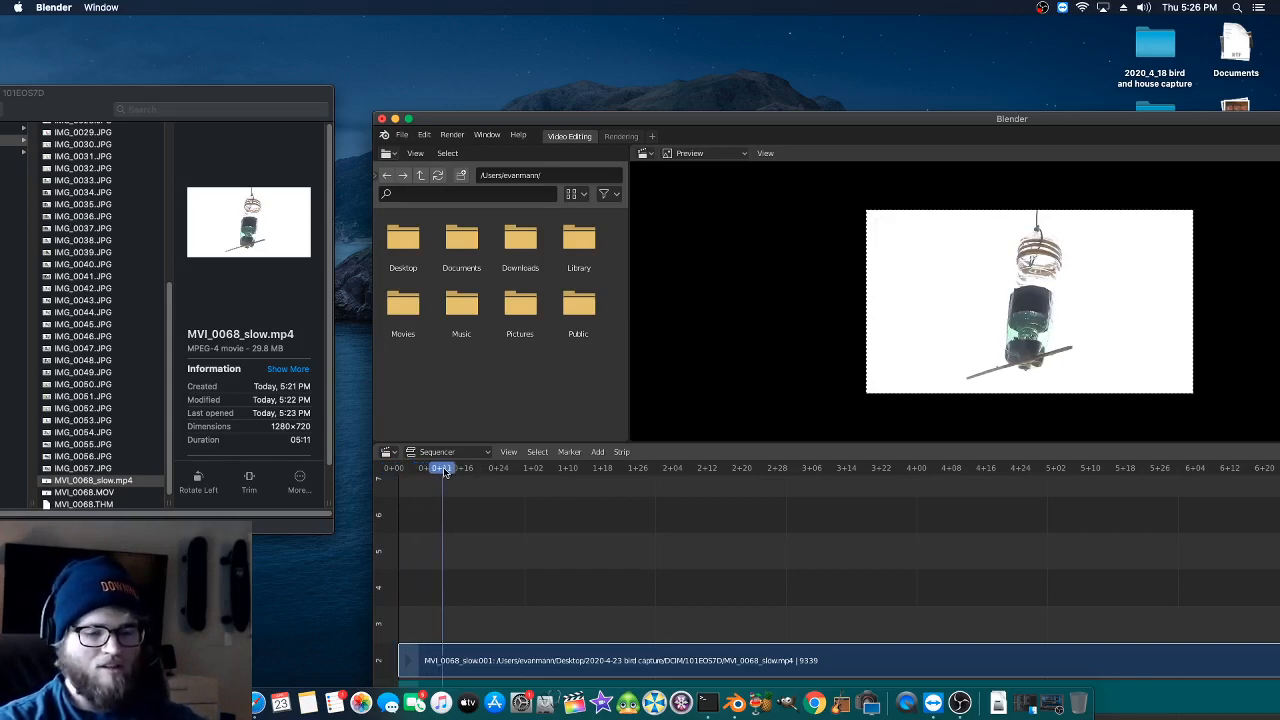
{"action": "key", "text": "shift+Left"}
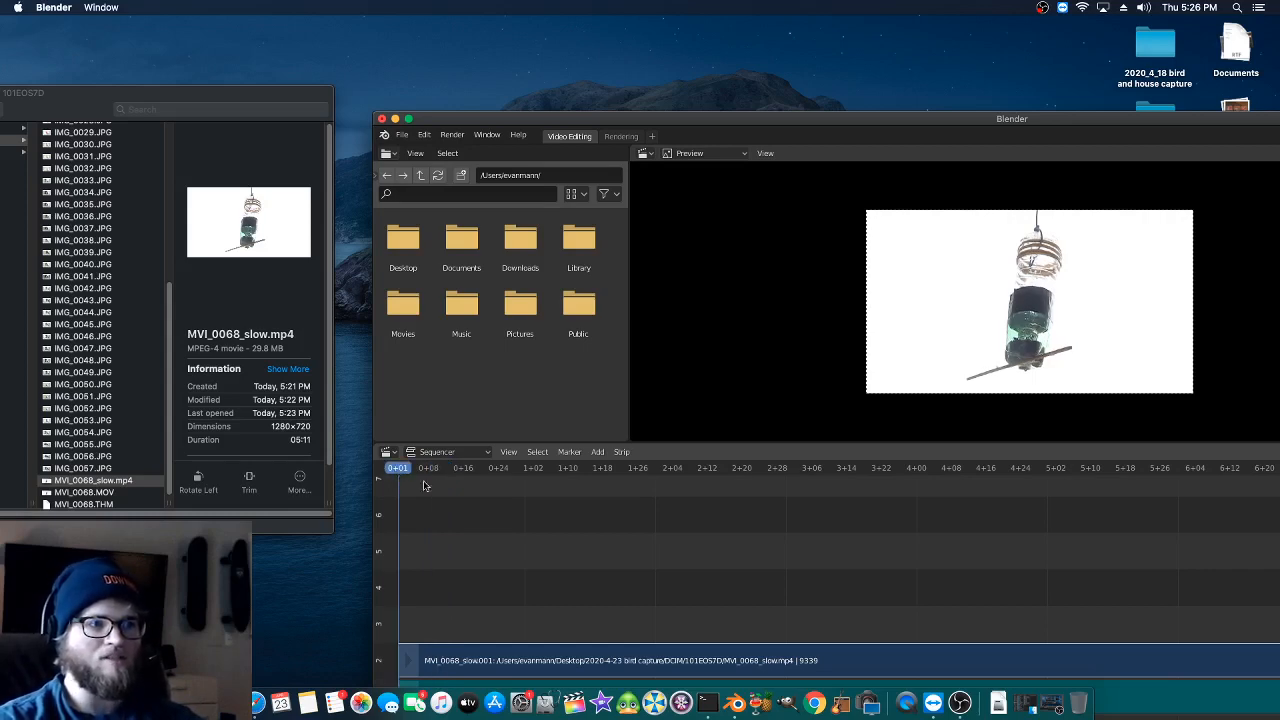
- Enlarge the Blender window to full size and frame all strips in the sequencer with empty space beyond their end
{"action": "double_click", "coordinate": [546, 124]}
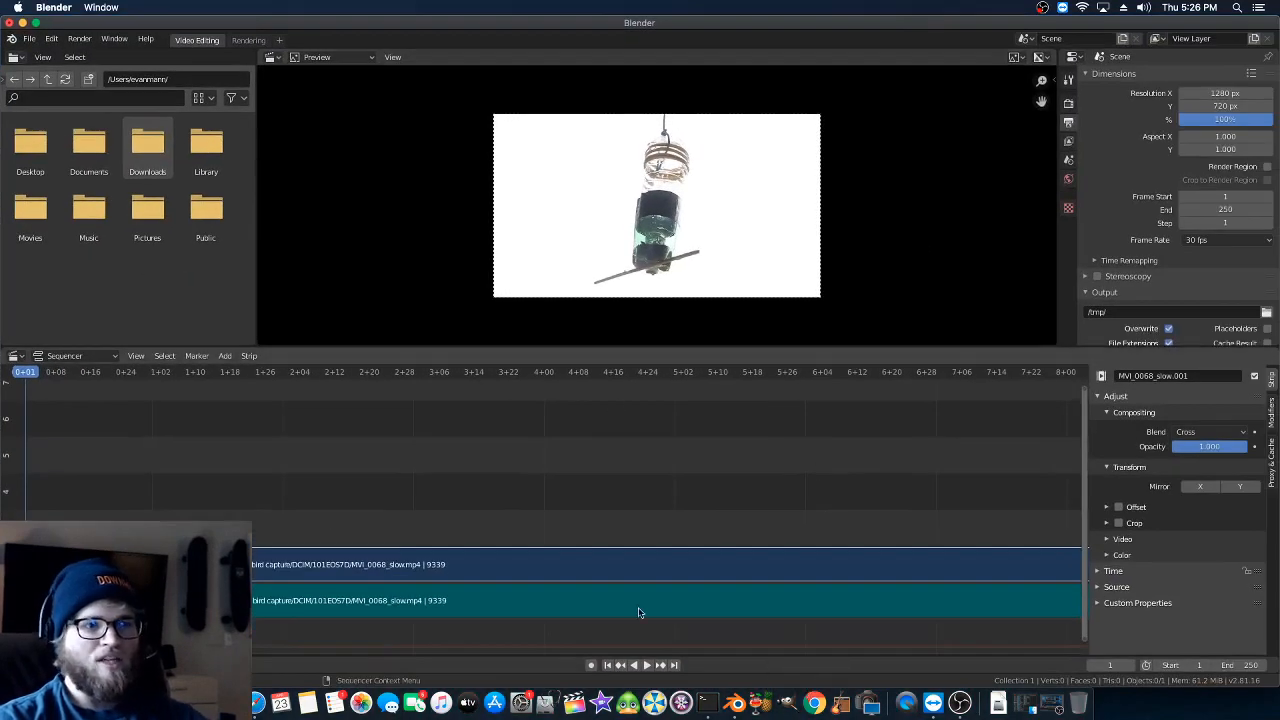
{"action": "left_click", "coordinate": [170, 371]}
{"action": "left_click", "coordinate": [136, 356]}
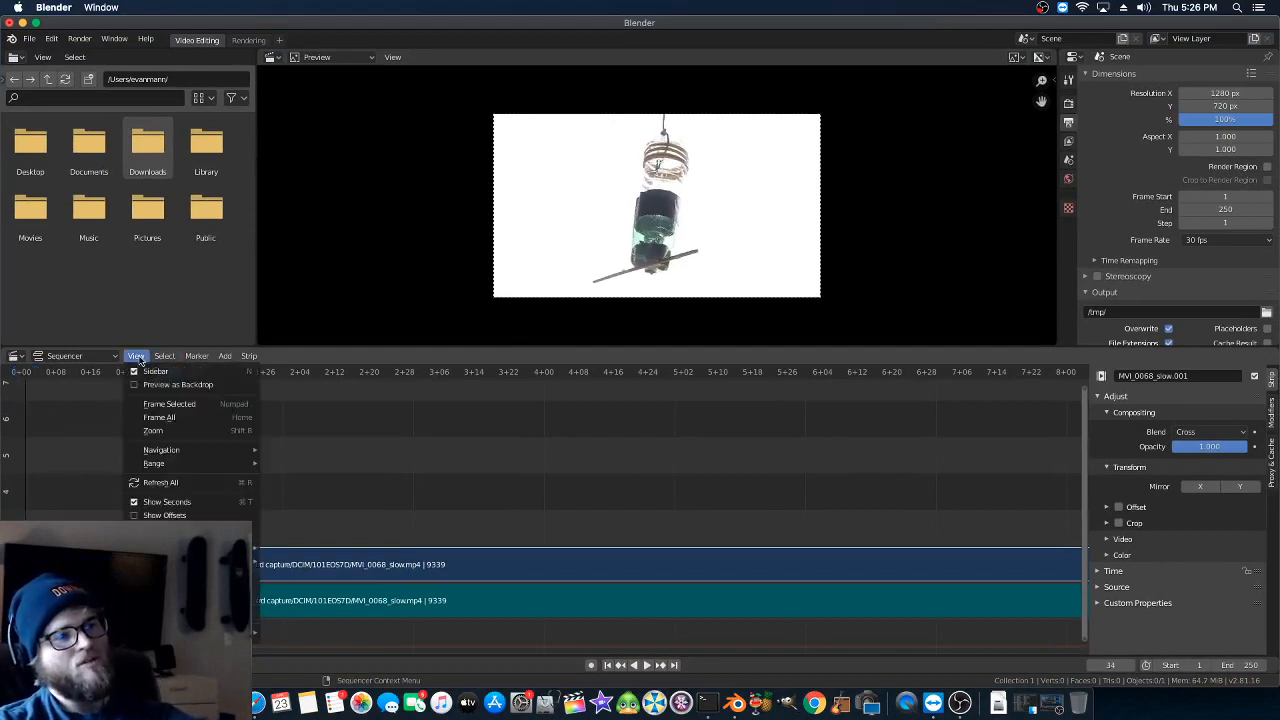
{"action": "left_click", "coordinate": [159, 418]}
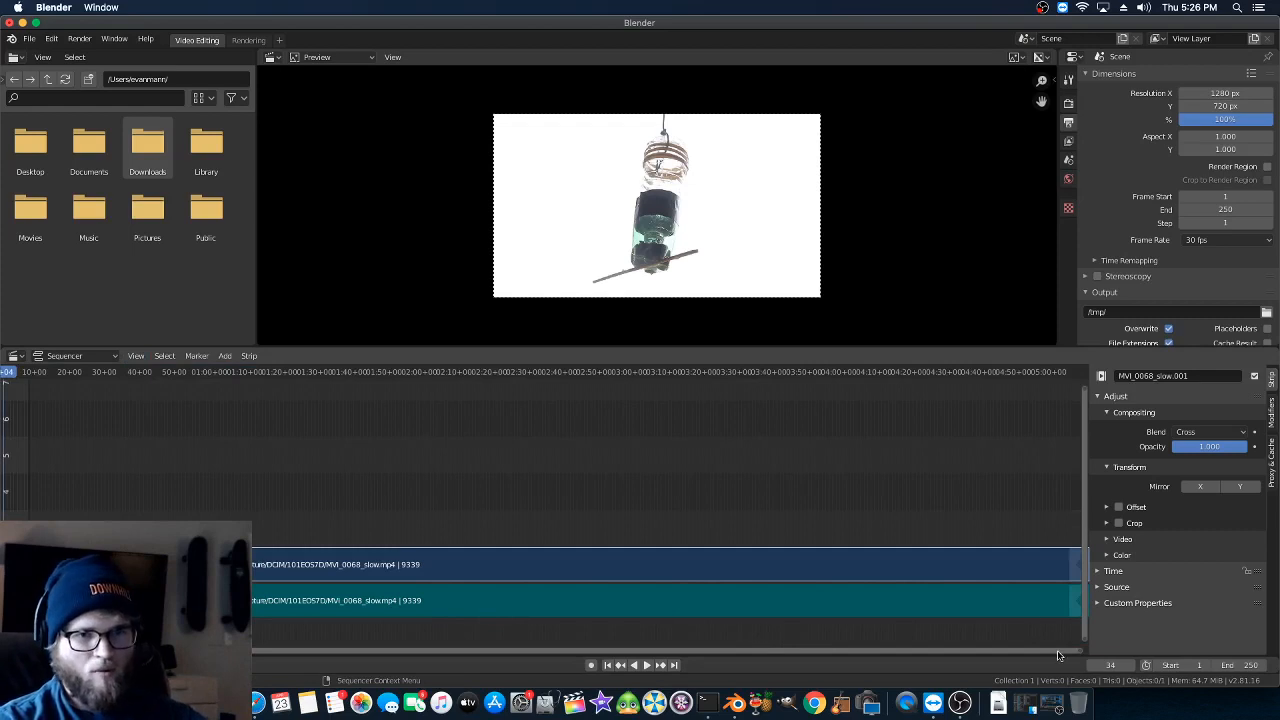
{"action": "left_click_drag", "start_coordinate": [1081, 655], "coordinate": [1198, 651]}
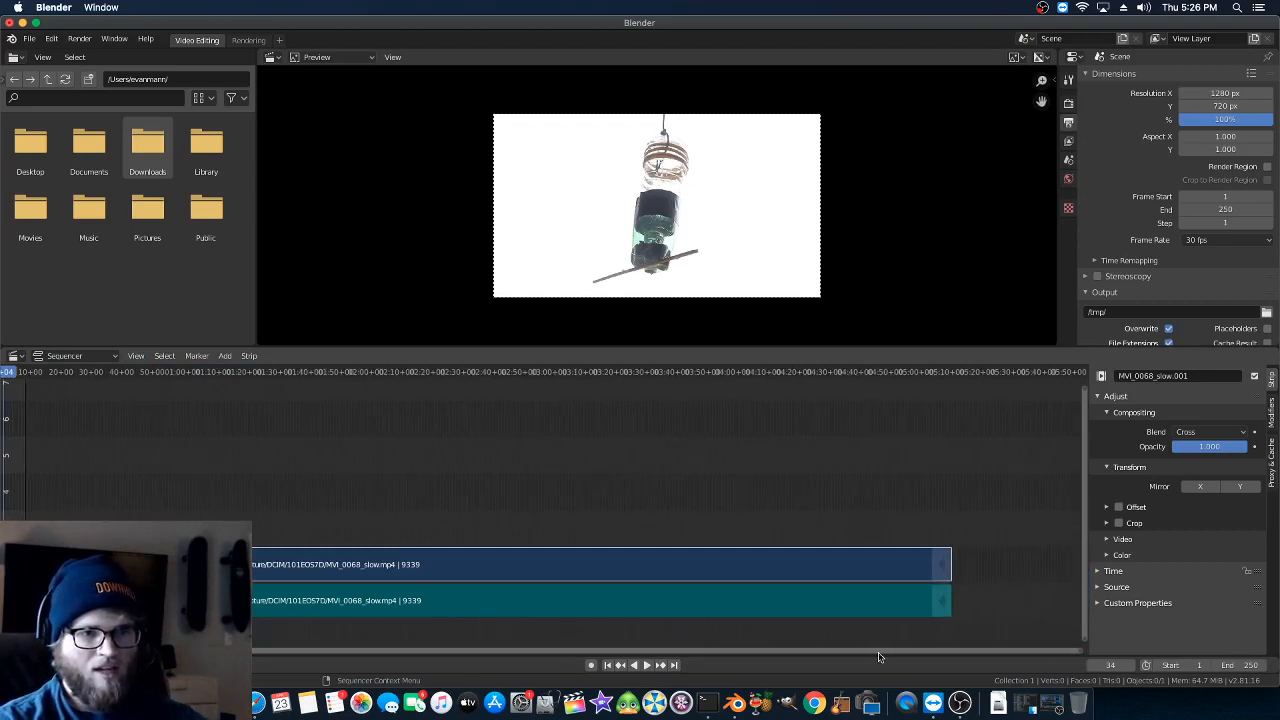
{"action": "left_click_drag", "start_coordinate": [879, 656], "coordinate": [807, 654]}
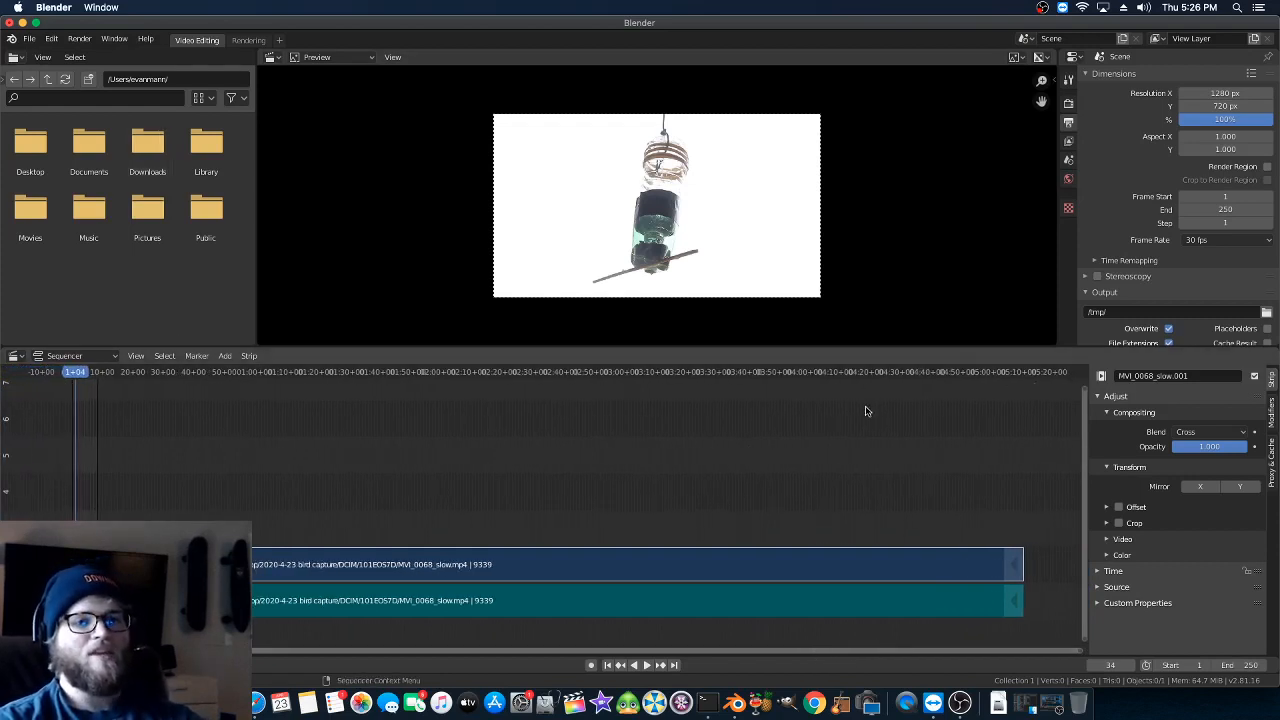
- Select both the video and audio strips and play the opening seconds of the sequence
{"action": "key", "text": "a"}
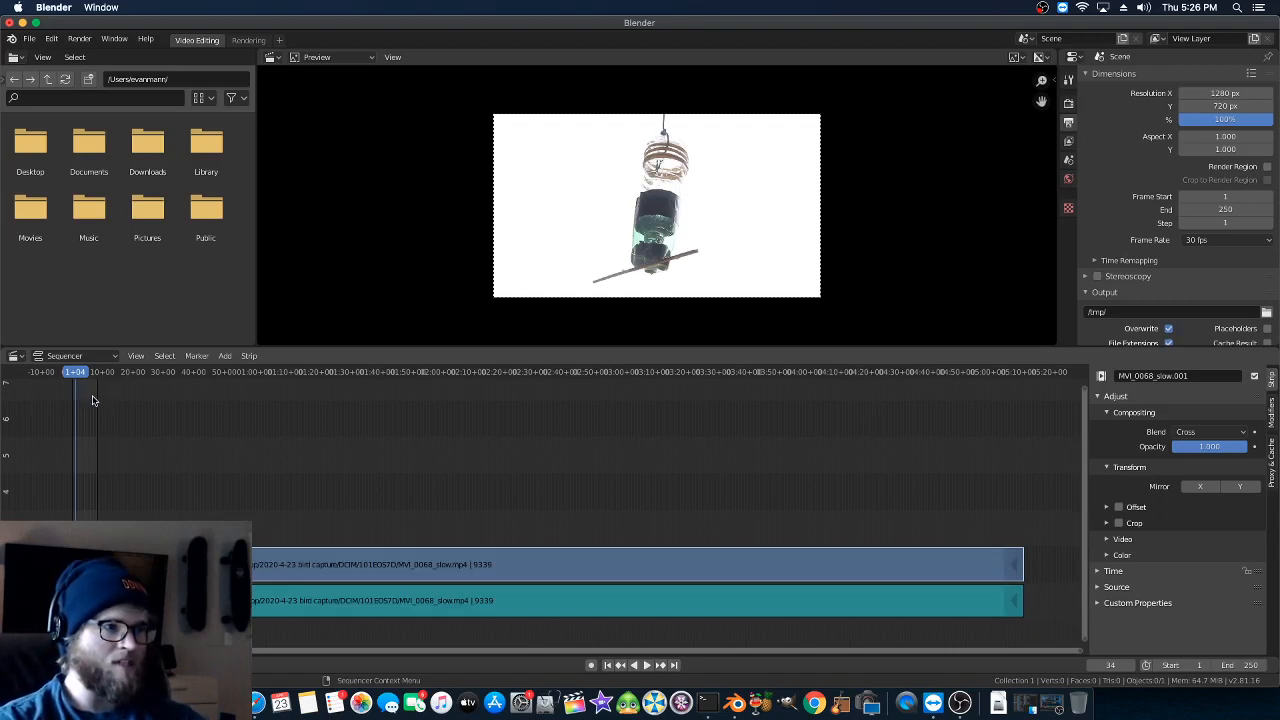
{"action": "key", "text": "space"}
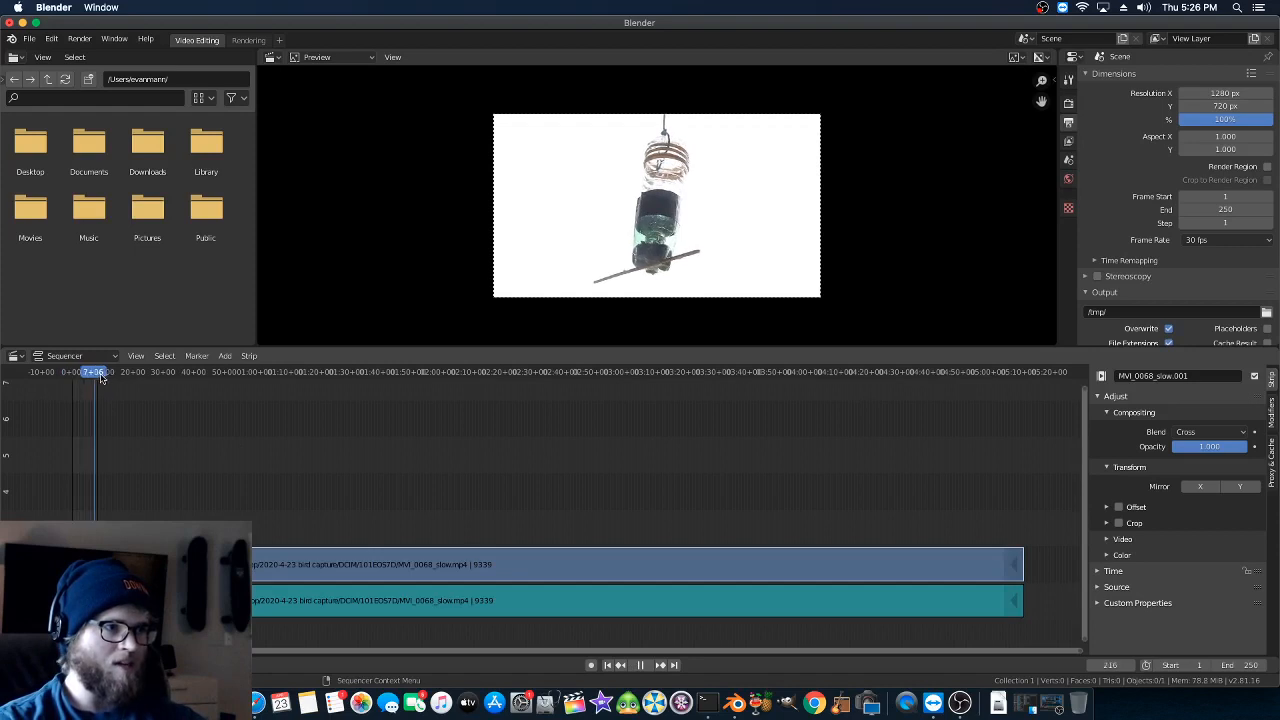
{"action": "left_click", "coordinate": [86, 373]}
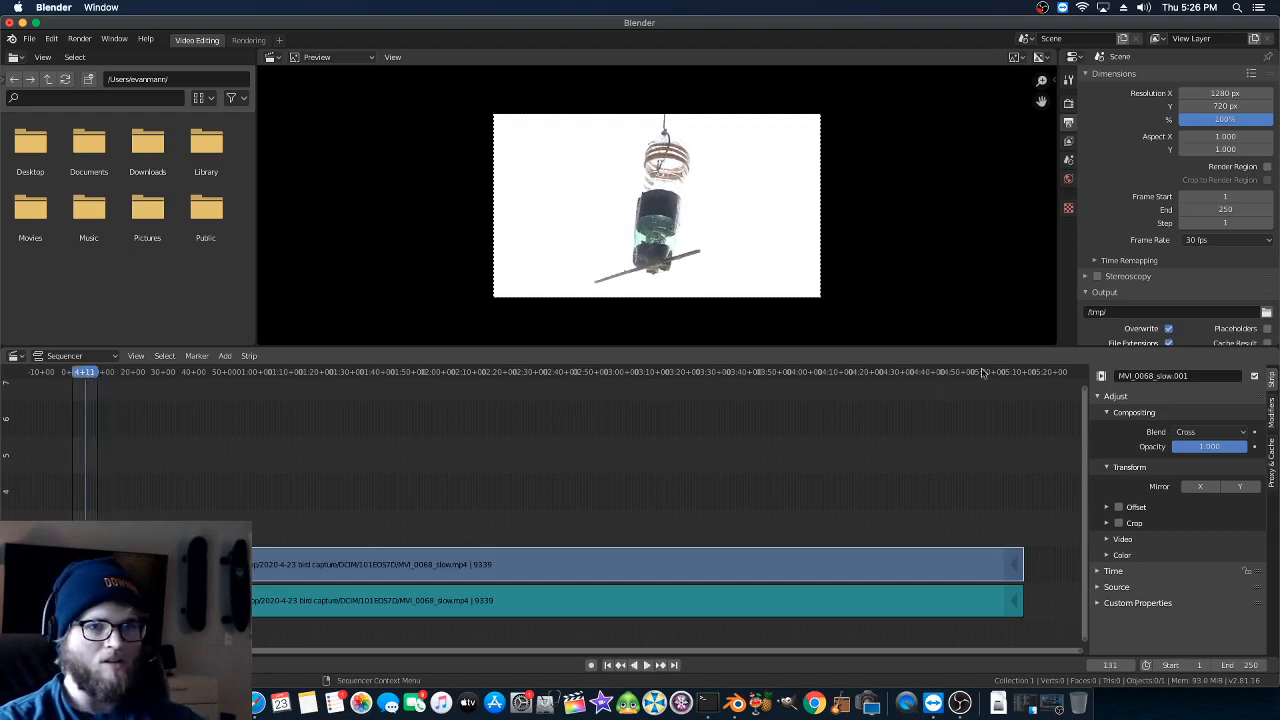
- Place the playhead at the end of the strips, at frame 9340, and stop playback
{"action": "left_click", "coordinate": [1035, 373]}
{"action": "key", "text": "space"}
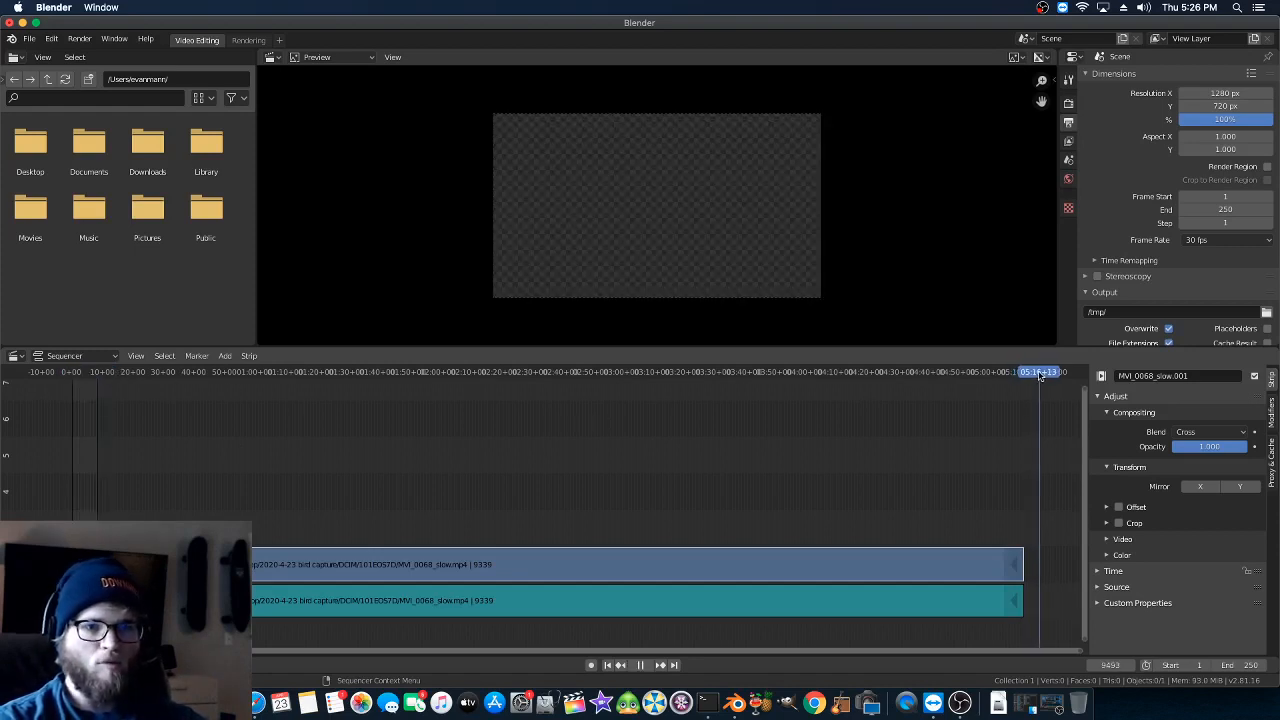
{"action": "left_click_drag", "start_coordinate": [1037, 374], "coordinate": [1034, 372]}
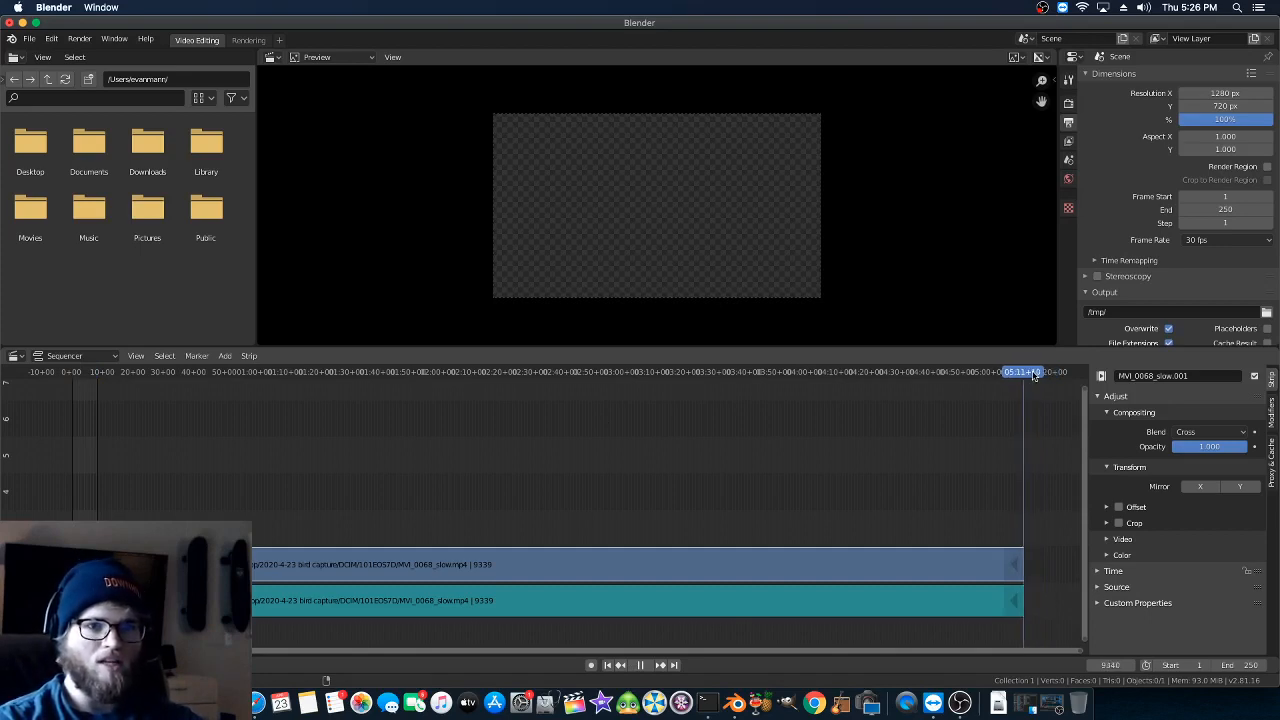
{"action": "key", "text": "space"}
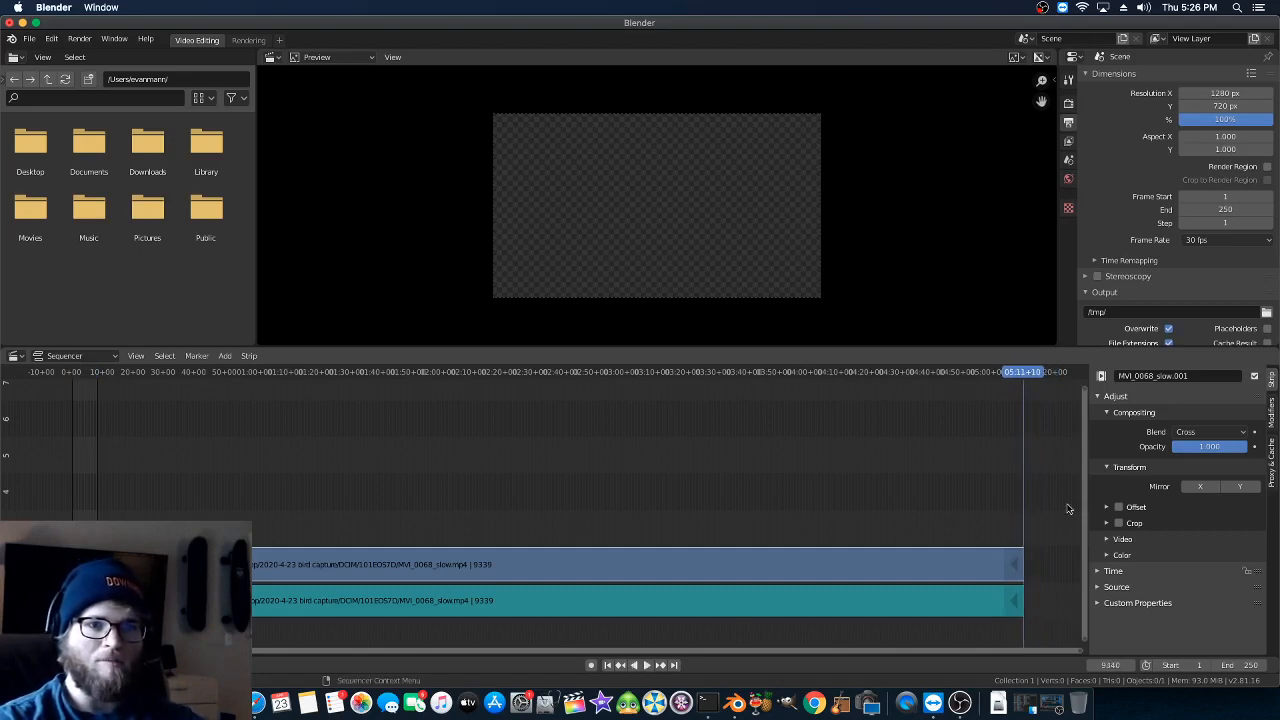
- Set the scene's end frame to 9339 to match the slowed clip's length
{"action": "left_click", "coordinate": [1248, 667]}
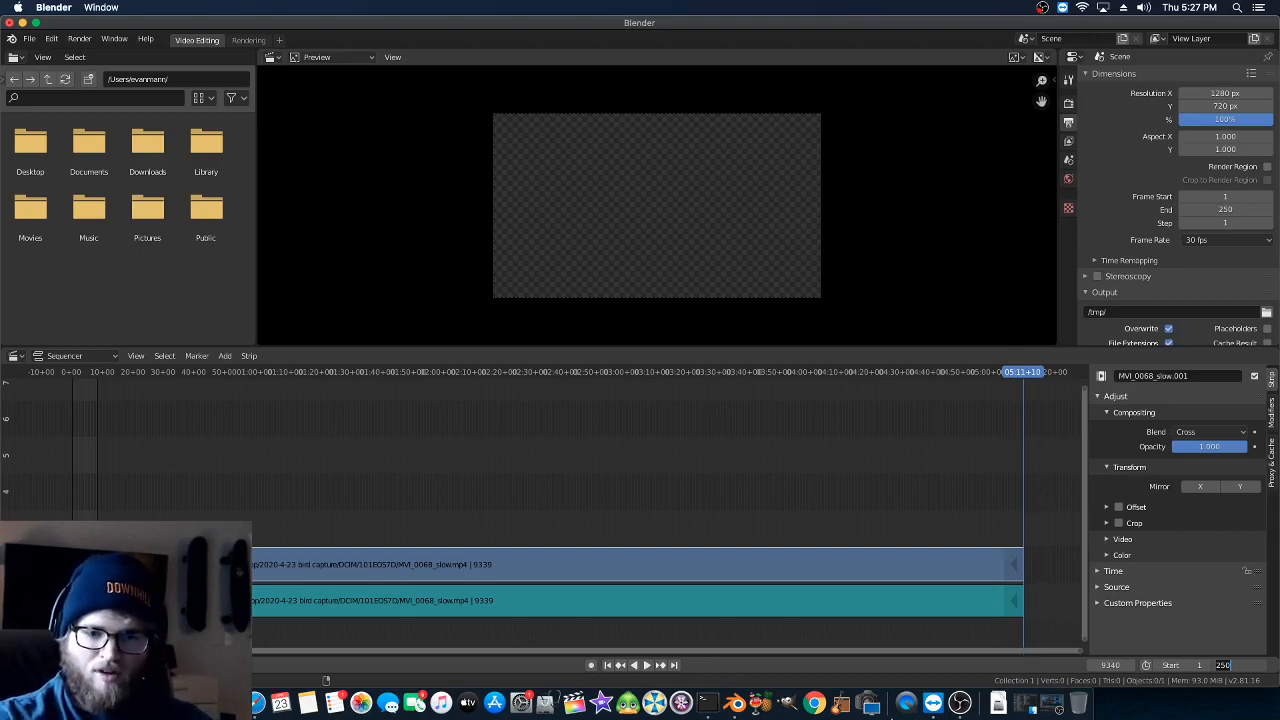
{"action": "type", "text": "93"}
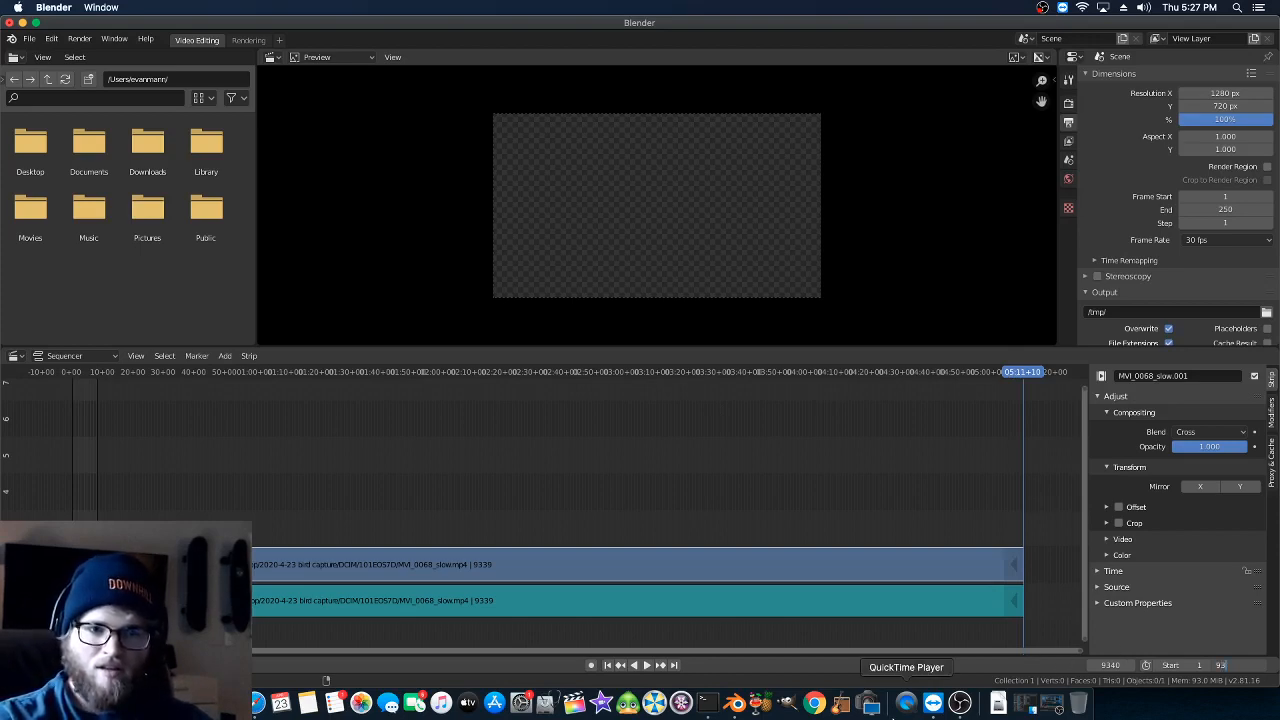
{"action": "type", "text": "39"}
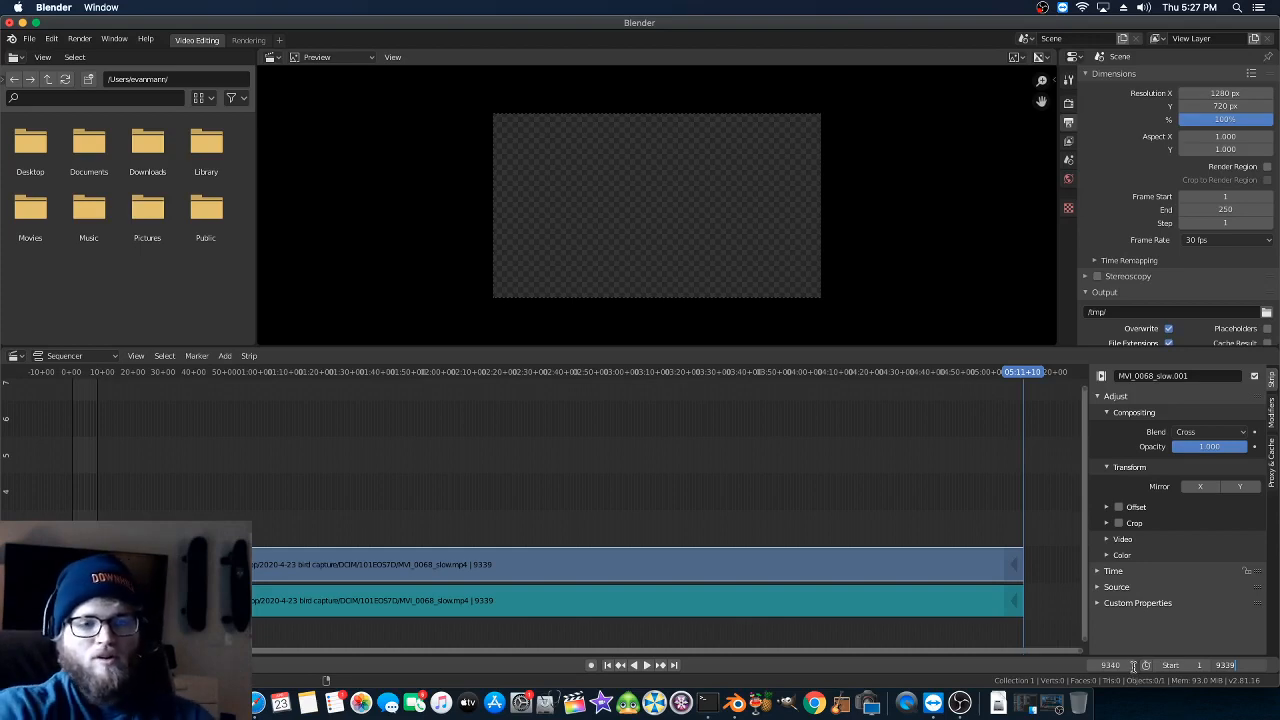
{"action": "key", "text": "Return"}
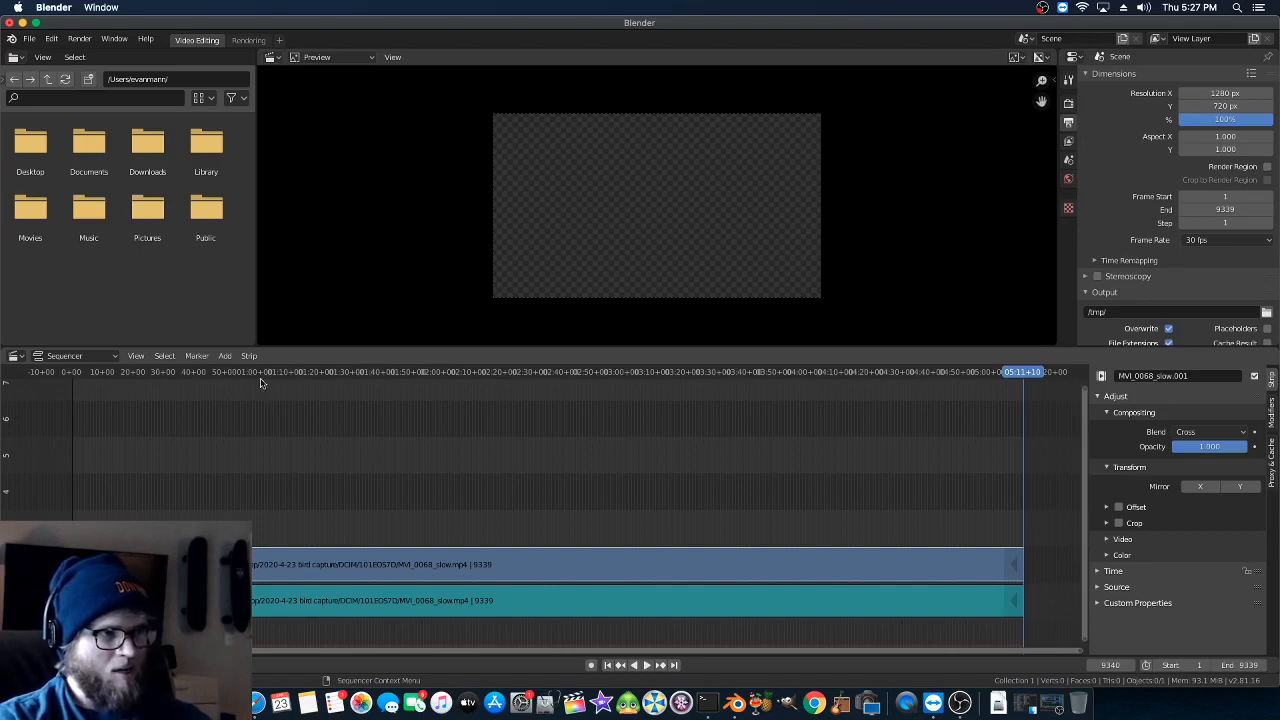
- Enable Strip Proxy & Timecode at 25% for the video strip, with only that strip selected, and set its build JPEG quality to 10
{"action": "left_click", "coordinate": [505, 374]}
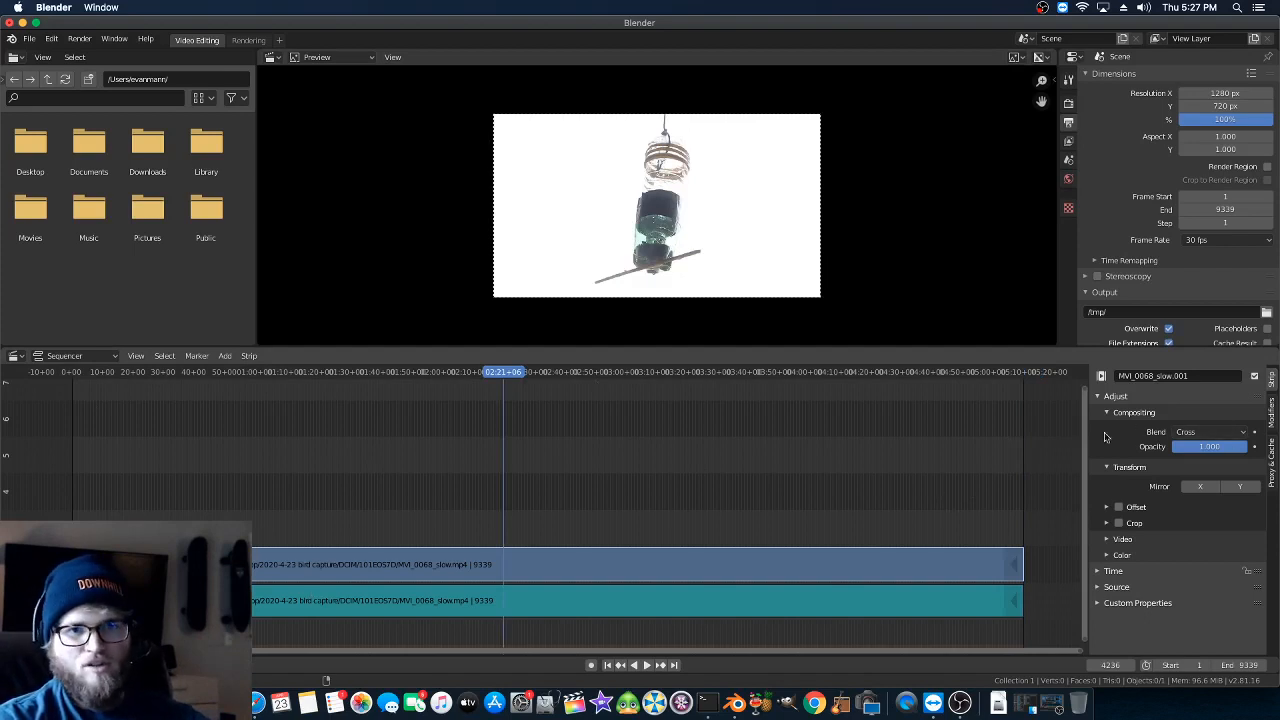
{"action": "left_click", "coordinate": [1272, 452]}
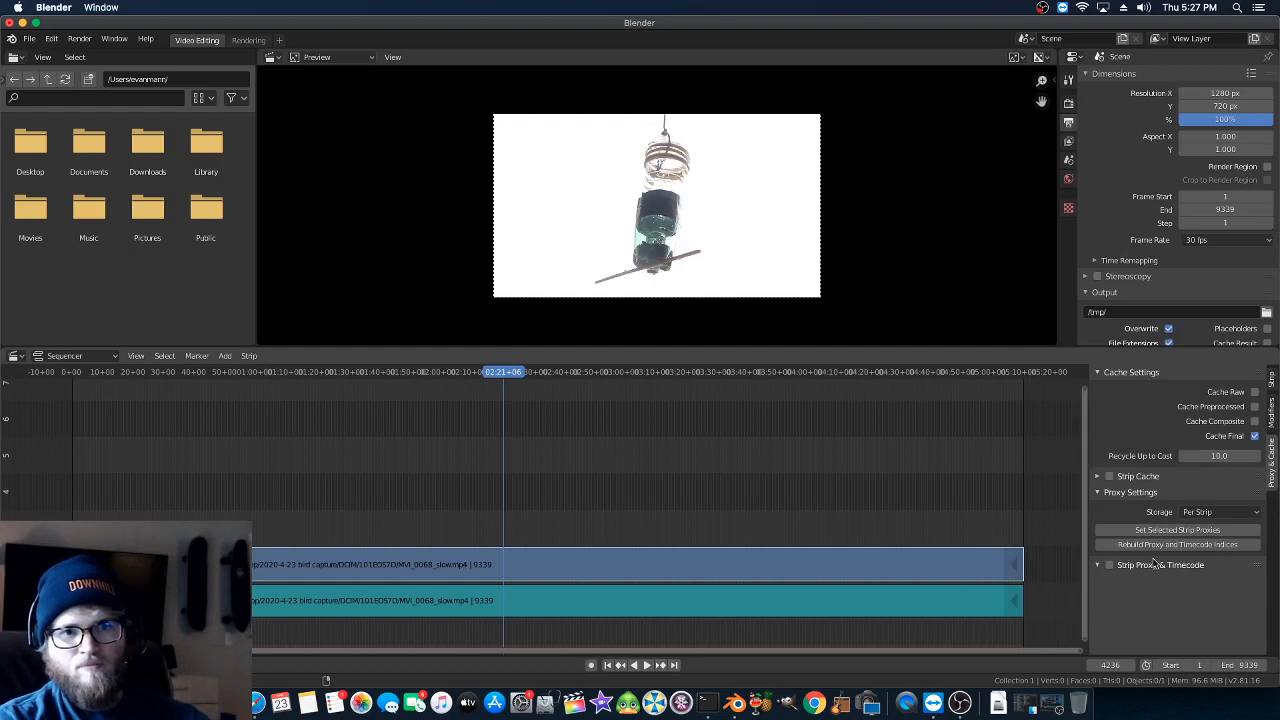
{"action": "left_click_drag", "start_coordinate": [662, 373], "coordinate": [443, 391]}
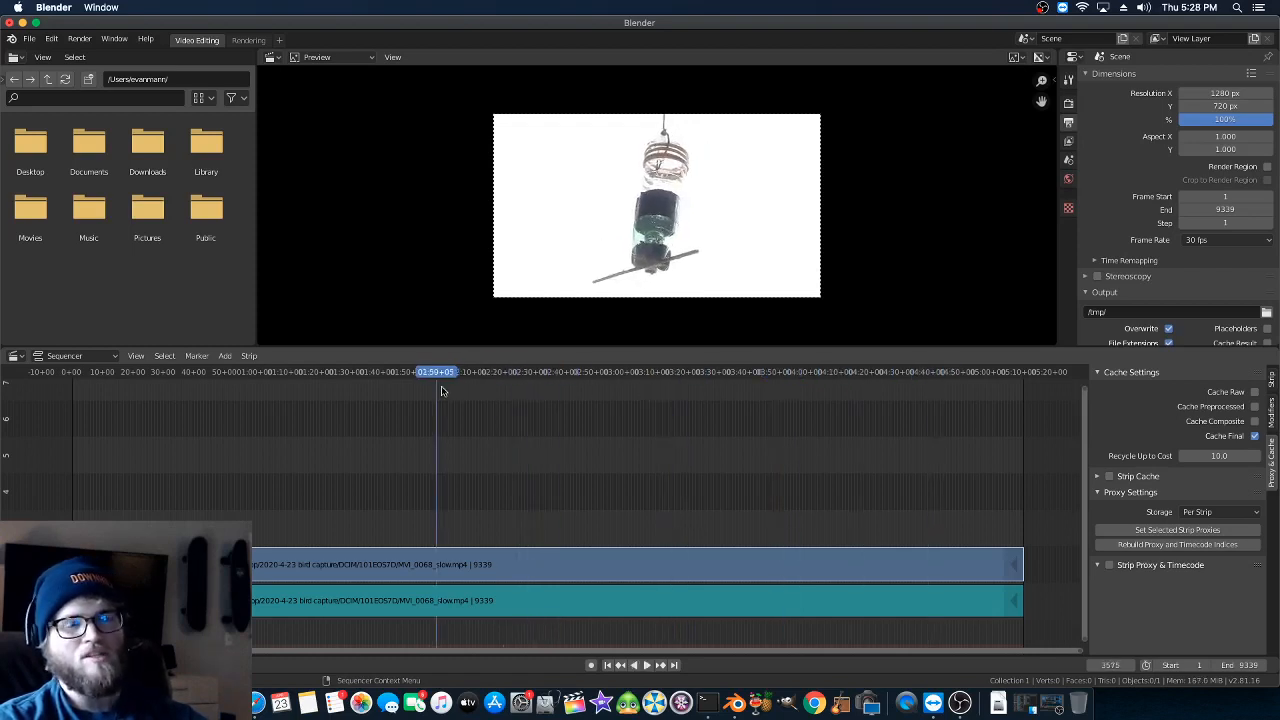
{"action": "left_click", "coordinate": [1108, 566]}
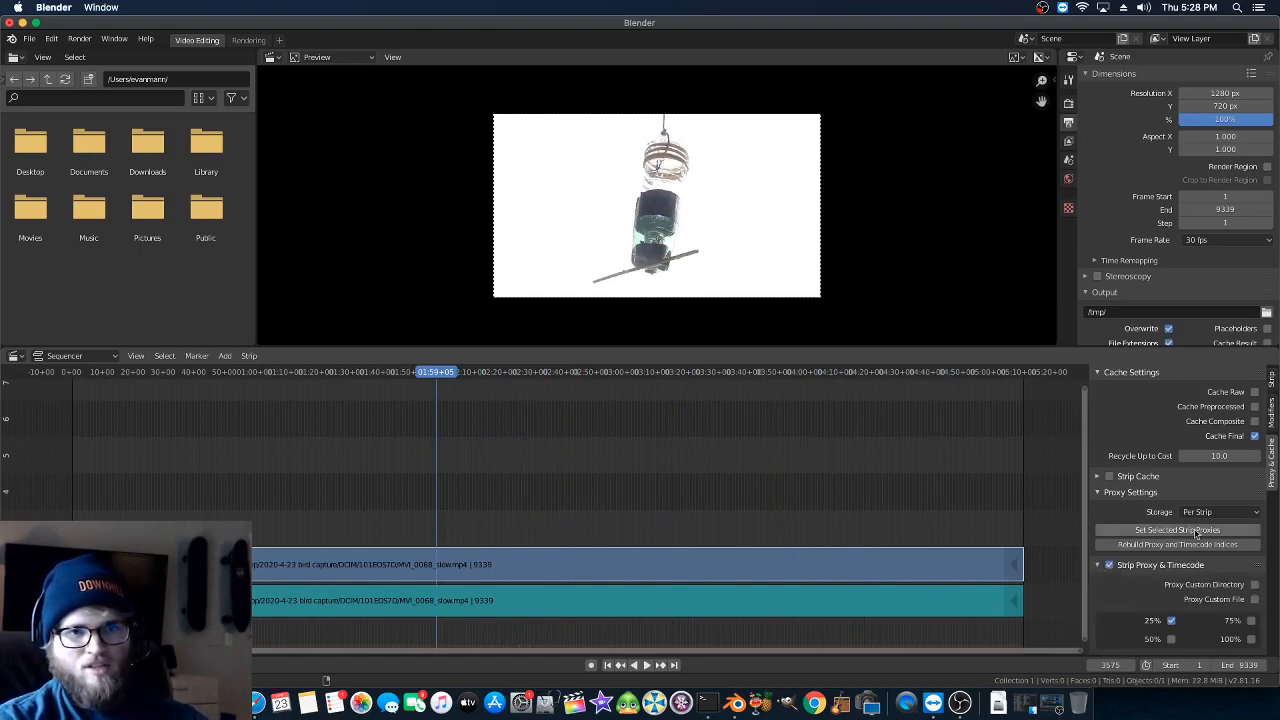
{"action": "left_click", "coordinate": [815, 575]}
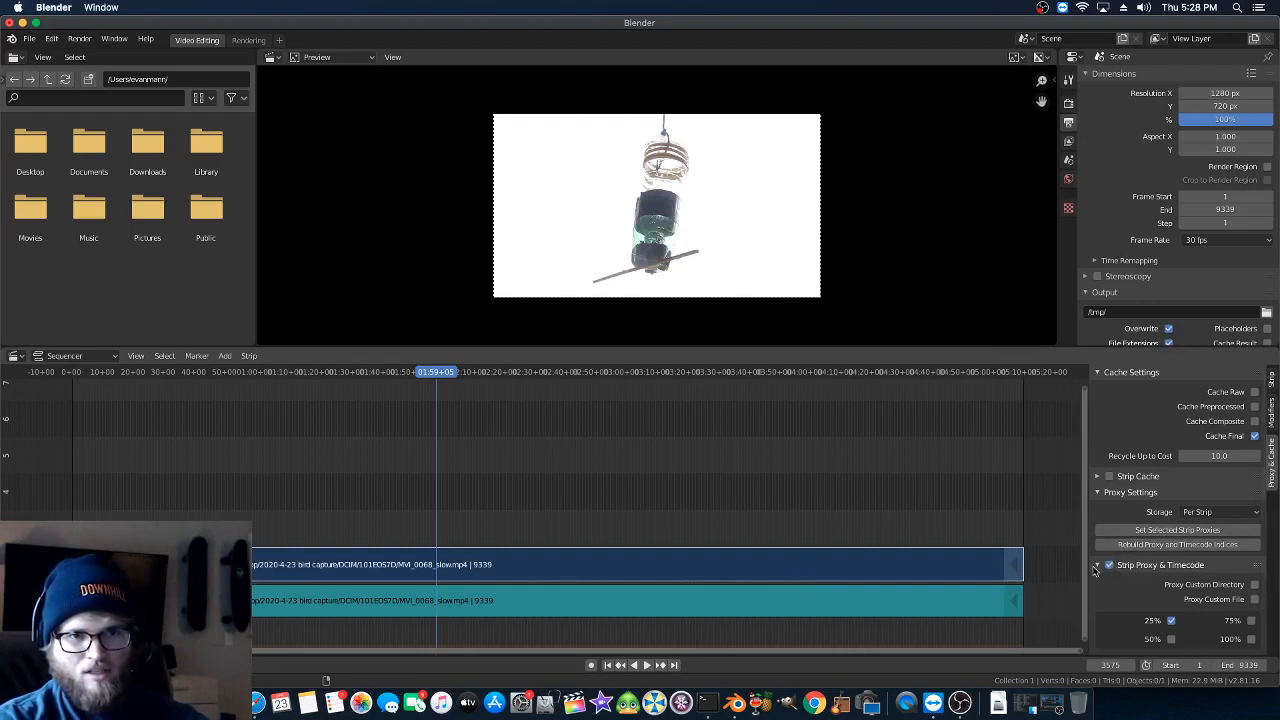
{"action": "scroll", "coordinate": [1180, 602], "scroll_direction": "down", "scroll_amount": 2}
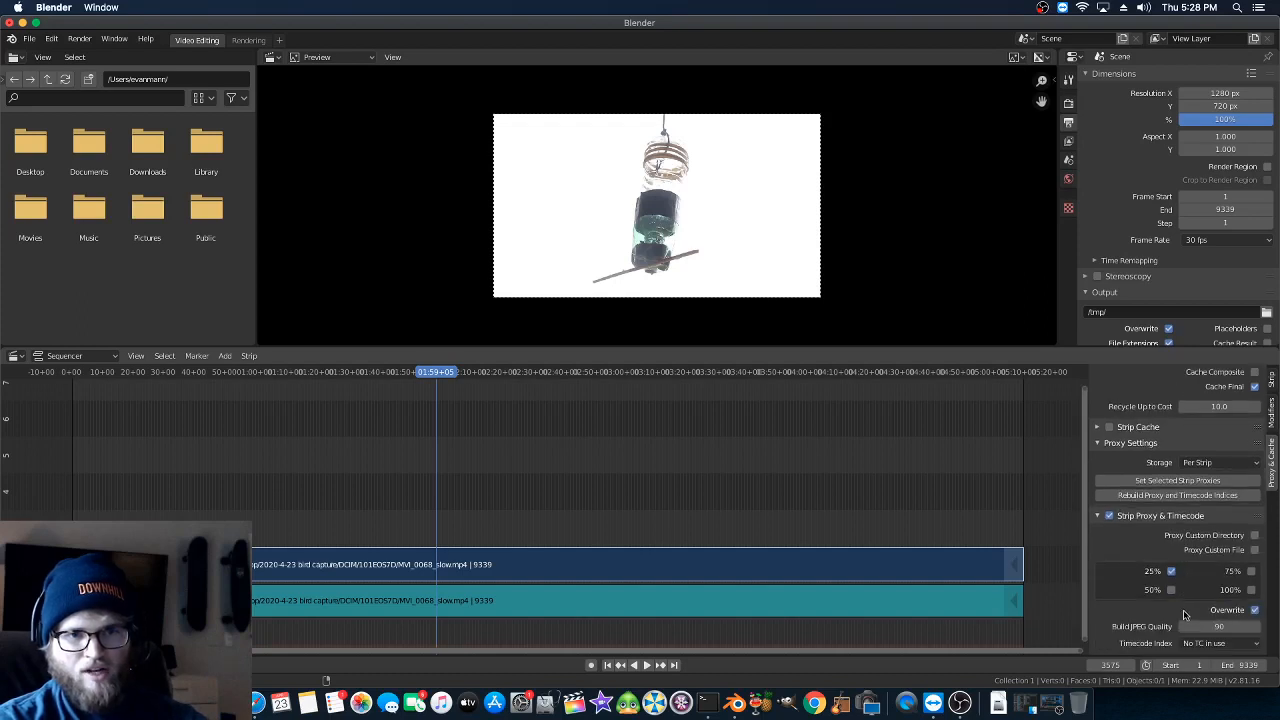
{"action": "left_click", "coordinate": [1190, 627]}
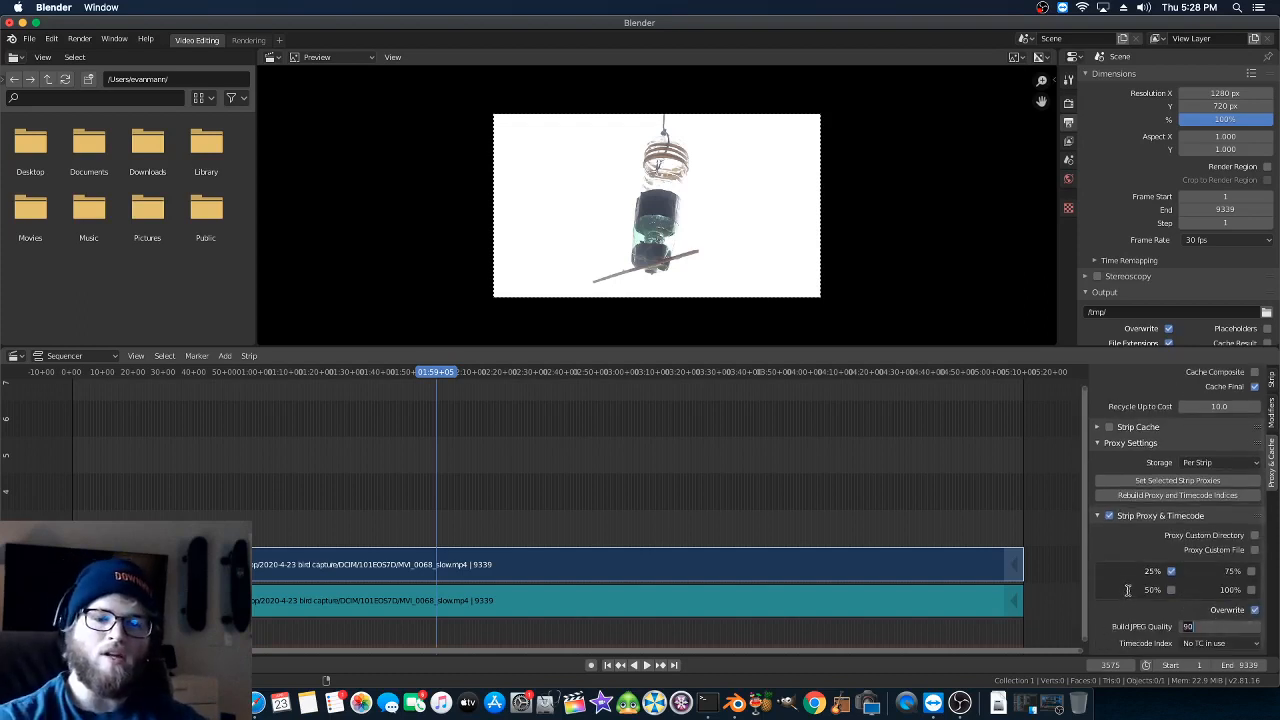
{"action": "key", "text": "Return"}
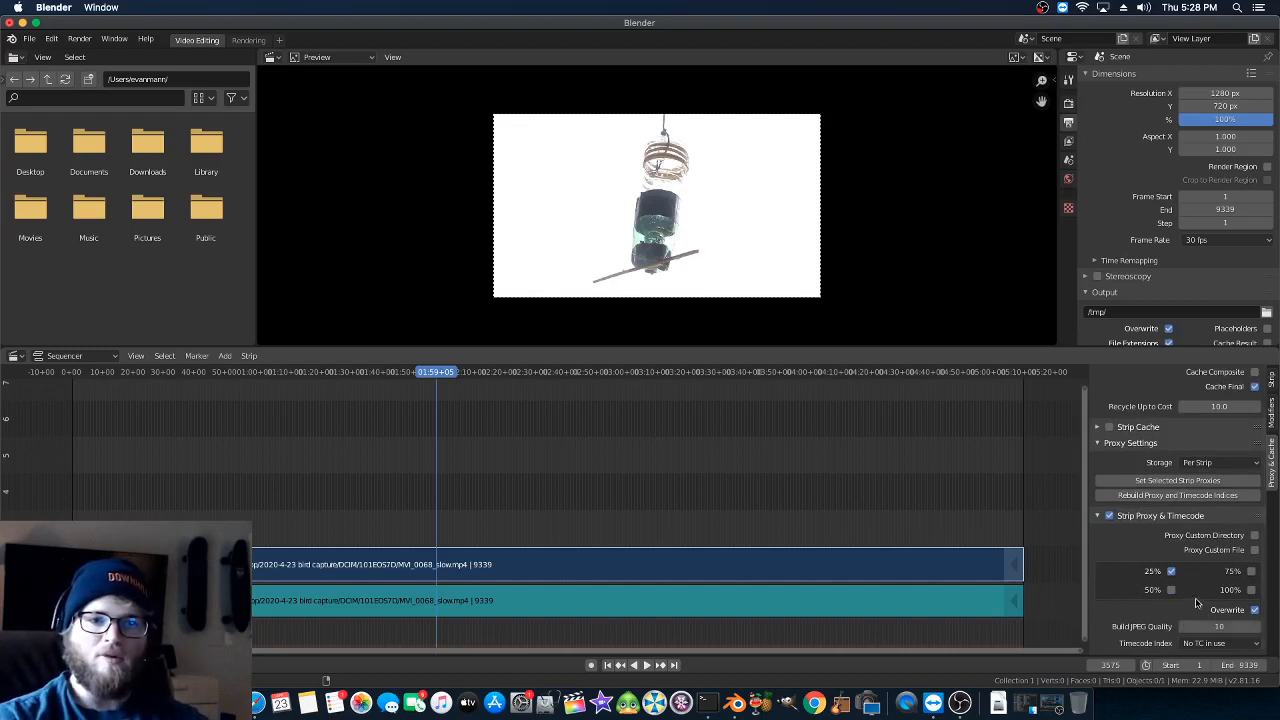
- Switch to Finder, enlarge its window and show the contents of the 101EOS7D folder as icons
{"action": "double_click", "coordinate": [53, 23]}
{"action": "left_click", "coordinate": [56, 97]}
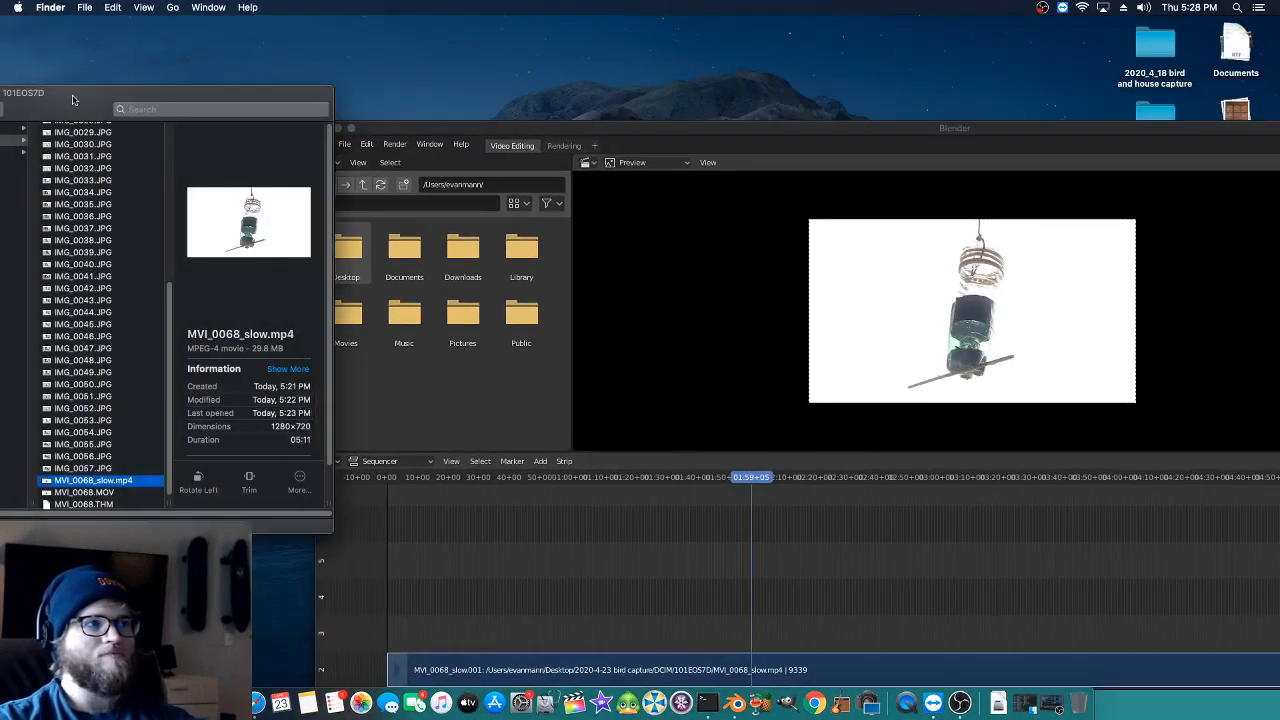
{"action": "double_click", "coordinate": [72, 99]}
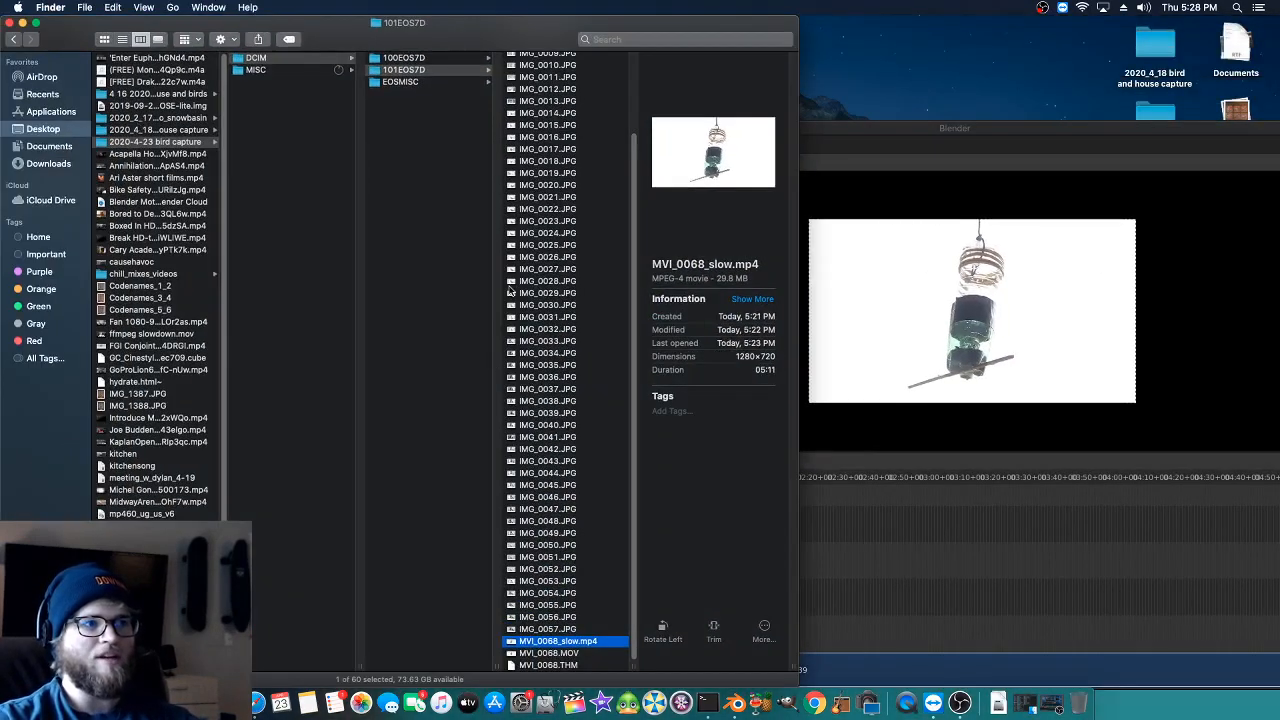
{"action": "left_click", "coordinate": [121, 39]}
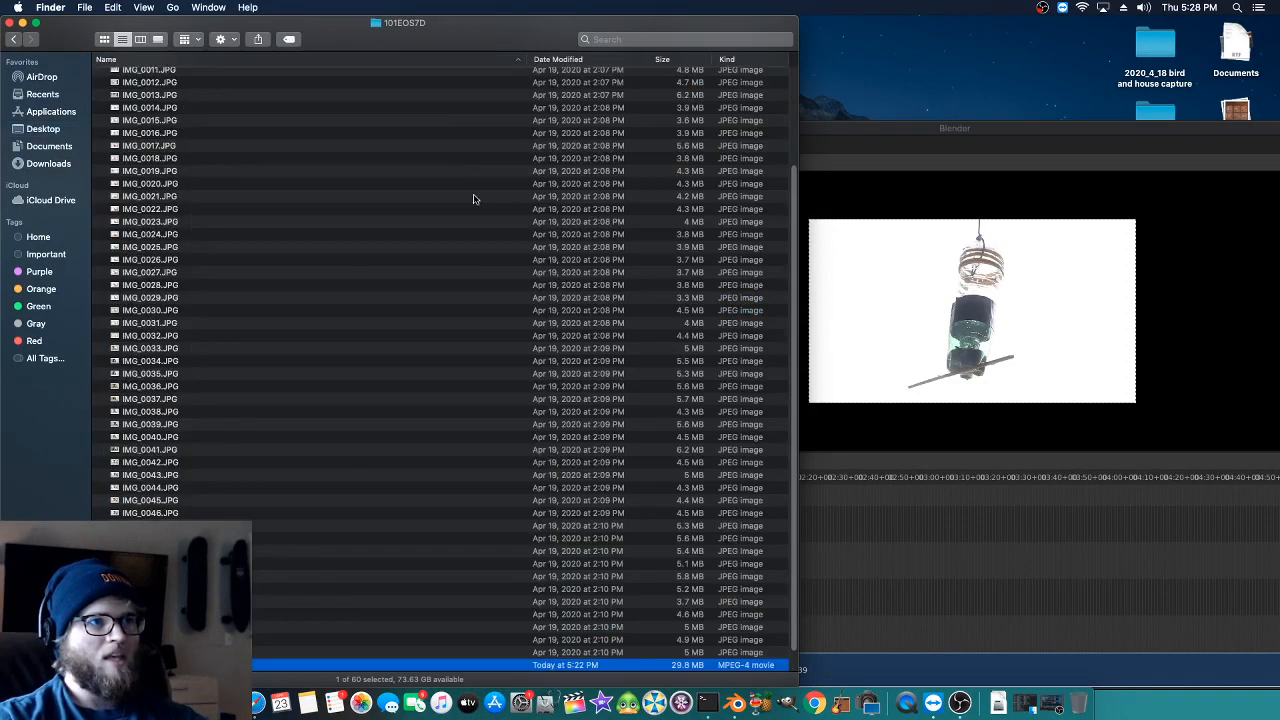
{"action": "scroll", "coordinate": [326, 285], "scroll_direction": "down", "scroll_amount": 1}
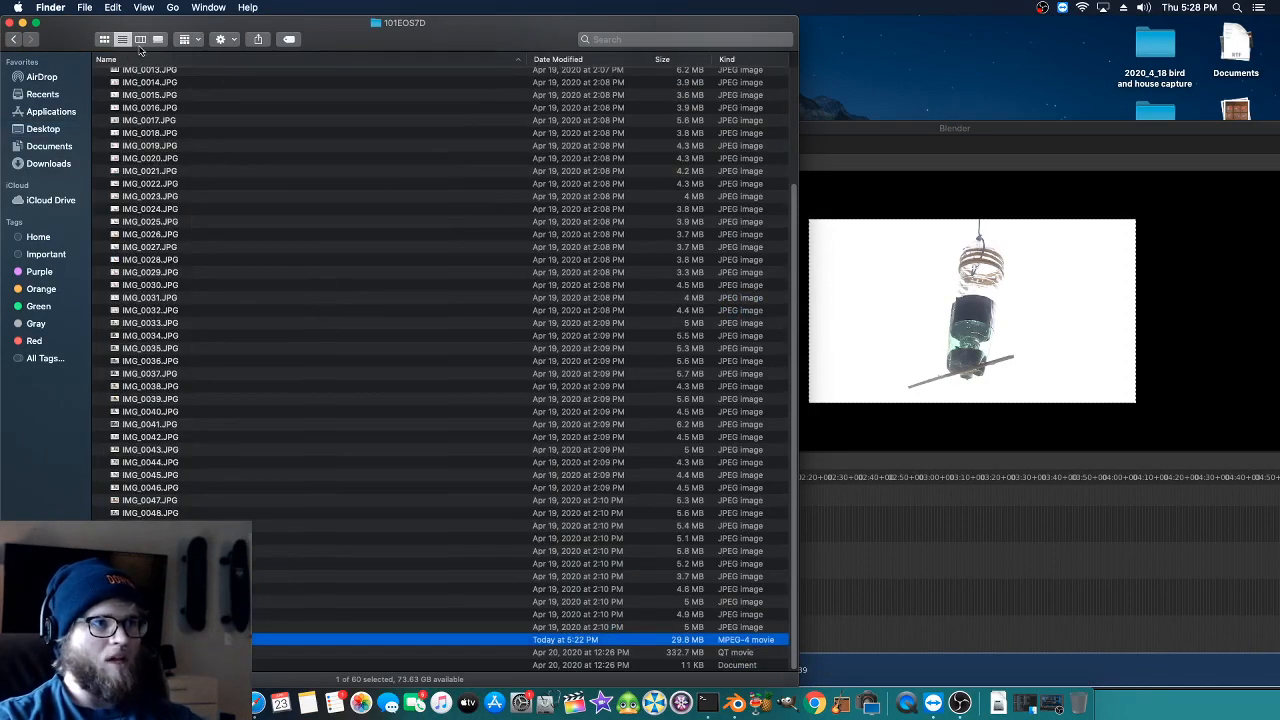
{"action": "left_click", "coordinate": [104, 39]}
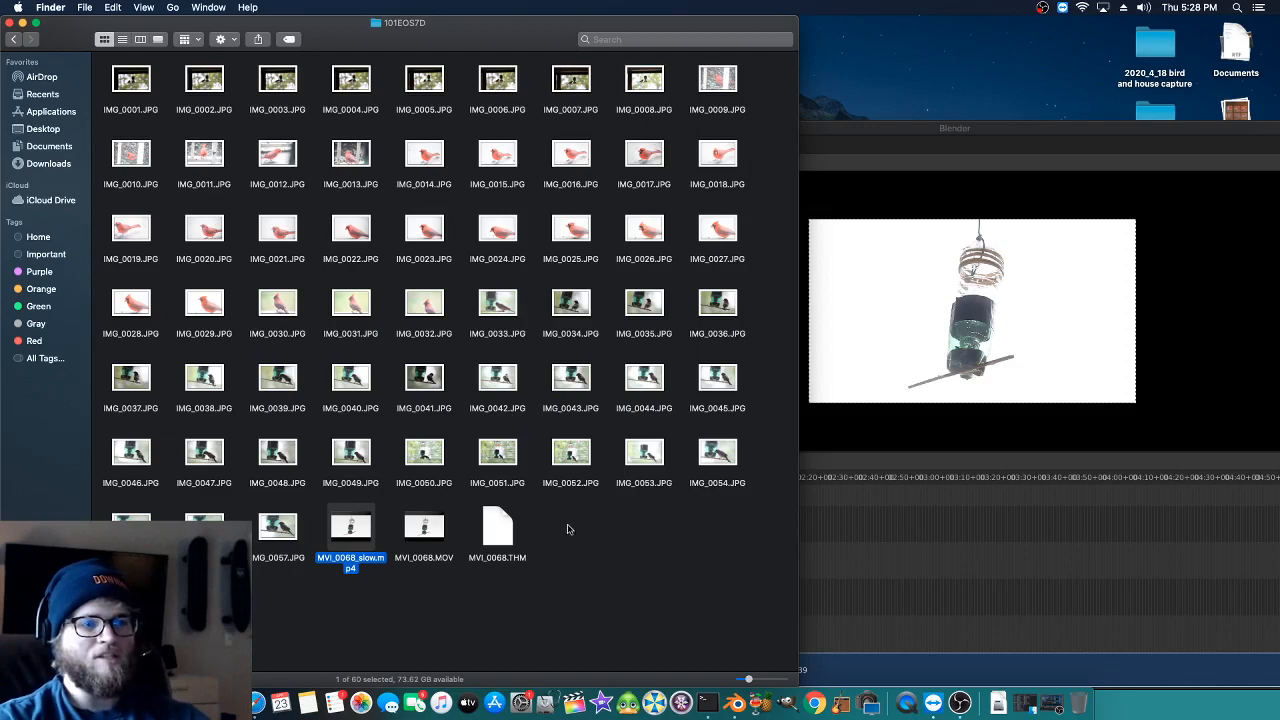
- Rebuild the video strip's proxy and timecode indices in Blender and inspect the generated BL_proxy folder in Finder
{"action": "double_click", "coordinate": [863, 130]}
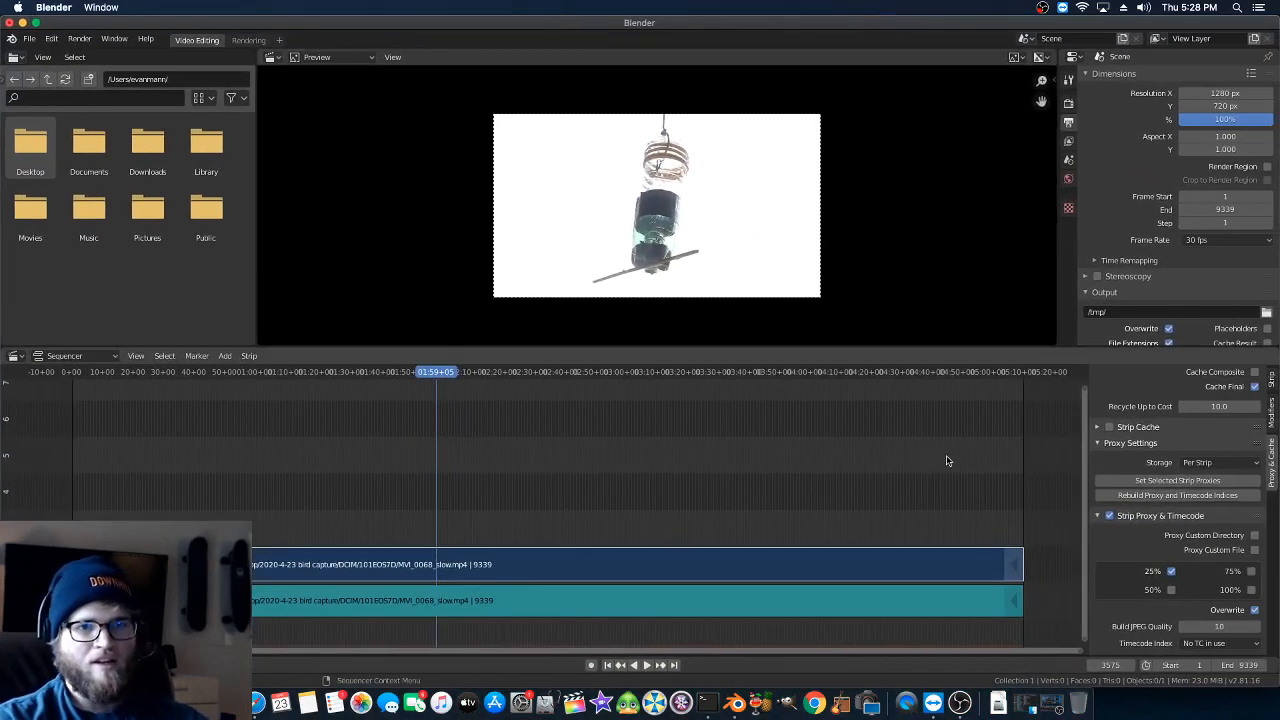
{"action": "left_click", "coordinate": [1129, 497]}
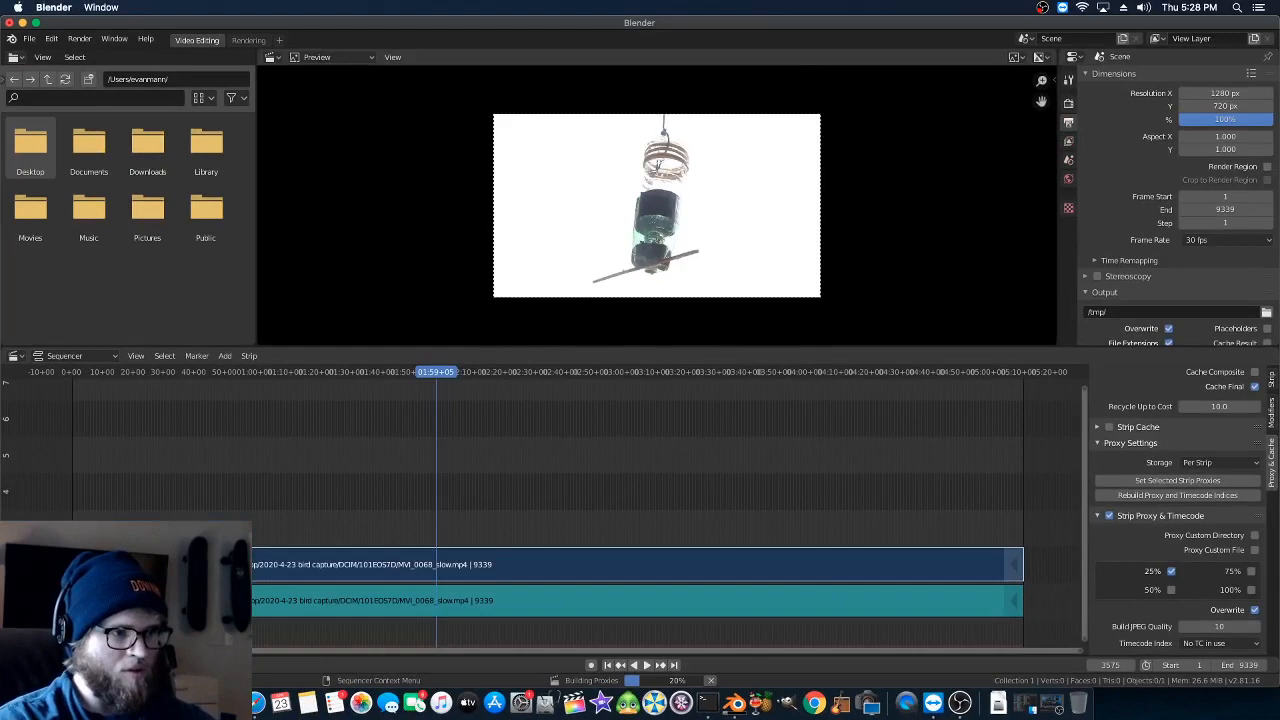
{"action": "left_click", "coordinate": [207, 702]}
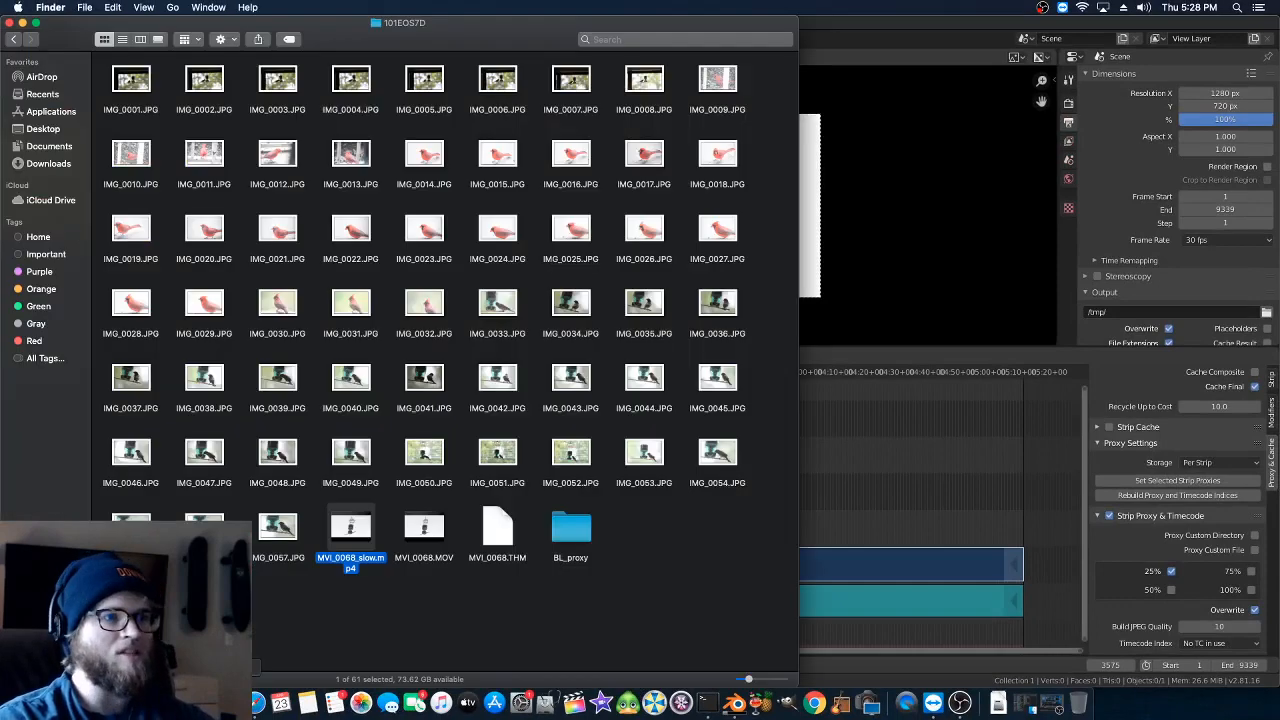
{"action": "double_click", "coordinate": [572, 530]}
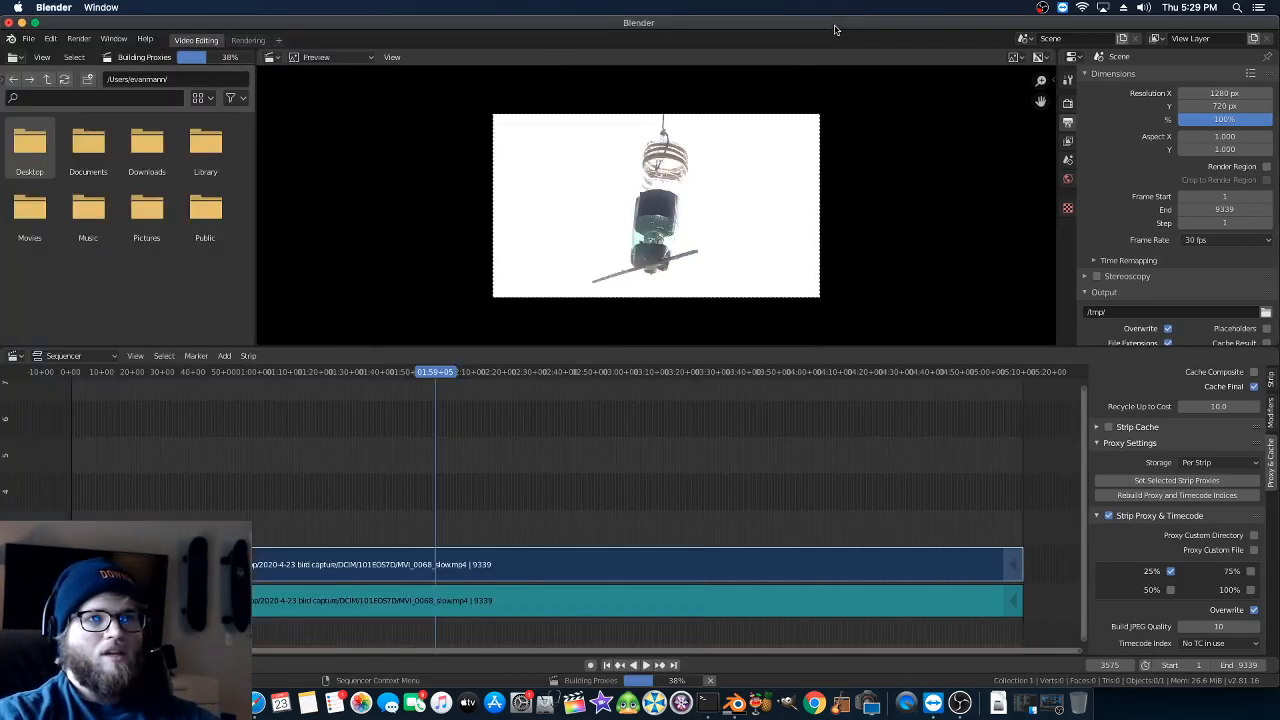
{"action": "left_click", "coordinate": [837, 32]}
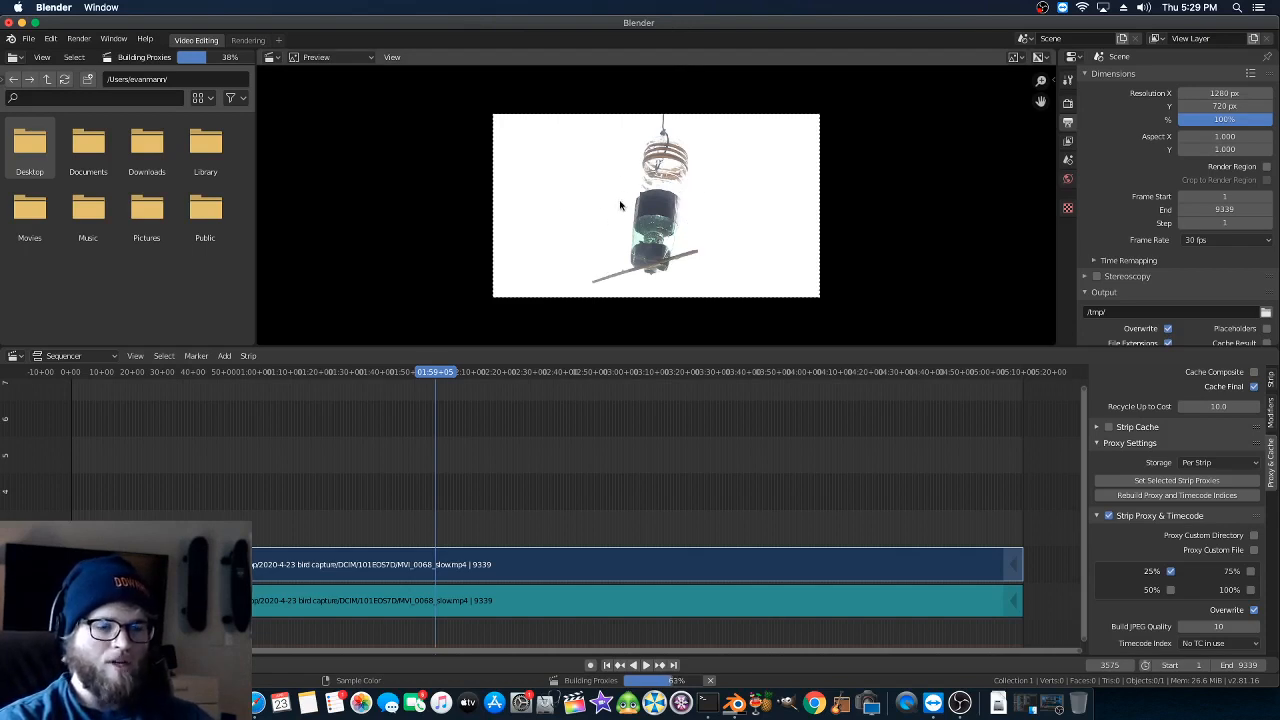
- Show the preview's sidebar and set its proxy render size to Proxy size 25%
{"action": "key", "text": "n"}
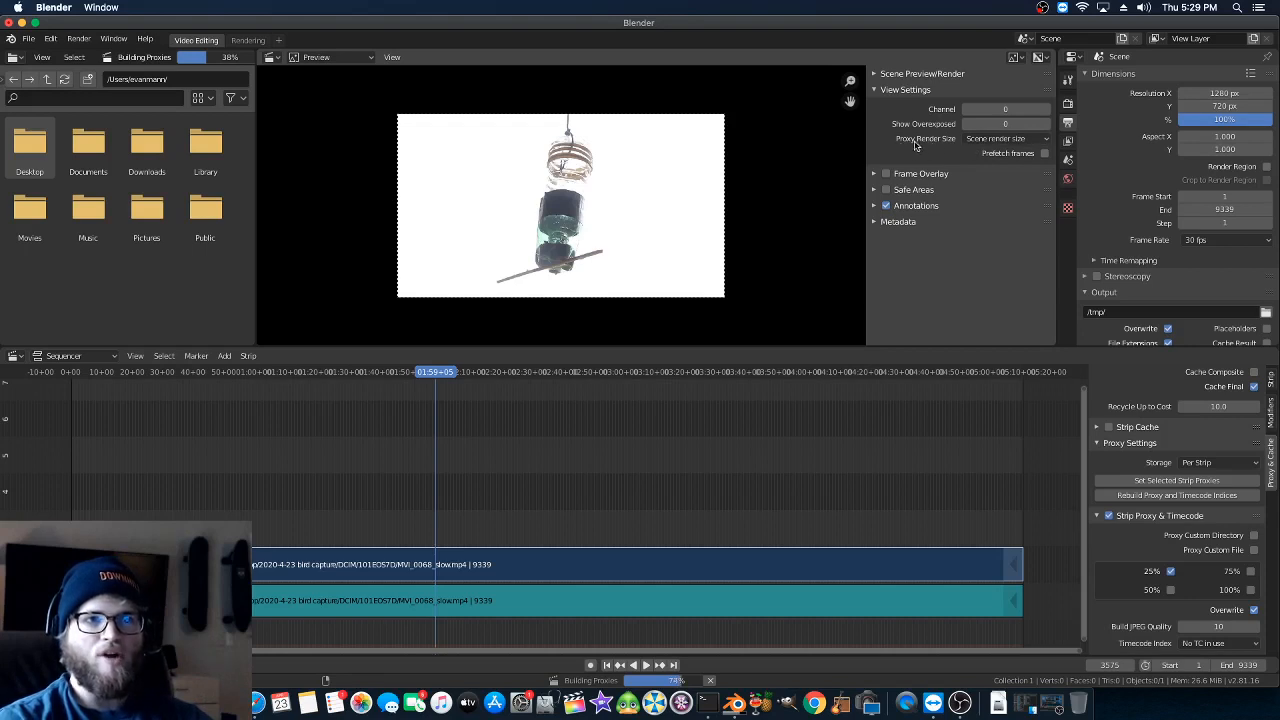
{"action": "left_click", "coordinate": [968, 139]}
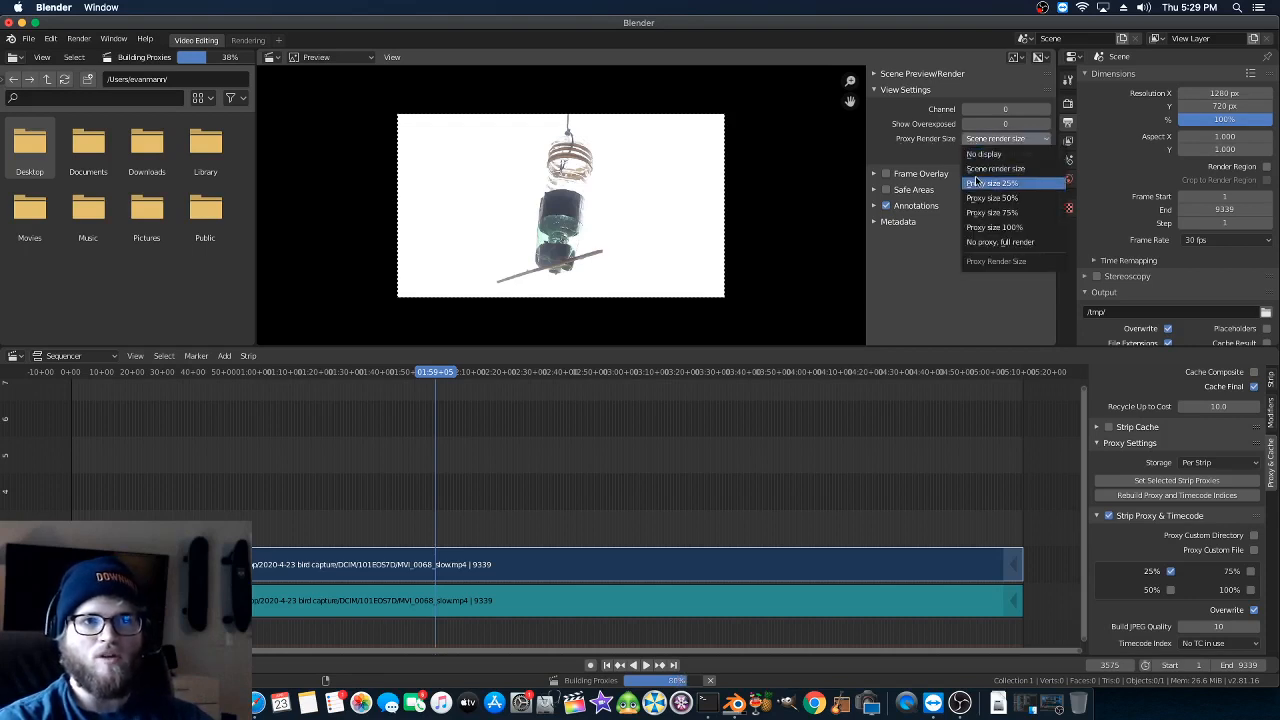
{"action": "left_click", "coordinate": [976, 182]}
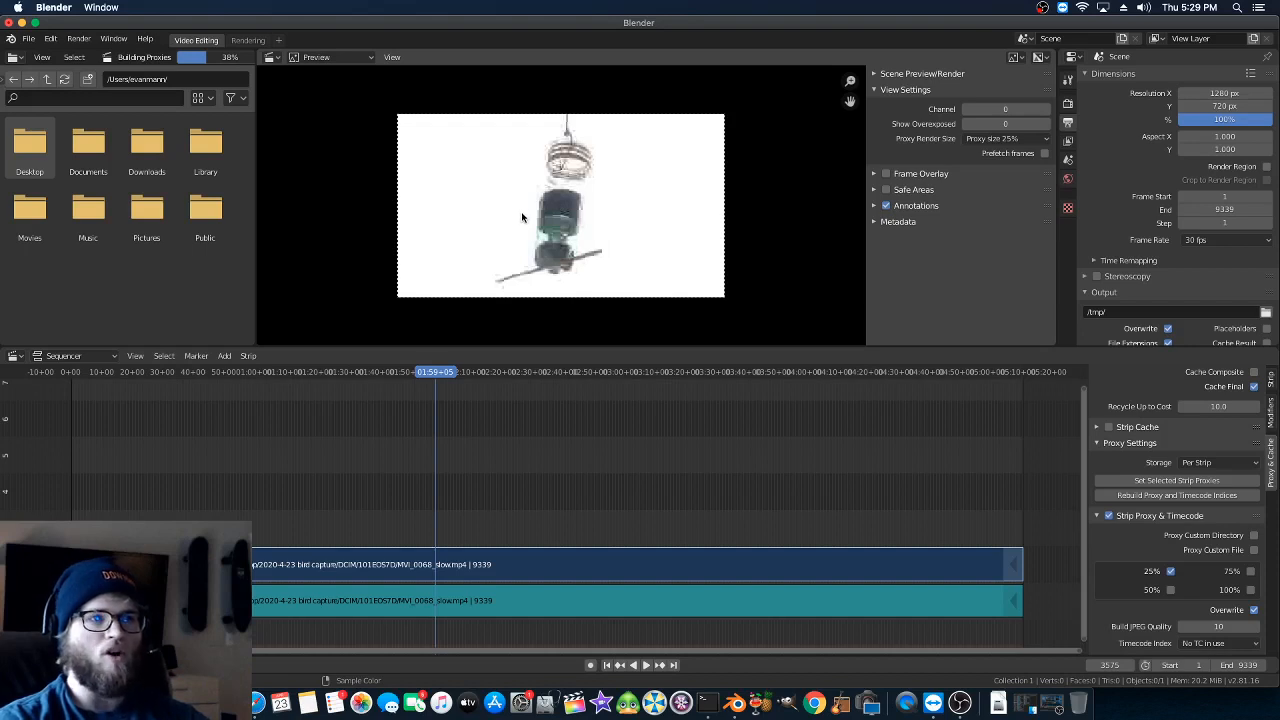
- Inspect the proxy image quality up close and fit the preview in its window
{"action": "scroll", "coordinate": [521, 217], "scroll_direction": "up", "scroll_amount": 2}
{"action": "left_click", "coordinate": [391, 57]}
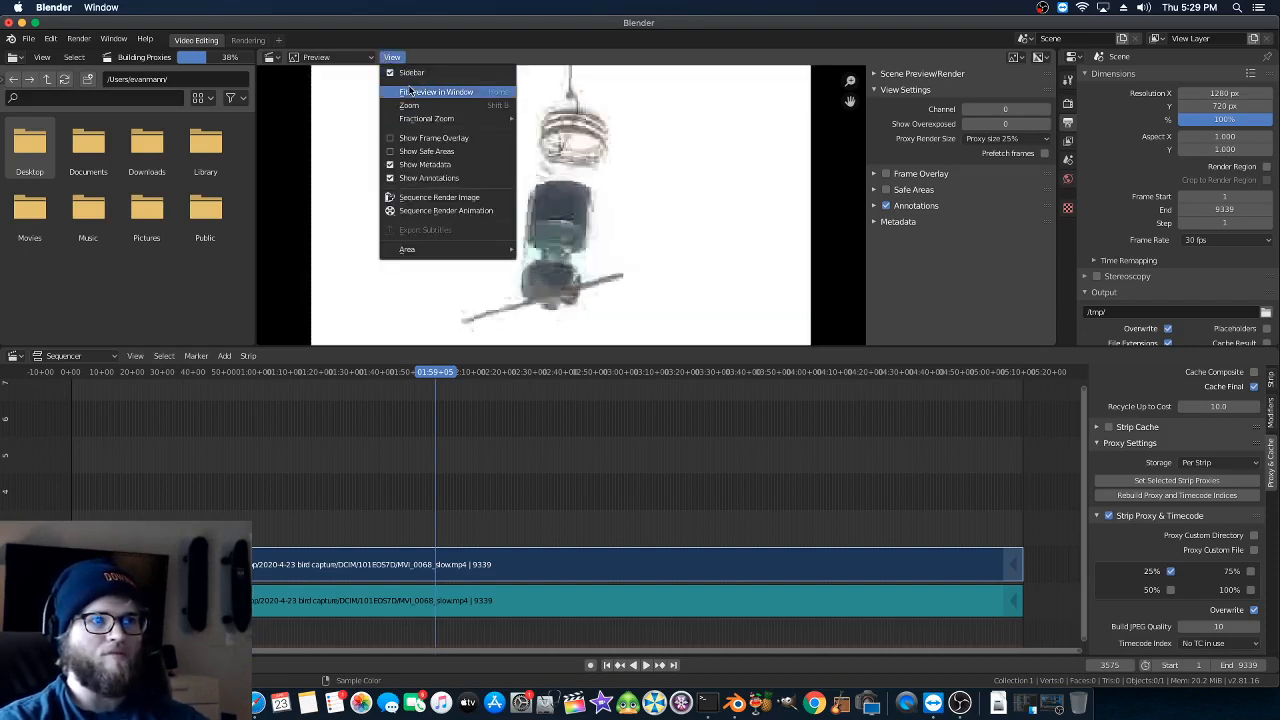
{"action": "left_click", "coordinate": [410, 92]}
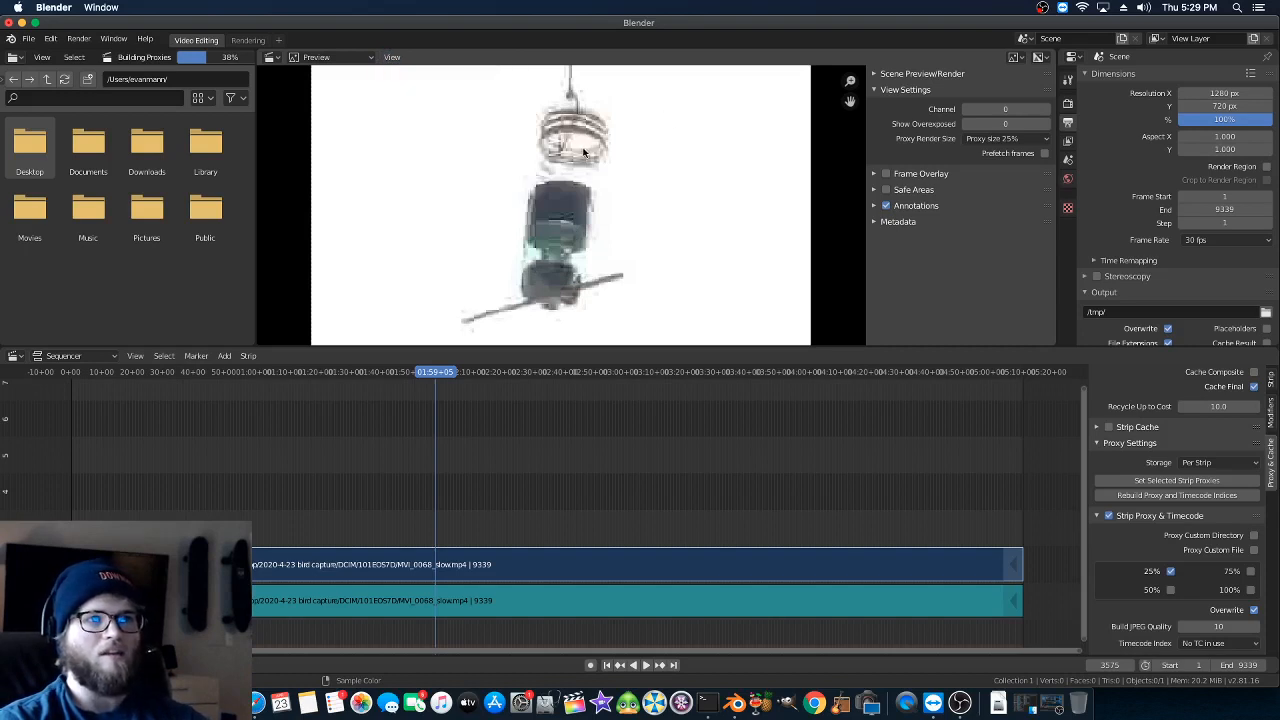
{"action": "scroll", "coordinate": [584, 152], "scroll_direction": "up", "scroll_amount": 2}
{"action": "scroll", "coordinate": [583, 153], "scroll_direction": "down", "scroll_amount": 3}
{"action": "scroll", "coordinate": [582, 153], "scroll_direction": "up", "scroll_amount": 3}
{"action": "scroll", "coordinate": [581, 155], "scroll_direction": "down", "scroll_amount": 2}
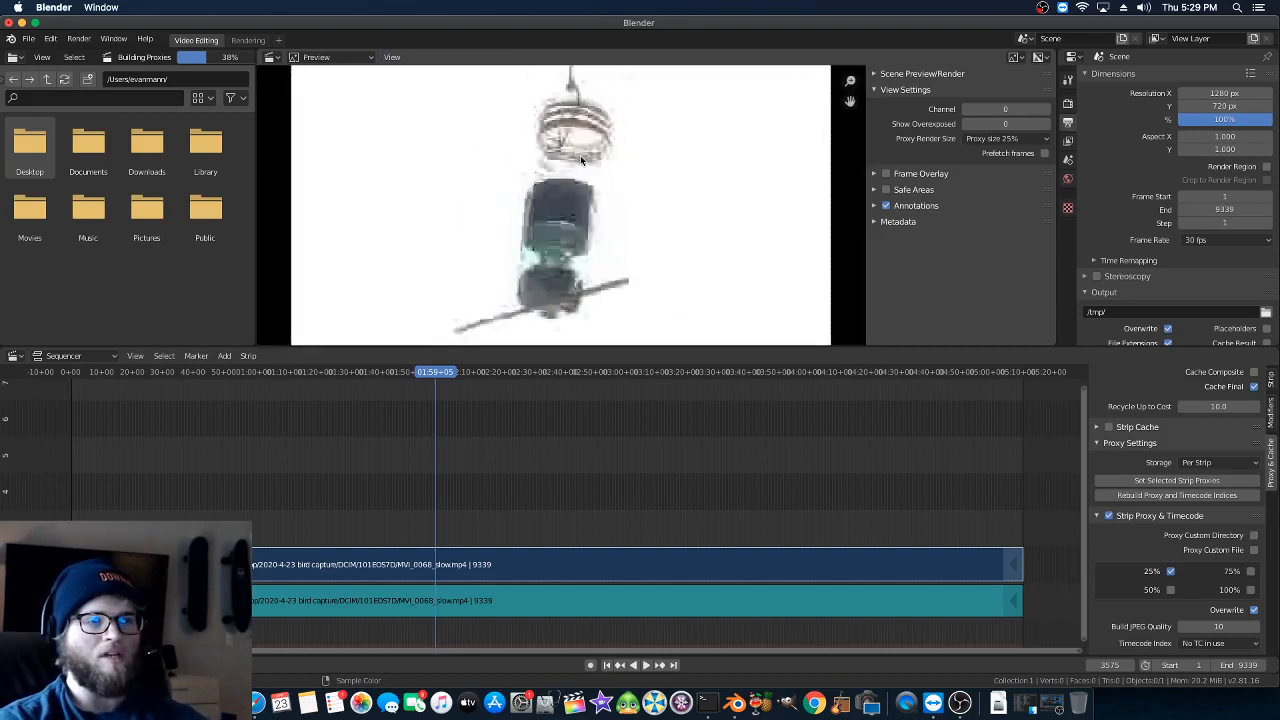
{"action": "scroll", "coordinate": [580, 155], "scroll_direction": "down", "scroll_amount": 4}
{"action": "left_click", "coordinate": [392, 57]}
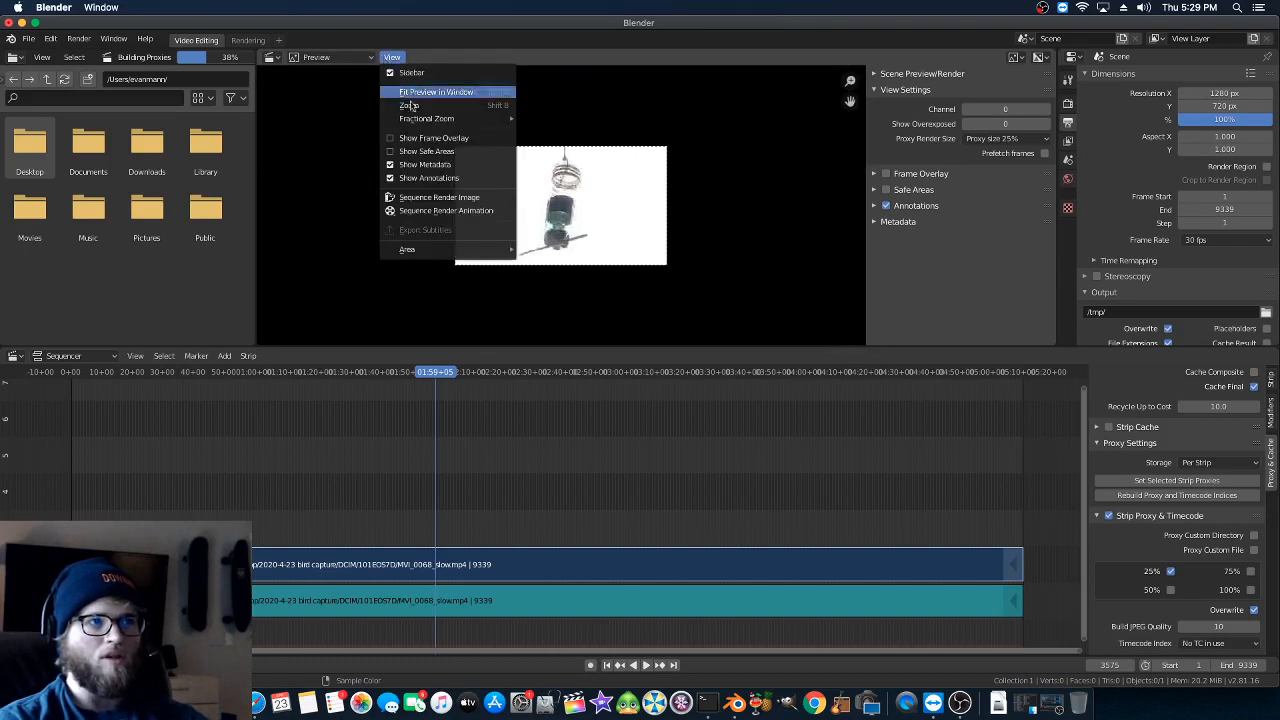
{"action": "left_click", "coordinate": [410, 96]}
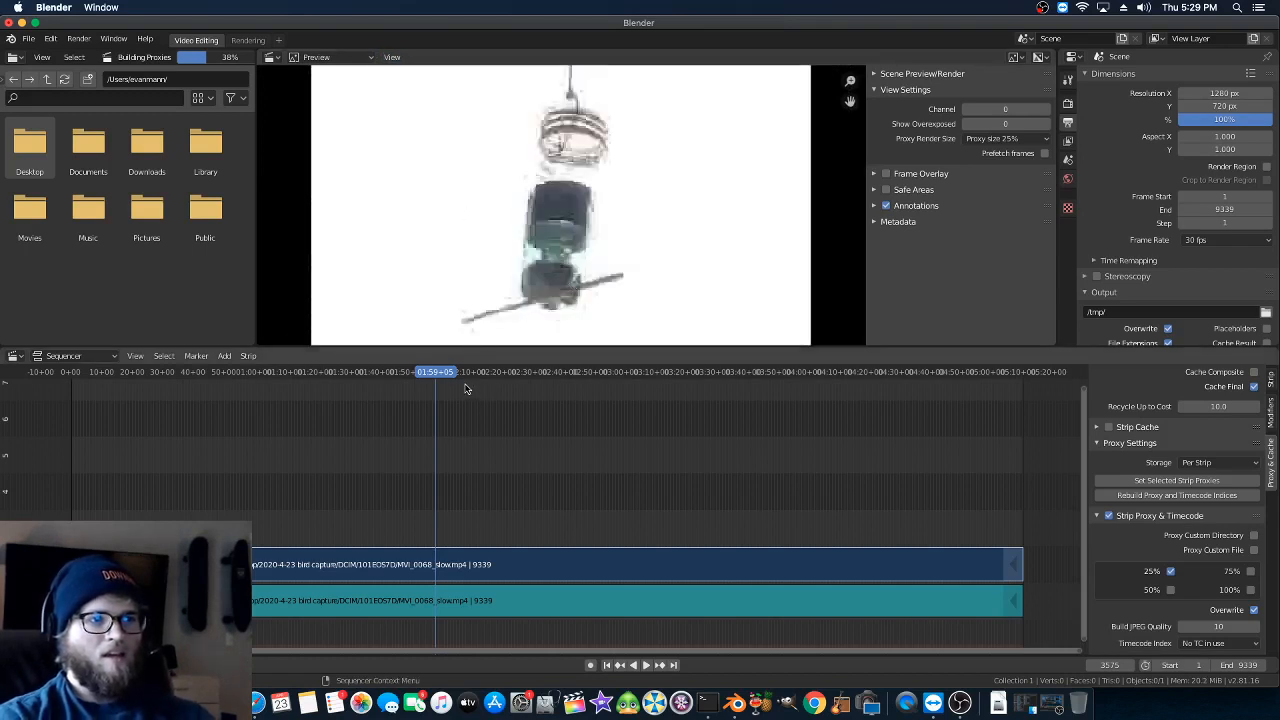
- Scrub the playhead to frame 6350 and delete the audio strip from the sequence
{"action": "left_click_drag", "start_coordinate": [467, 374], "coordinate": [720, 424]}
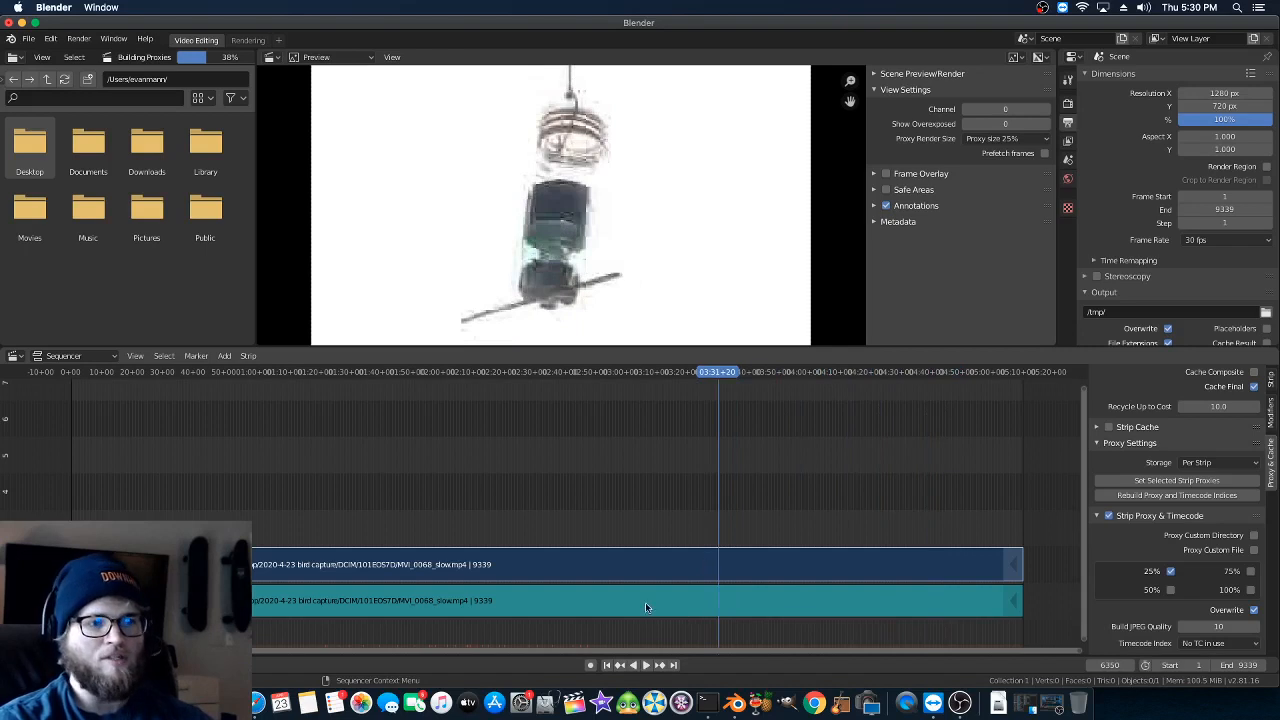
{"action": "left_click", "coordinate": [644, 601]}
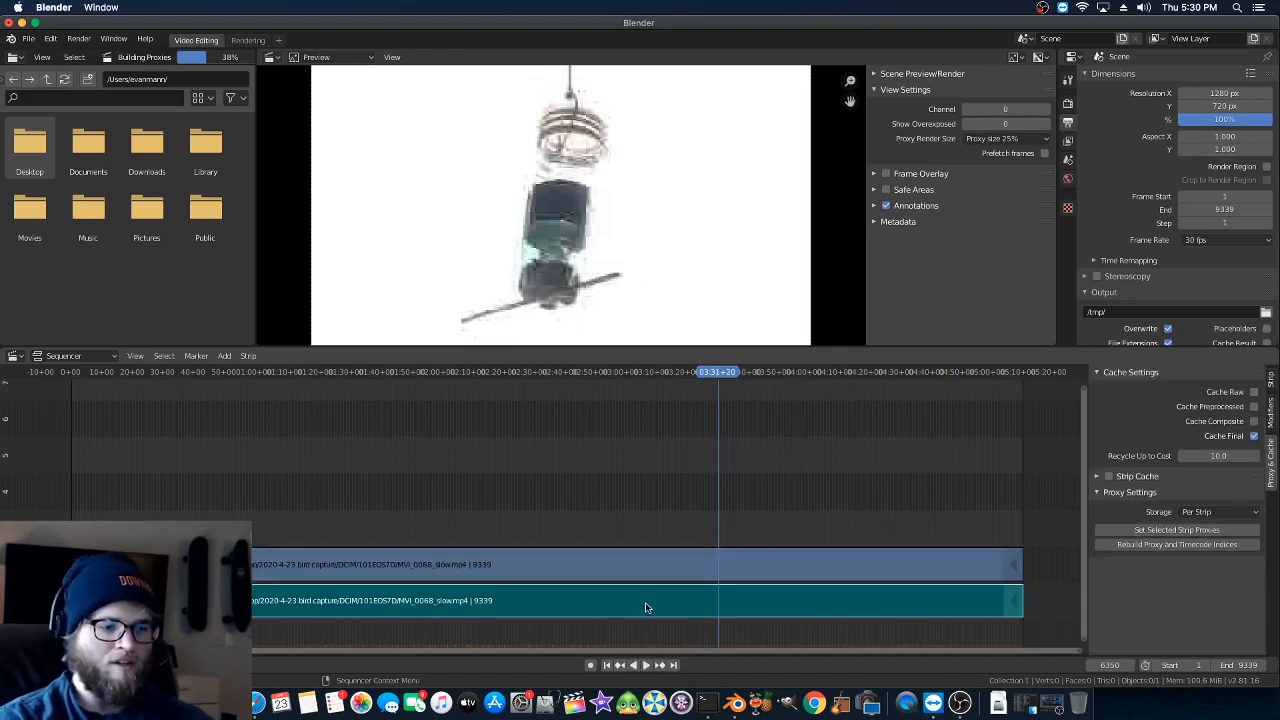
{"action": "key", "text": "x"}
{"action": "left_click", "coordinate": [645, 607]}
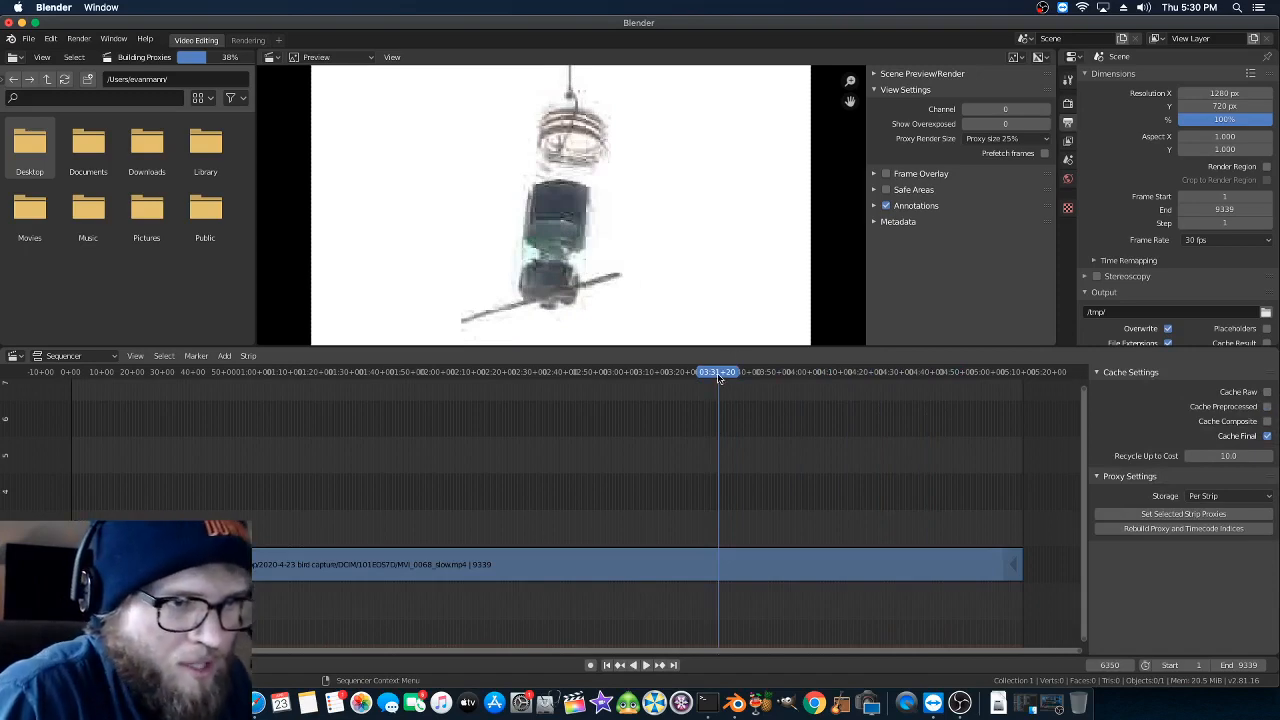
- Play back around frame 7000 to locate the bird's arrival, split the video strip at frame 6996, and delete the portion before it
{"action": "left_click_drag", "start_coordinate": [718, 372], "coordinate": [788, 391]}
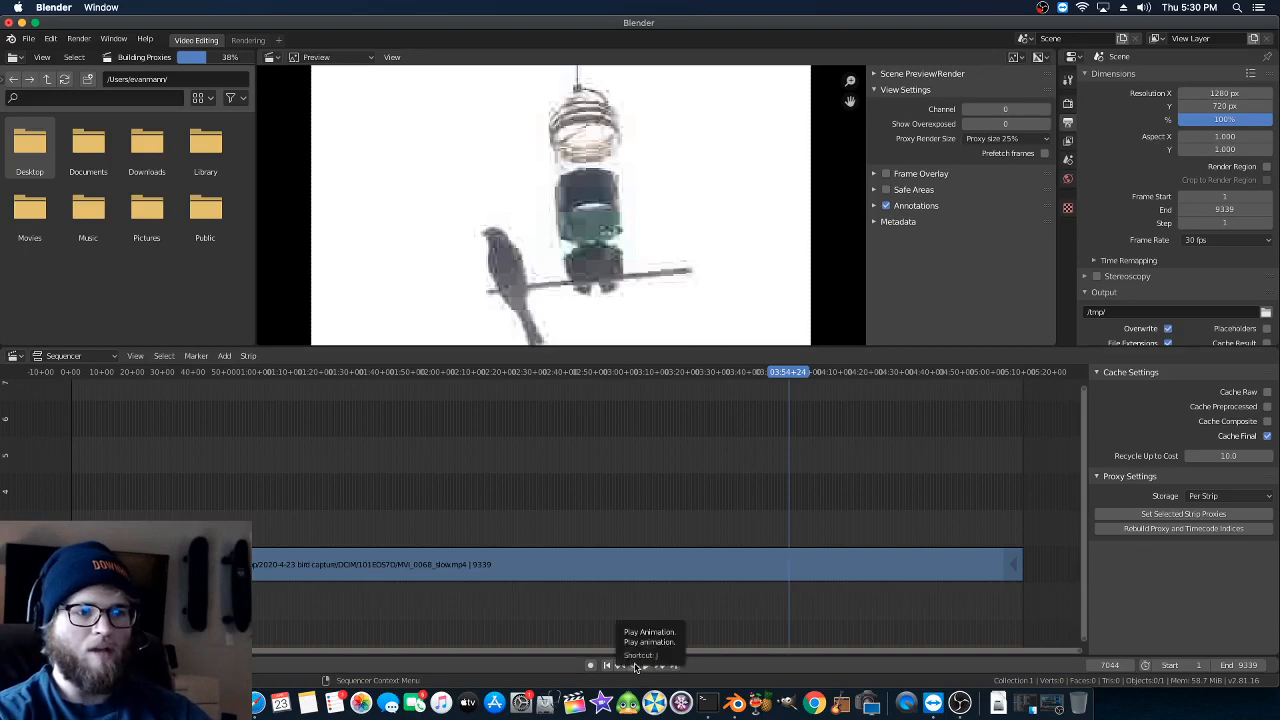
{"action": "left_click", "coordinate": [634, 666]}
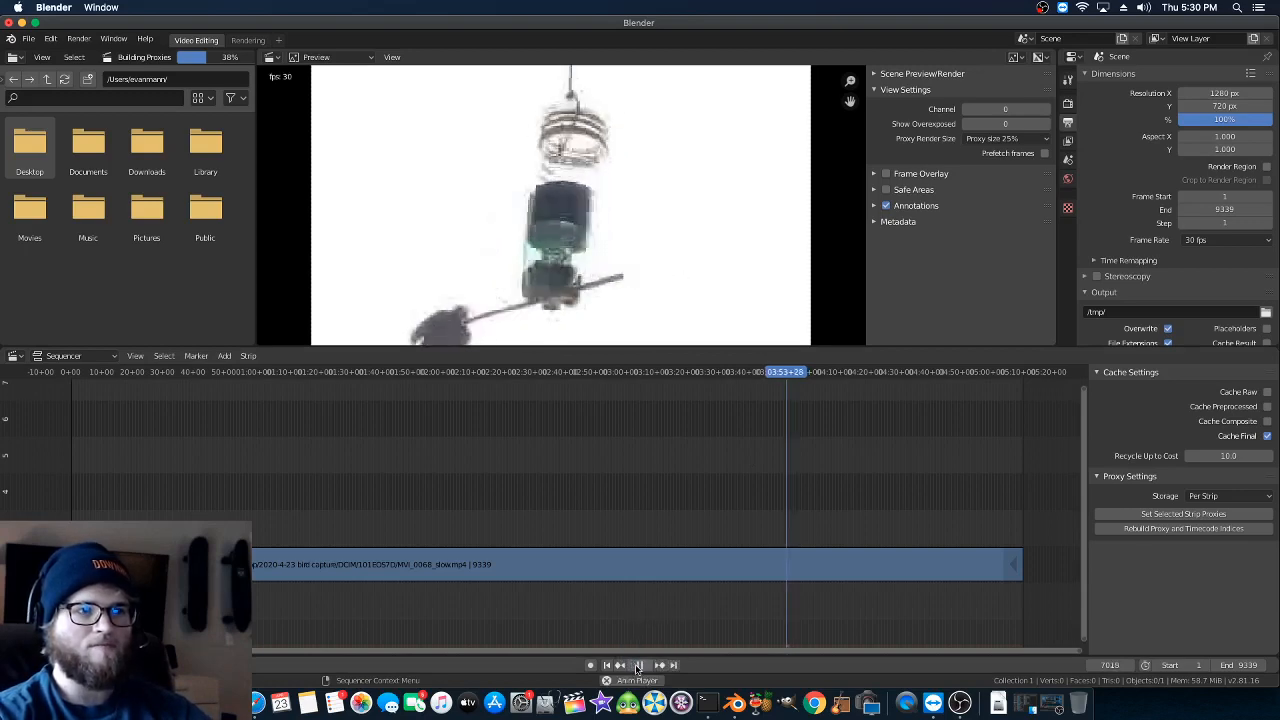
{"action": "left_click", "coordinate": [638, 666]}
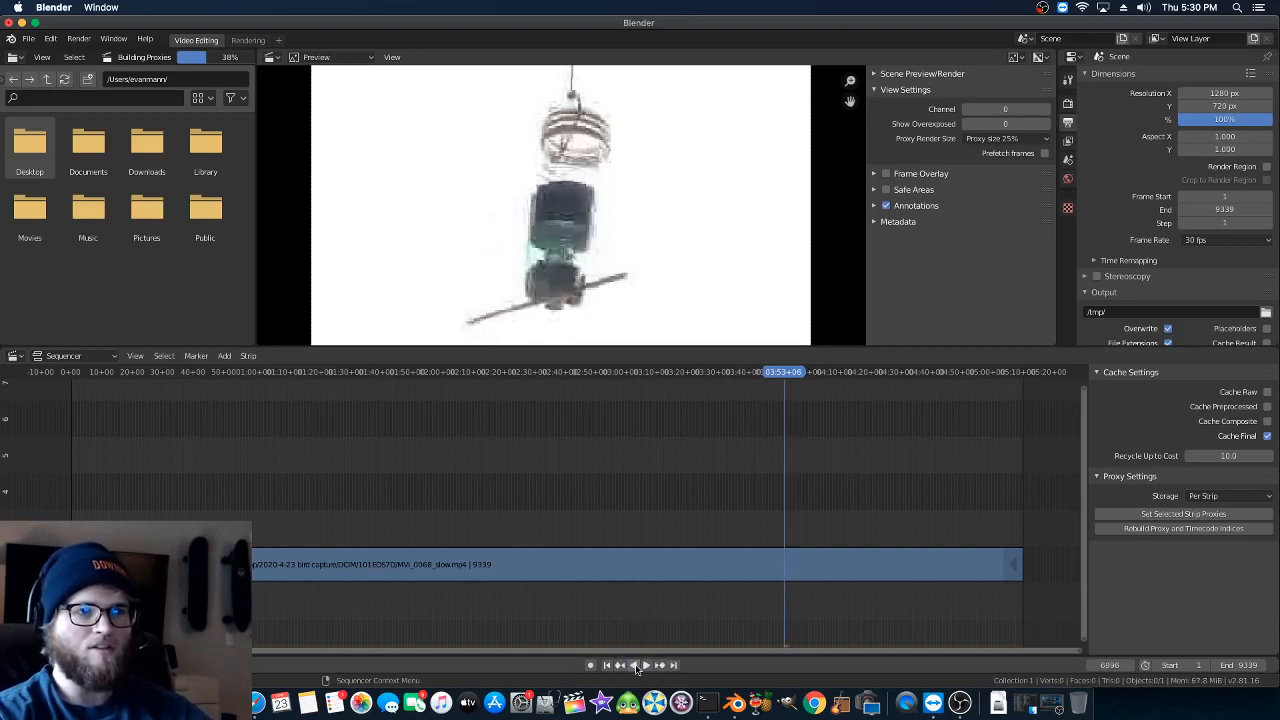
{"action": "left_click", "coordinate": [771, 571]}
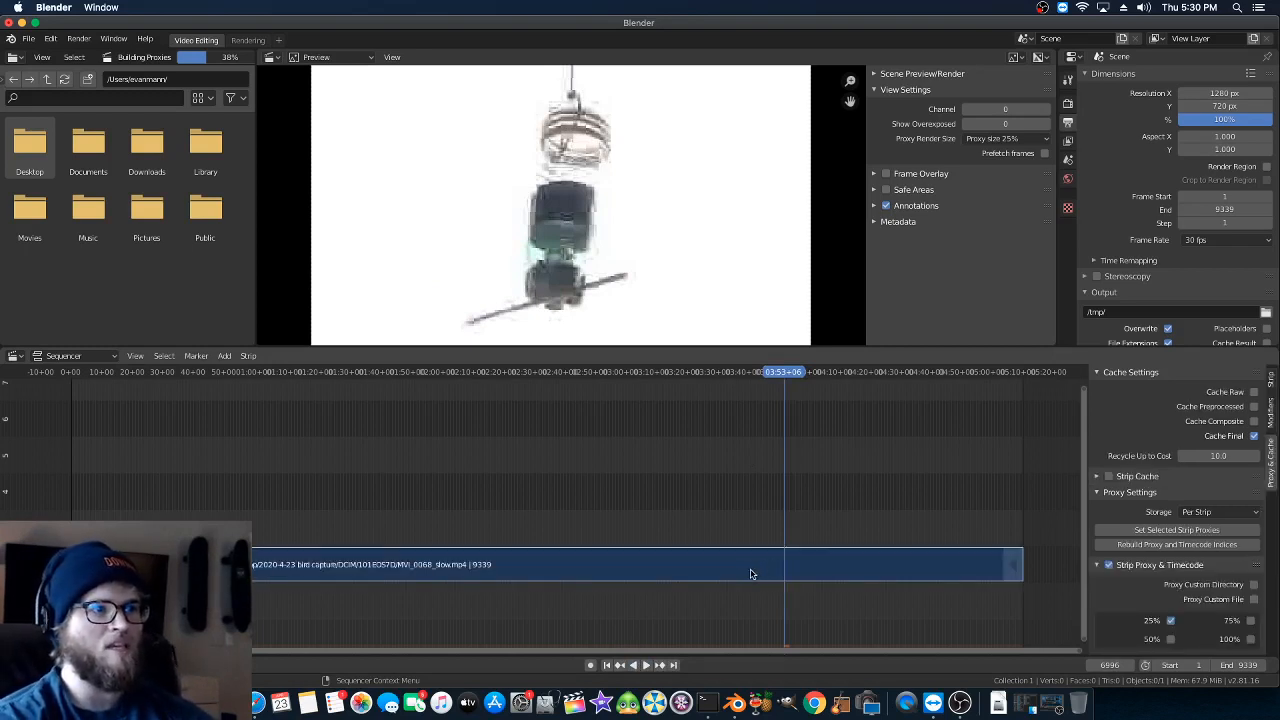
{"action": "left_click", "coordinate": [249, 357]}
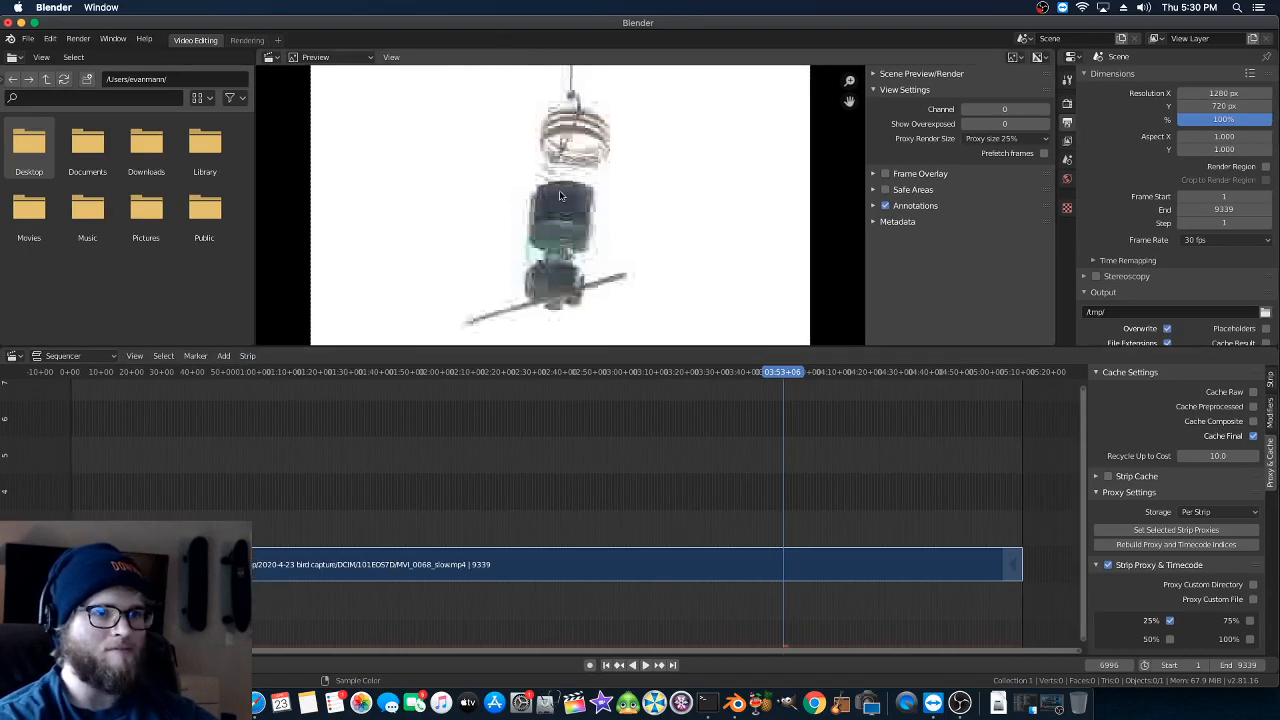
{"action": "key", "text": "k"}
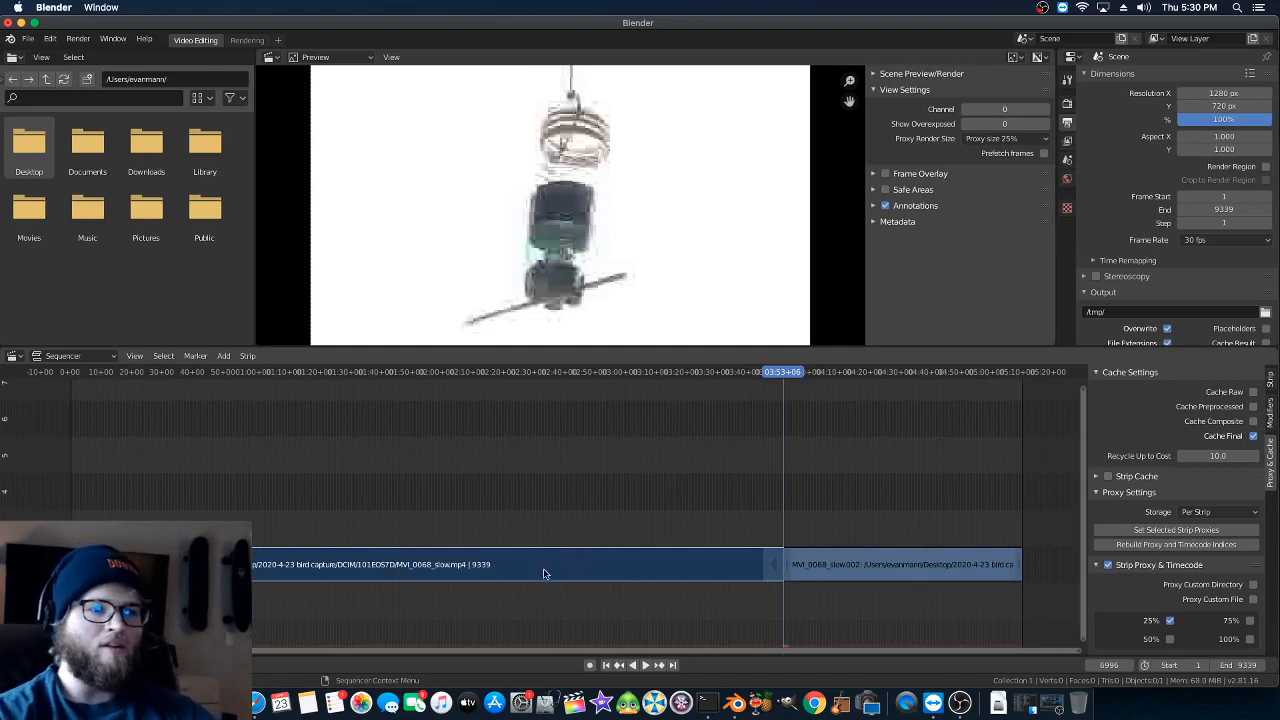
{"action": "key", "text": "x"}
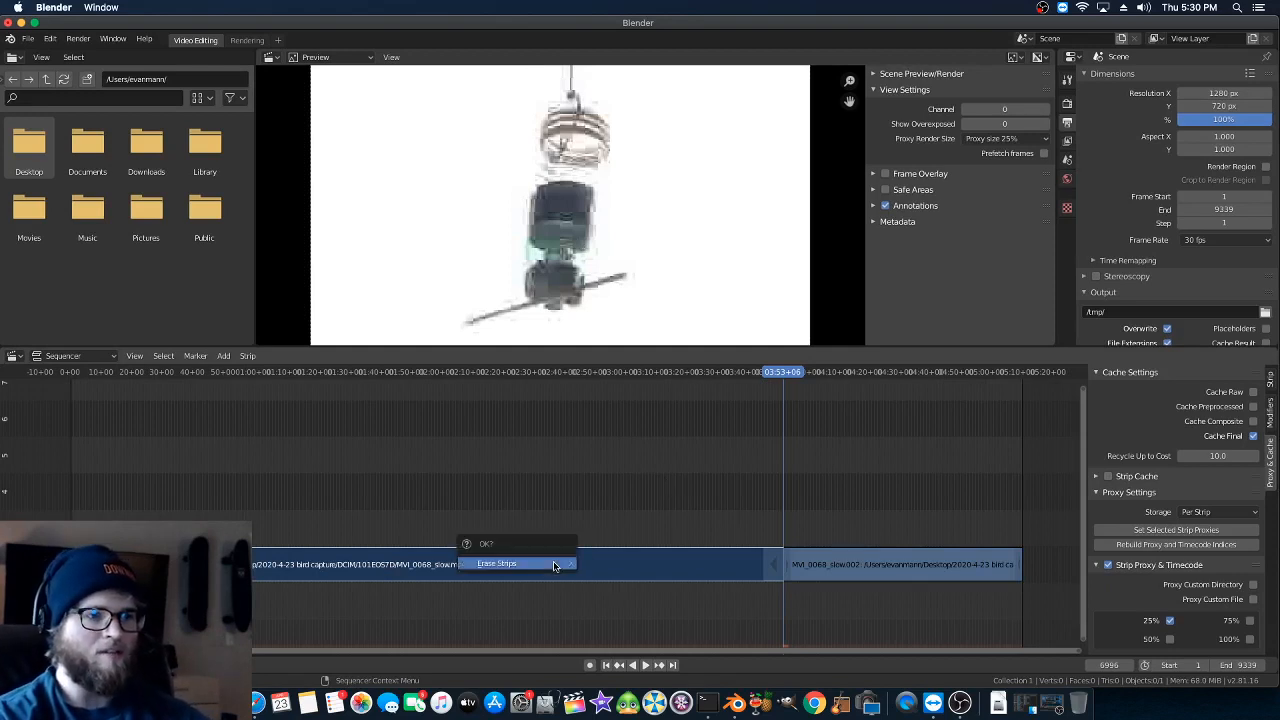
{"action": "left_click", "coordinate": [552, 564]}
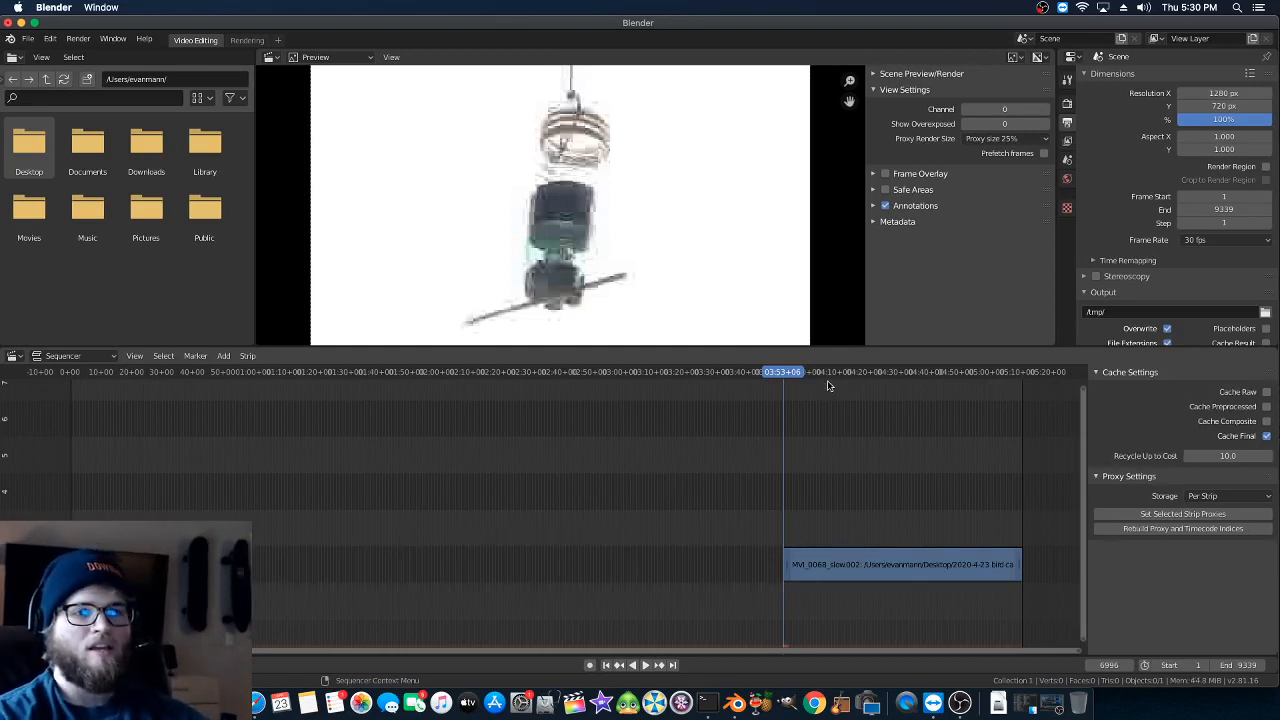
- Play on from frame 8399 to the bird's departure, split the remaining strip at frame 8492, and delete the portion after it
{"action": "left_click_drag", "start_coordinate": [818, 374], "coordinate": [924, 373]}
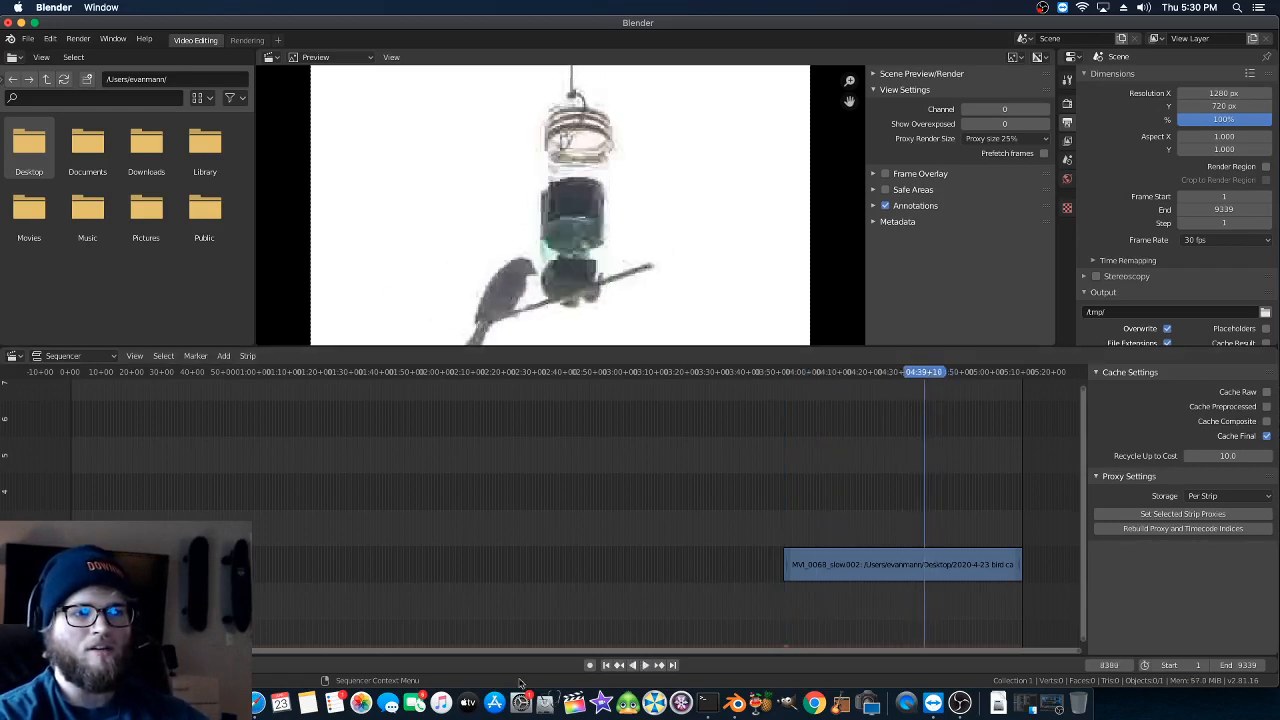
{"action": "left_click", "coordinate": [645, 665]}
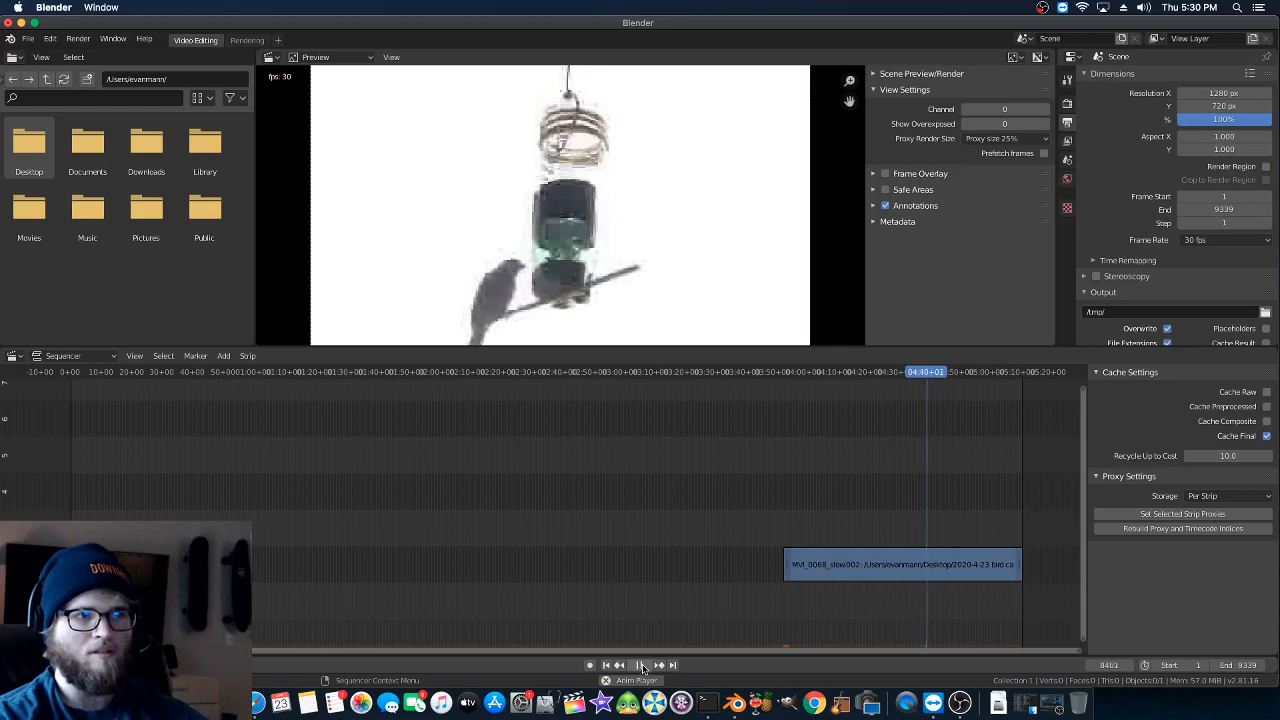
{"action": "left_click", "coordinate": [642, 668]}
{"action": "left_click", "coordinate": [642, 668]}
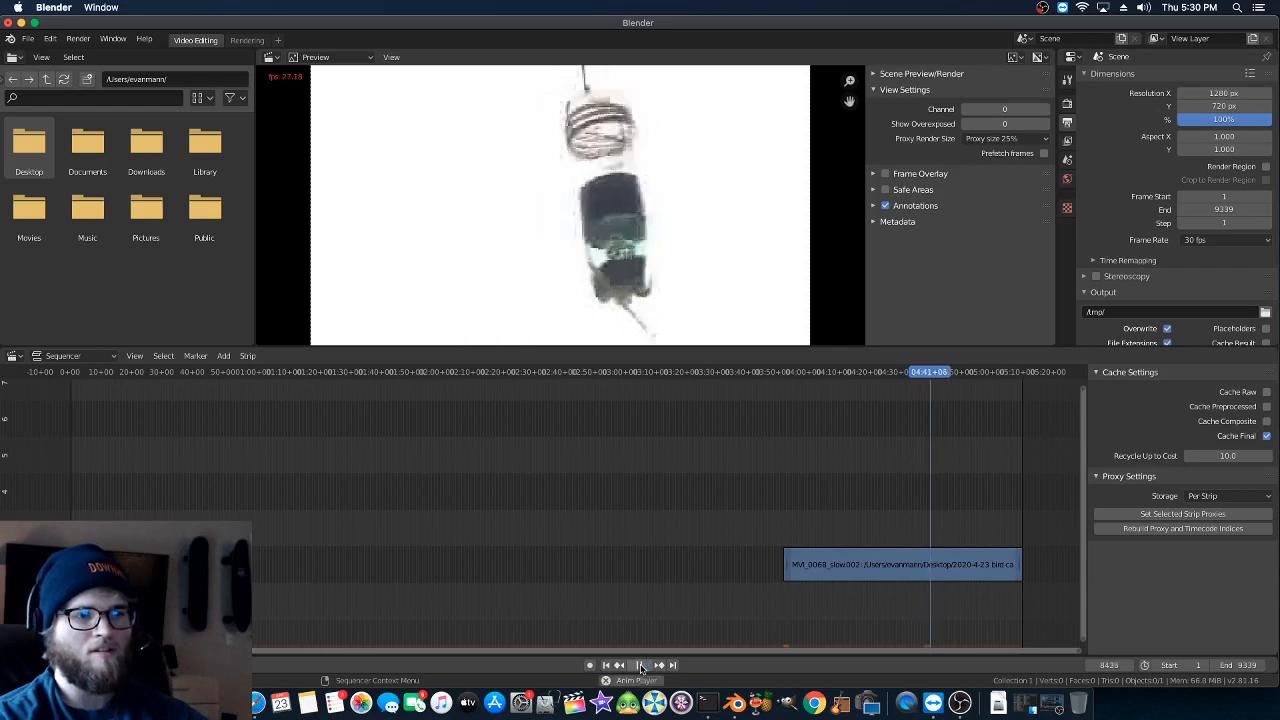
{"action": "left_click", "coordinate": [642, 666]}
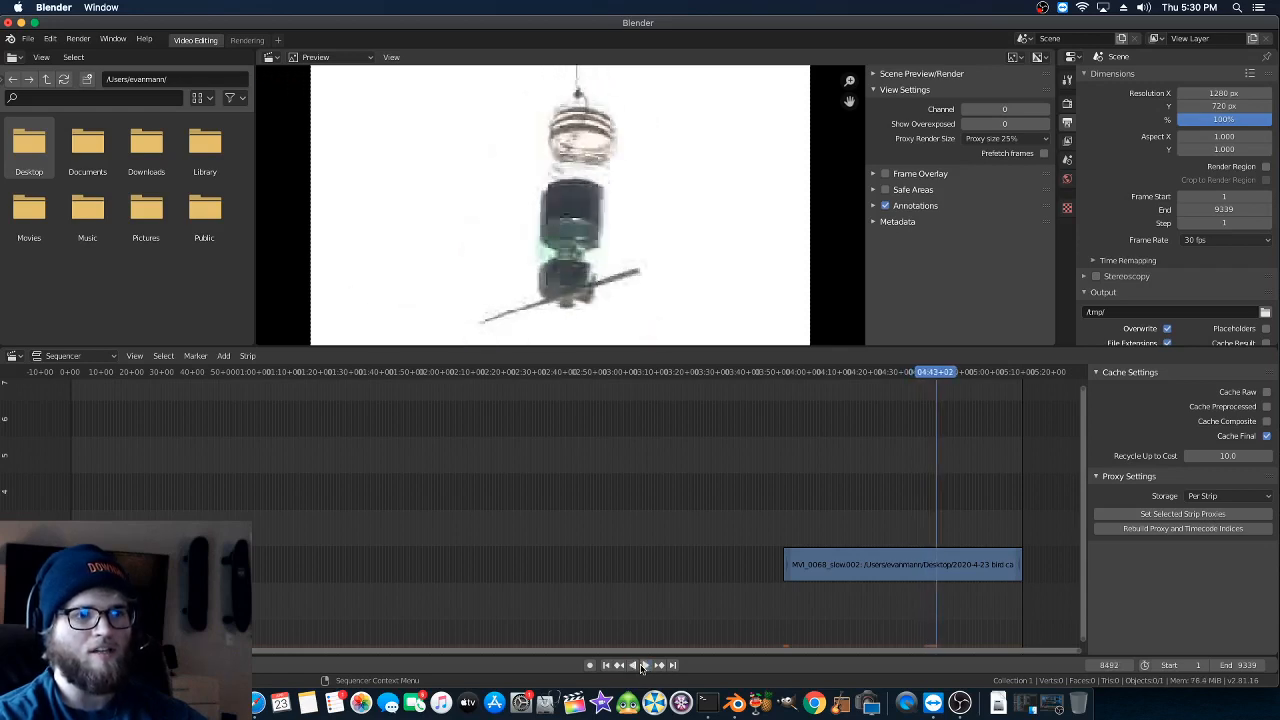
{"action": "left_click", "coordinate": [855, 574]}
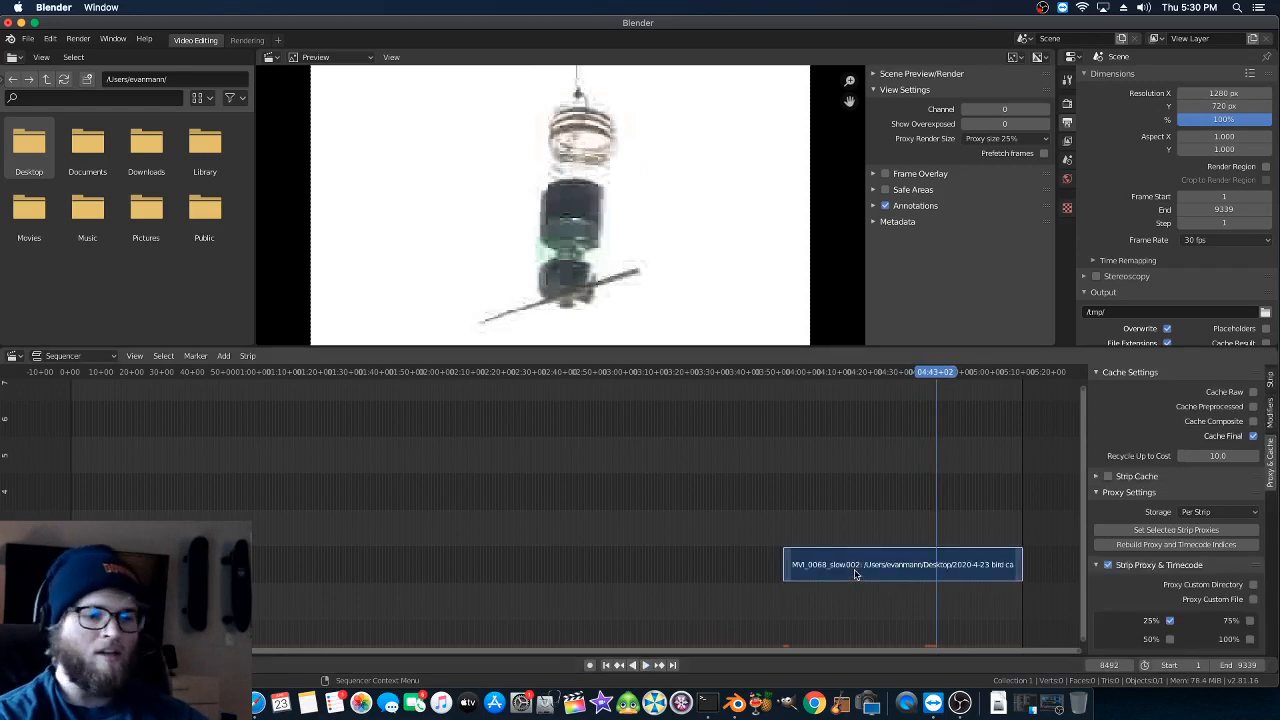
{"action": "key", "text": "k"}
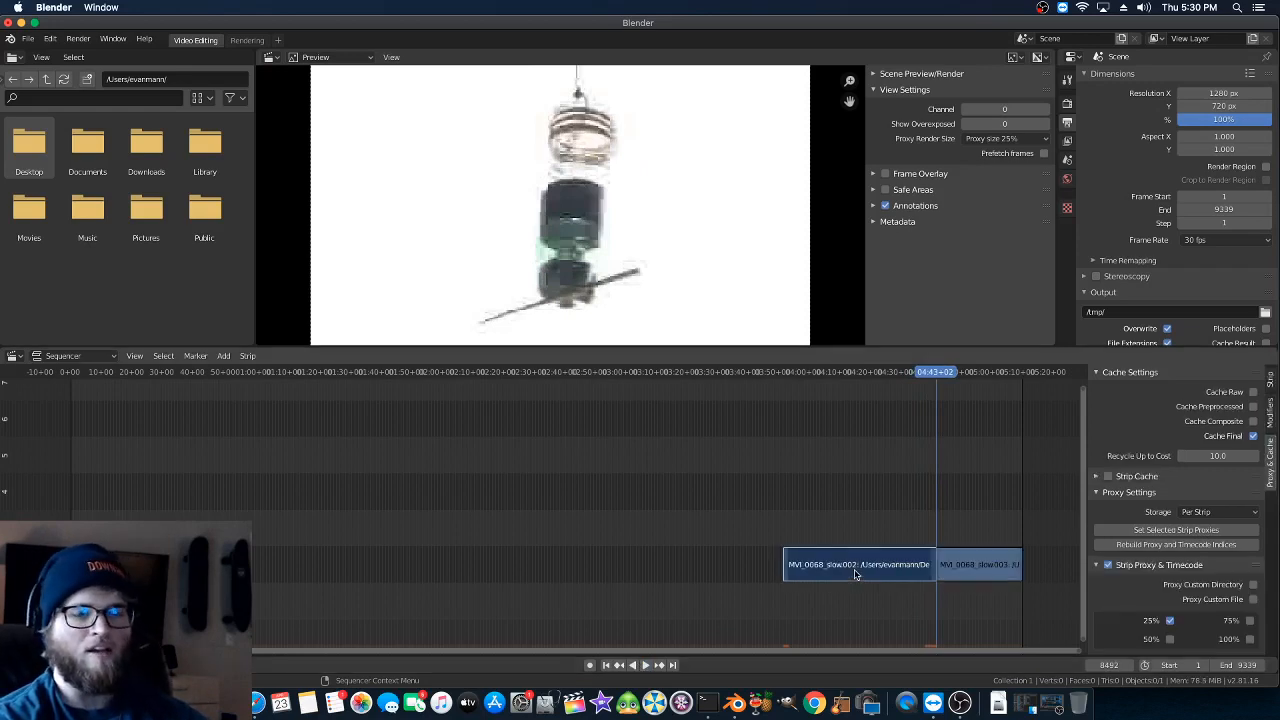
{"action": "left_click", "coordinate": [961, 568]}
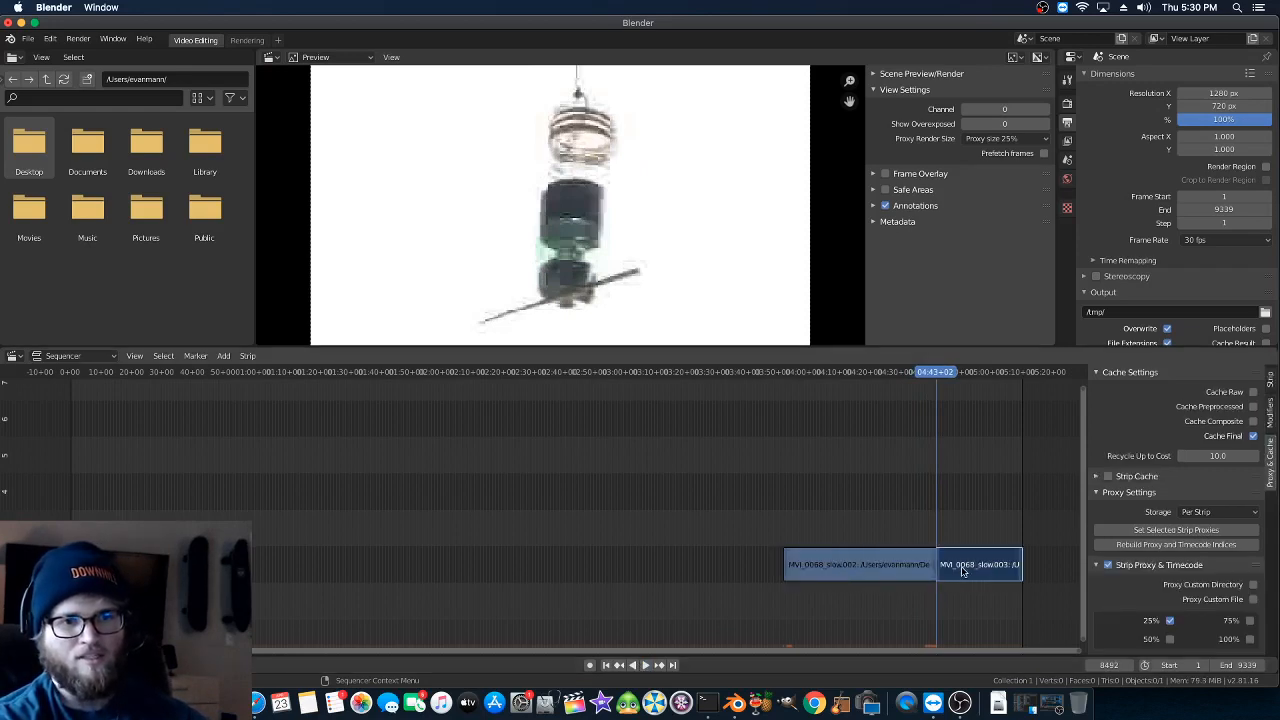
{"action": "key", "text": "x"}
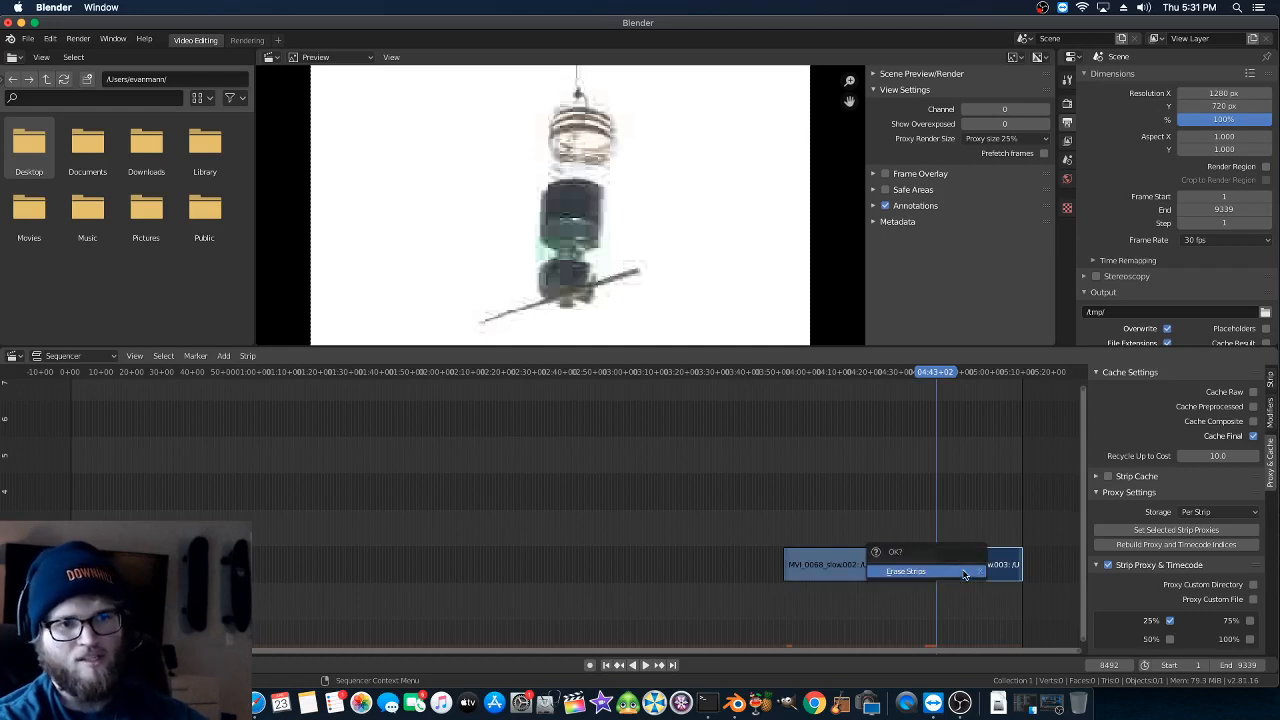
{"action": "left_click", "coordinate": [965, 574]}
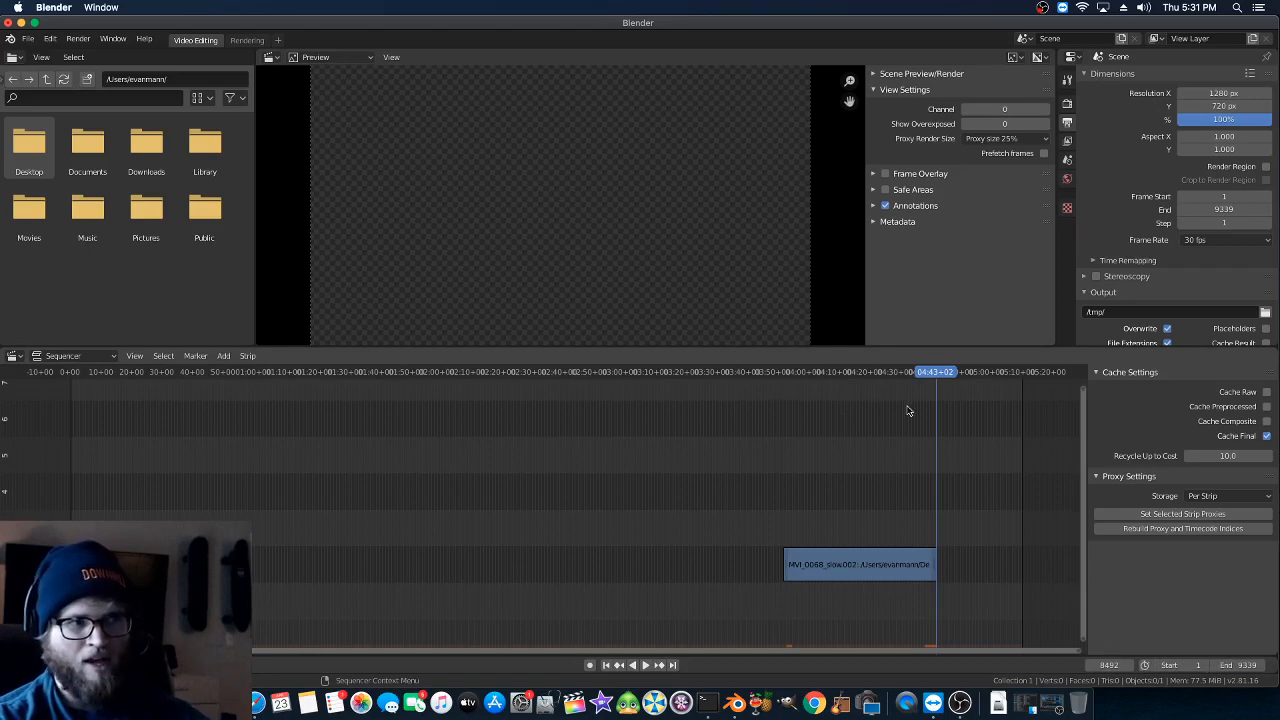
- Return the playhead to frame 0 and move the trimmed strip earlier in the same channel, starting at about frame 3605
{"action": "left_click_drag", "start_coordinate": [196, 380], "coordinate": [27, 378]}
{"action": "key", "text": "Escape"}
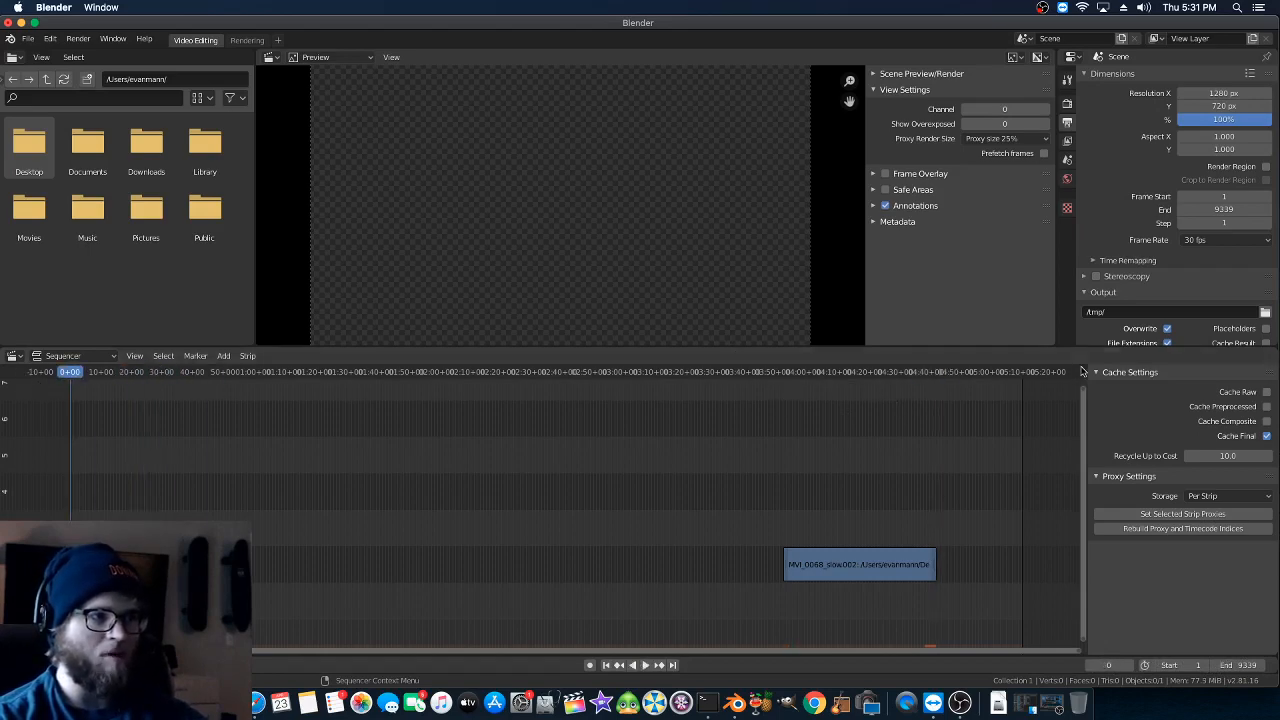
{"action": "left_click", "coordinate": [841, 563]}
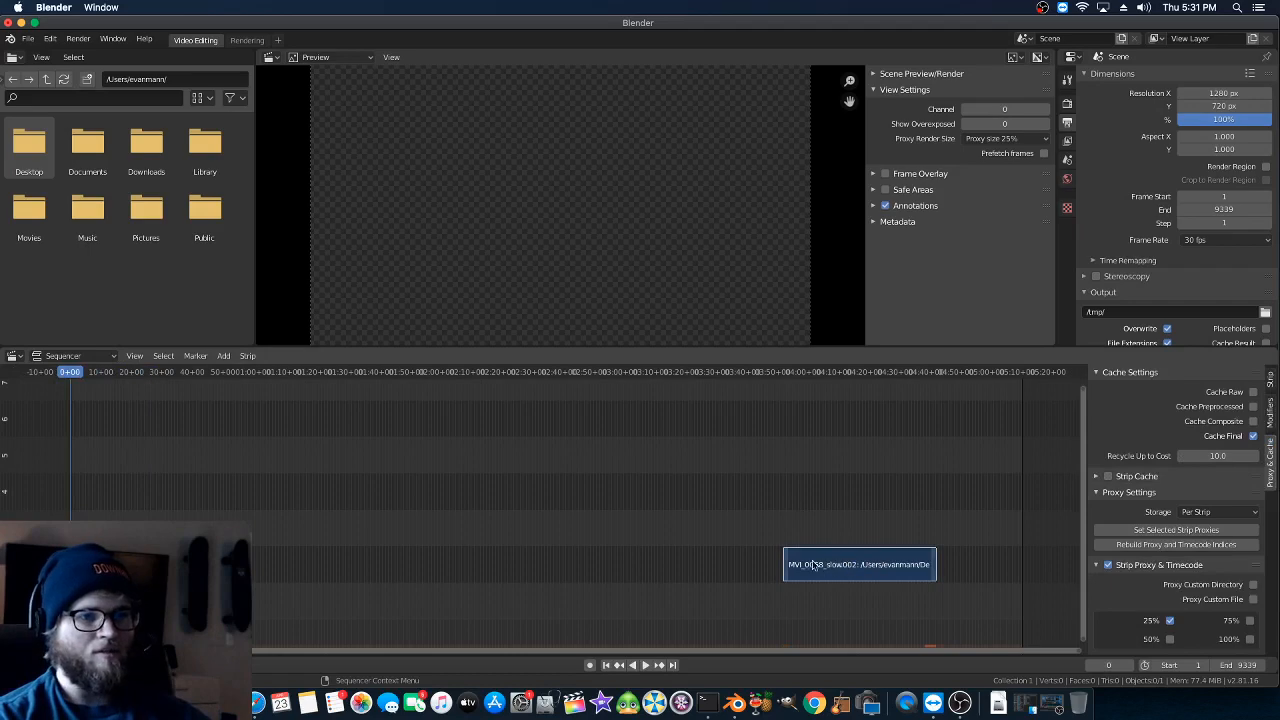
{"action": "left_click_drag", "start_coordinate": [827, 564], "coordinate": [286, 556]}
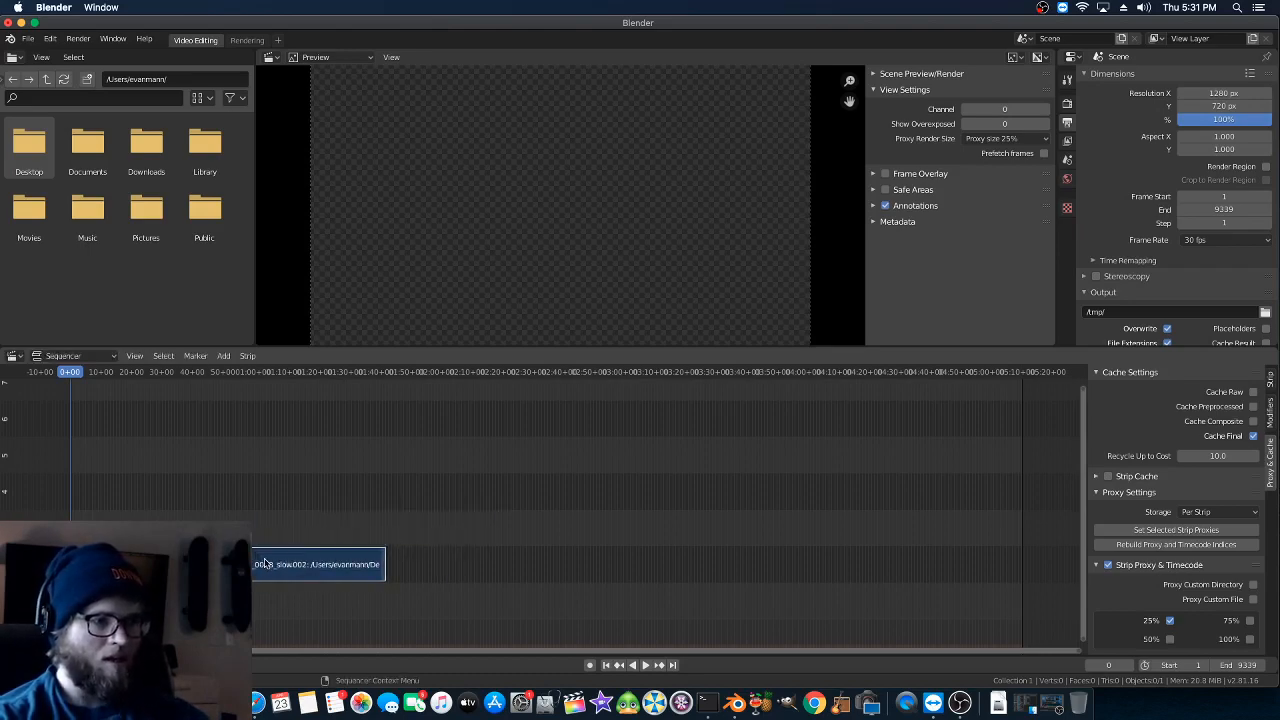
{"action": "left_click_drag", "start_coordinate": [265, 563], "coordinate": [470, 558]}
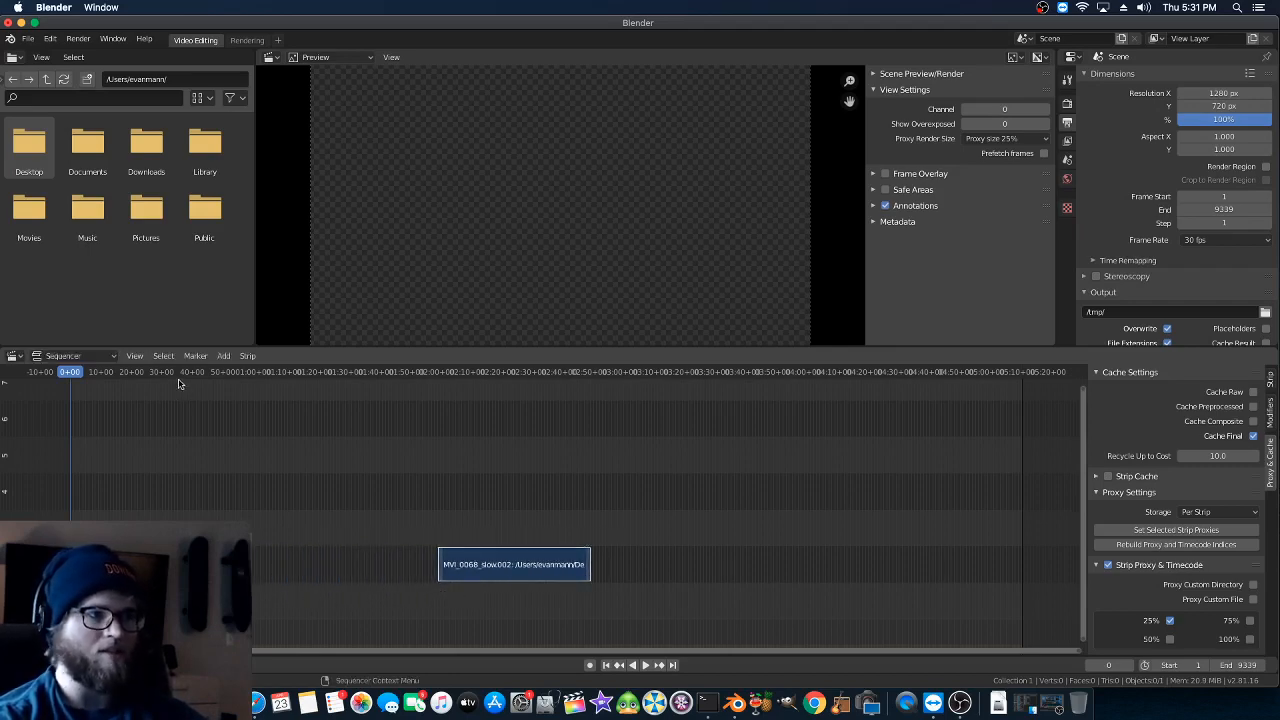
- Align the playhead with the strip's beginning and set the scene's start frame to 3605
{"action": "left_click_drag", "start_coordinate": [174, 377], "coordinate": [332, 373]}
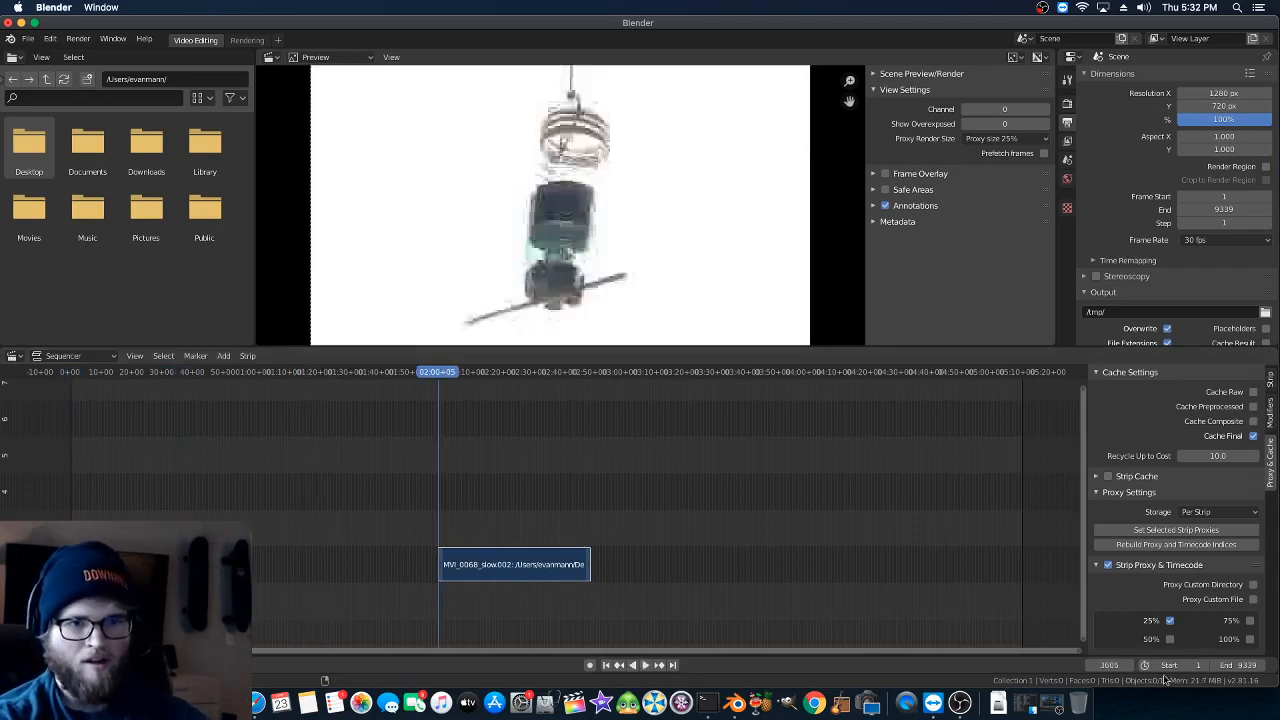
{"action": "left_click", "coordinate": [1194, 665]}
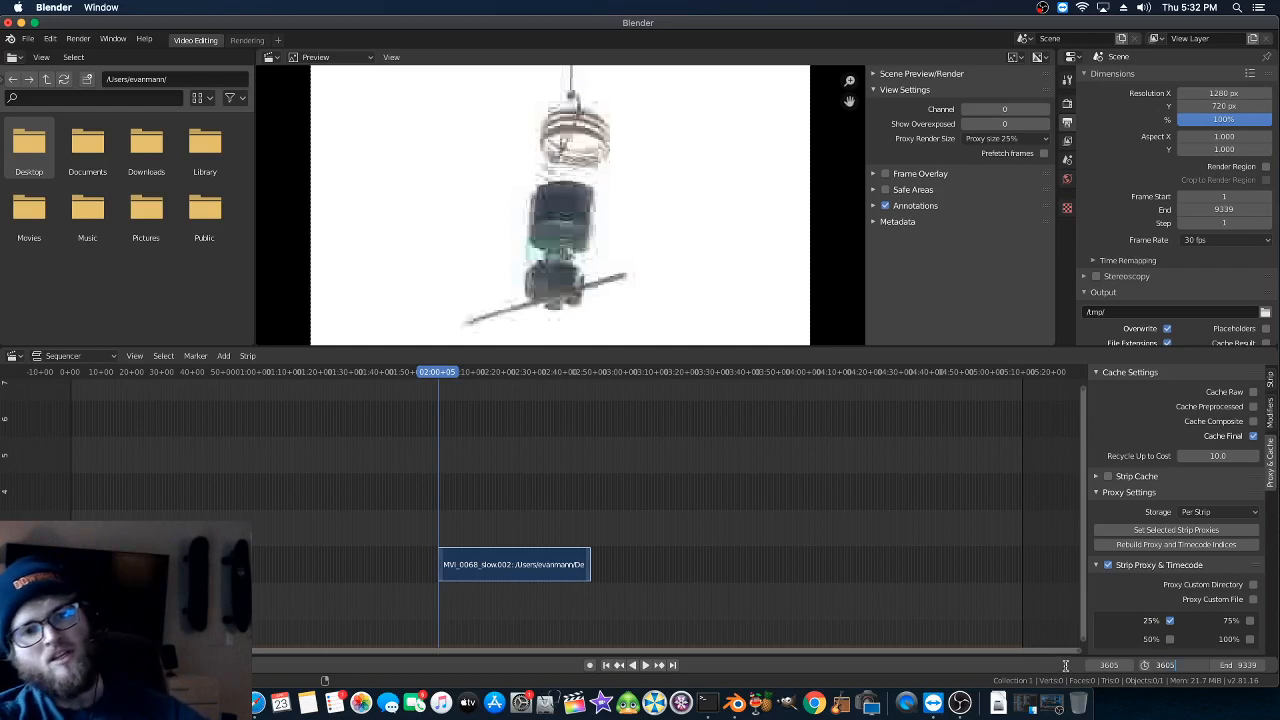
{"action": "key", "text": "Return"}
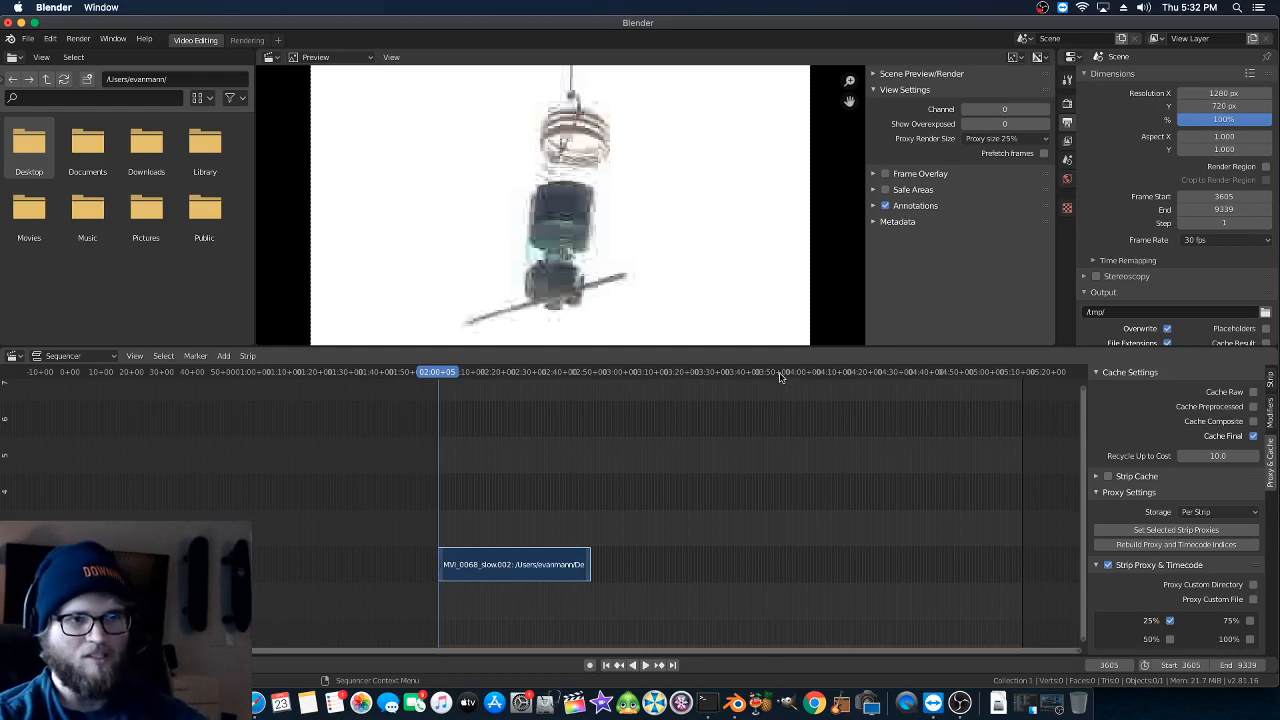
- Move the playhead to the strip's end, set the scene's end frame to 5100, and scrub back to frame 4472 within the range
{"action": "left_click_drag", "start_coordinate": [781, 376], "coordinate": [761, 378]}
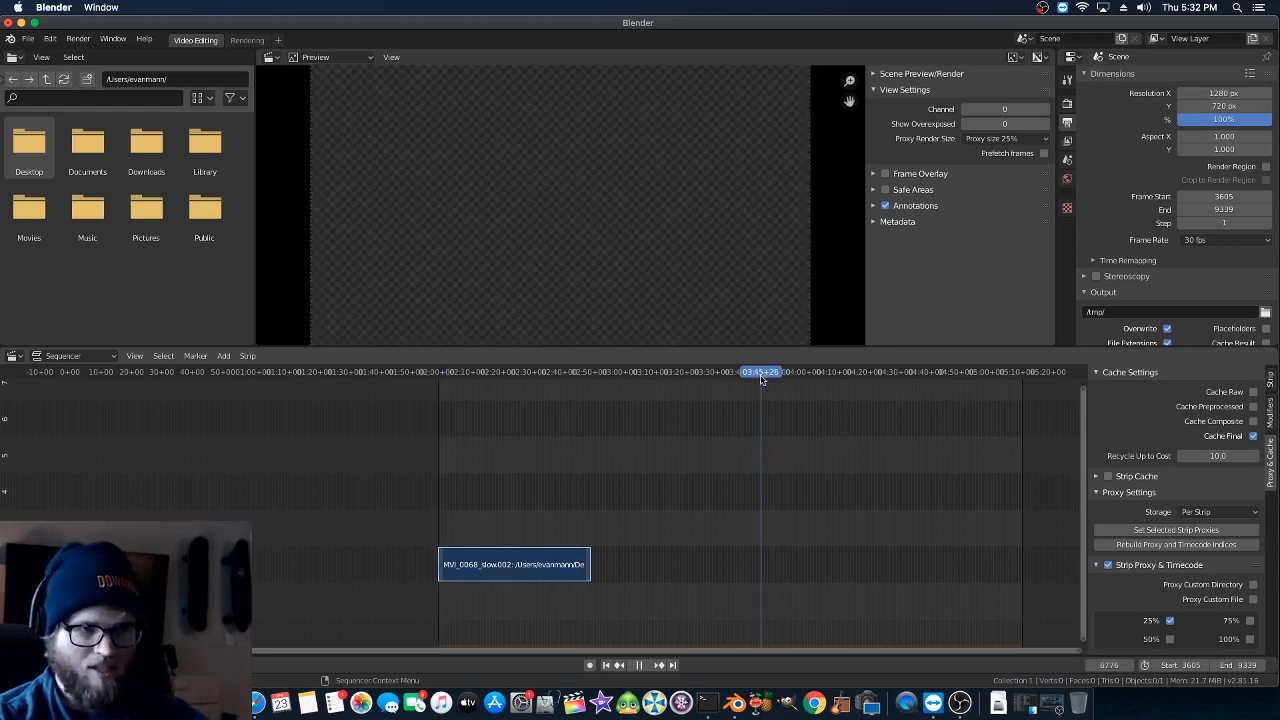
{"action": "left_click_drag", "start_coordinate": [761, 378], "coordinate": [677, 374]}
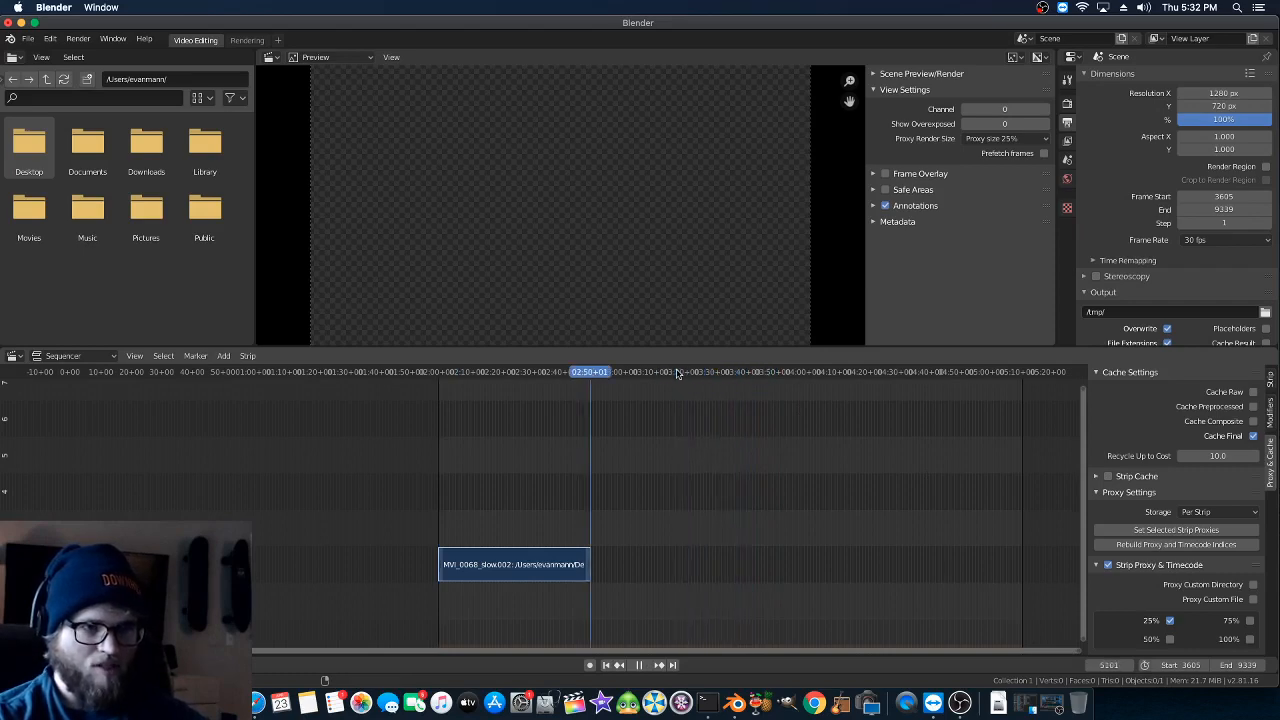
{"action": "left_click", "coordinate": [1245, 666]}
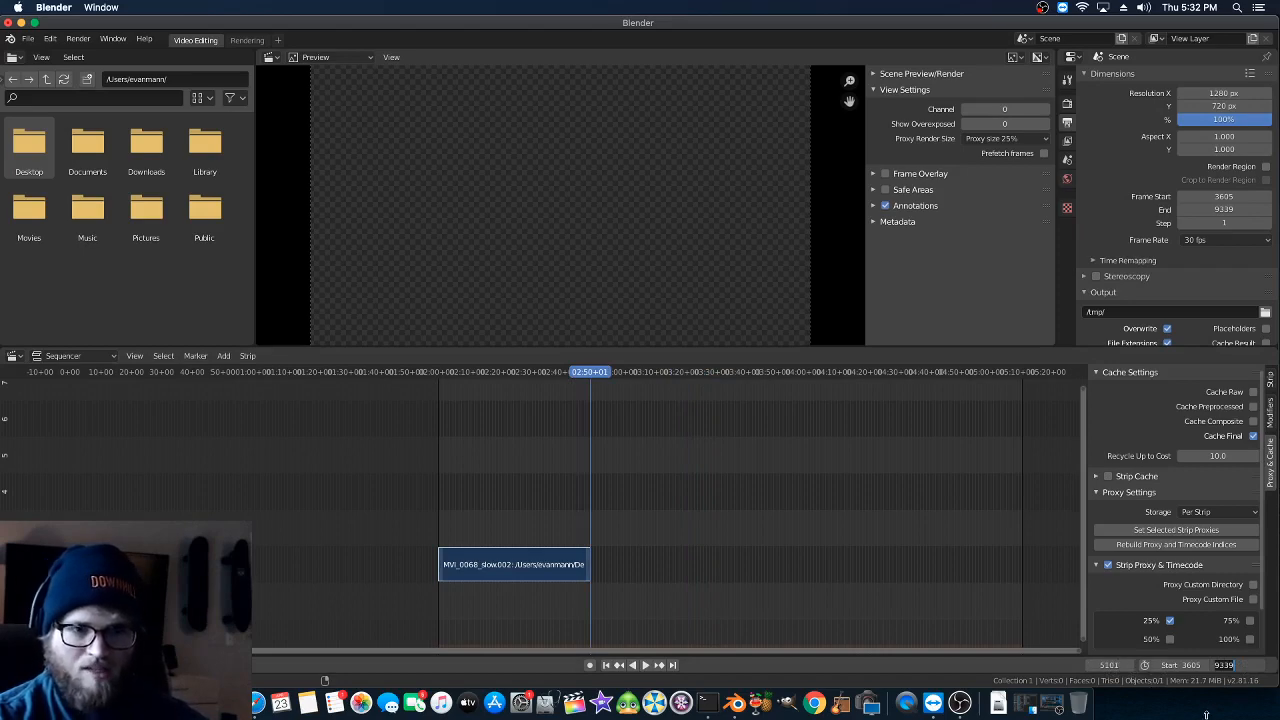
{"action": "type", "text": "51"}
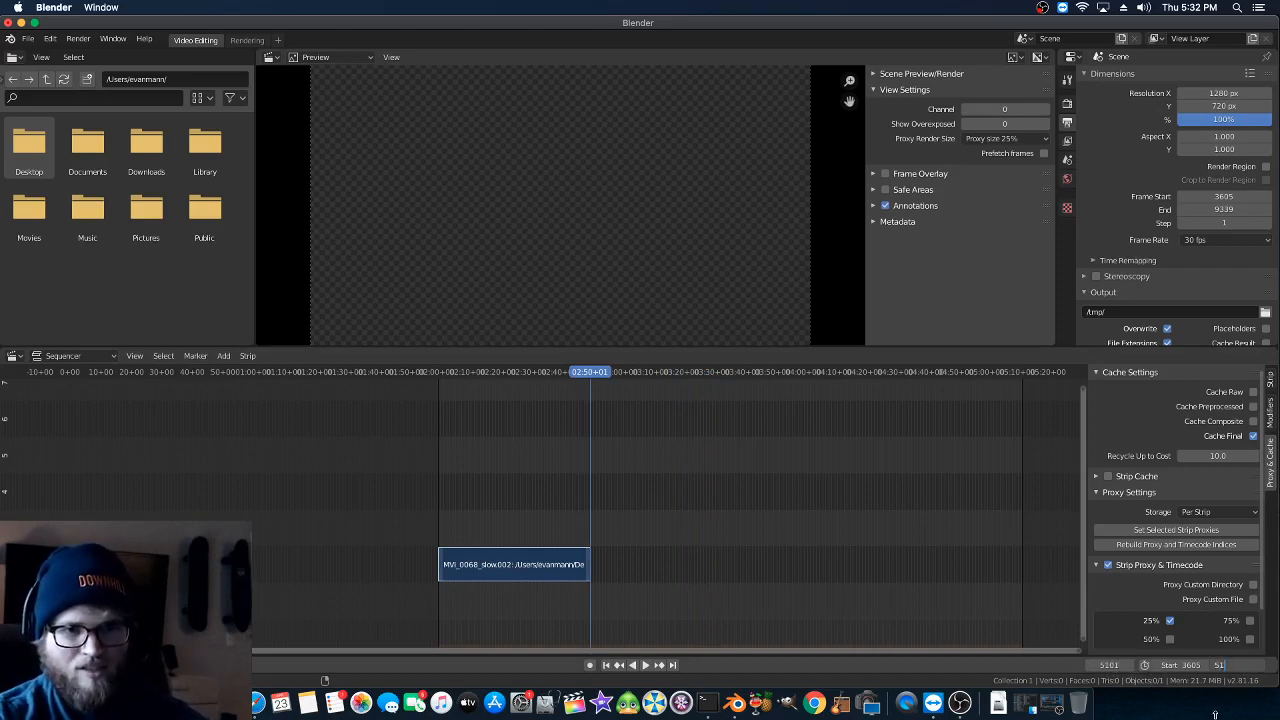
{"action": "type", "text": "00"}
{"action": "key", "text": "Return"}
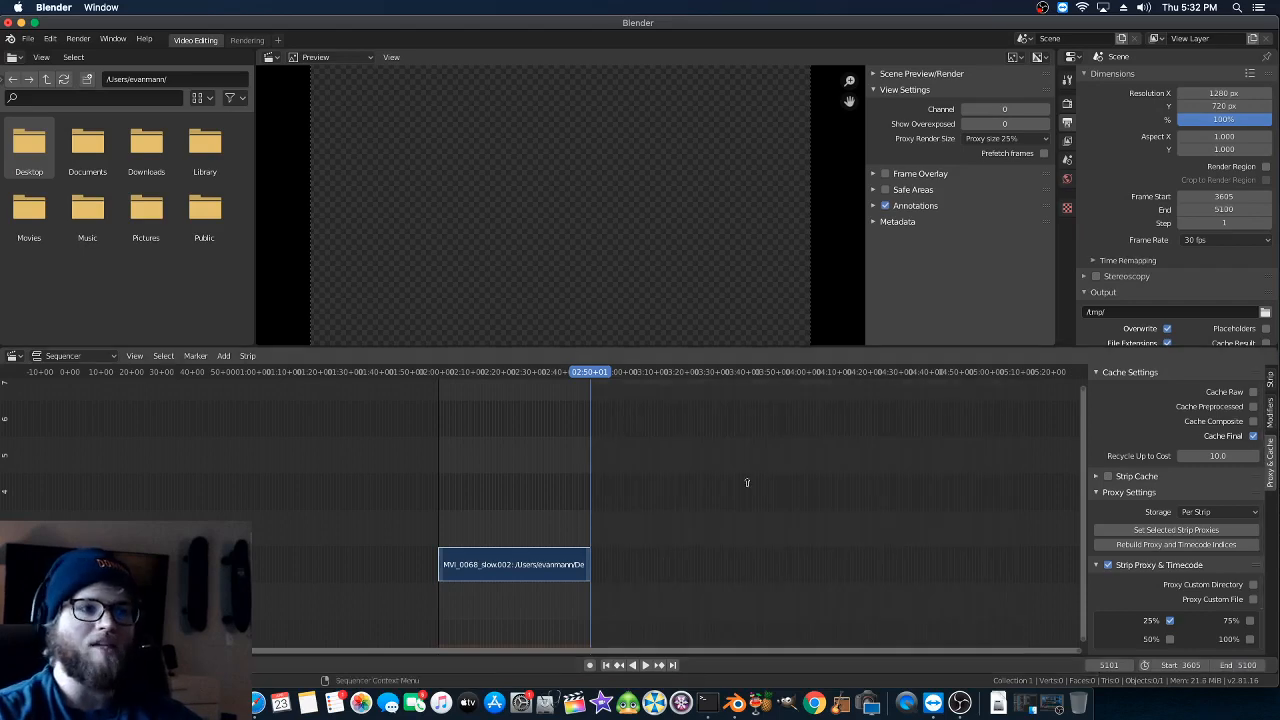
{"action": "left_click_drag", "start_coordinate": [491, 374], "coordinate": [527, 385]}
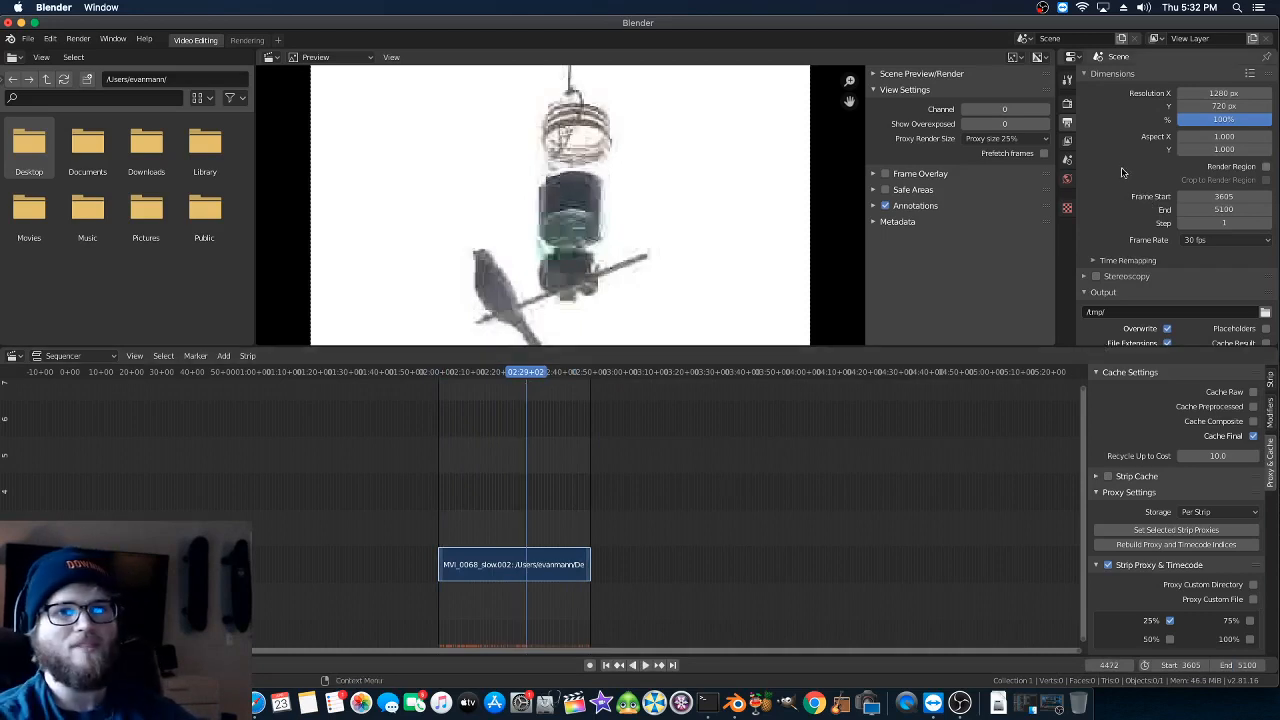
- Choose the 2020-4-23 bird capture folder on the Desktop as the render output location
{"action": "scroll", "coordinate": [1123, 174], "scroll_direction": "down", "scroll_amount": 2}
{"action": "scroll", "coordinate": [1123, 174], "scroll_direction": "down", "scroll_amount": 1}
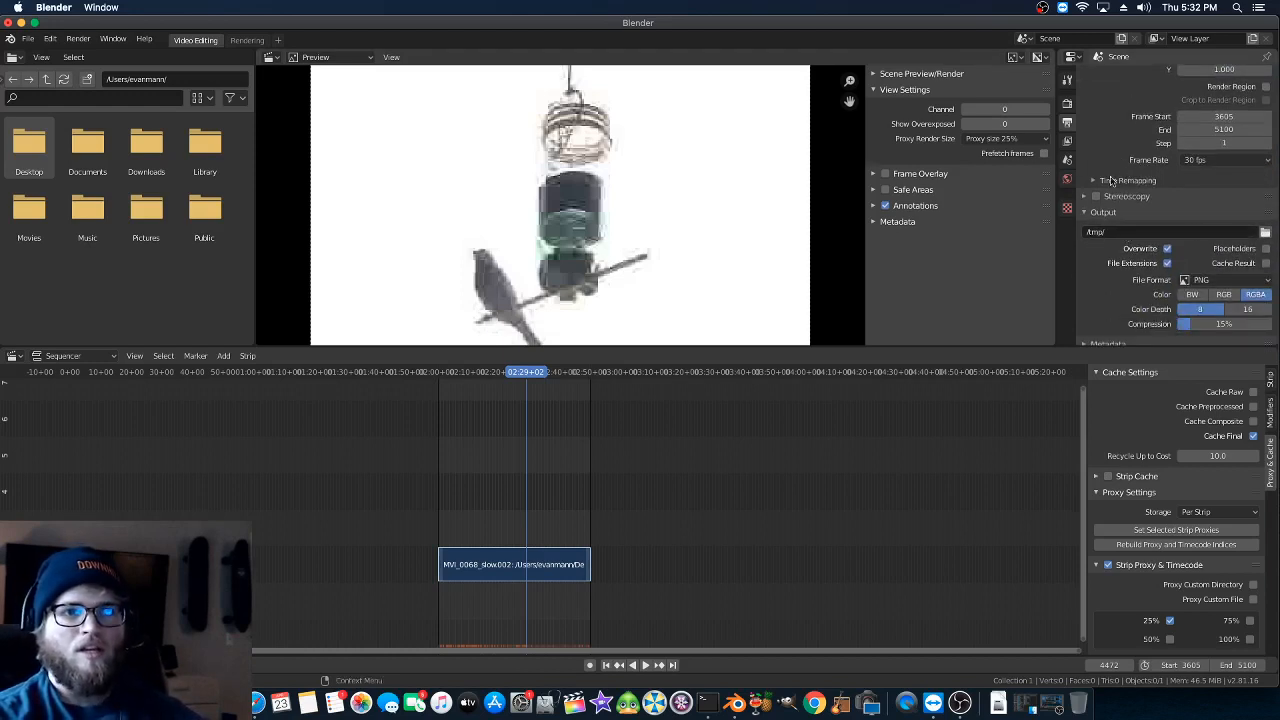
{"action": "left_click", "coordinate": [1265, 232]}
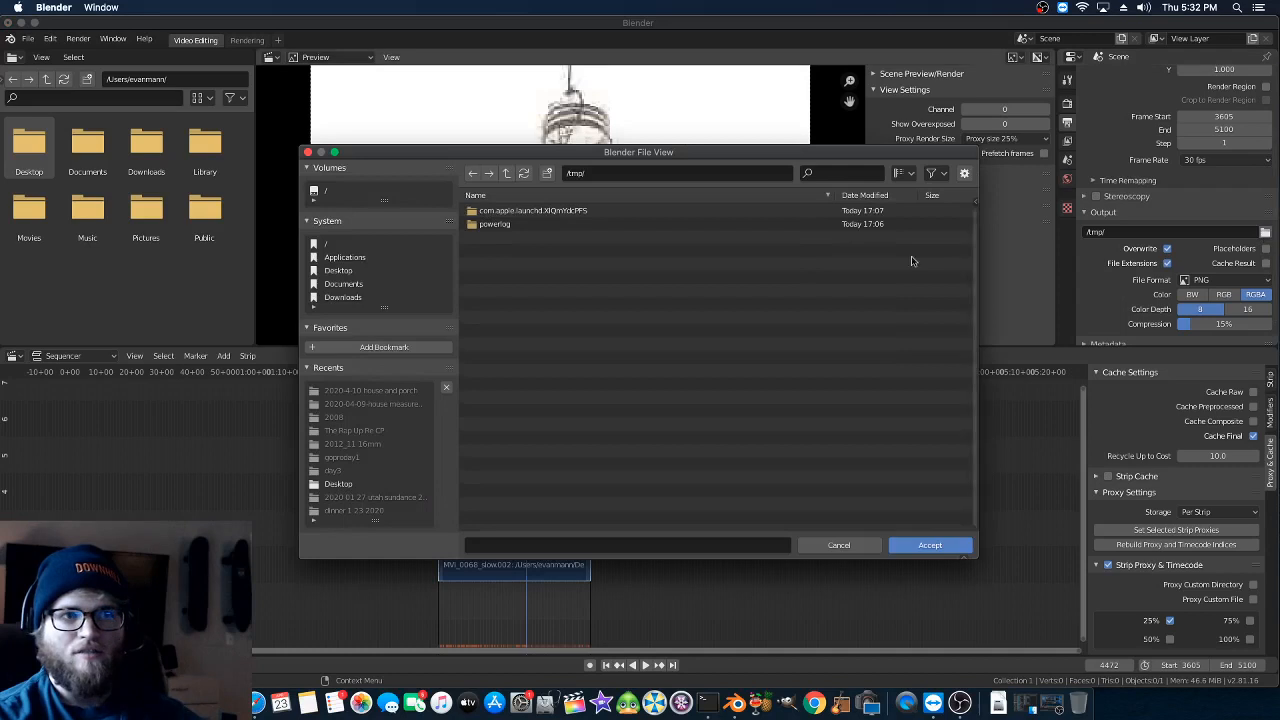
{"action": "left_click", "coordinate": [337, 271]}
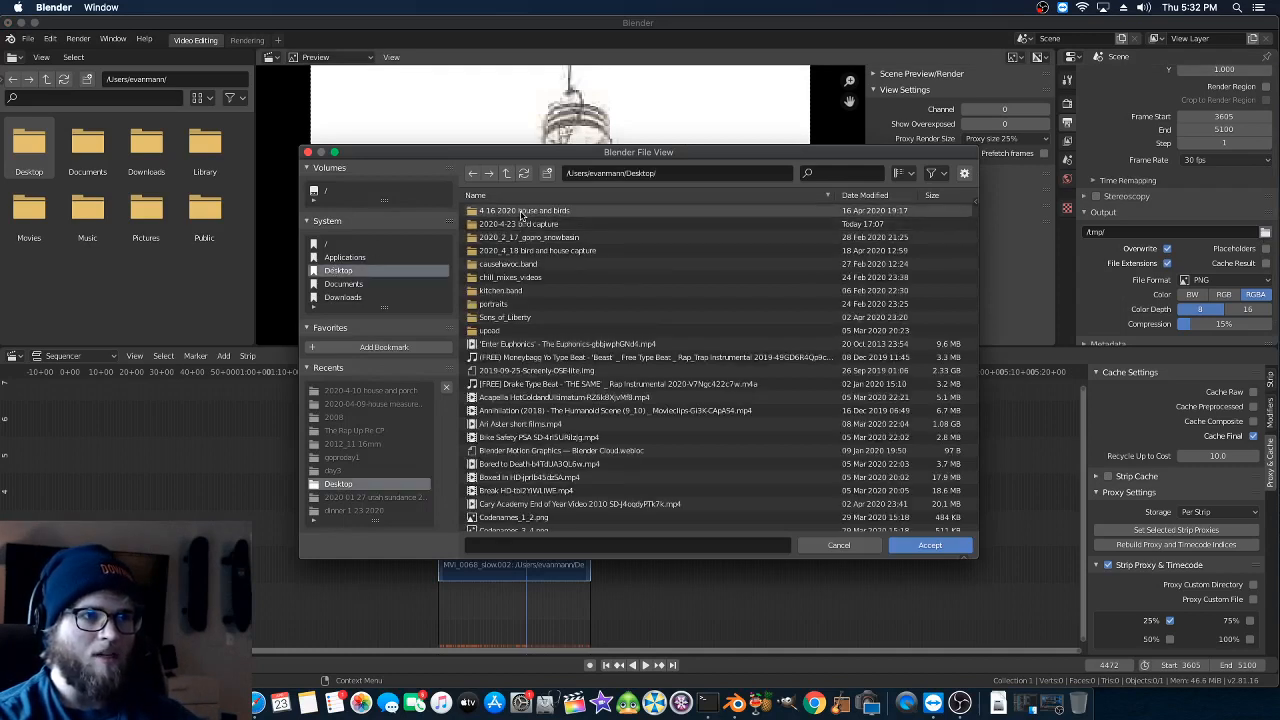
{"action": "left_click", "coordinate": [503, 226]}
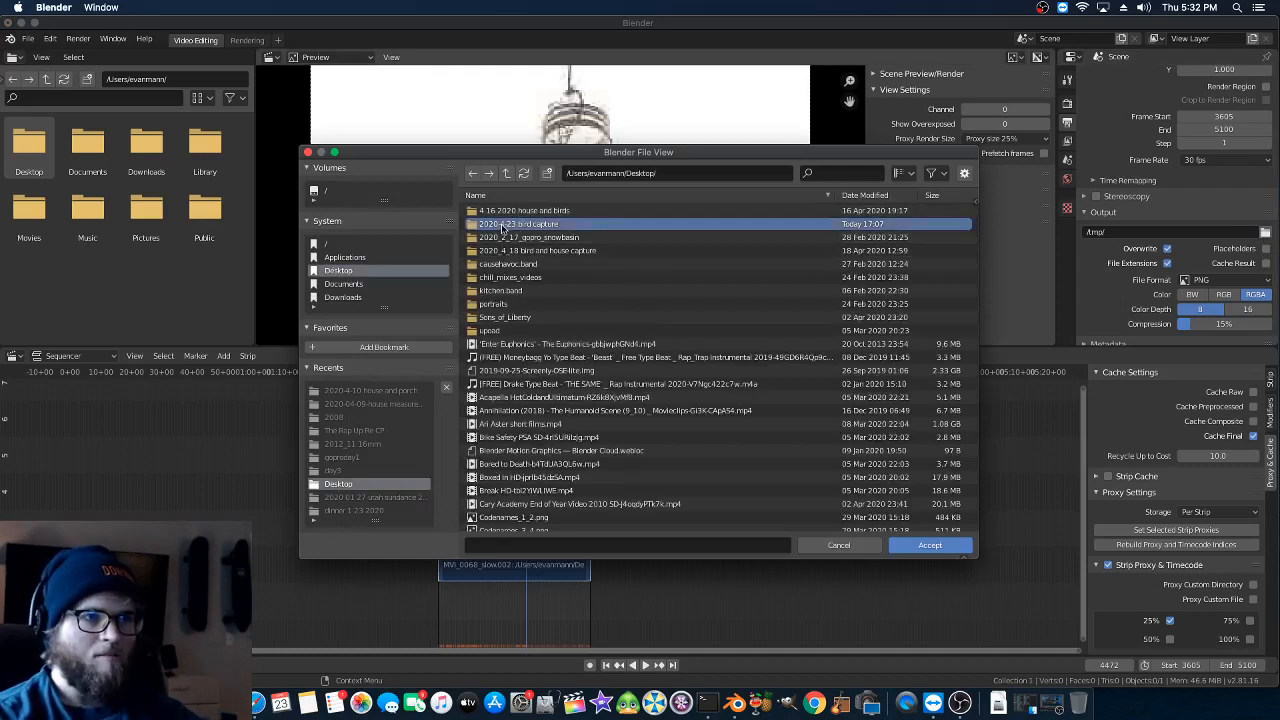
{"action": "double_click", "coordinate": [473, 226]}
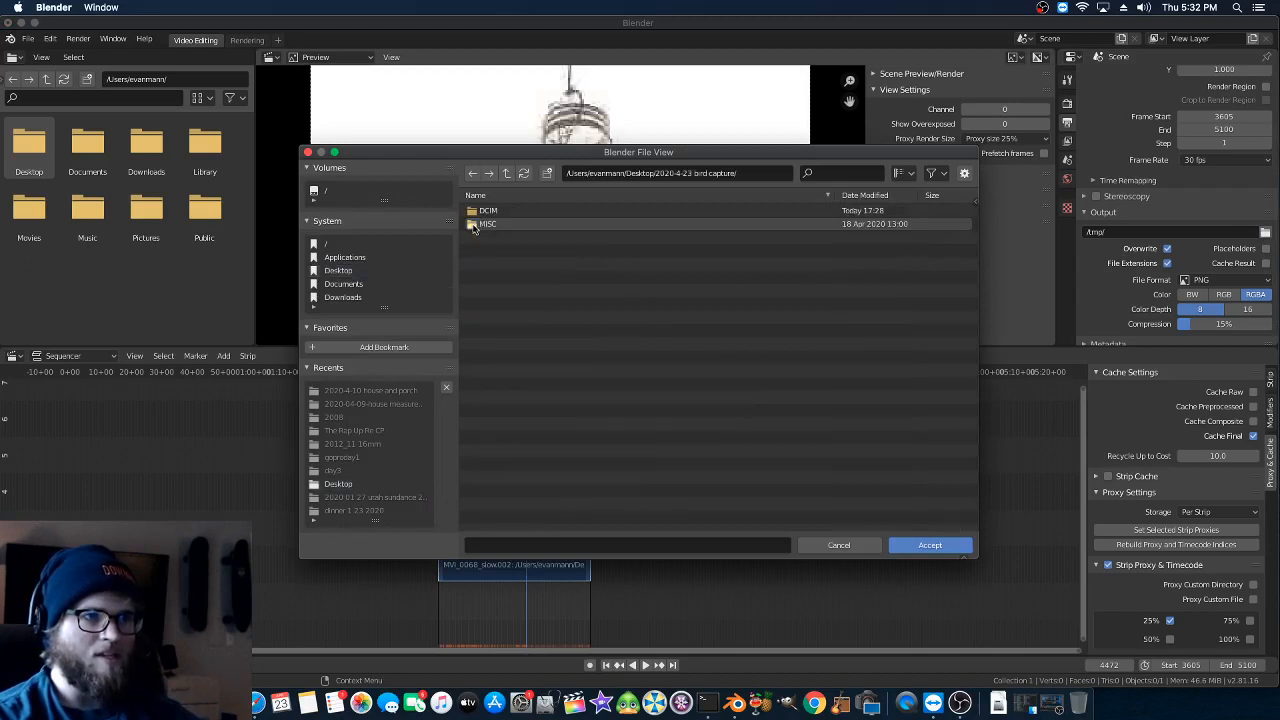
{"action": "double_click", "coordinate": [485, 211]}
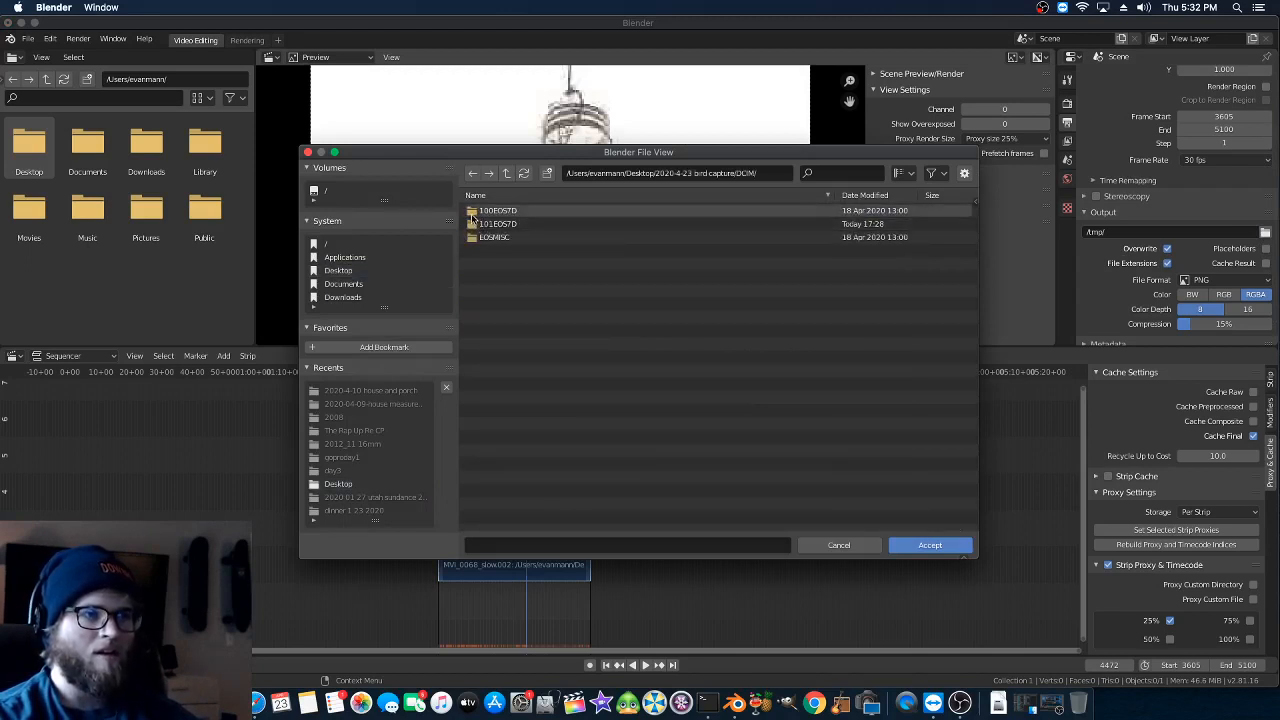
{"action": "left_click", "coordinate": [473, 174]}
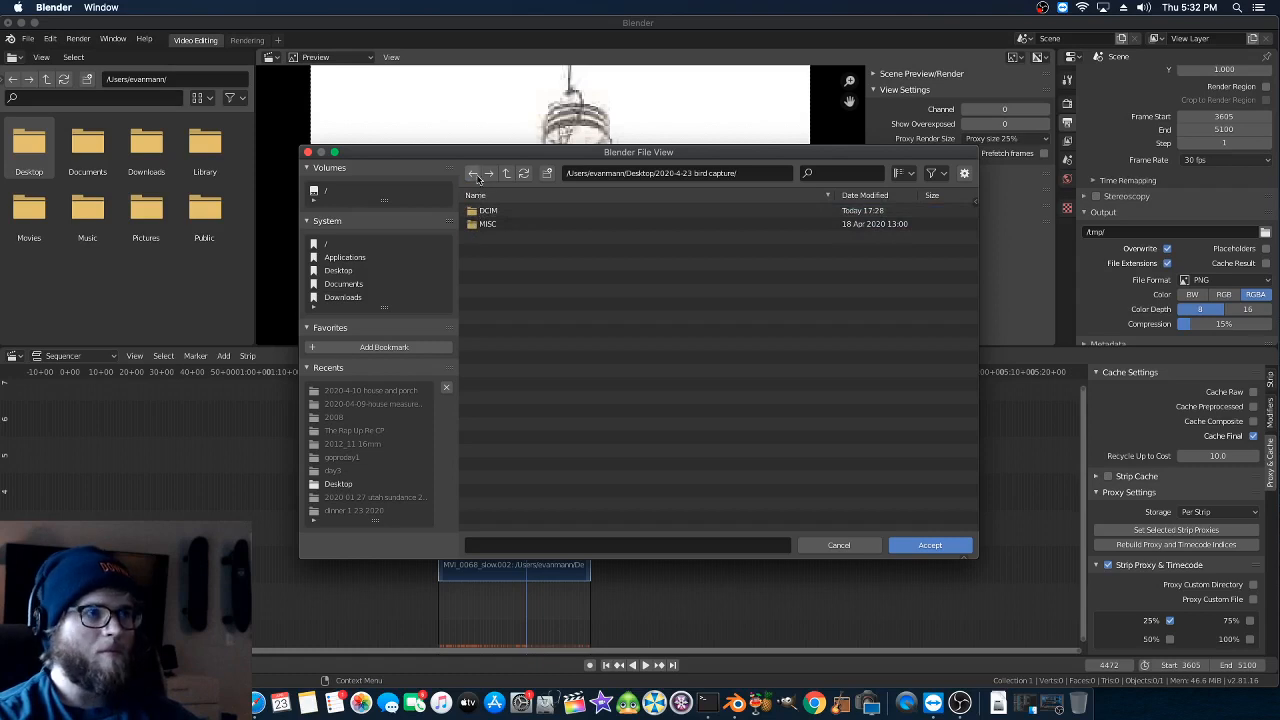
- Name the render output slomo_bird_1_ and accept the output path
{"action": "left_click", "coordinate": [551, 547]}
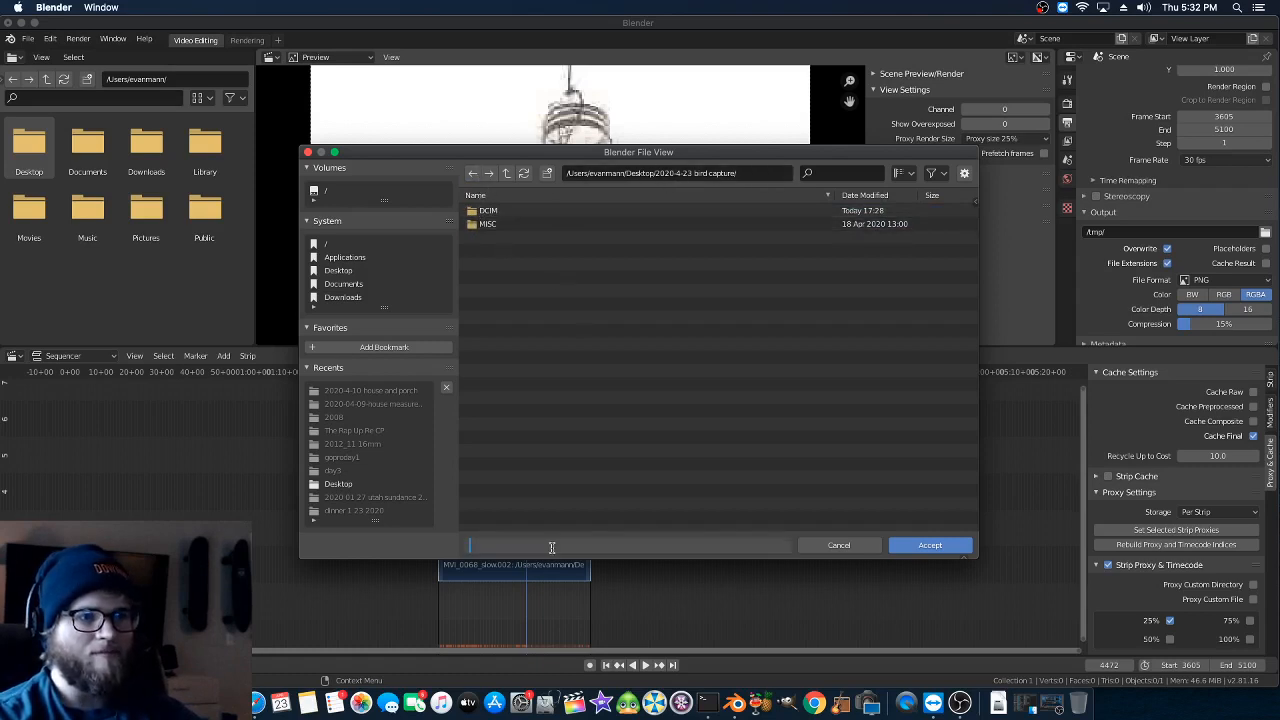
{"action": "type", "text": "slom"}
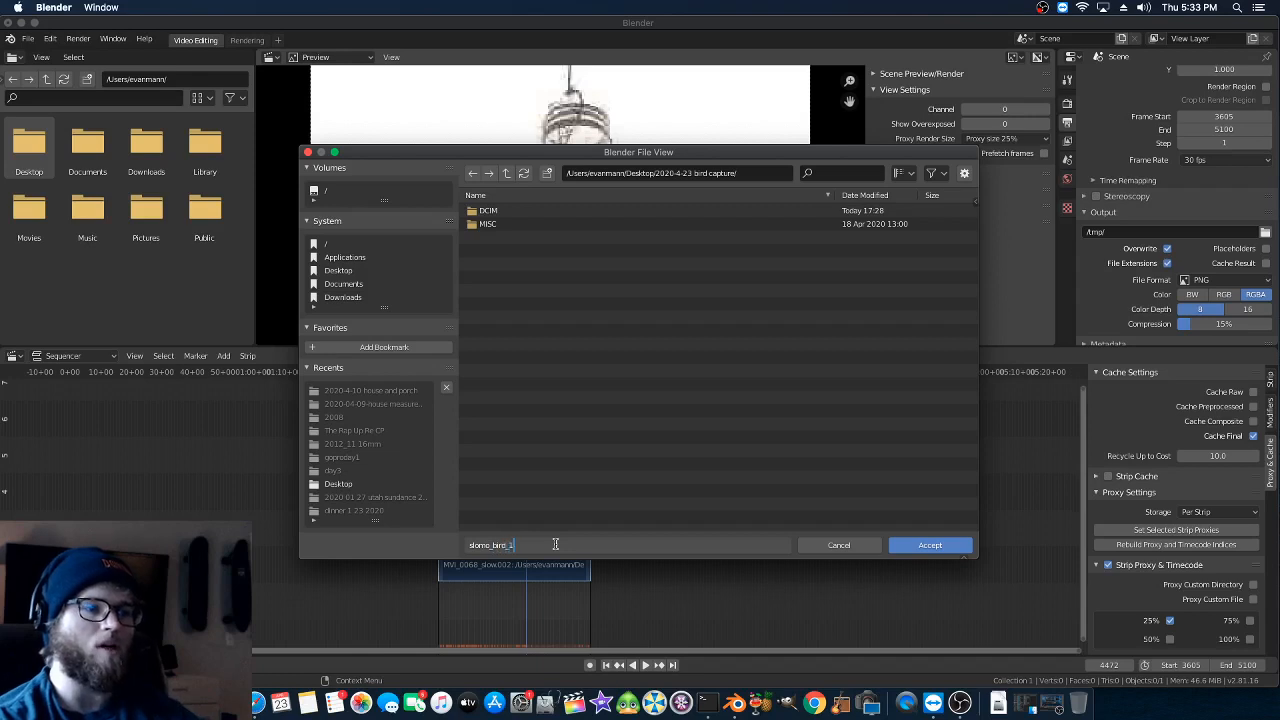
{"action": "type", "text": "o_bird_1"}
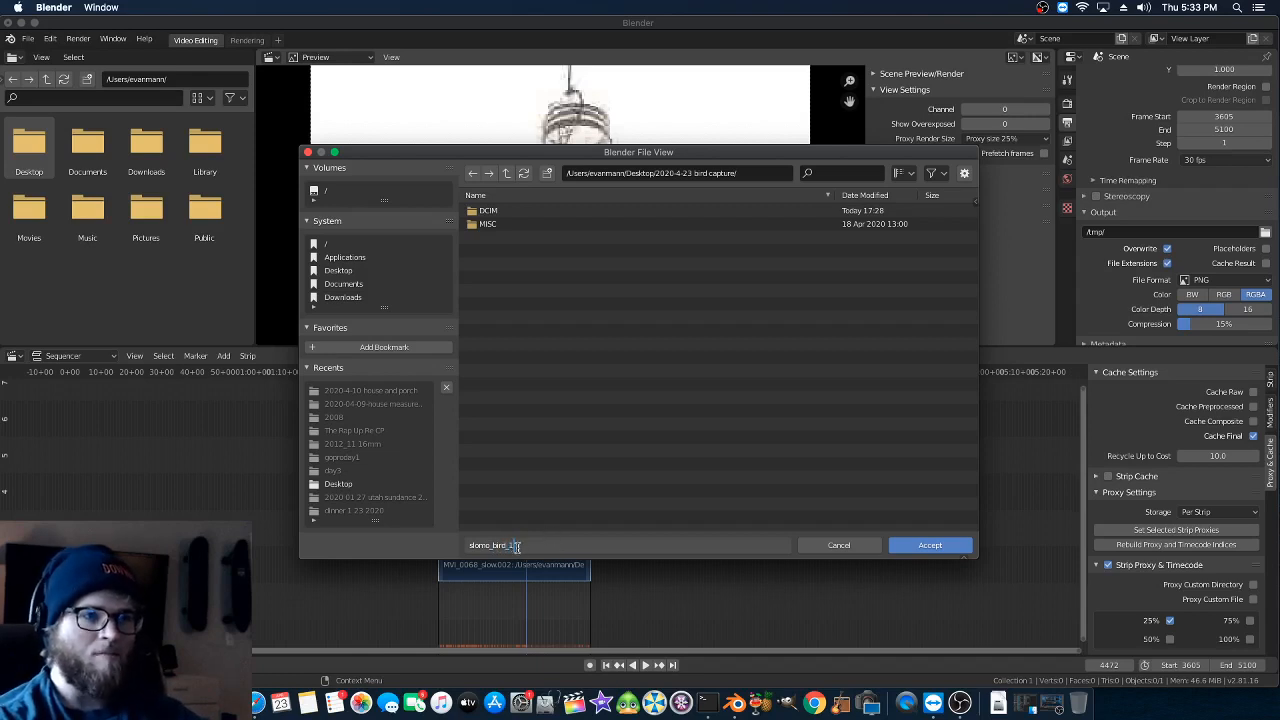
{"action": "type", "text": "_"}
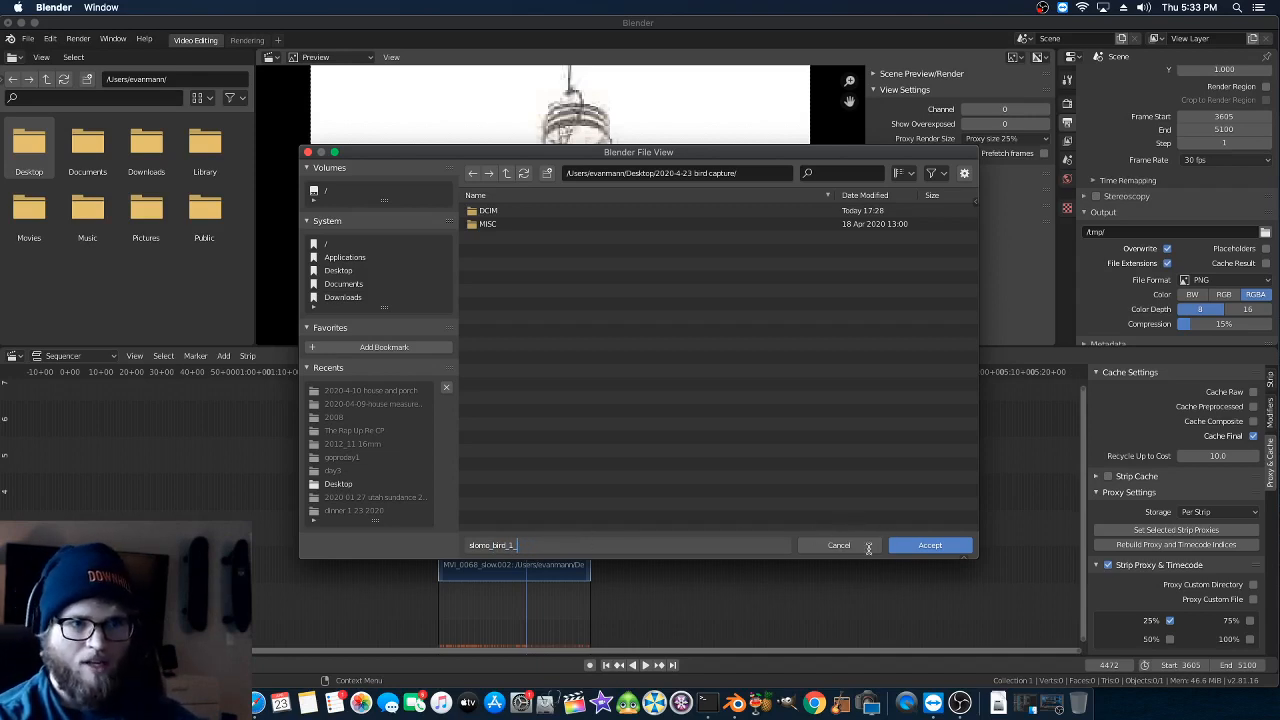
{"action": "left_click", "coordinate": [904, 548]}
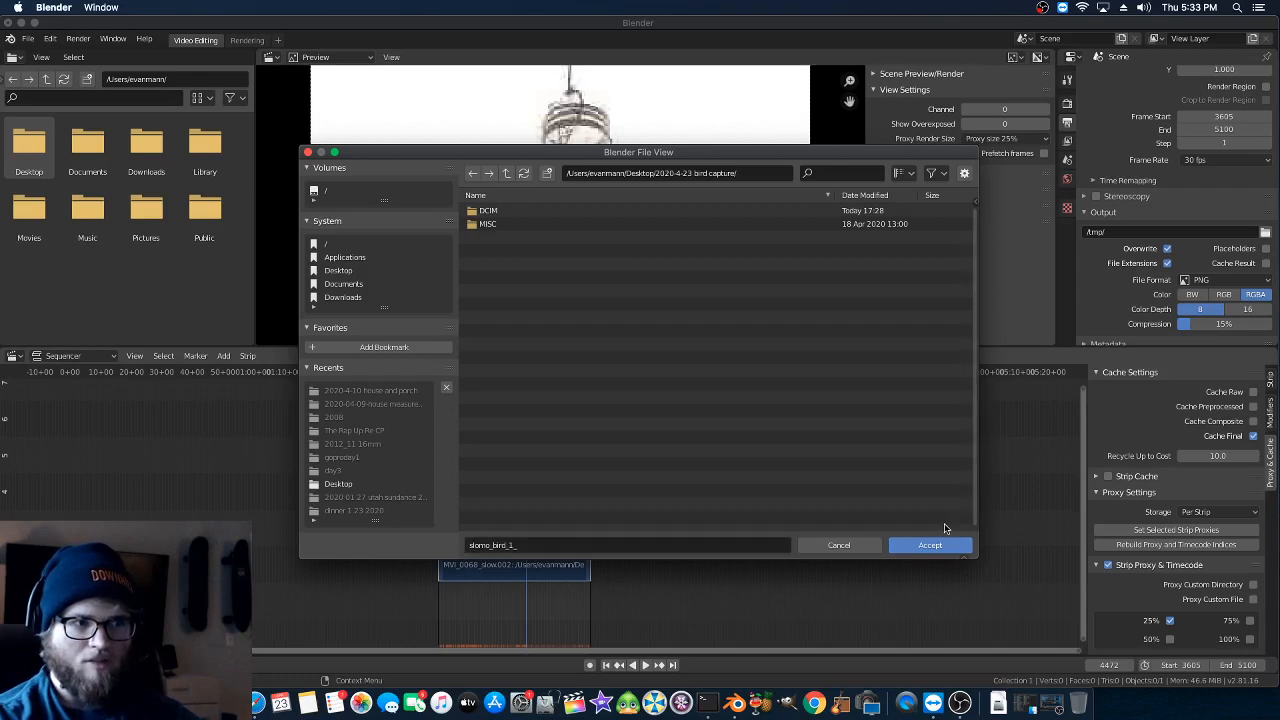
{"action": "left_click", "coordinate": [930, 545]}
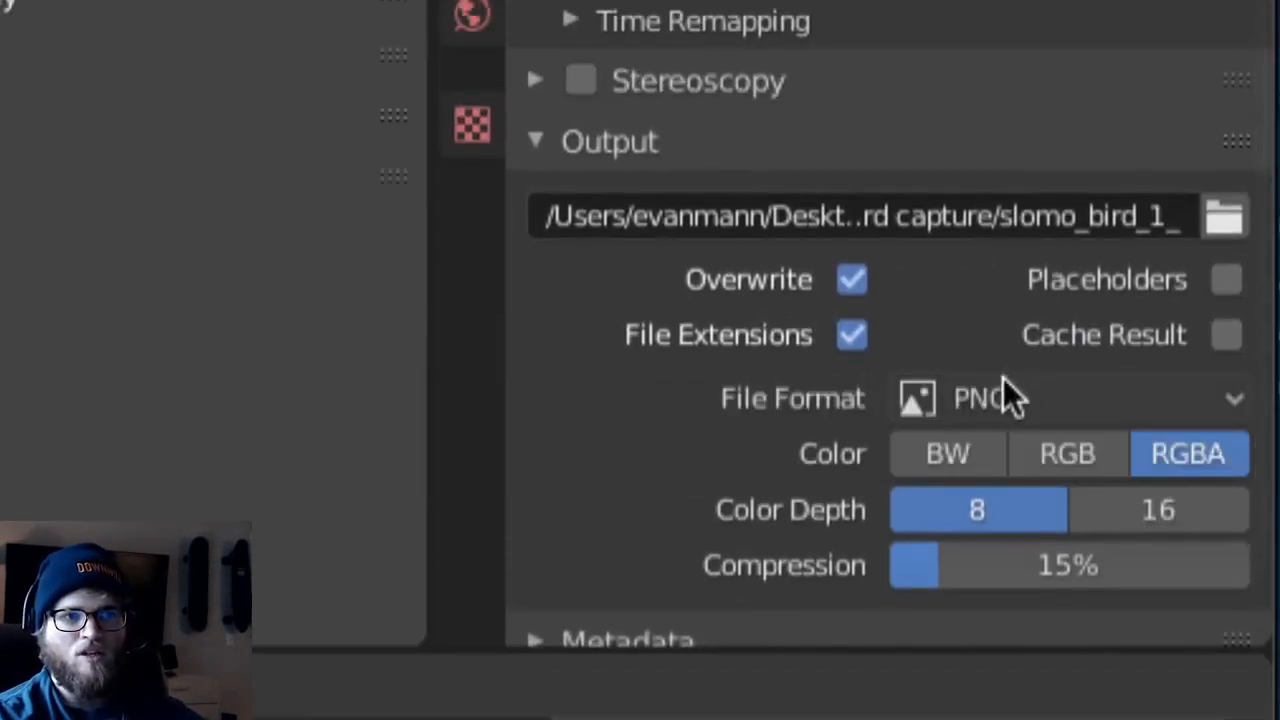
- Set the output file format to FFmpeg video and its encoding container to MPEG-4
{"action": "left_click", "coordinate": [1005, 392]}
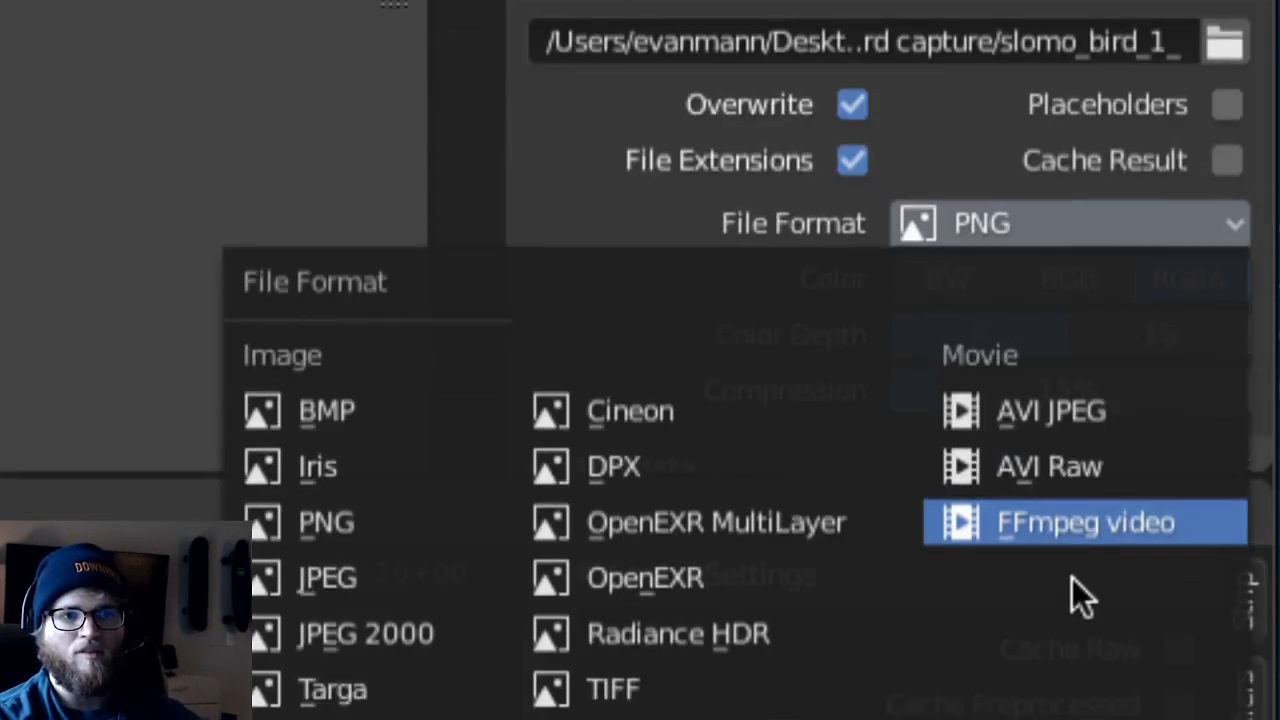
{"action": "left_click", "coordinate": [1067, 525]}
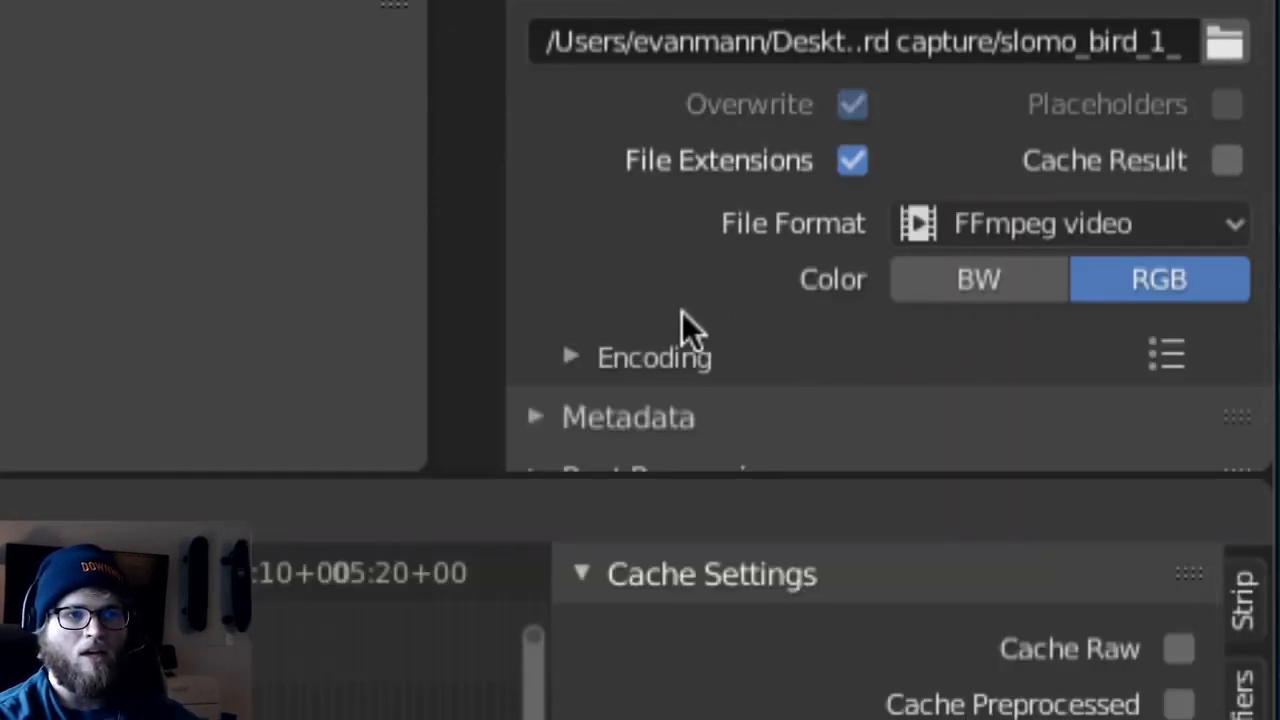
{"action": "left_click", "coordinate": [568, 357]}
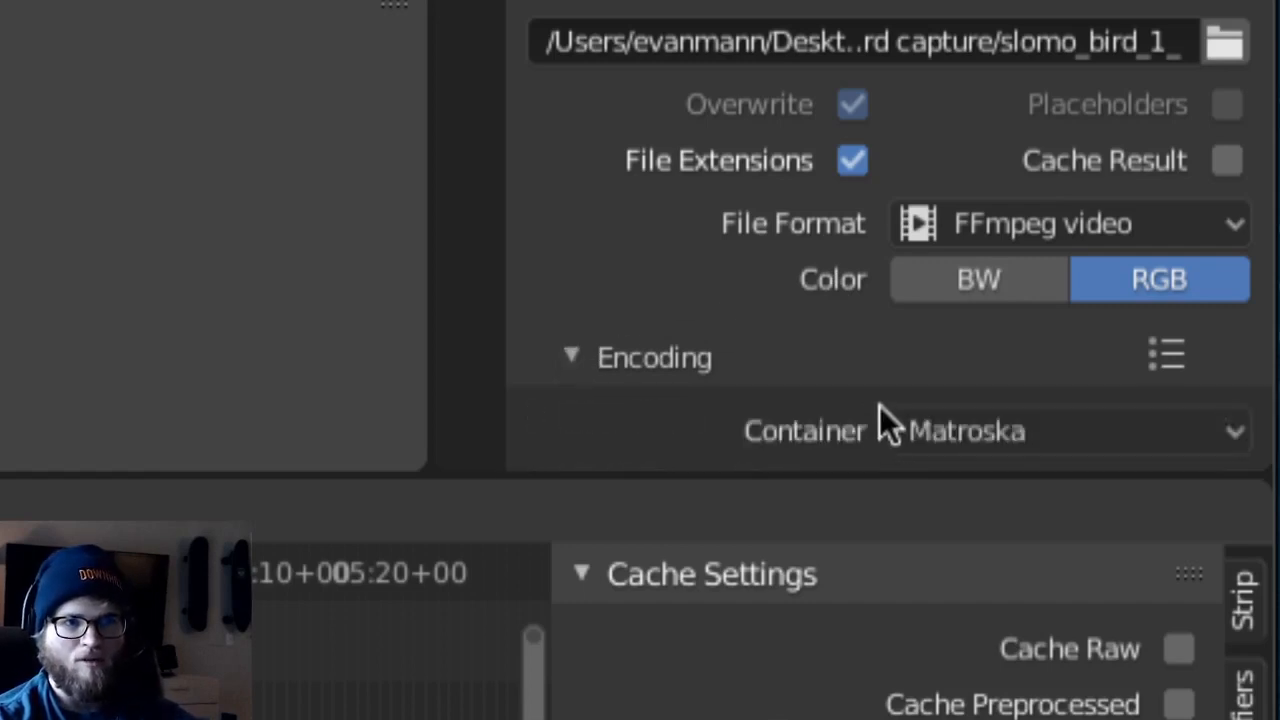
{"action": "scroll", "coordinate": [879, 410], "scroll_direction": "down", "scroll_amount": 5}
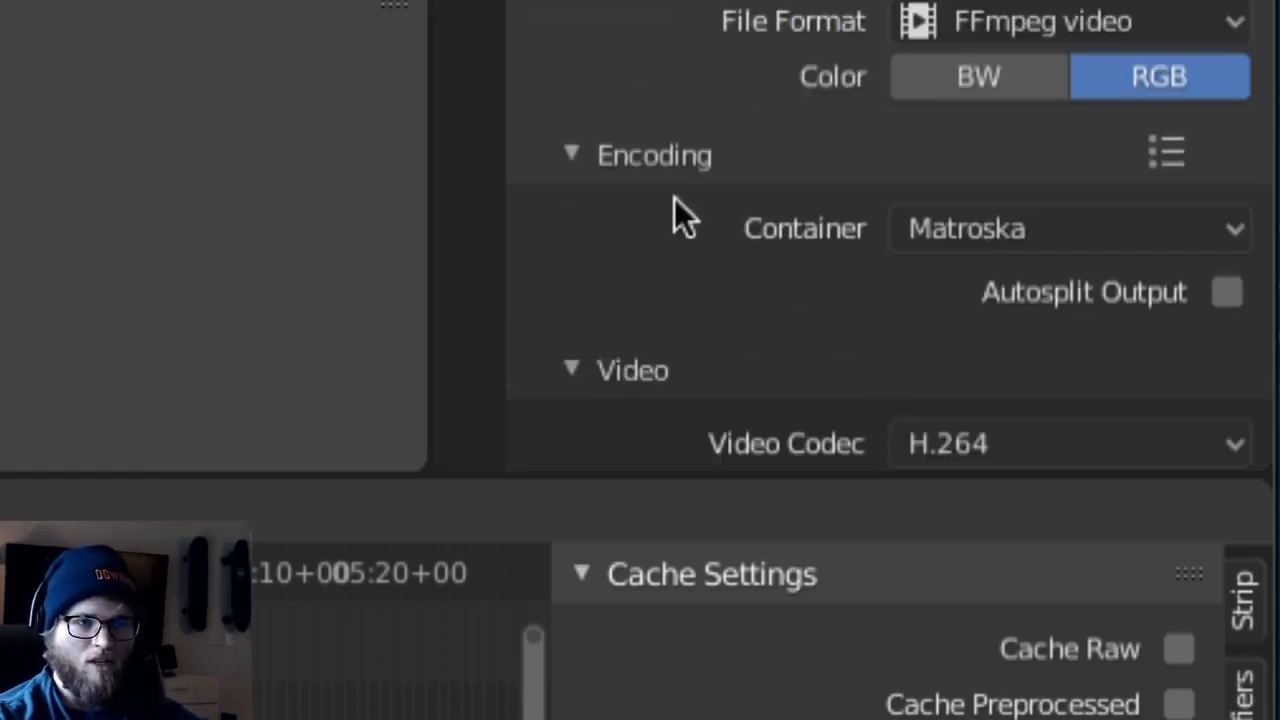
{"action": "left_click", "coordinate": [945, 233]}
{"action": "left_click", "coordinate": [953, 390]}
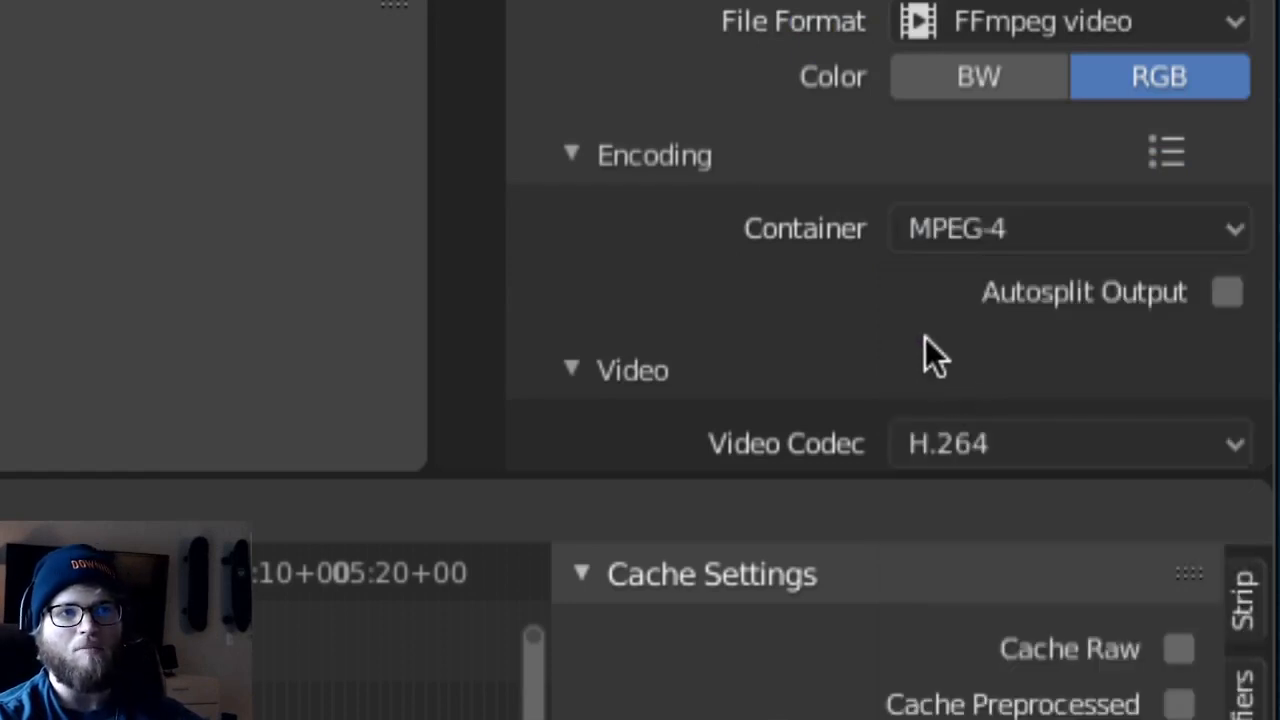
- Set the output quality of the H.264 video encoding to High quality
{"action": "scroll", "coordinate": [776, 335], "scroll_direction": "up", "scroll_amount": 3}
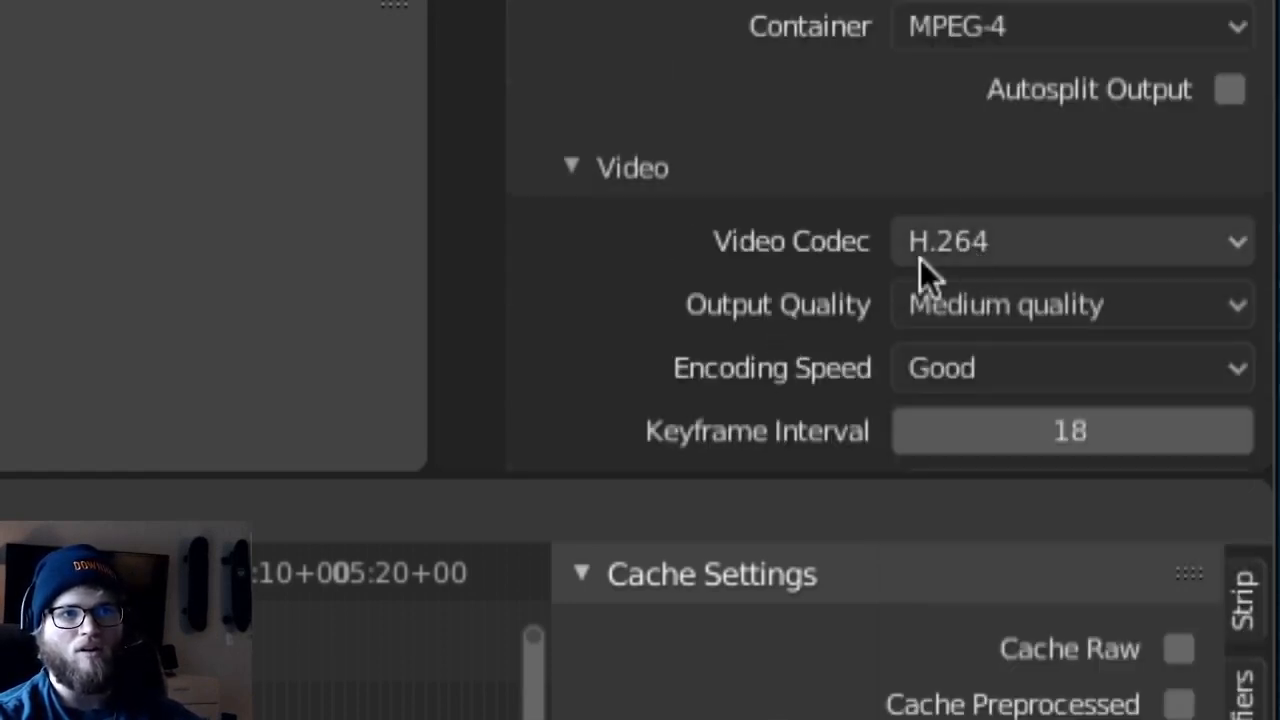
{"action": "left_click", "coordinate": [965, 303]}
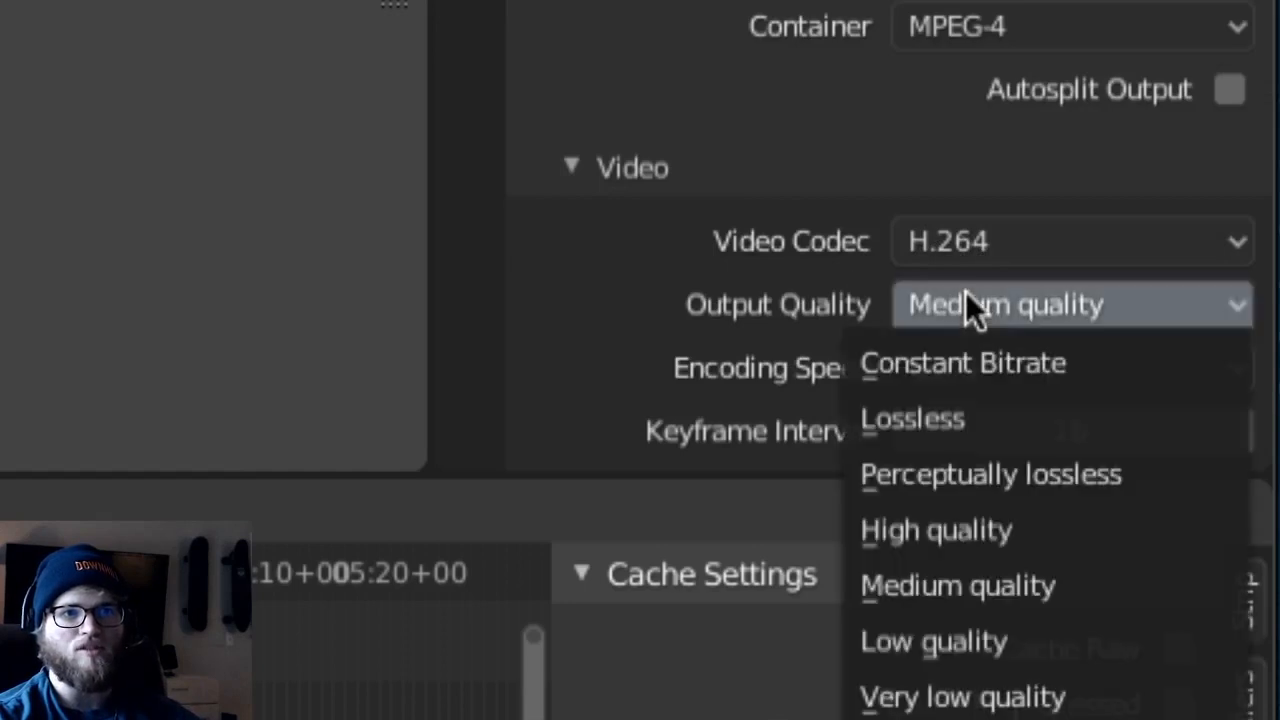
{"action": "left_click", "coordinate": [909, 520]}
{"action": "scroll", "coordinate": [780, 375], "scroll_direction": "down", "scroll_amount": 5}
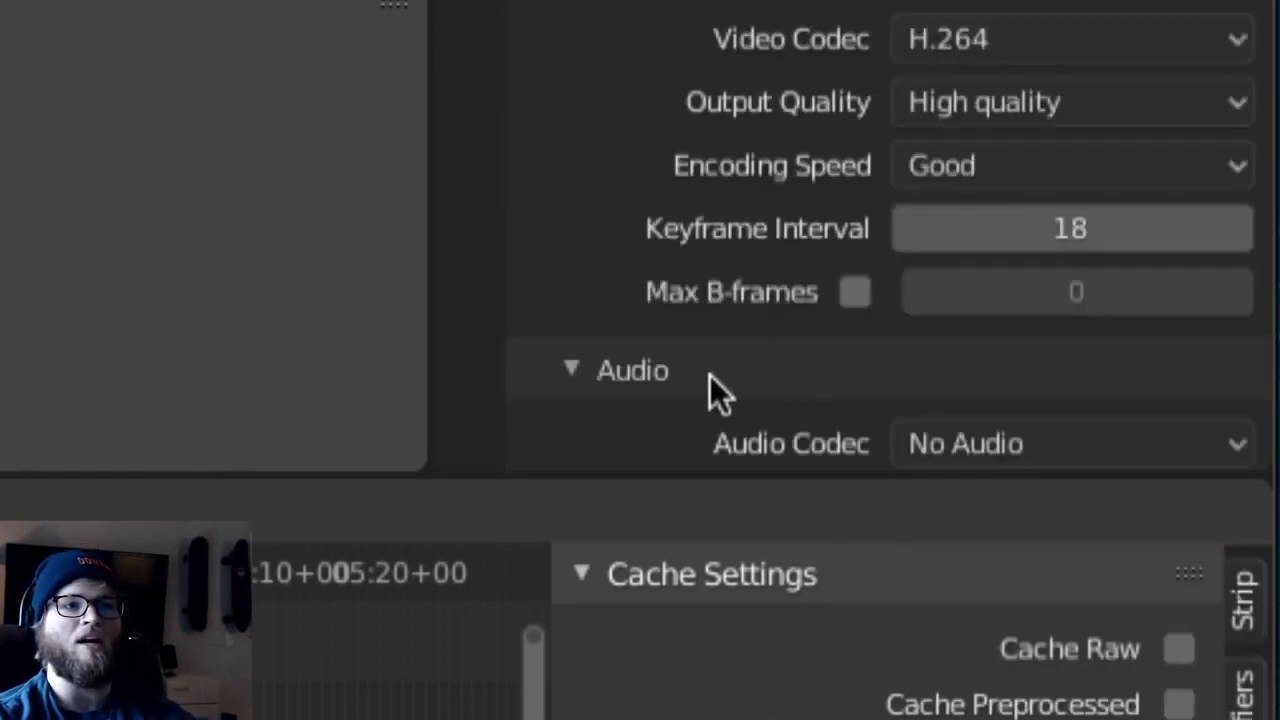
- Review the container, video and audio encoding settings, including the available audio codecs
{"action": "scroll", "coordinate": [700, 378], "scroll_direction": "down", "scroll_amount": 3}
{"action": "scroll", "coordinate": [697, 380], "scroll_direction": "up", "scroll_amount": 6}
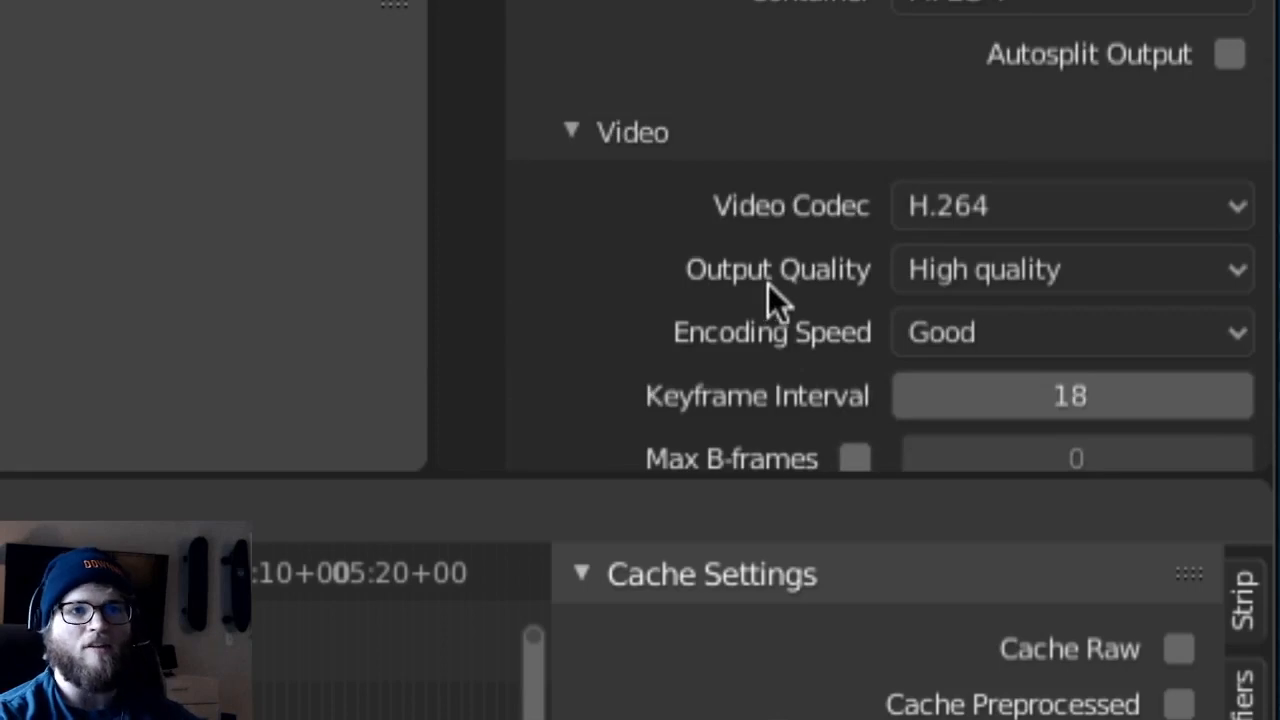
{"action": "scroll", "coordinate": [781, 302], "scroll_direction": "up", "scroll_amount": 6}
{"action": "scroll", "coordinate": [796, 307], "scroll_direction": "down", "scroll_amount": 3}
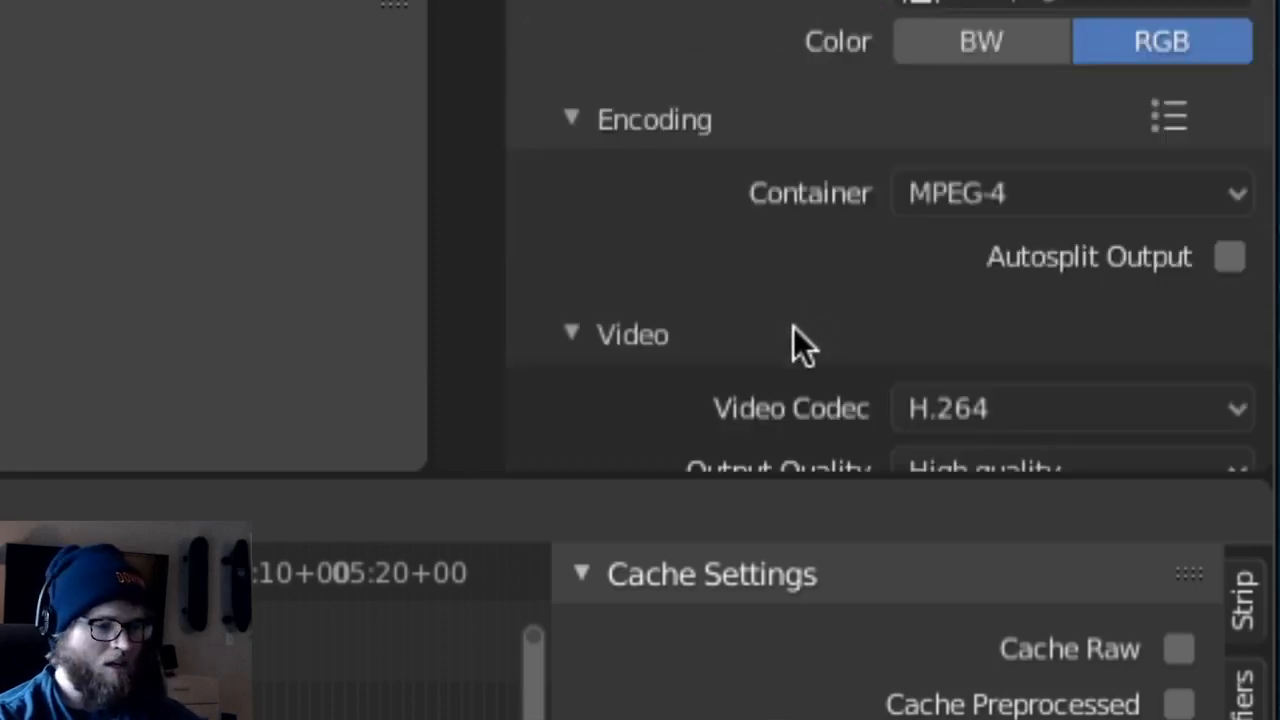
{"action": "scroll", "coordinate": [837, 345], "scroll_direction": "up", "scroll_amount": 6}
{"action": "scroll", "coordinate": [839, 337], "scroll_direction": "down", "scroll_amount": 5}
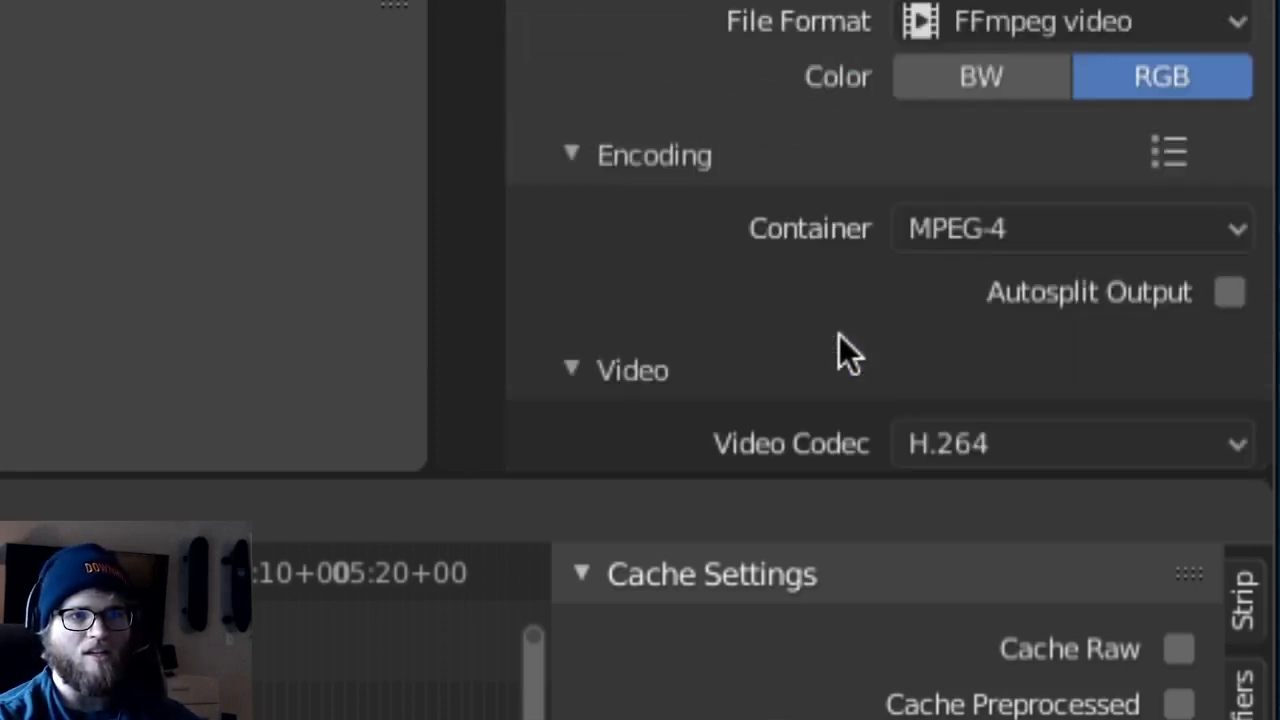
{"action": "scroll", "coordinate": [841, 347], "scroll_direction": "down", "scroll_amount": 5}
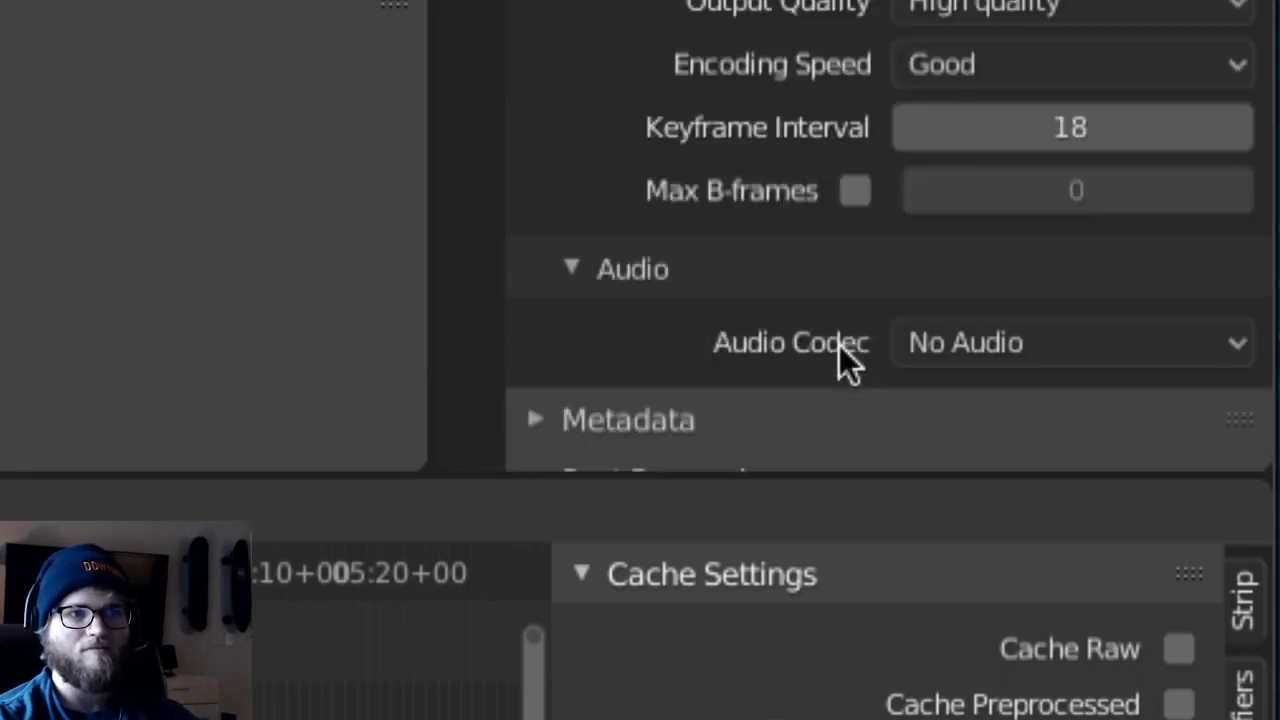
{"action": "left_click", "coordinate": [928, 340]}
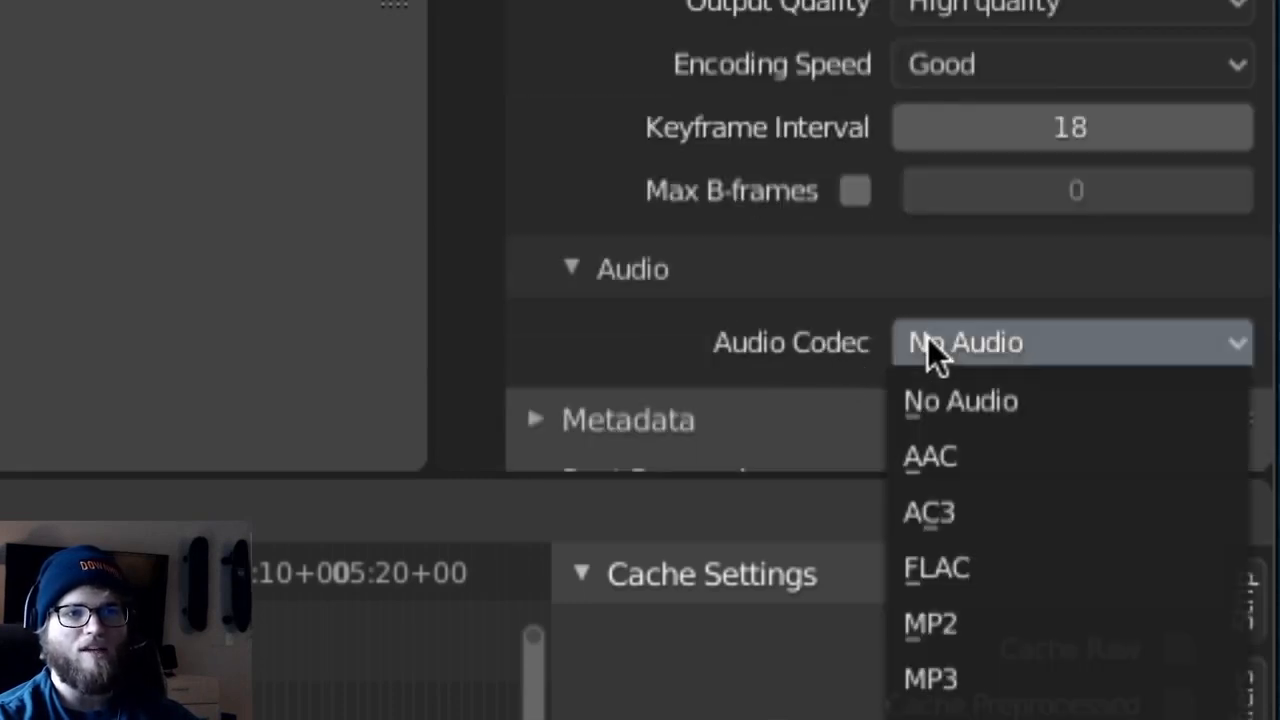
{"action": "left_click", "coordinate": [977, 352]}
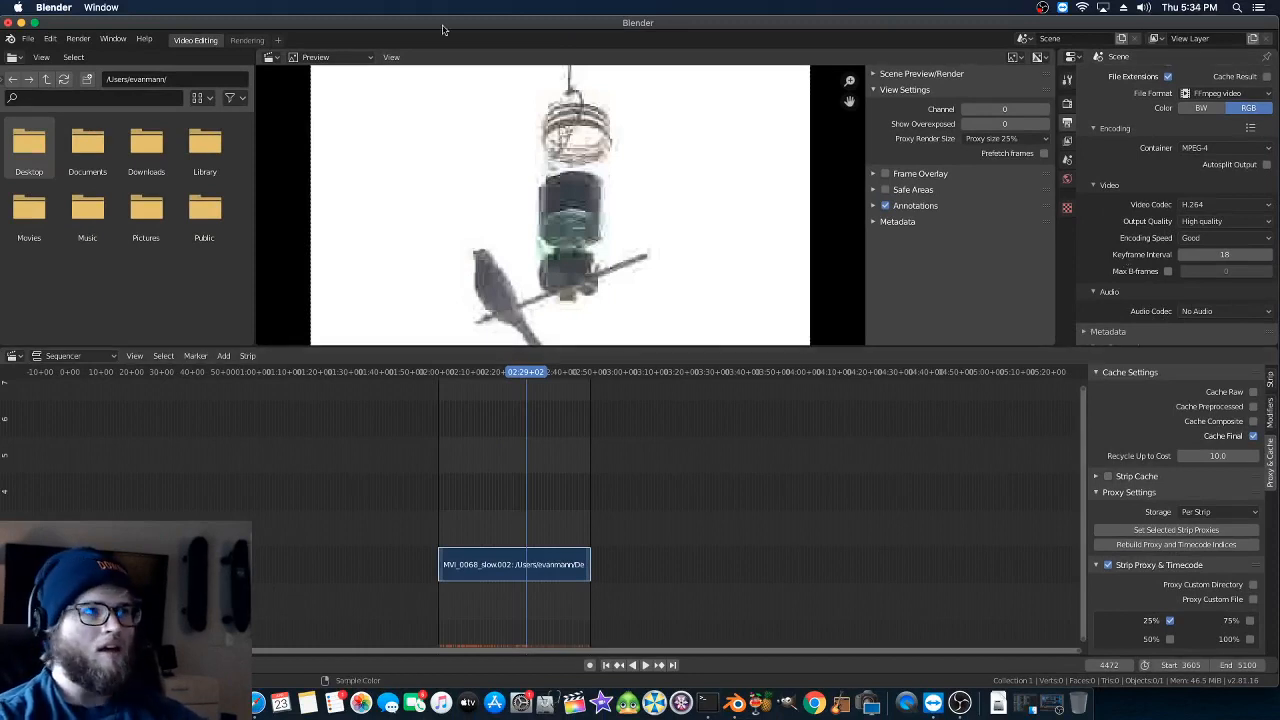
- Save the project as bird_slomo_1.blend in the 2020-4-23 bird capture folder on the Desktop
{"action": "left_click", "coordinate": [28, 41]}
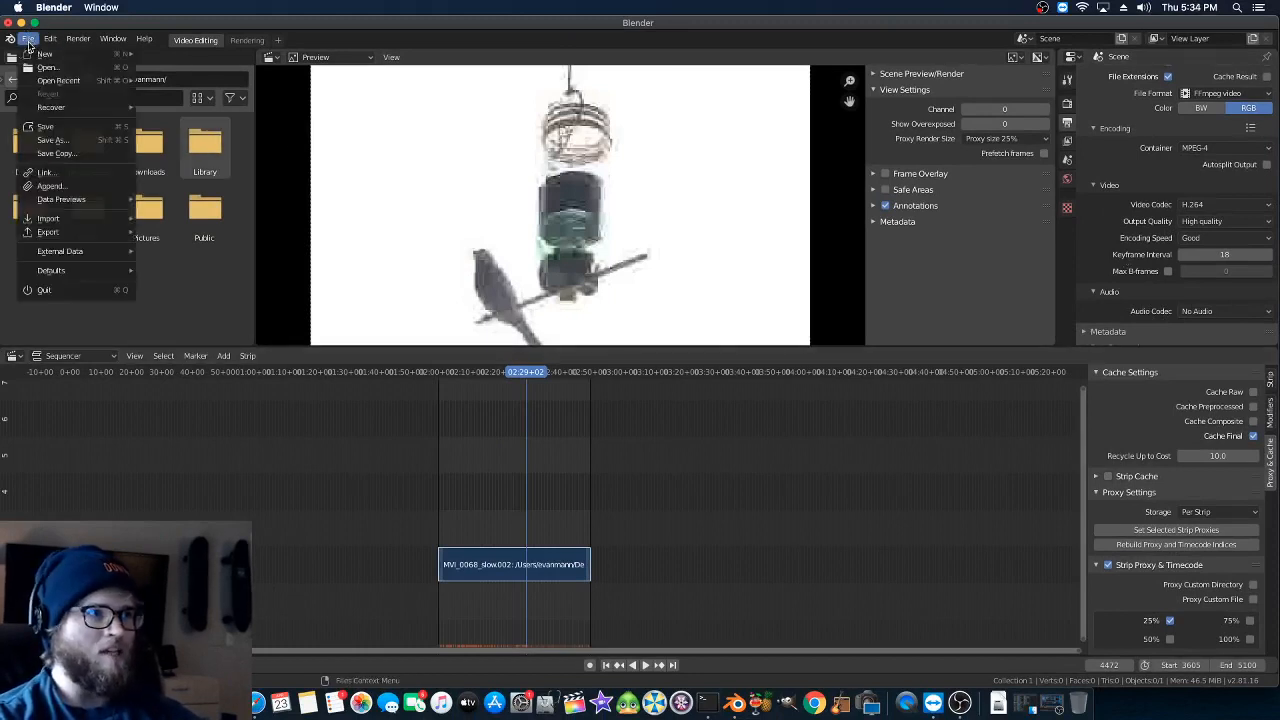
{"action": "left_click", "coordinate": [45, 126]}
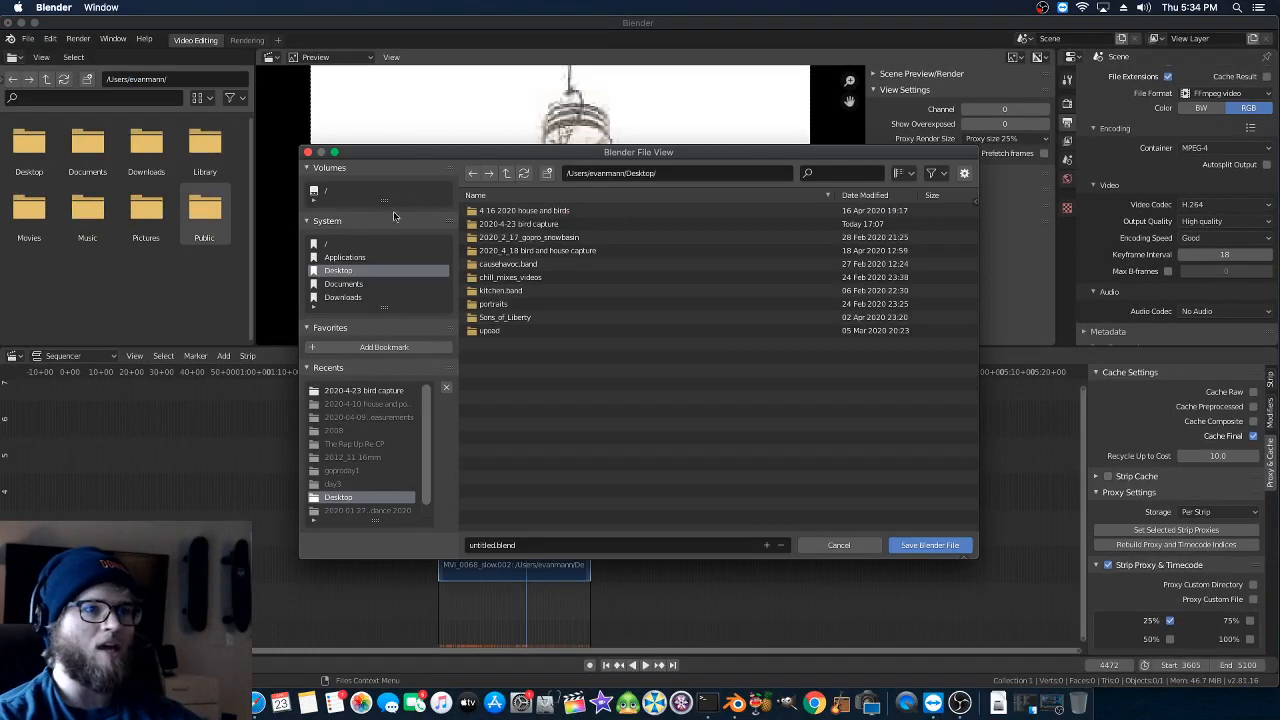
{"action": "double_click", "coordinate": [497, 225]}
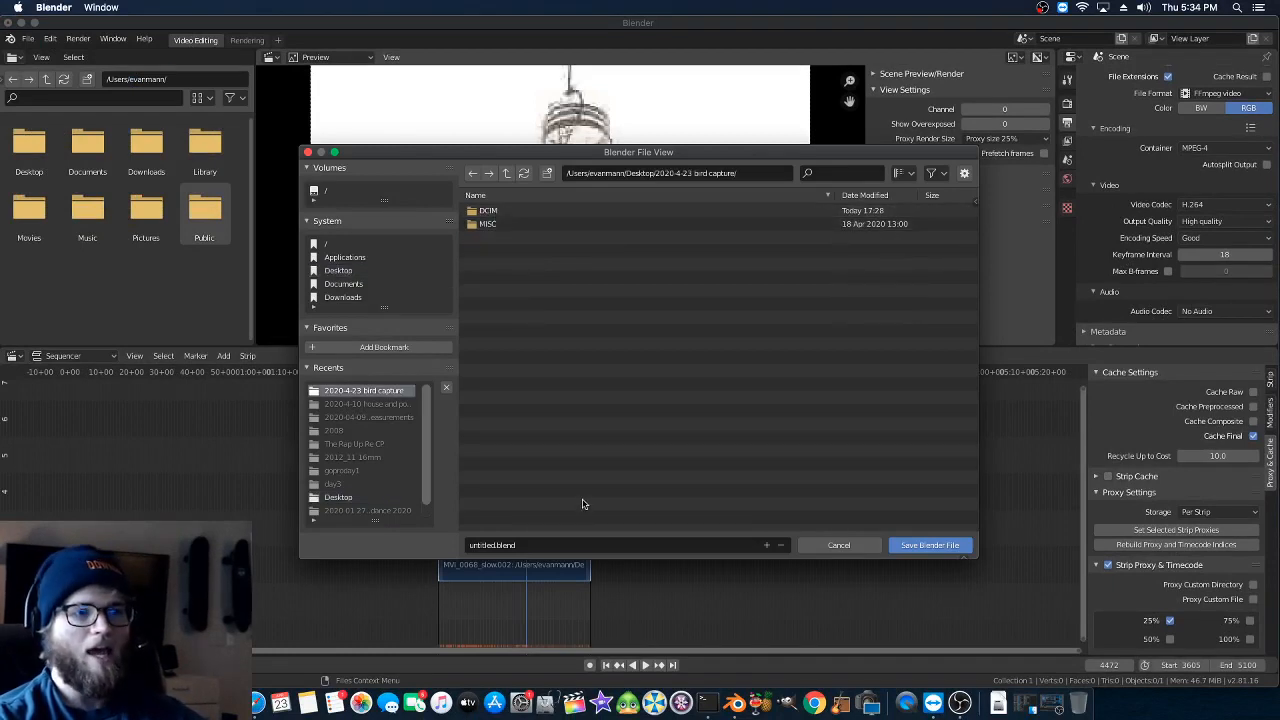
{"action": "left_click", "coordinate": [522, 545]}
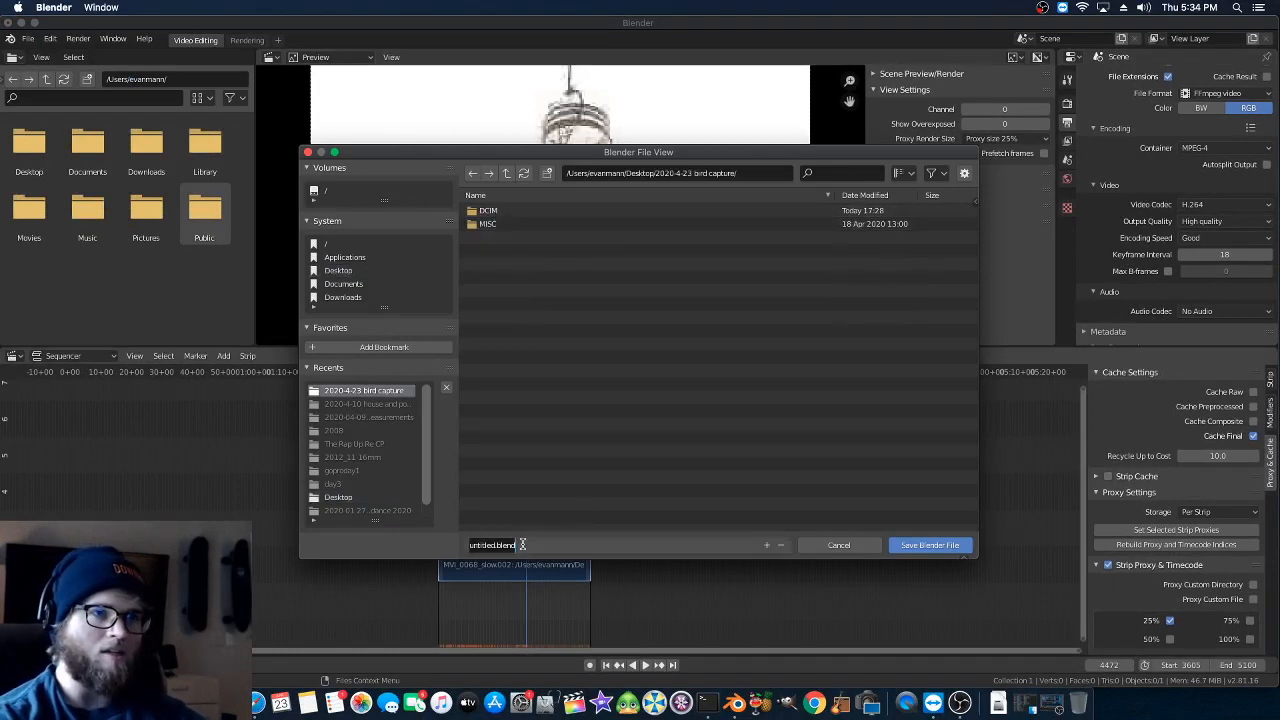
{"action": "type", "text": "bird_slomo_1"}
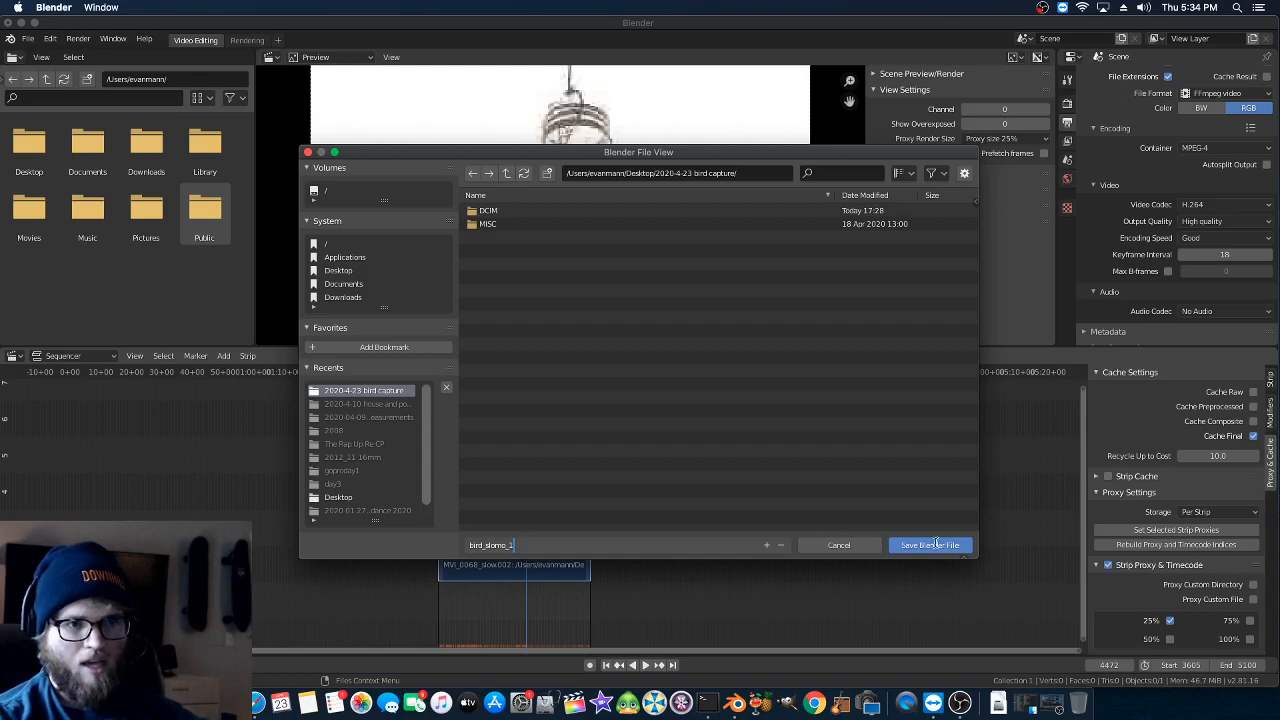
{"action": "key", "text": "Return"}
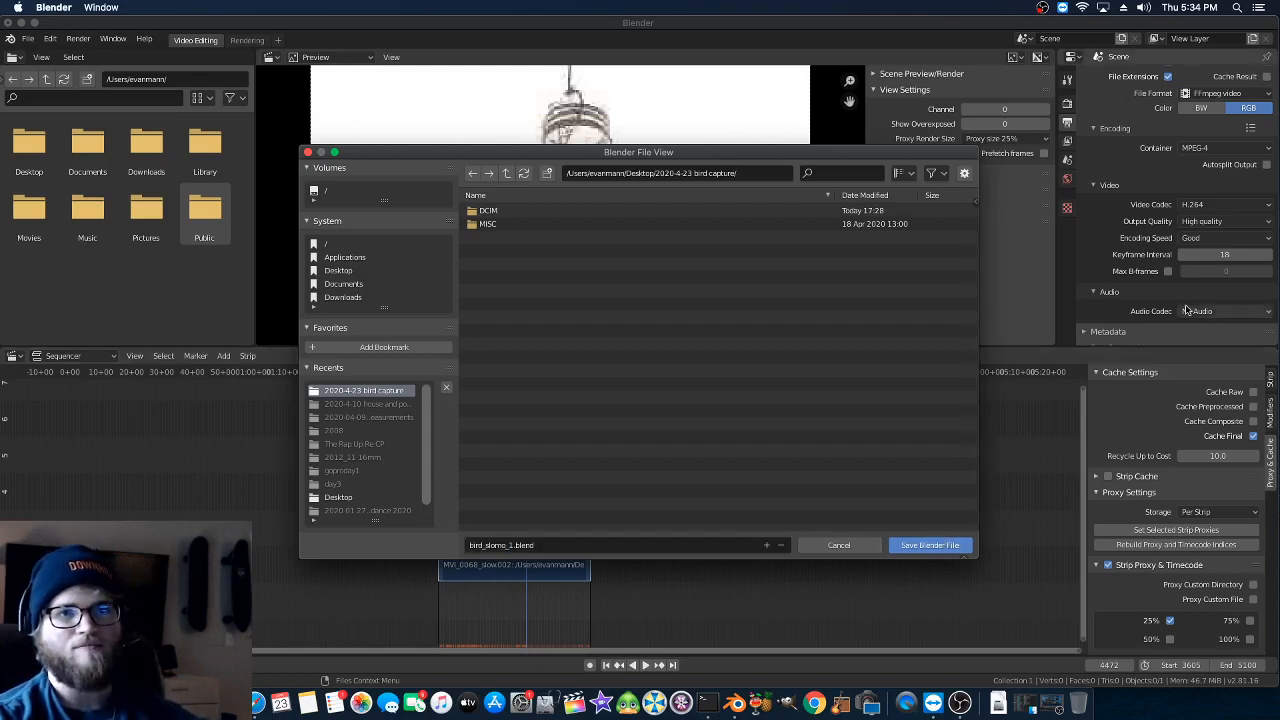
{"action": "left_click", "coordinate": [906, 546]}
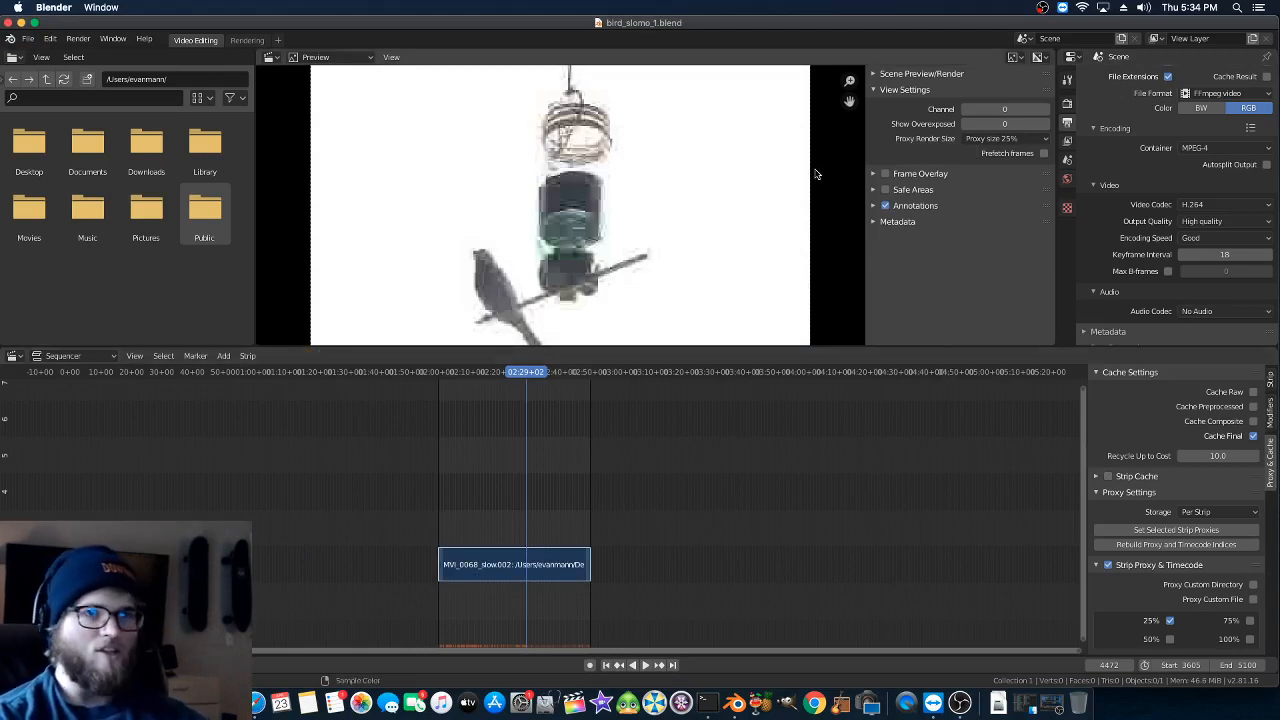
- Render the full animation and fit the whole frame inside a smaller, repositioned render window
{"action": "left_click", "coordinate": [81, 42]}
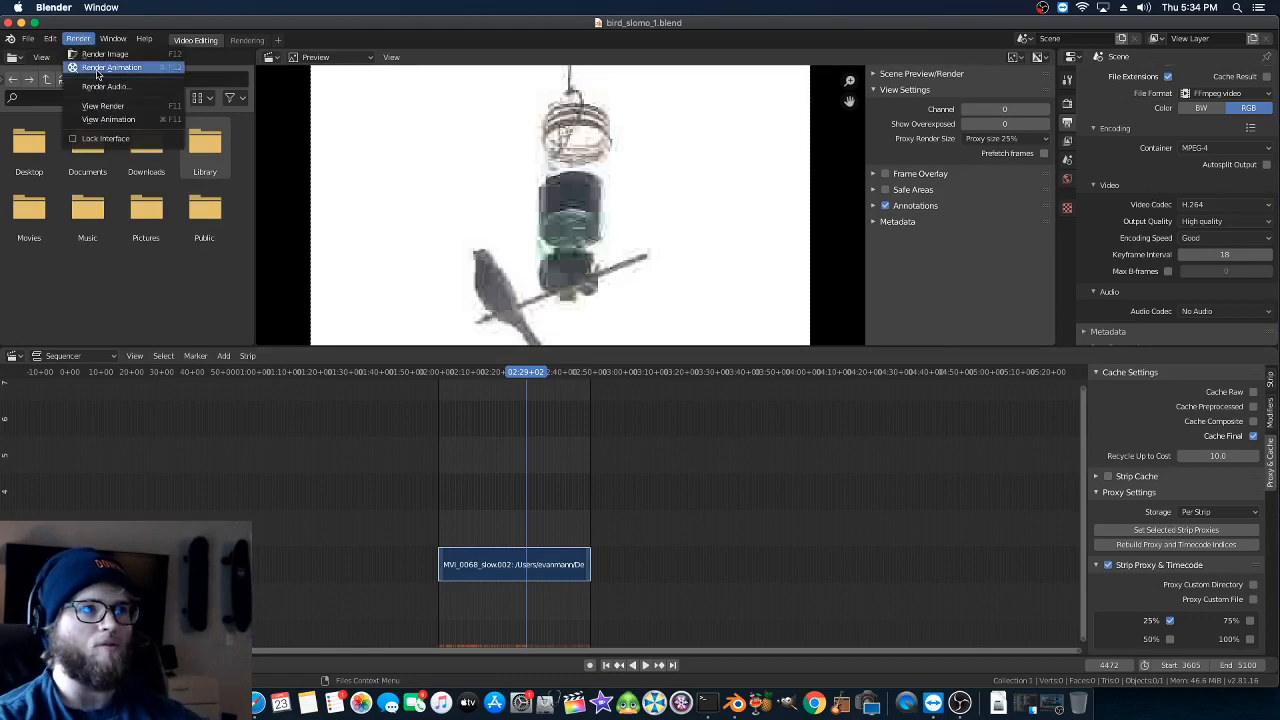
{"action": "left_click", "coordinate": [97, 69]}
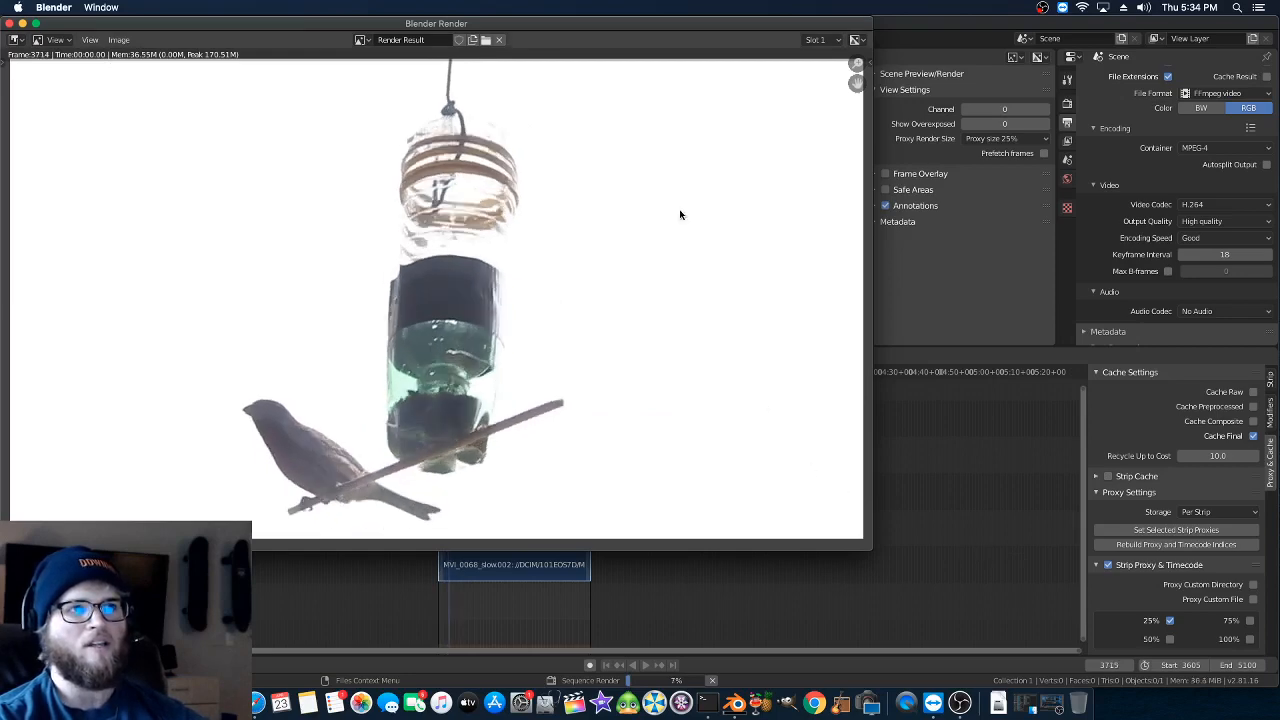
{"action": "left_click_drag", "start_coordinate": [523, 25], "coordinate": [771, 122]}
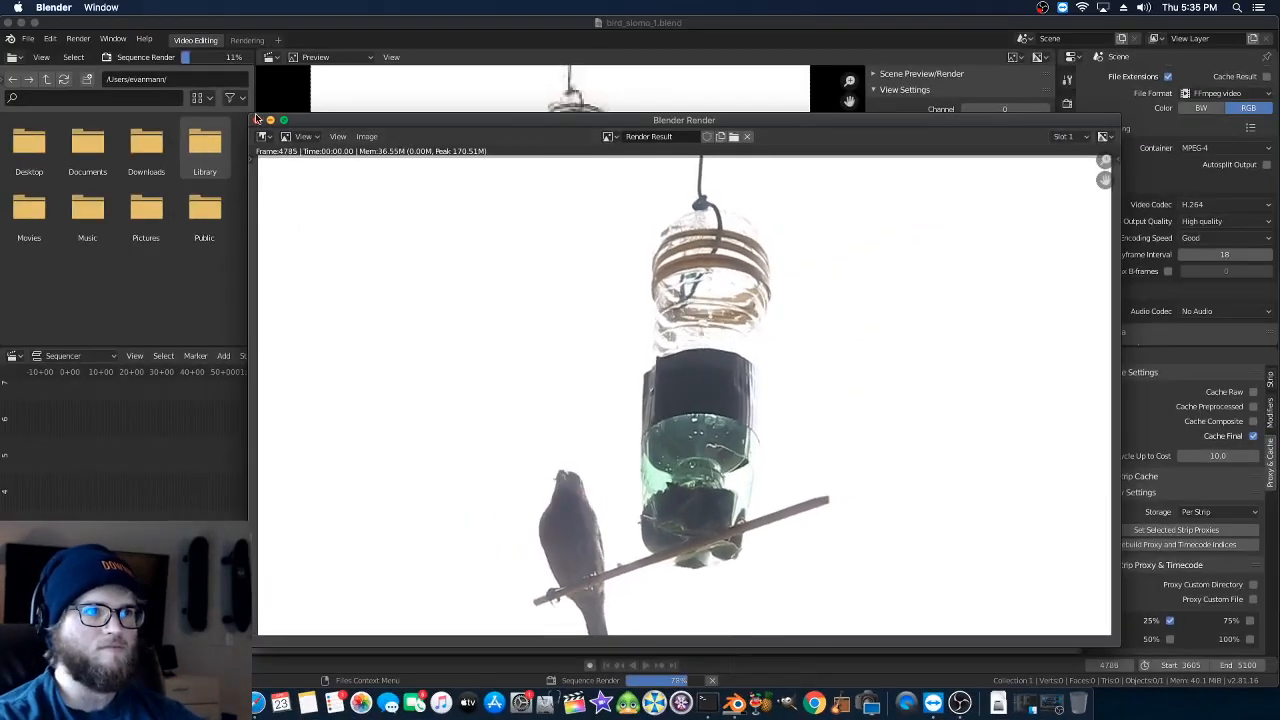
{"action": "left_click_drag", "start_coordinate": [256, 118], "coordinate": [497, 106]}
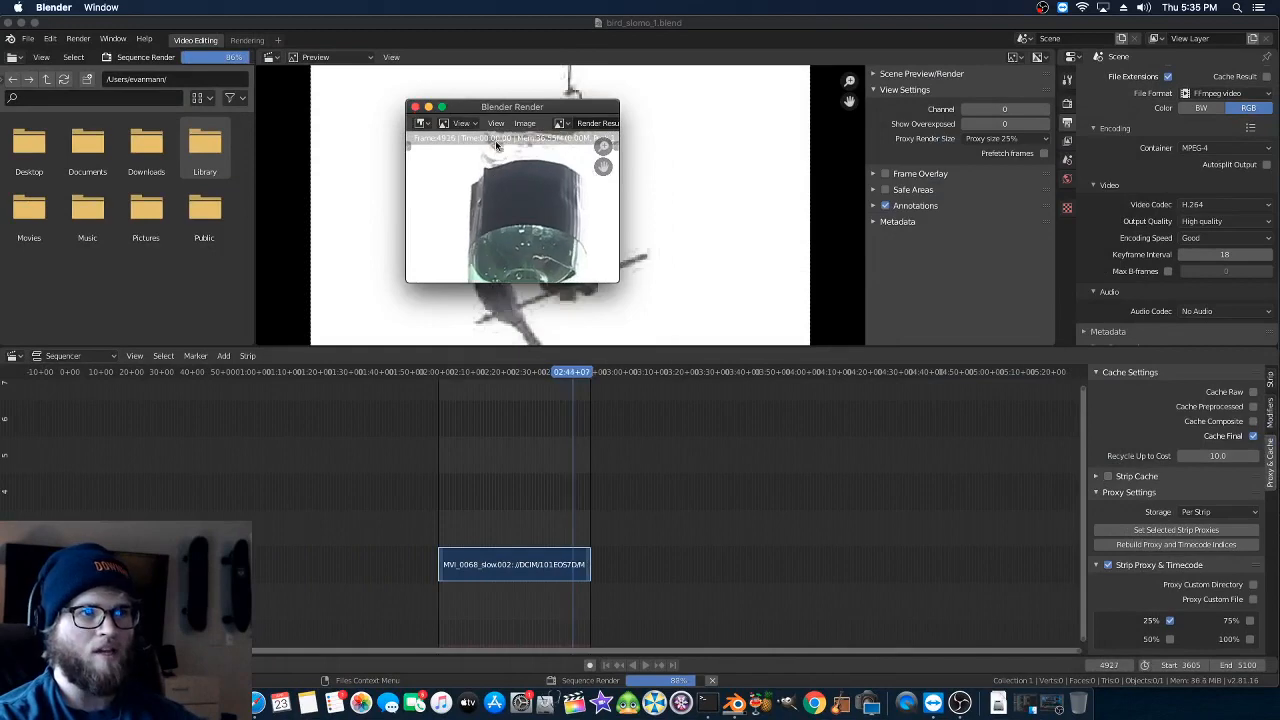
{"action": "left_click", "coordinate": [496, 123]}
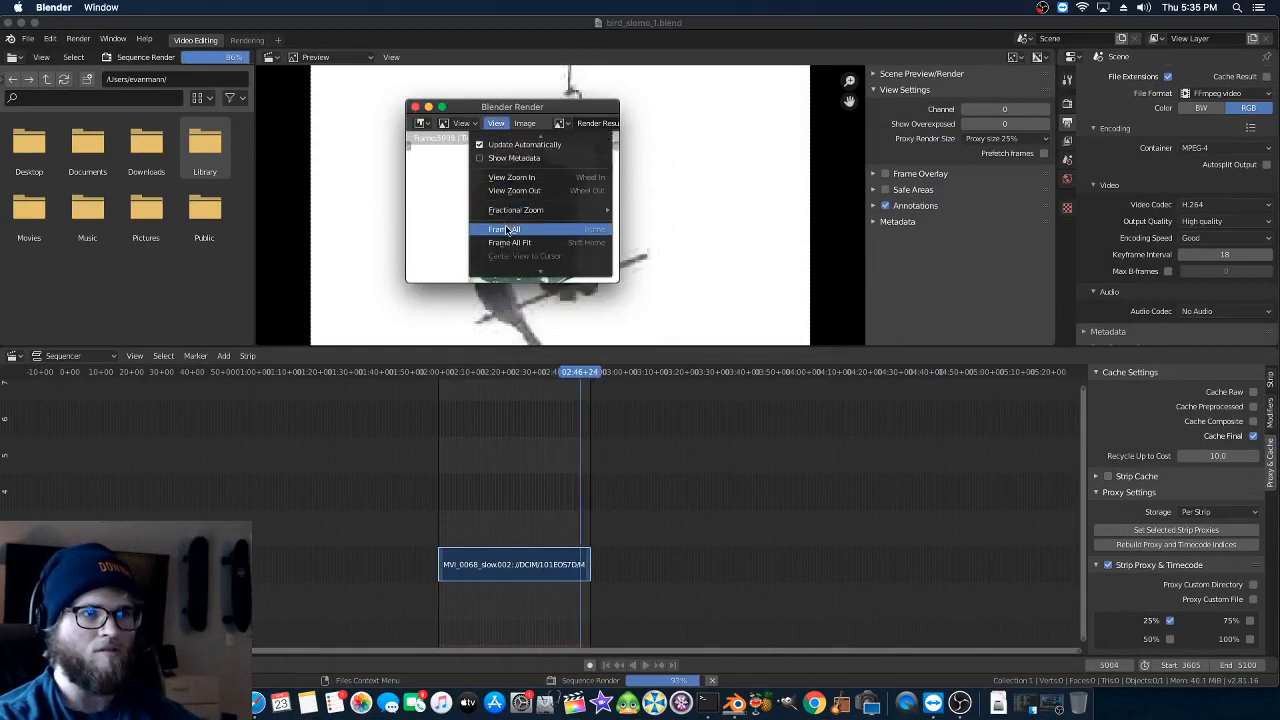
{"action": "left_click", "coordinate": [509, 242]}
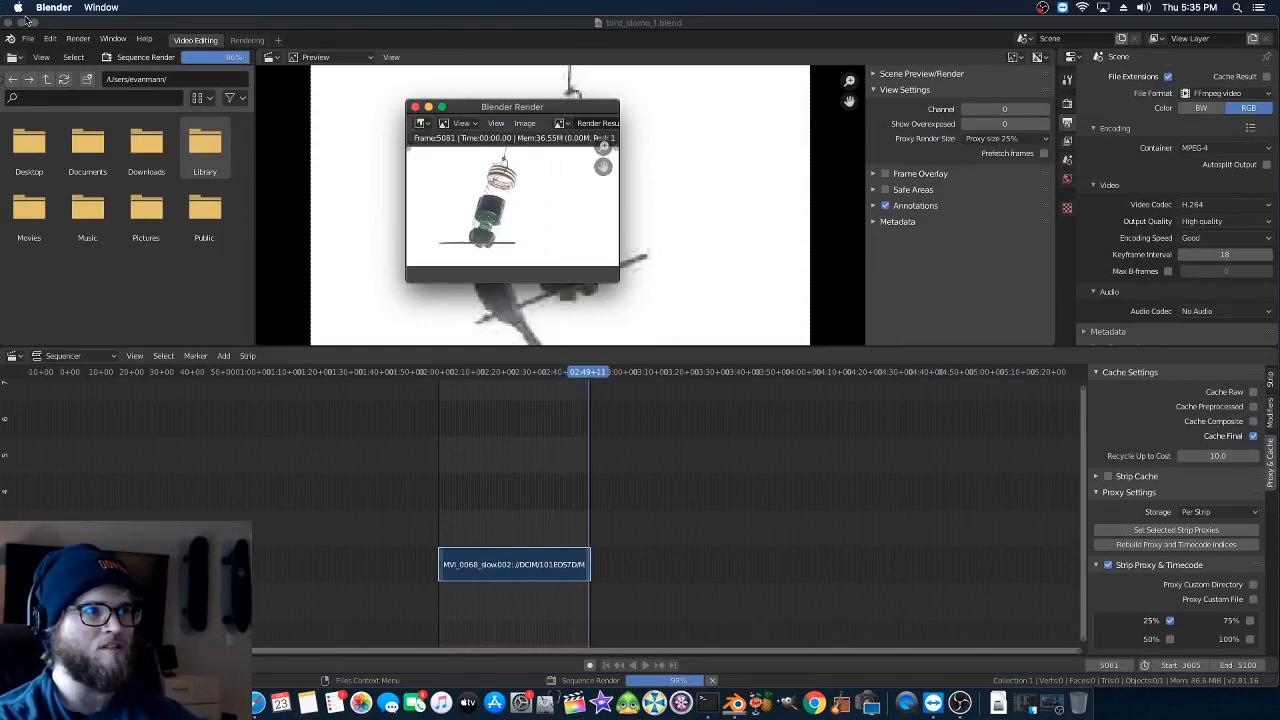
- Clear away the BL_proxy folder window and rearrange the project window and the render window on the desktop
{"action": "left_click", "coordinate": [22, 22]}
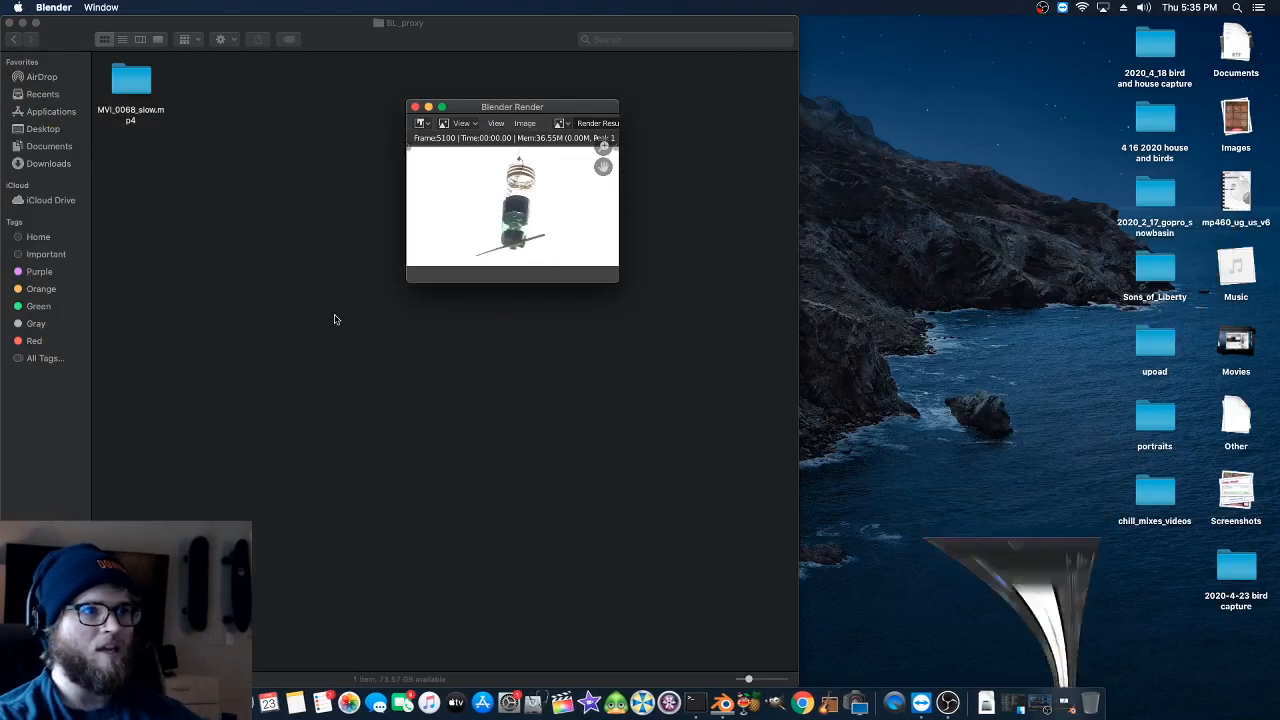
{"action": "left_click", "coordinate": [21, 22]}
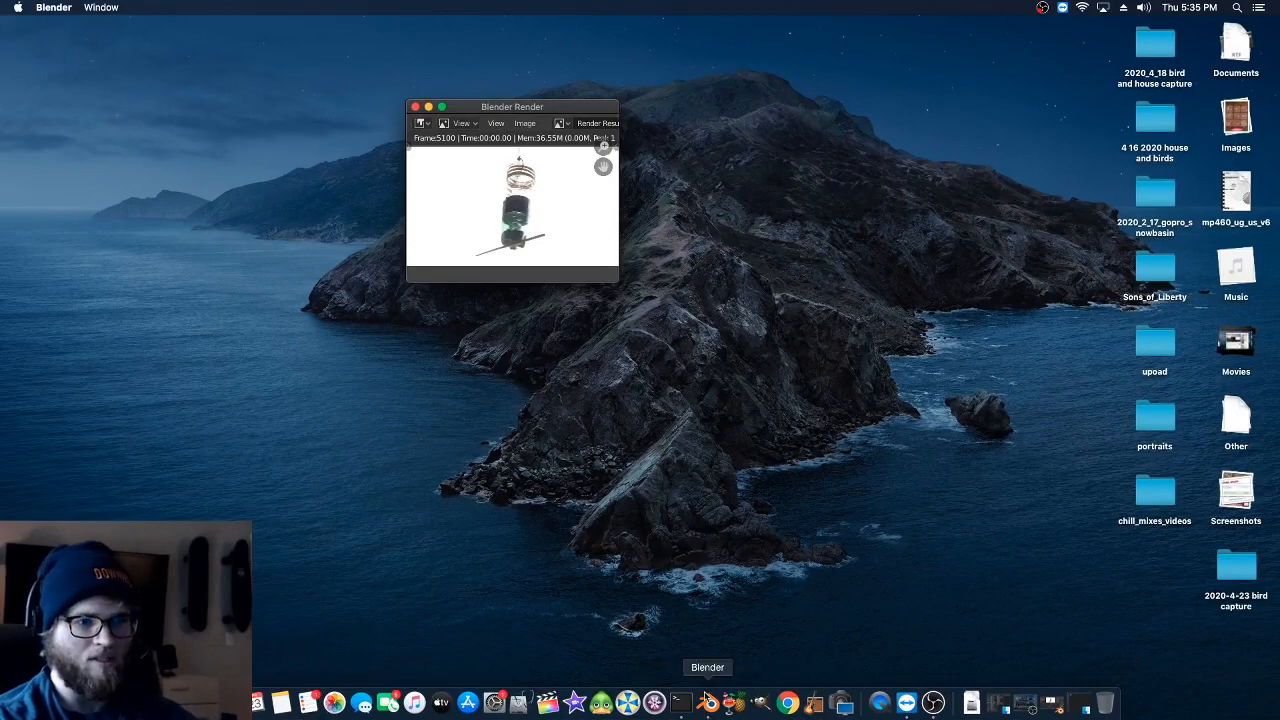
{"action": "left_click", "coordinate": [1061, 709]}
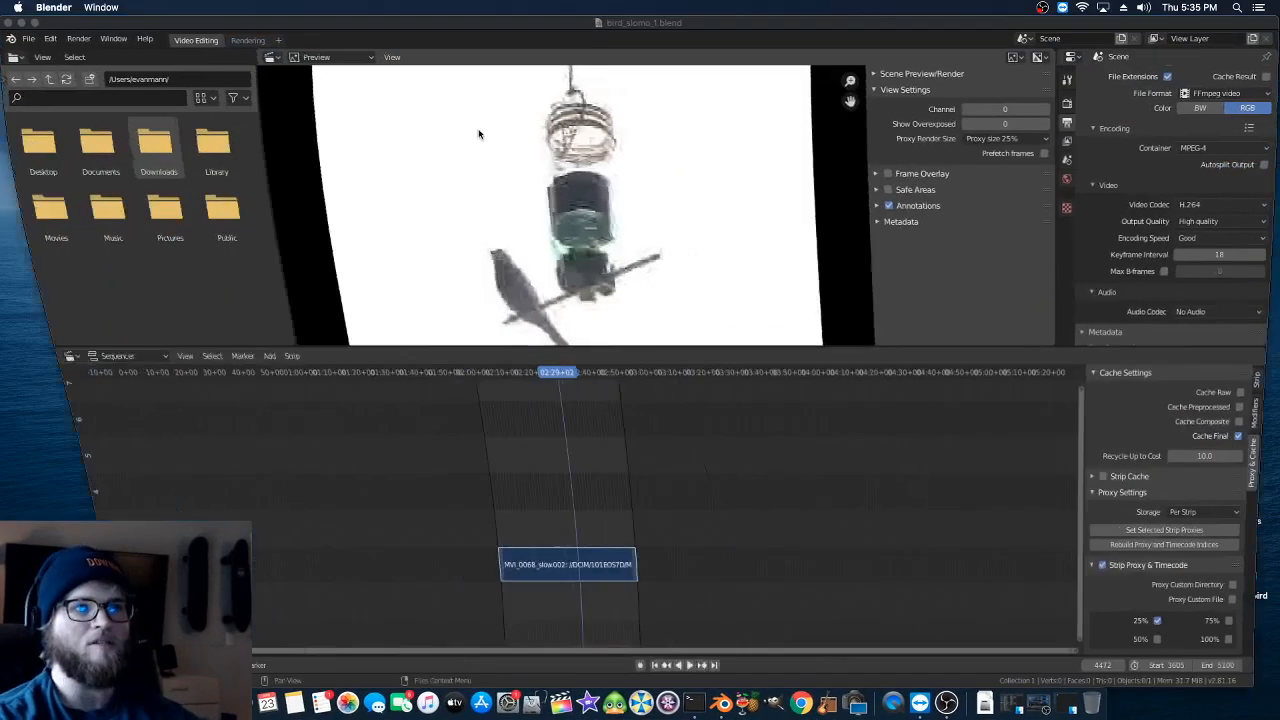
{"action": "left_click_drag", "start_coordinate": [368, 26], "coordinate": [520, 243]}
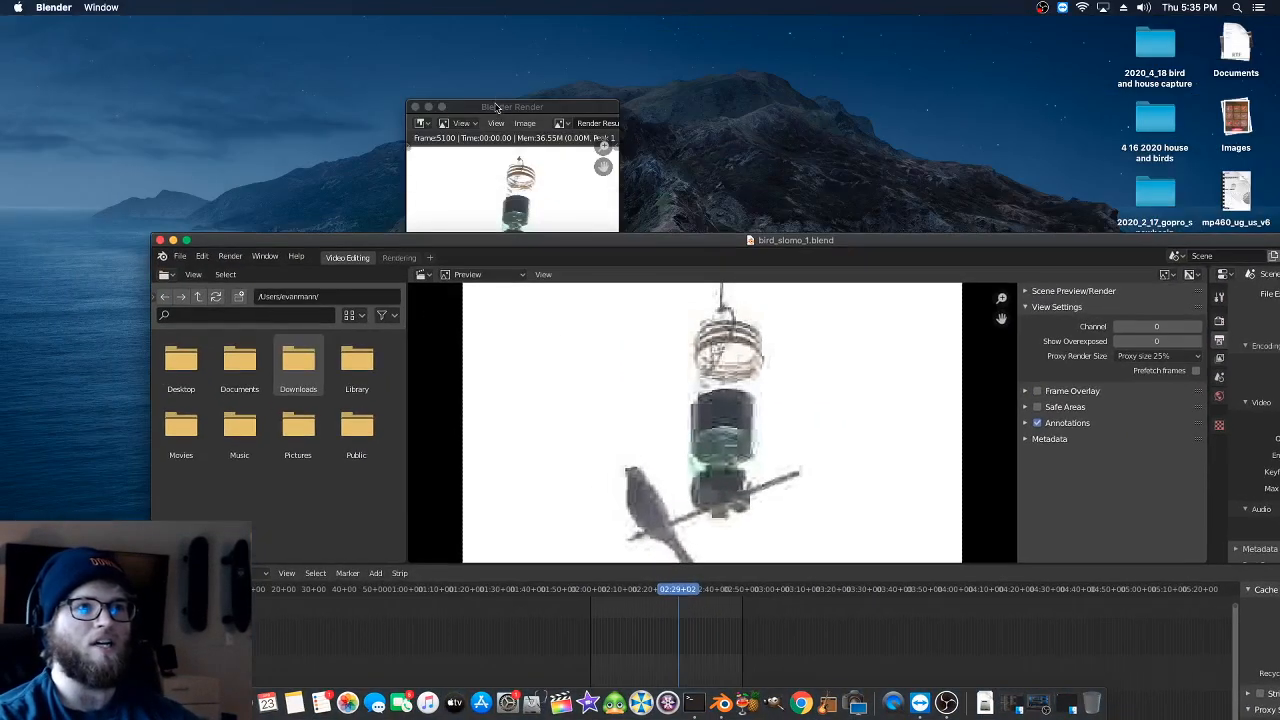
{"action": "left_click_drag", "start_coordinate": [497, 108], "coordinate": [103, 350]}
{"action": "double_click", "coordinate": [392, 243]}
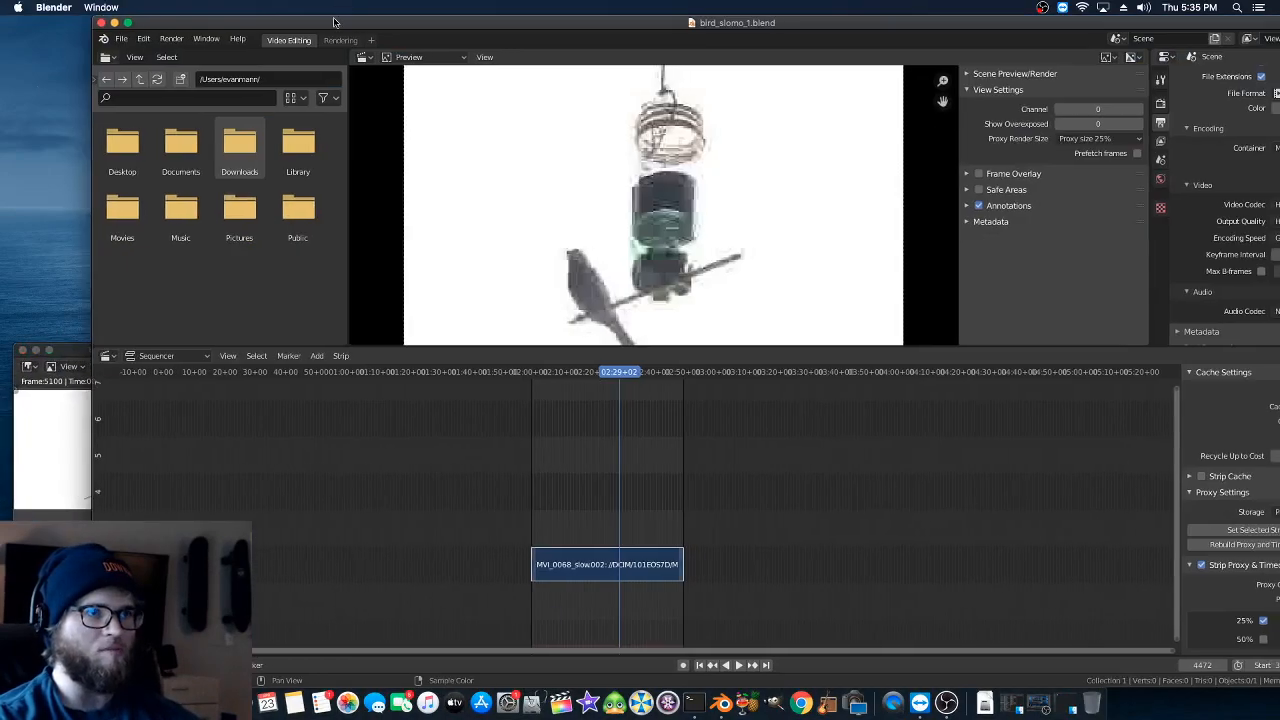
{"action": "left_click", "coordinate": [40, 416]}
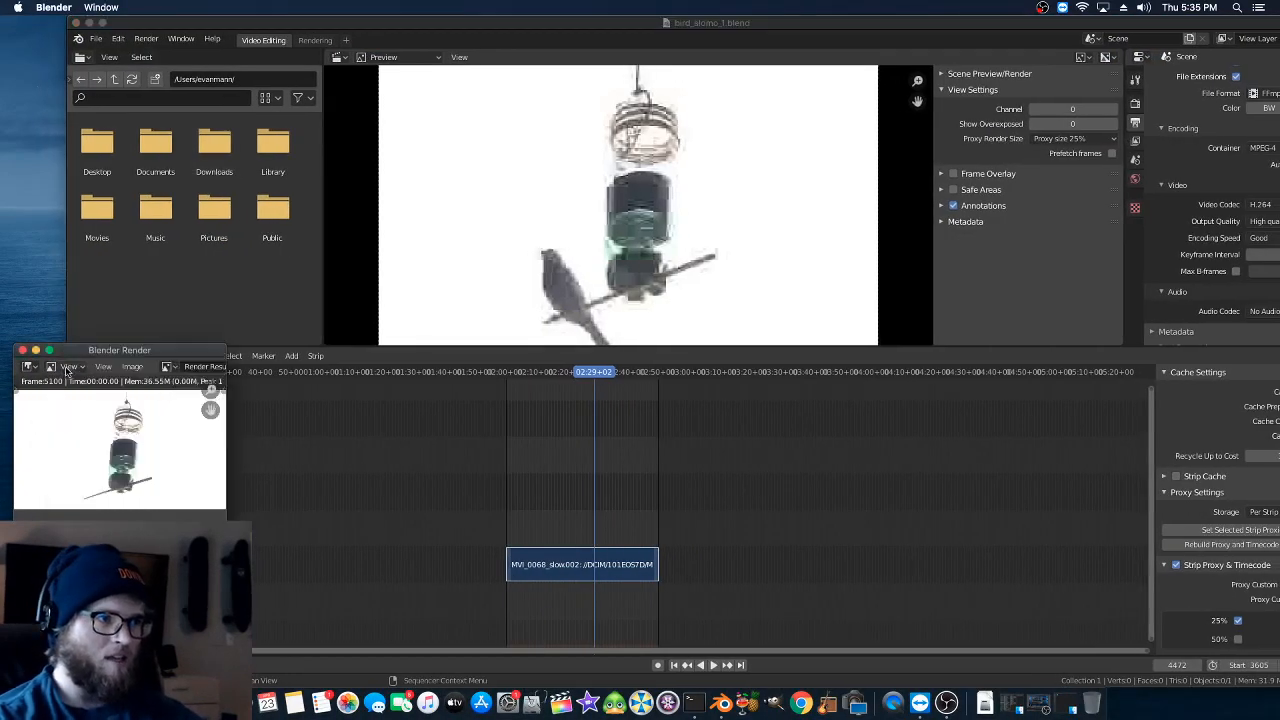
{"action": "left_click_drag", "start_coordinate": [117, 349], "coordinate": [172, 219]}
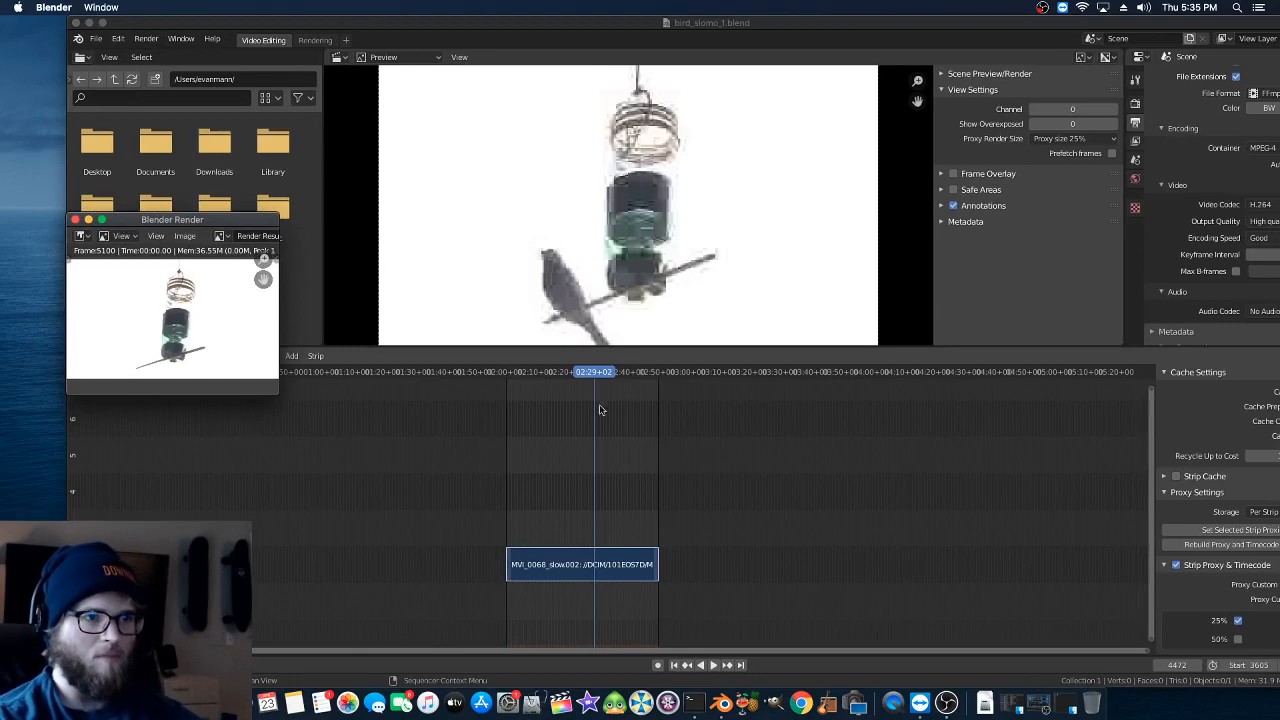
- Close the render window and the bird_slomo_1.blend project window
{"action": "left_click", "coordinate": [74, 220]}
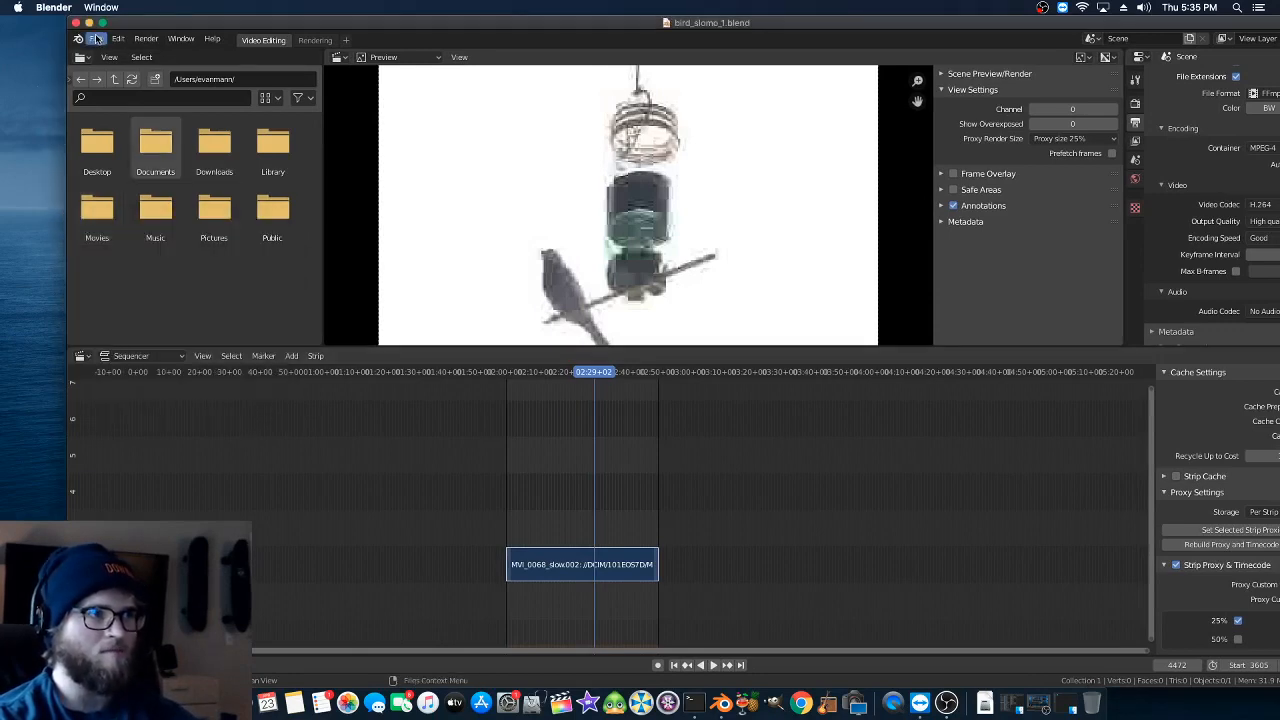
{"action": "left_click", "coordinate": [96, 38]}
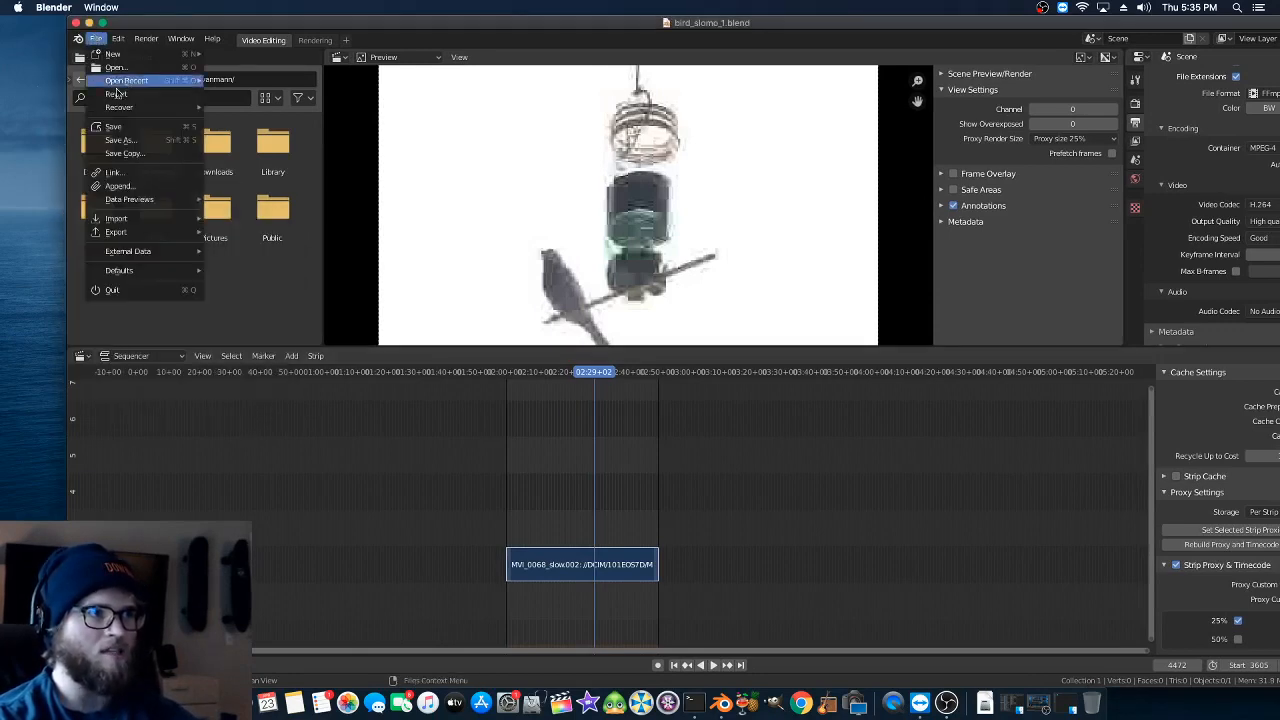
{"action": "left_click", "coordinate": [75, 22]}
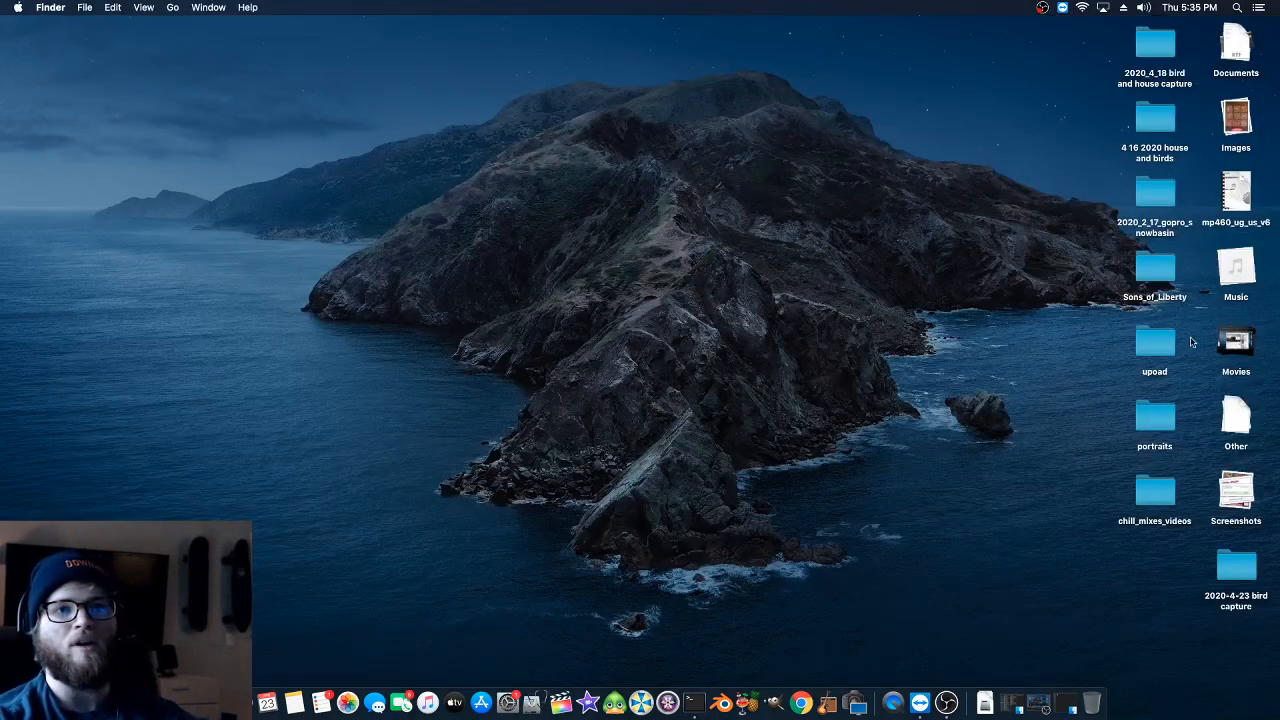
- Open the 2020-4-23 bird capture folder in Finder and list its files in detail with the rendered MP4 selected
{"action": "double_click", "coordinate": [1230, 558]}
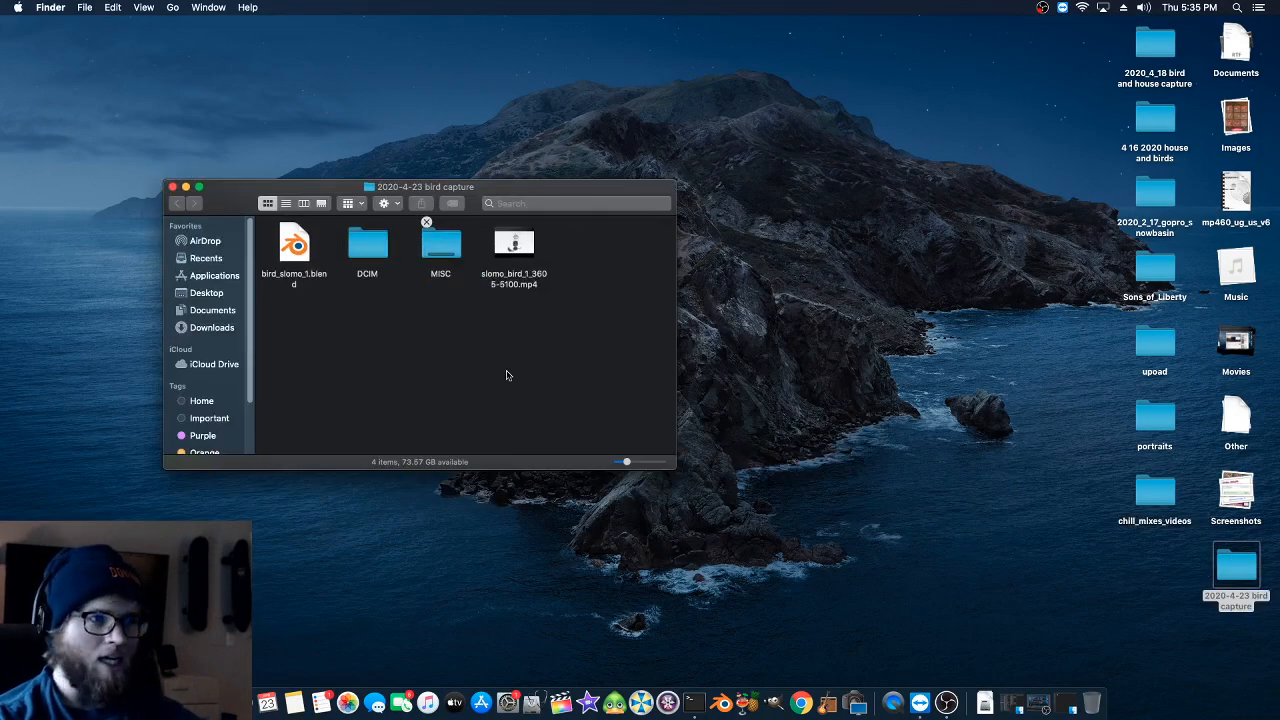
{"action": "left_click", "coordinate": [512, 285]}
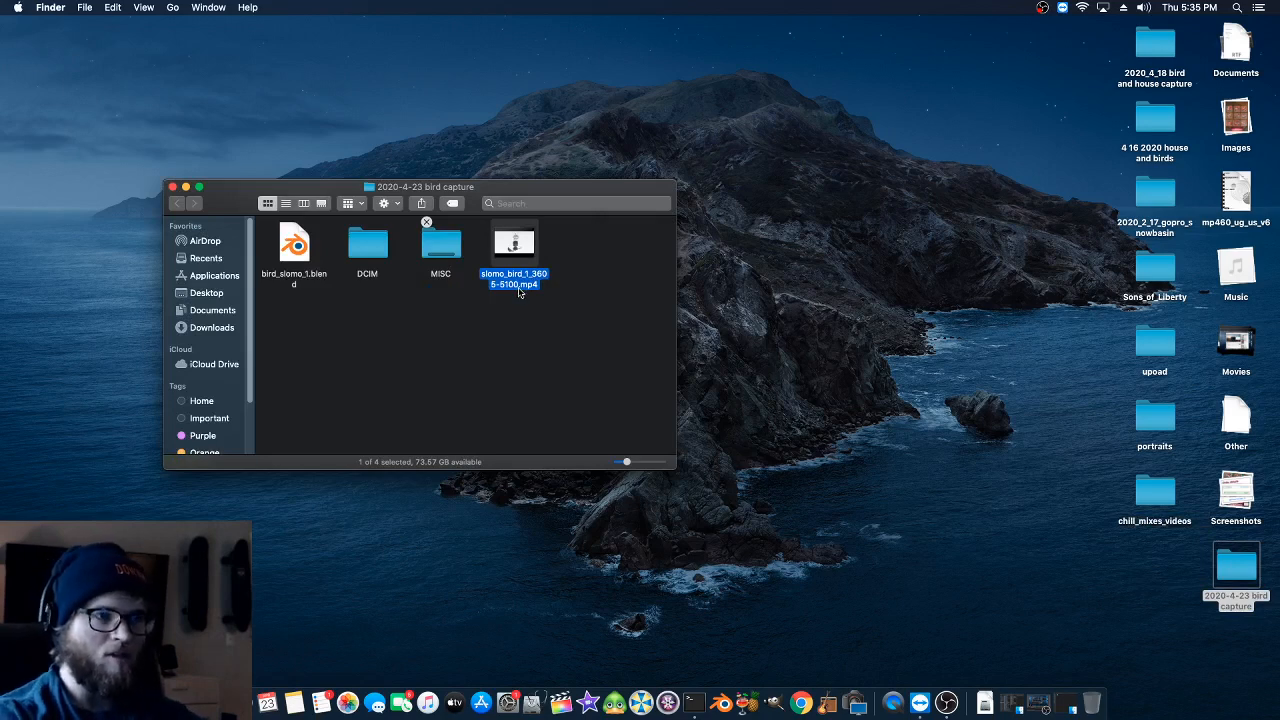
{"action": "left_click", "coordinate": [286, 204]}
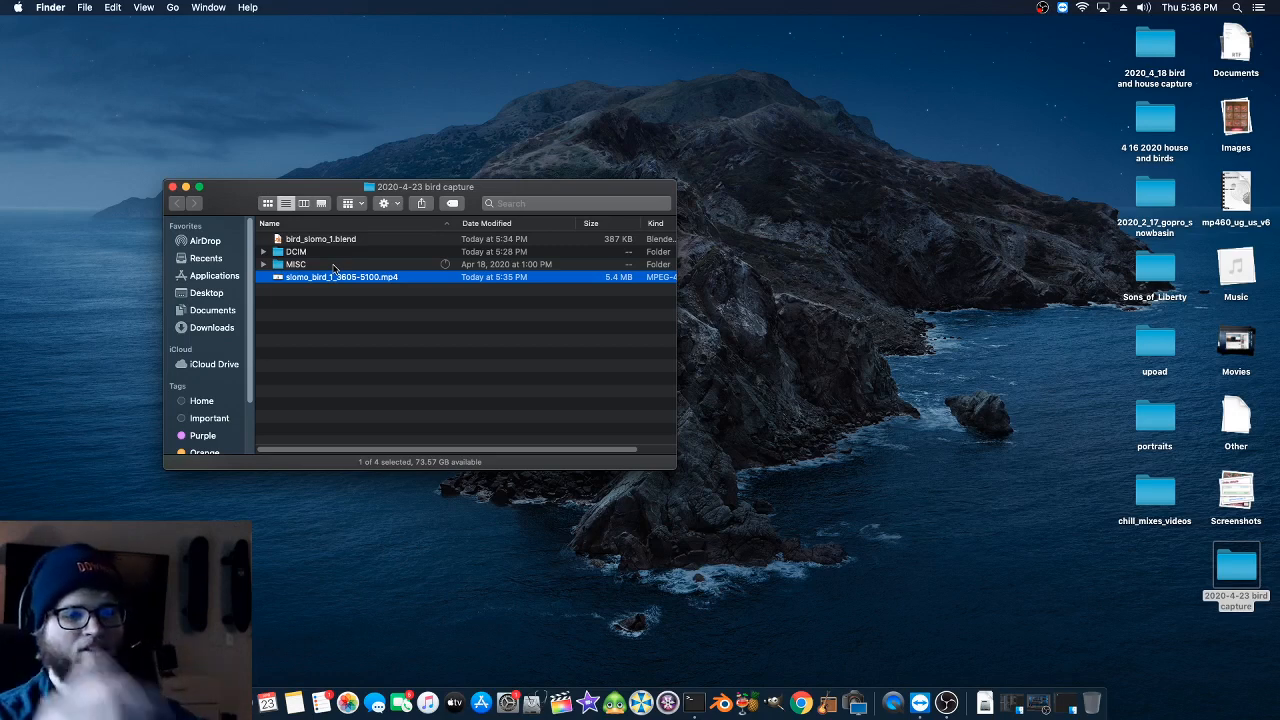
- Launch HandBrake beside the folder window and load slomo_bird_1_3605-5100.mp4 as the source, dismissing the file chooser
{"action": "left_click", "coordinate": [744, 704]}
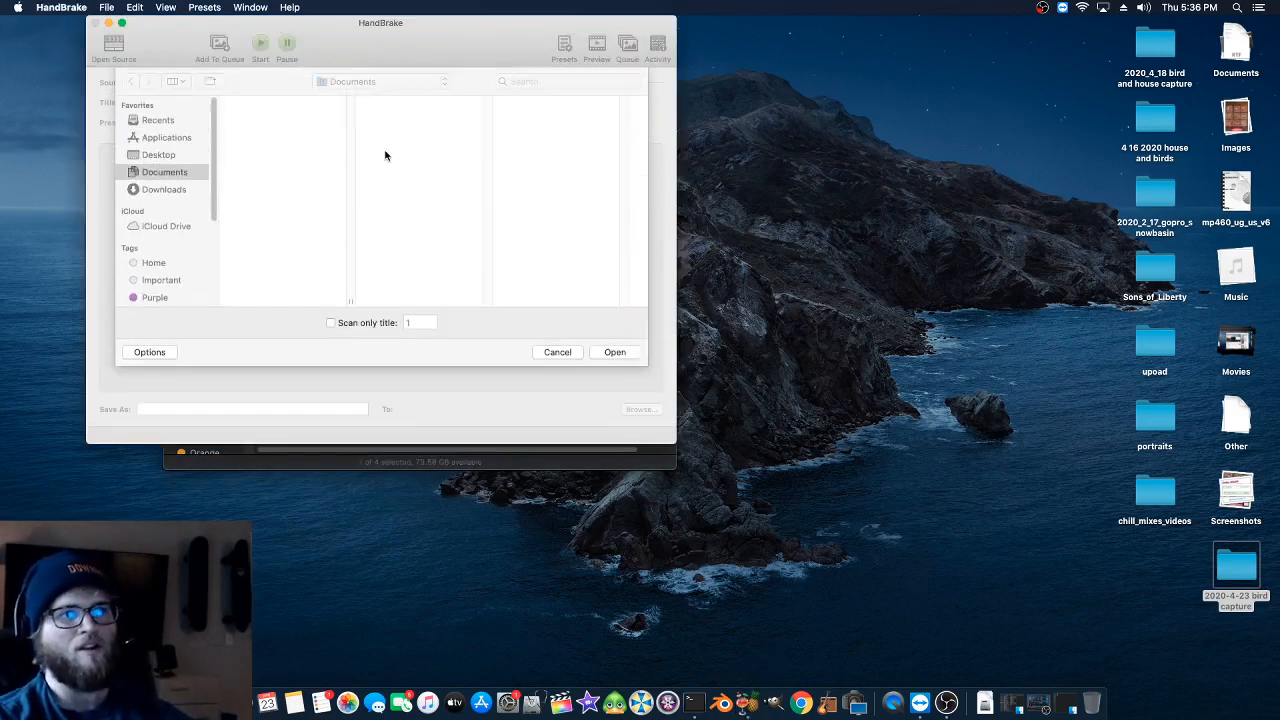
{"action": "left_click_drag", "start_coordinate": [164, 34], "coordinate": [727, 55]}
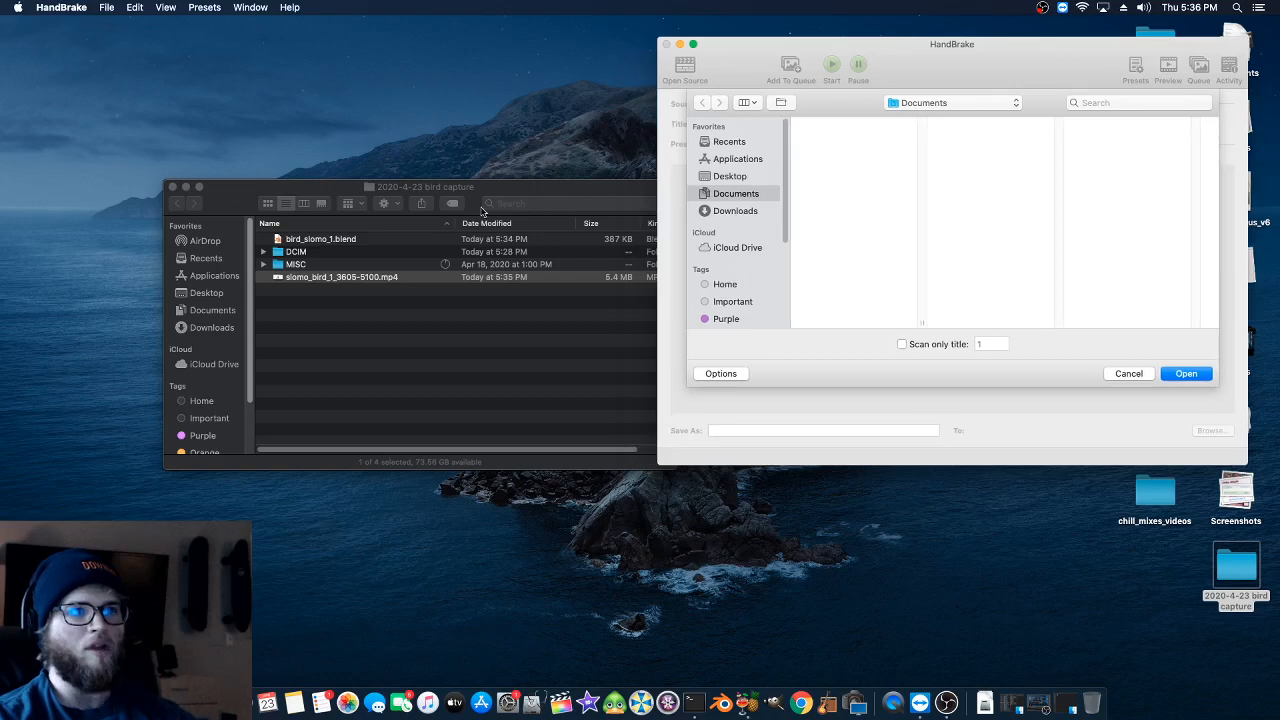
{"action": "left_click_drag", "start_coordinate": [480, 187], "coordinate": [379, 185]}
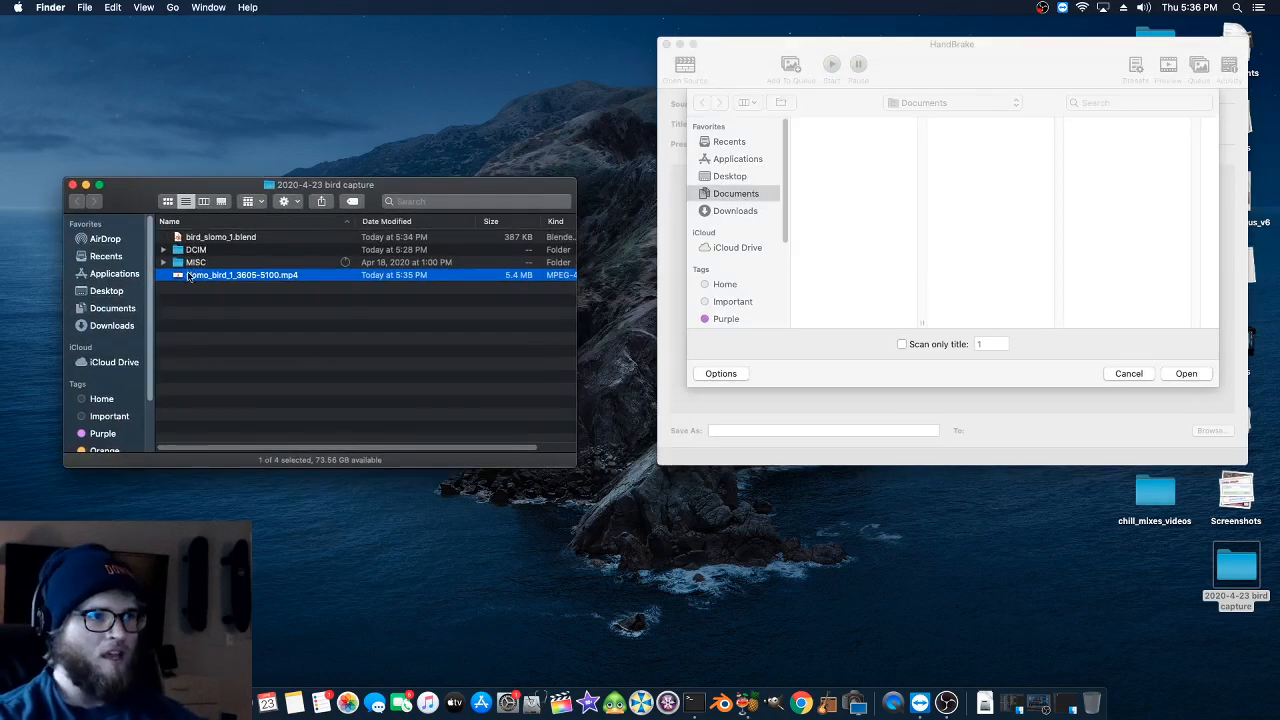
{"action": "left_click_drag", "start_coordinate": [183, 279], "coordinate": [727, 433]}
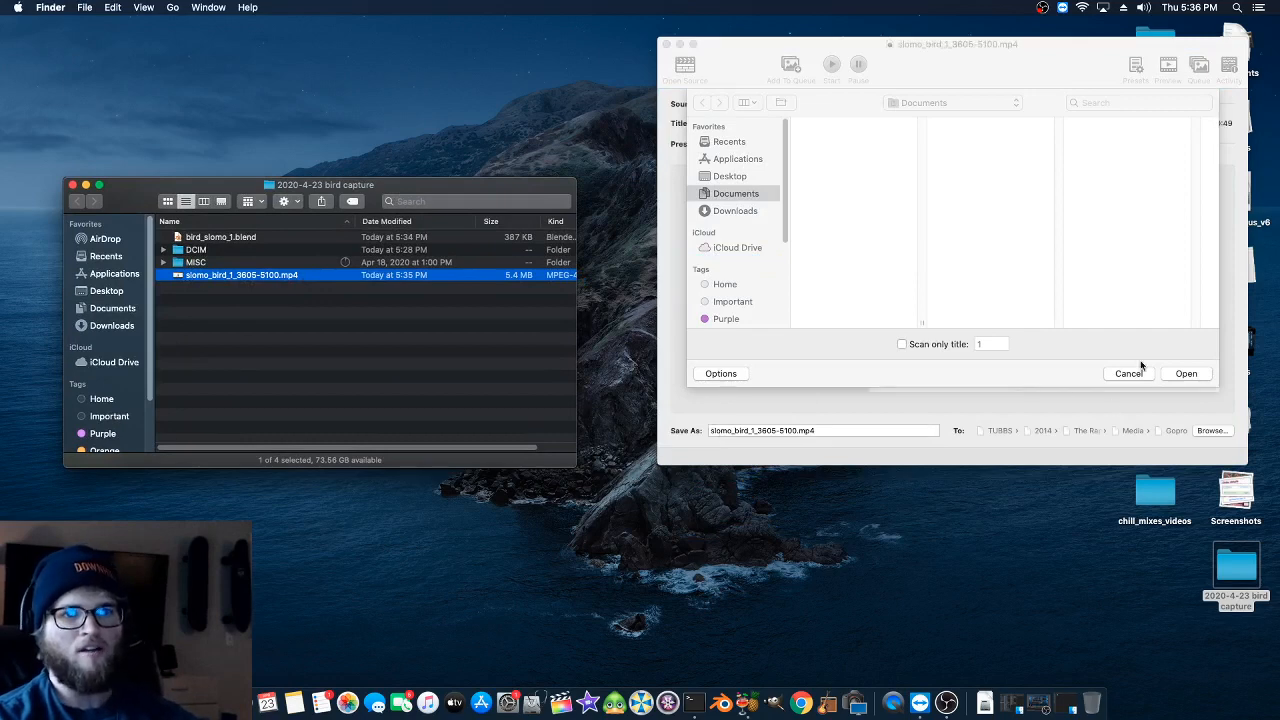
{"action": "left_click", "coordinate": [1130, 373]}
{"action": "left_click", "coordinate": [1129, 373]}
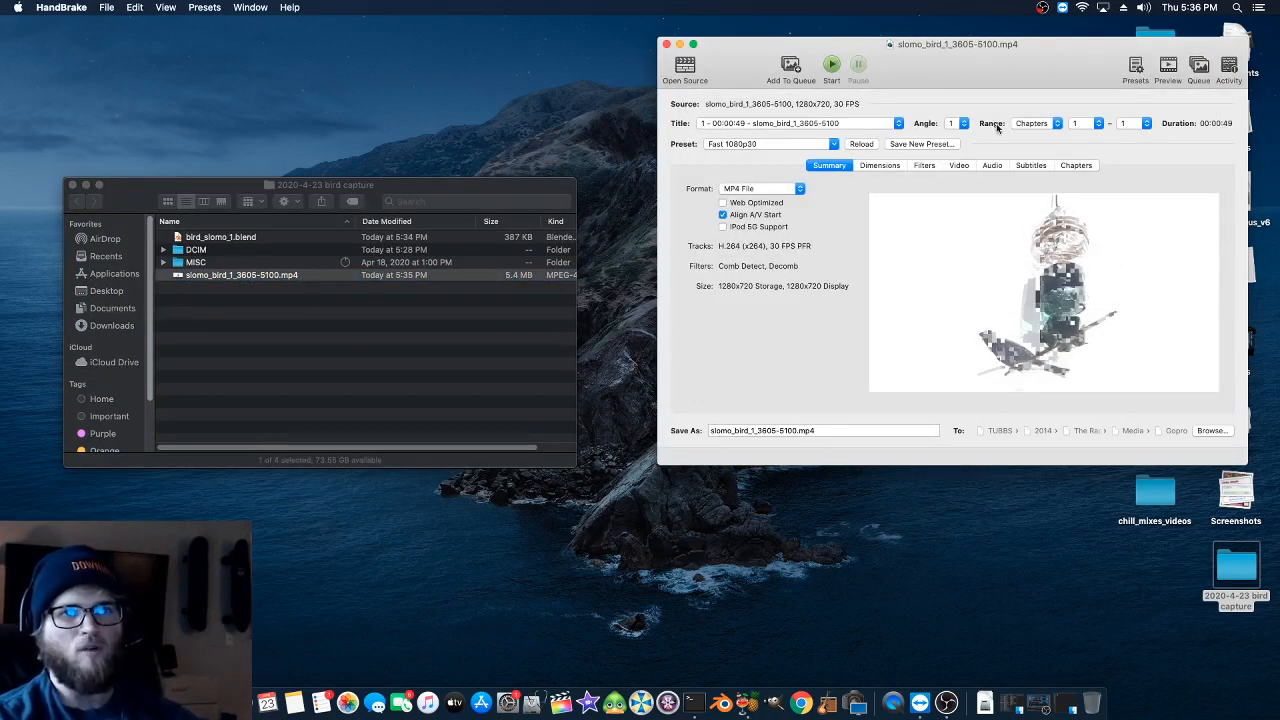
- Restart HandBrake, dismiss its file chooser and load slomo_bird_1_3605-5100.mp4 from the folder window again
{"action": "left_click", "coordinate": [772, 58]}
{"action": "left_click", "coordinate": [1058, 156]}
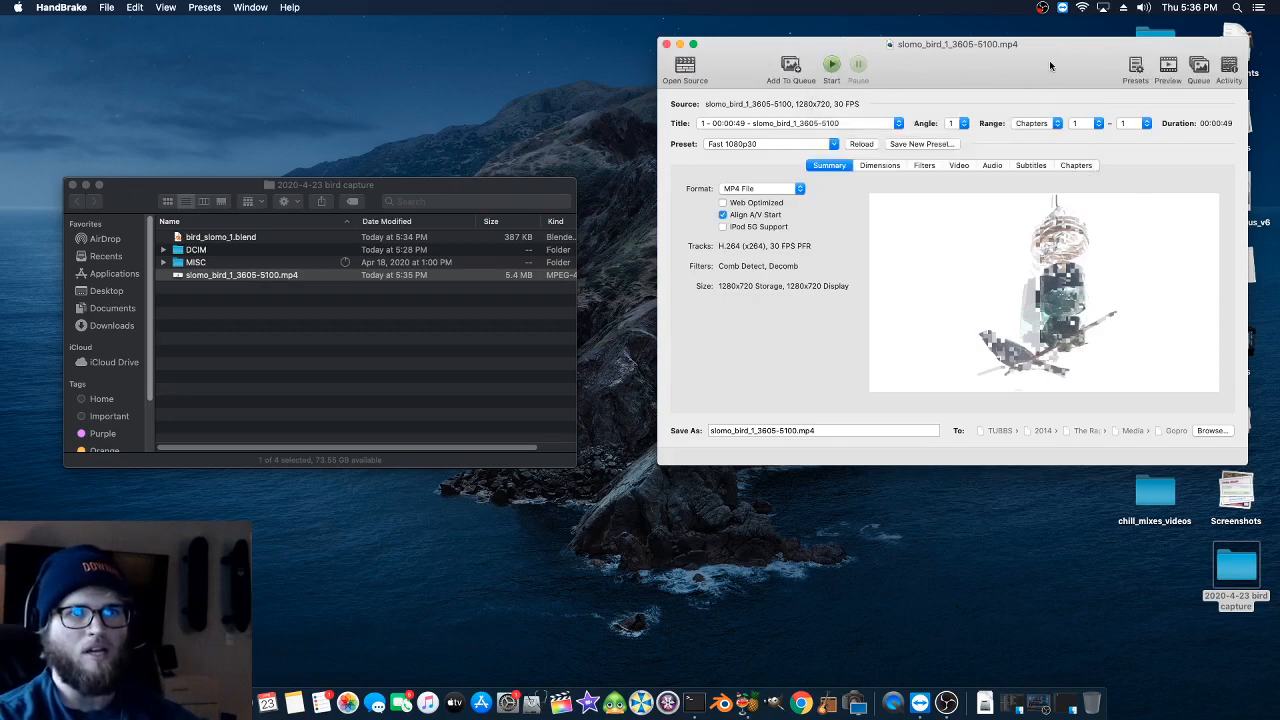
{"action": "key", "text": "super+q"}
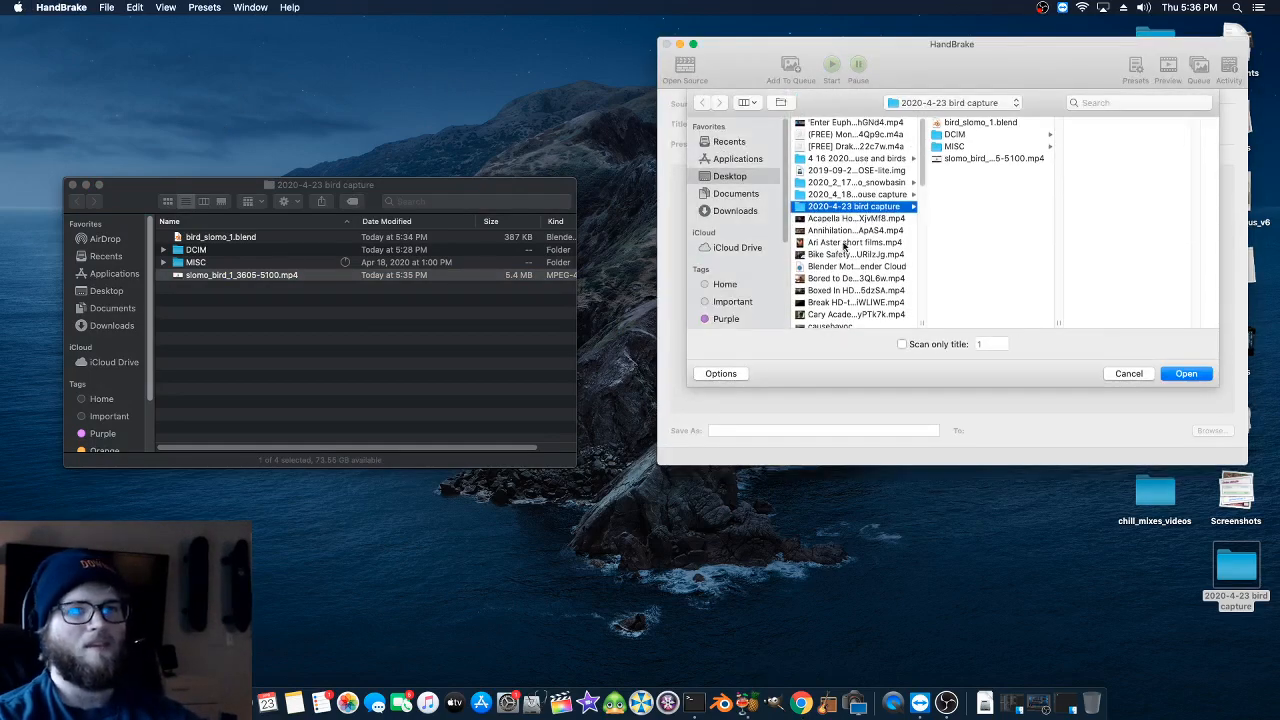
{"action": "left_click", "coordinate": [1115, 372]}
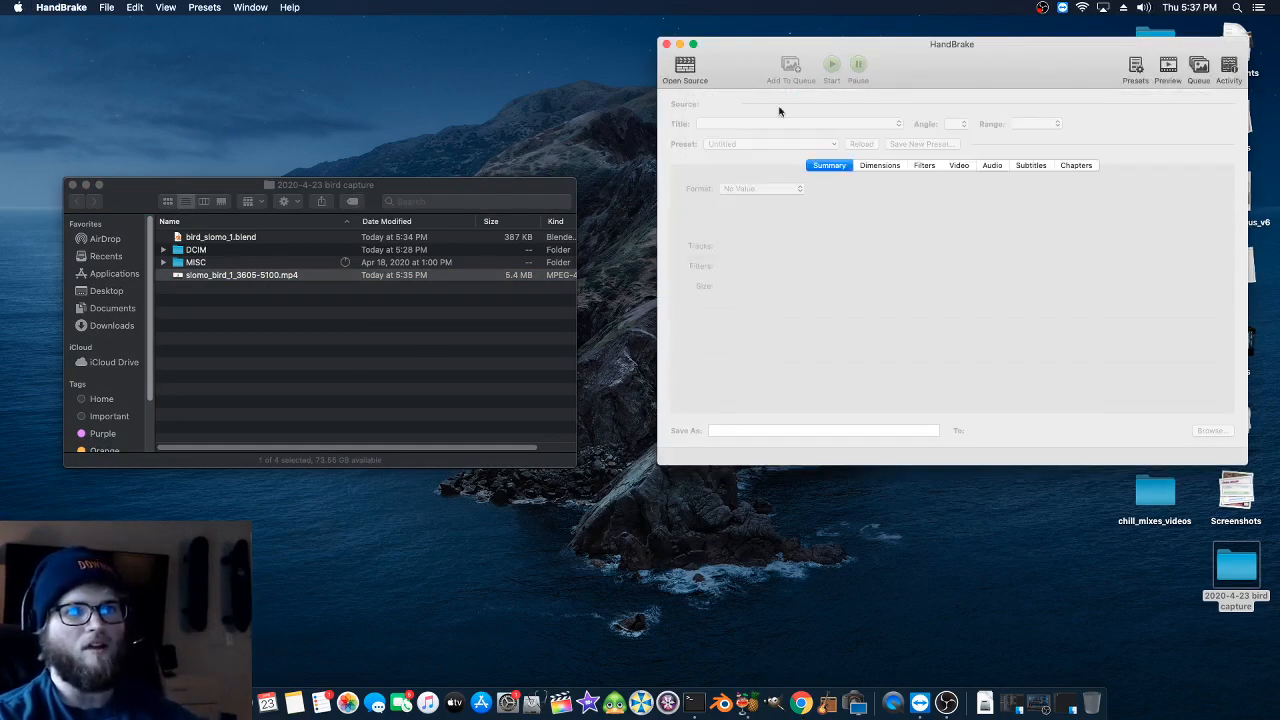
{"action": "left_click_drag", "start_coordinate": [229, 276], "coordinate": [705, 266]}
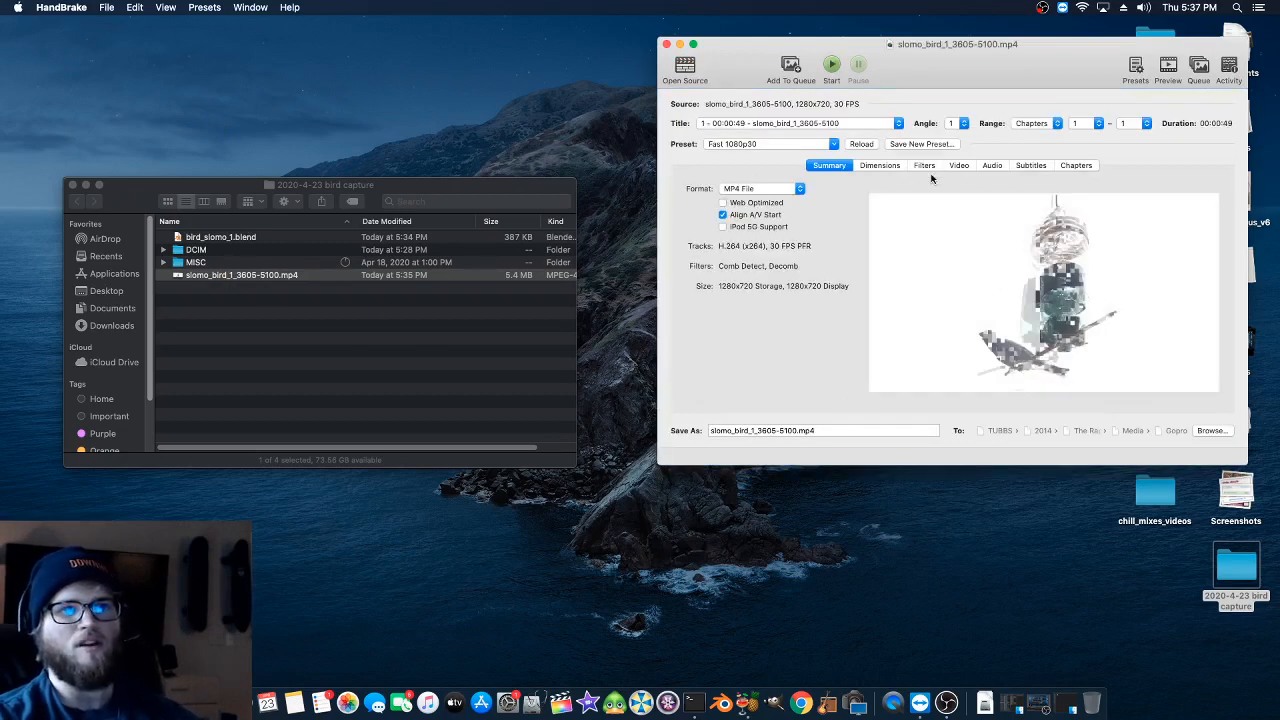
- Step back and forth through the preview frames of the loaded bird video
{"action": "left_click", "coordinate": [1050, 365]}
{"action": "left_click", "coordinate": [1048, 364]}
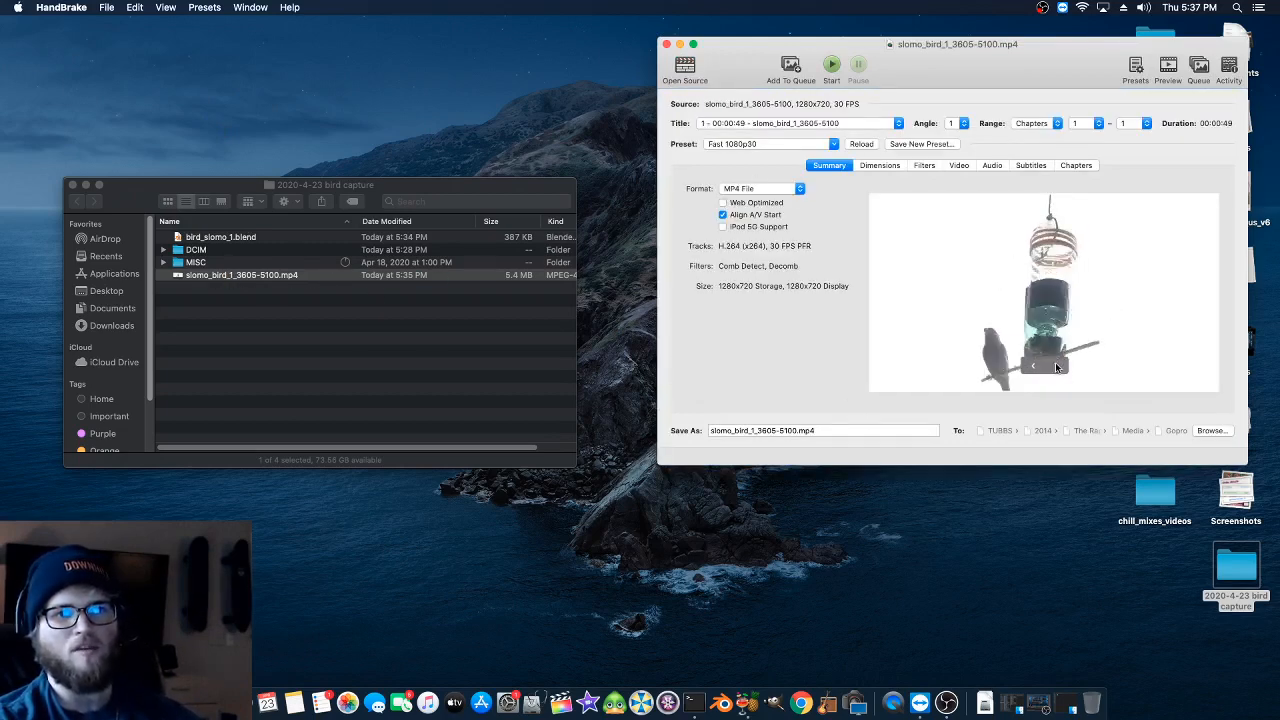
{"action": "left_click", "coordinate": [1046, 366]}
{"action": "left_click", "coordinate": [1037, 365]}
{"action": "left_click", "coordinate": [1031, 366]}
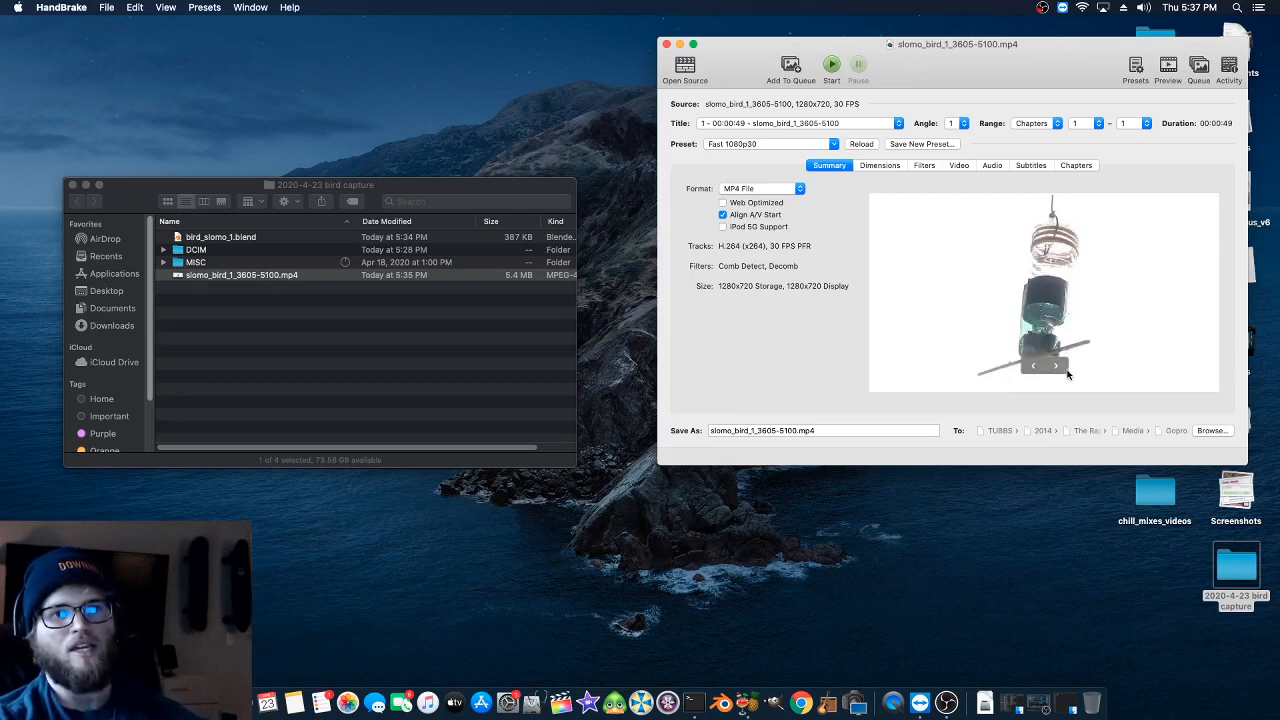
{"action": "left_click", "coordinate": [1057, 368]}
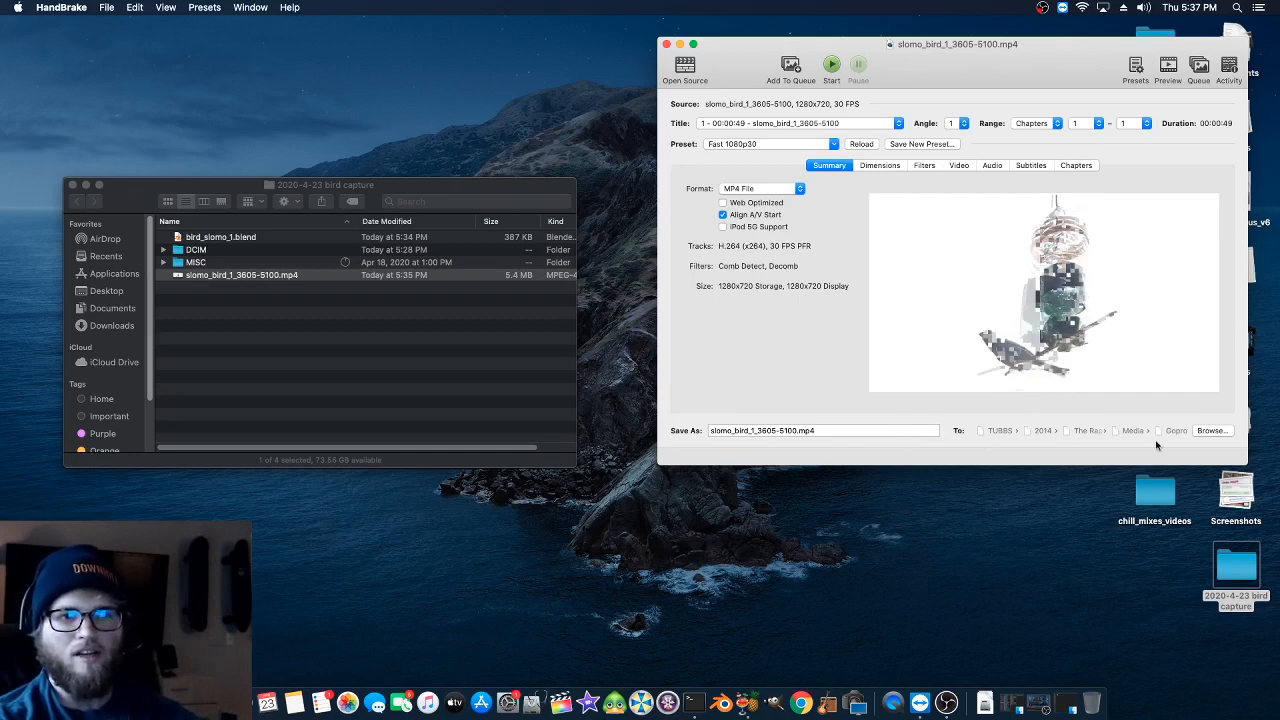
- Set the output destination to the 2020-4-23 bird capture folder on the Desktop and name the file slomo_bird_1_3605-5100_transcoded.mp4
{"action": "left_click", "coordinate": [1210, 431]}
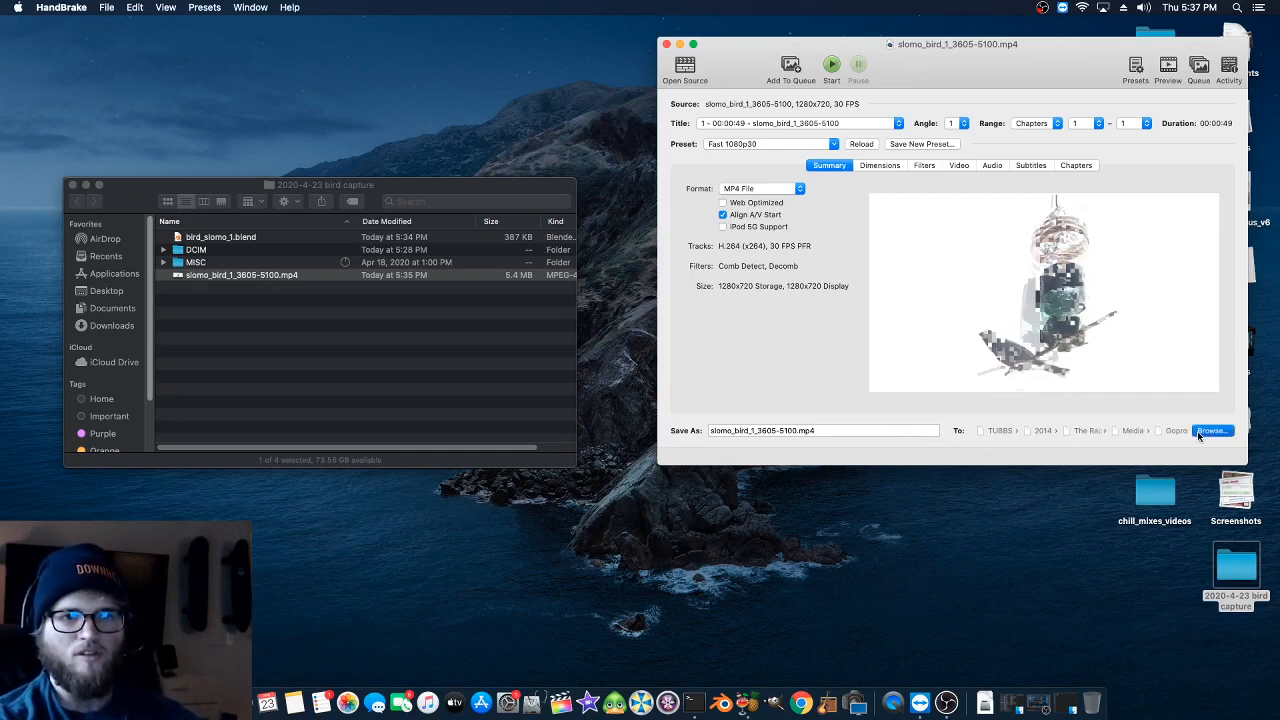
{"action": "left_click", "coordinate": [1125, 373]}
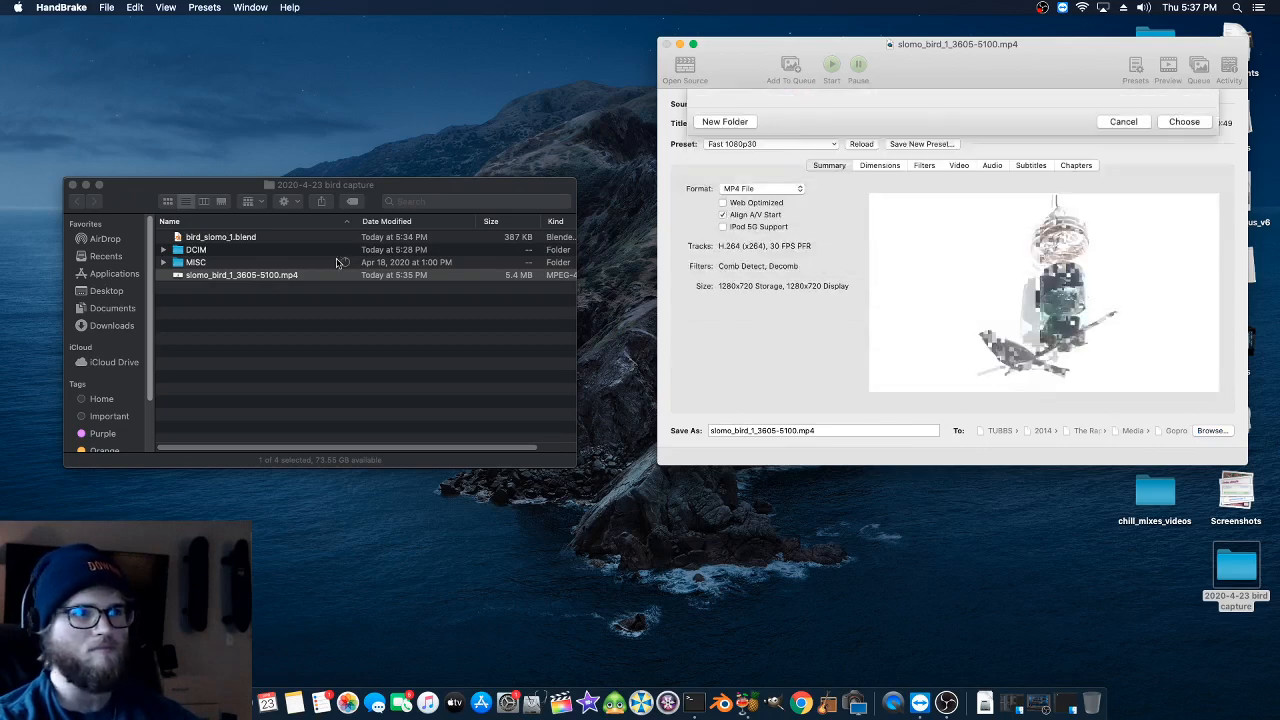
{"action": "left_click_drag", "start_coordinate": [193, 250], "coordinate": [1012, 428]}
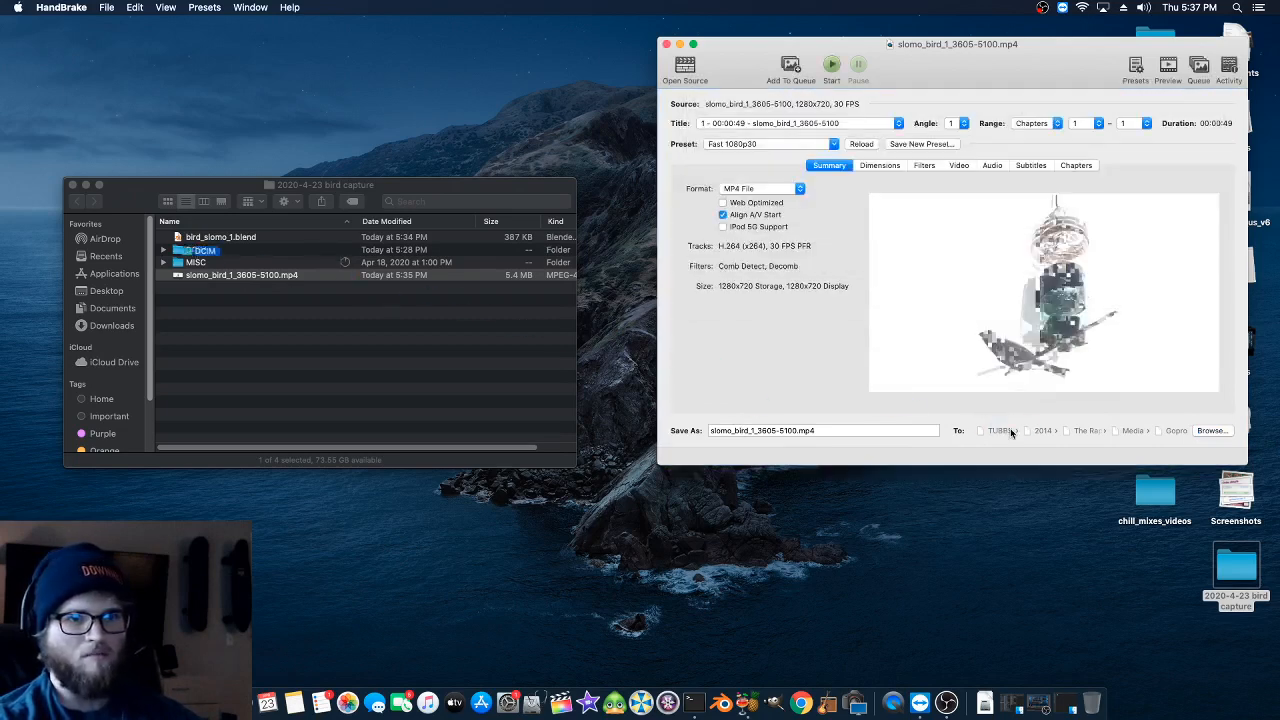
{"action": "left_click", "coordinate": [1208, 433]}
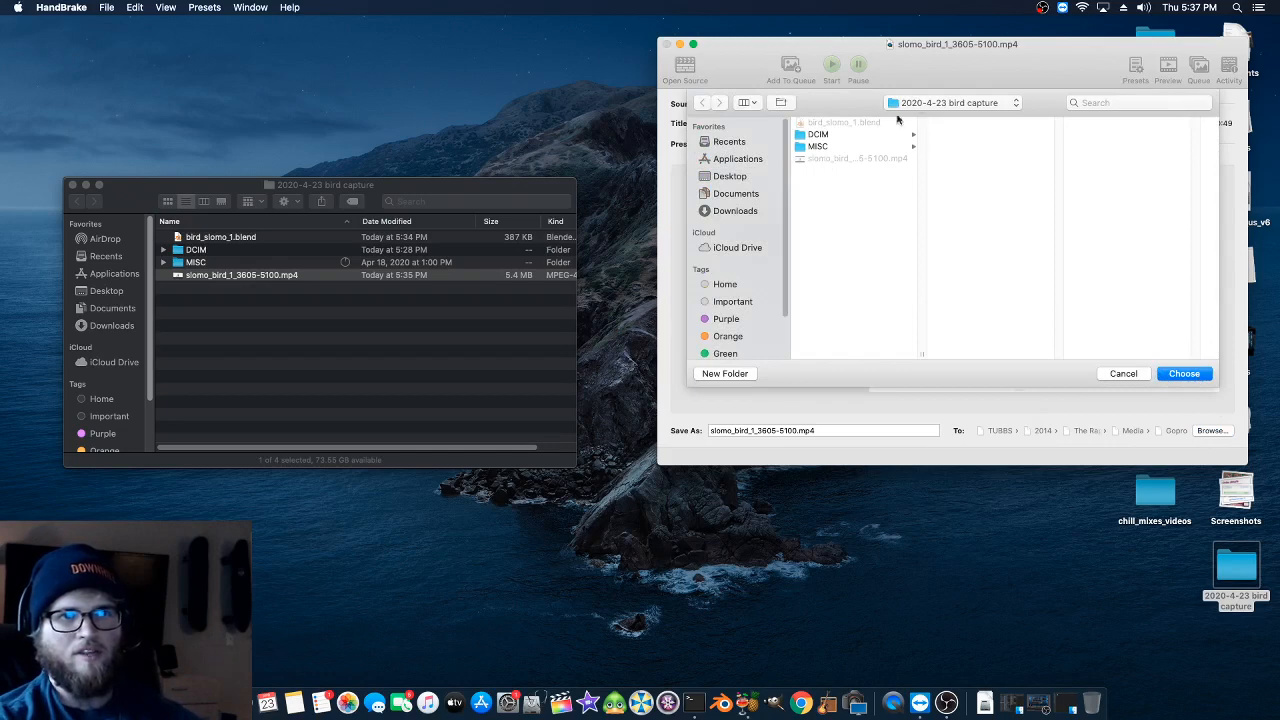
{"action": "left_click", "coordinate": [1170, 374]}
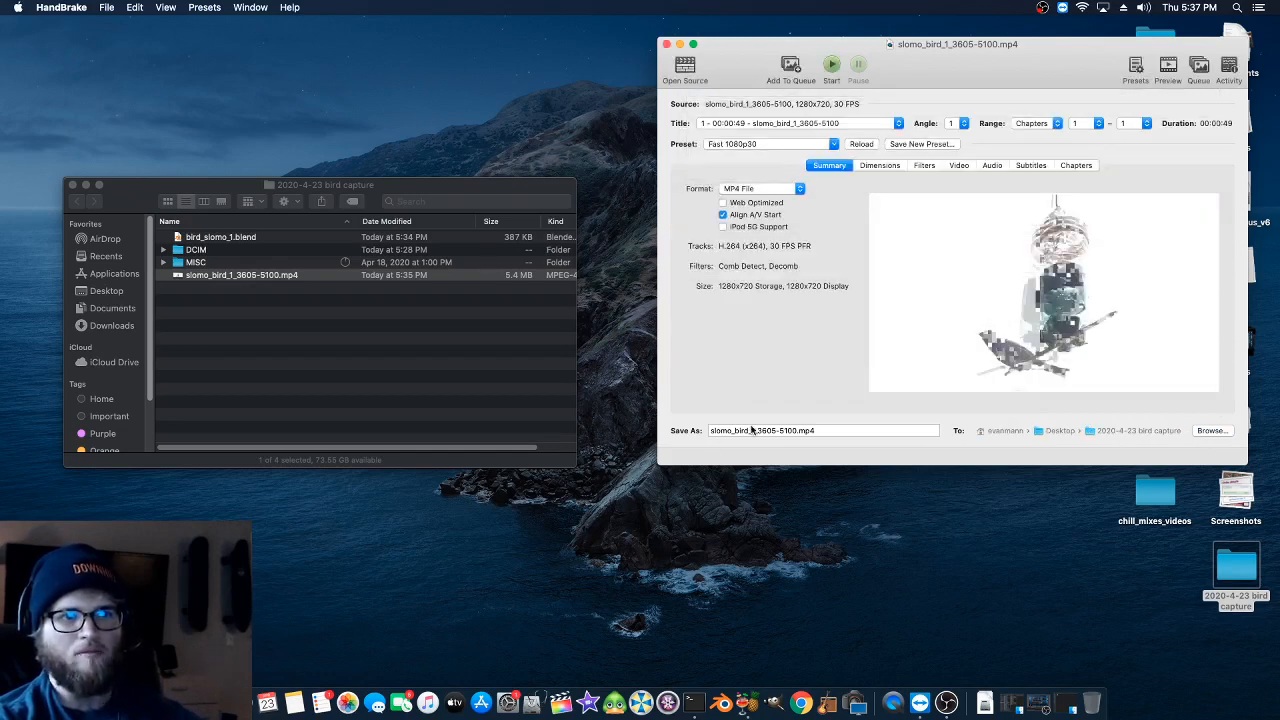
{"action": "left_click", "coordinate": [753, 430]}
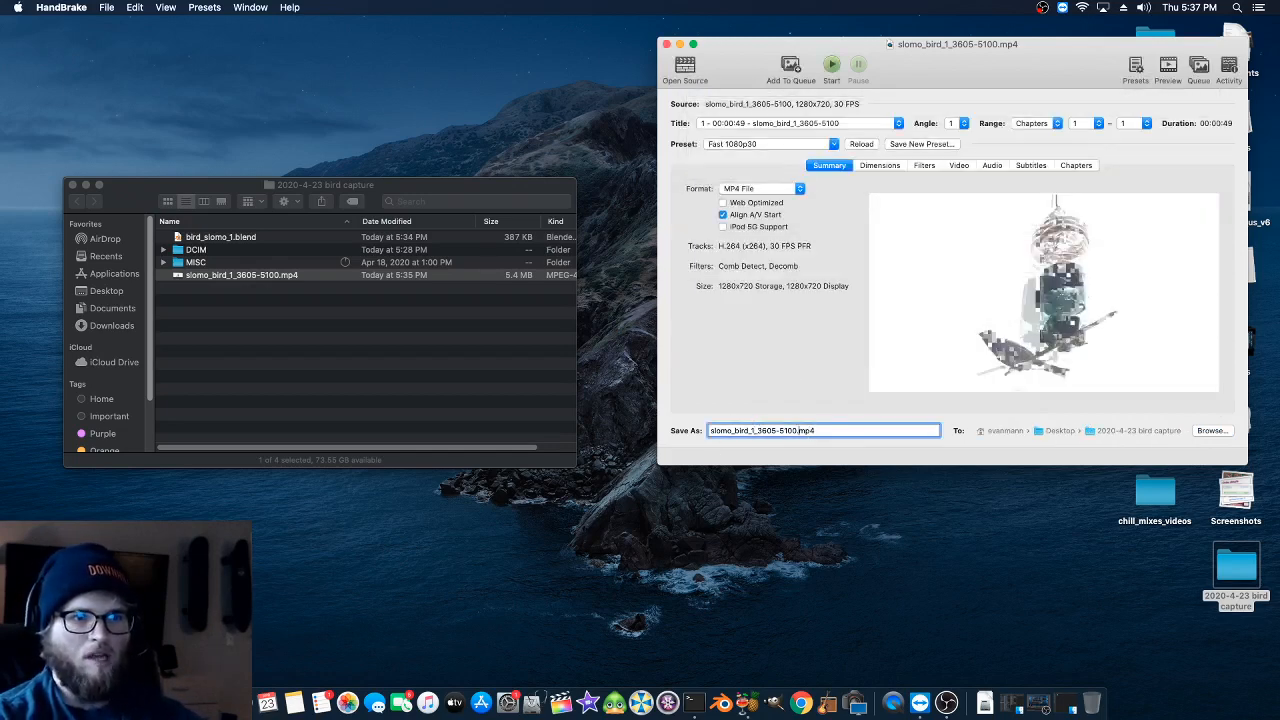
{"action": "type", "text": "_transcoded"}
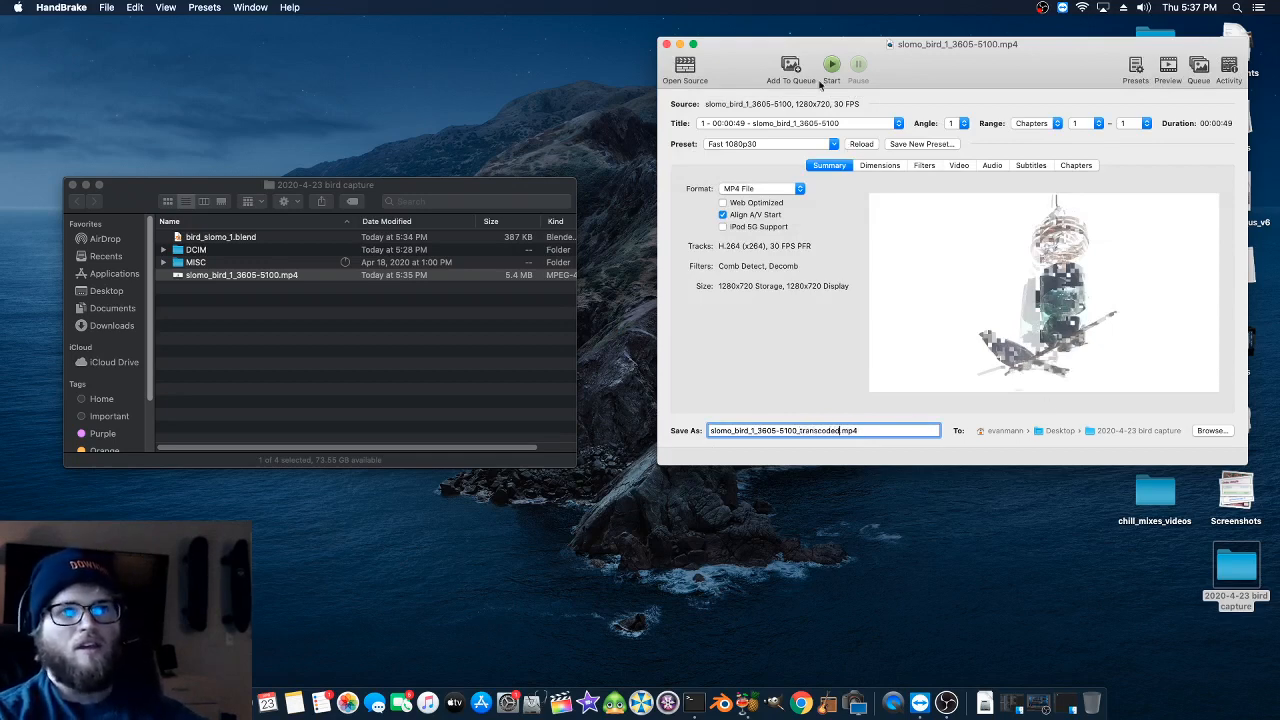
- Review the filter and video encoder settings, keep the framerate at 30 FPS, and start the encode
{"action": "left_click", "coordinate": [924, 166]}
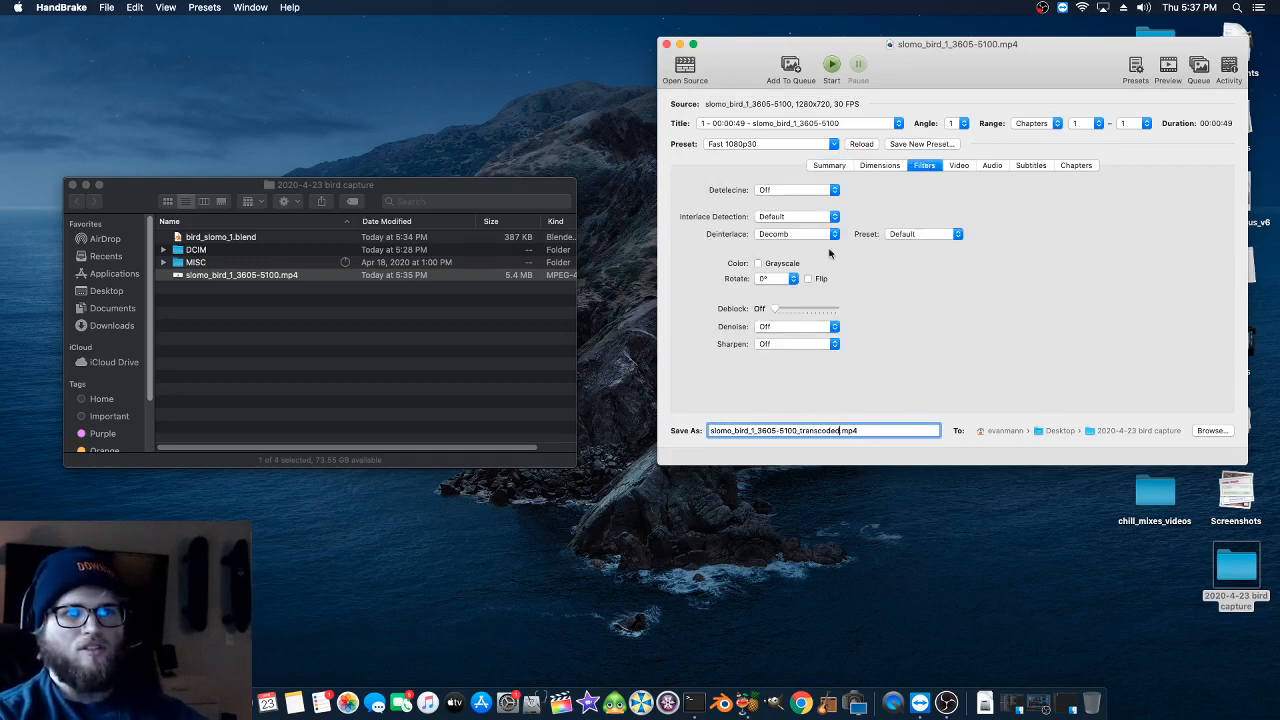
{"action": "left_click", "coordinate": [959, 166]}
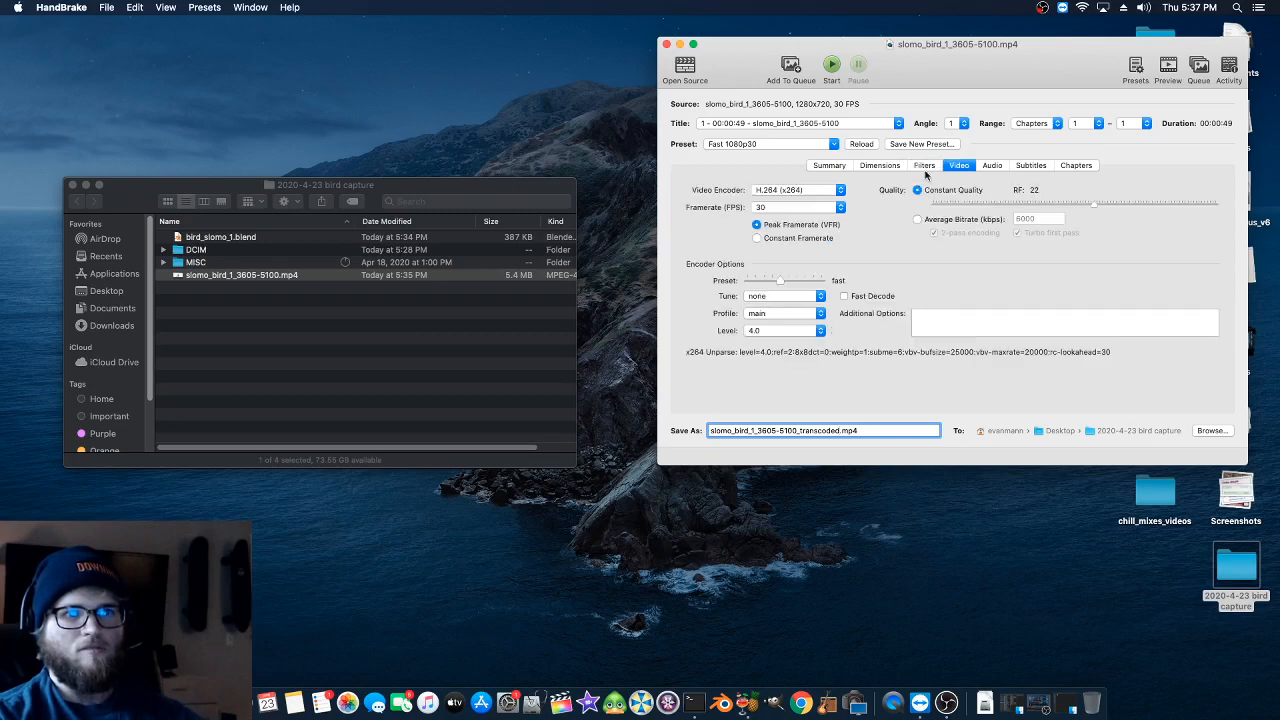
{"action": "left_click", "coordinate": [776, 208]}
{"action": "left_click", "coordinate": [773, 208]}
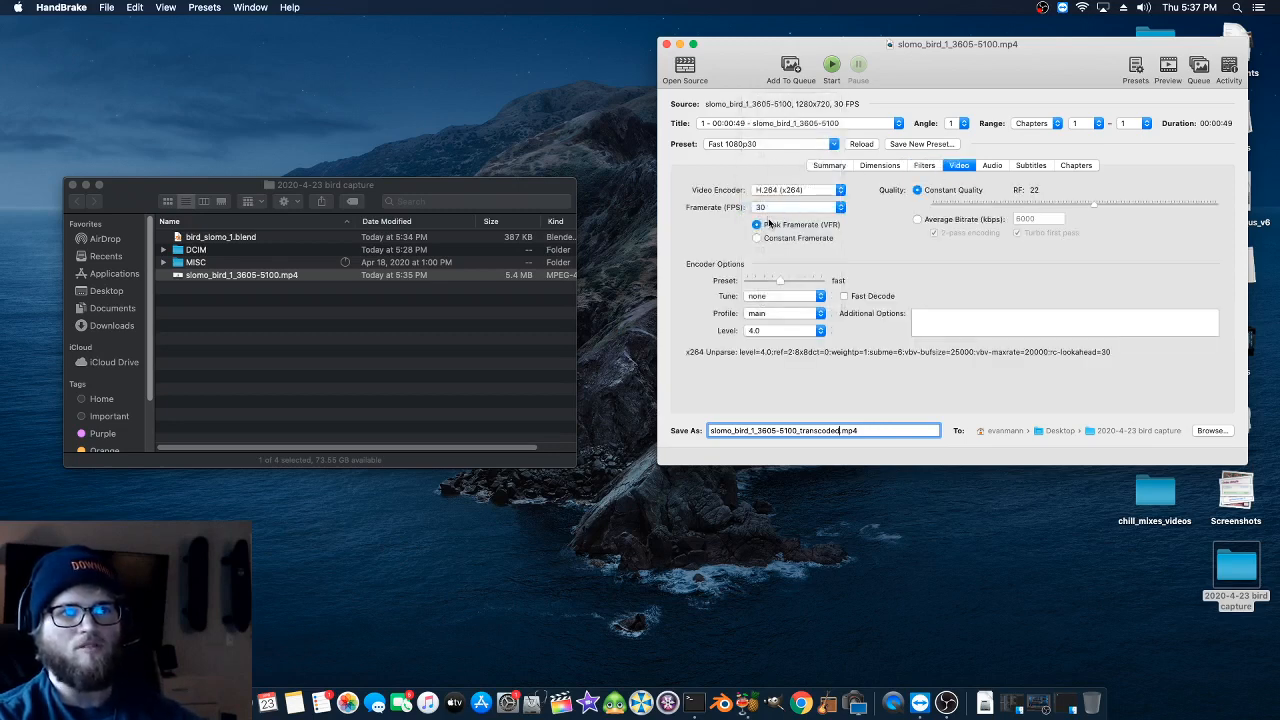
{"action": "left_click", "coordinate": [830, 65]}
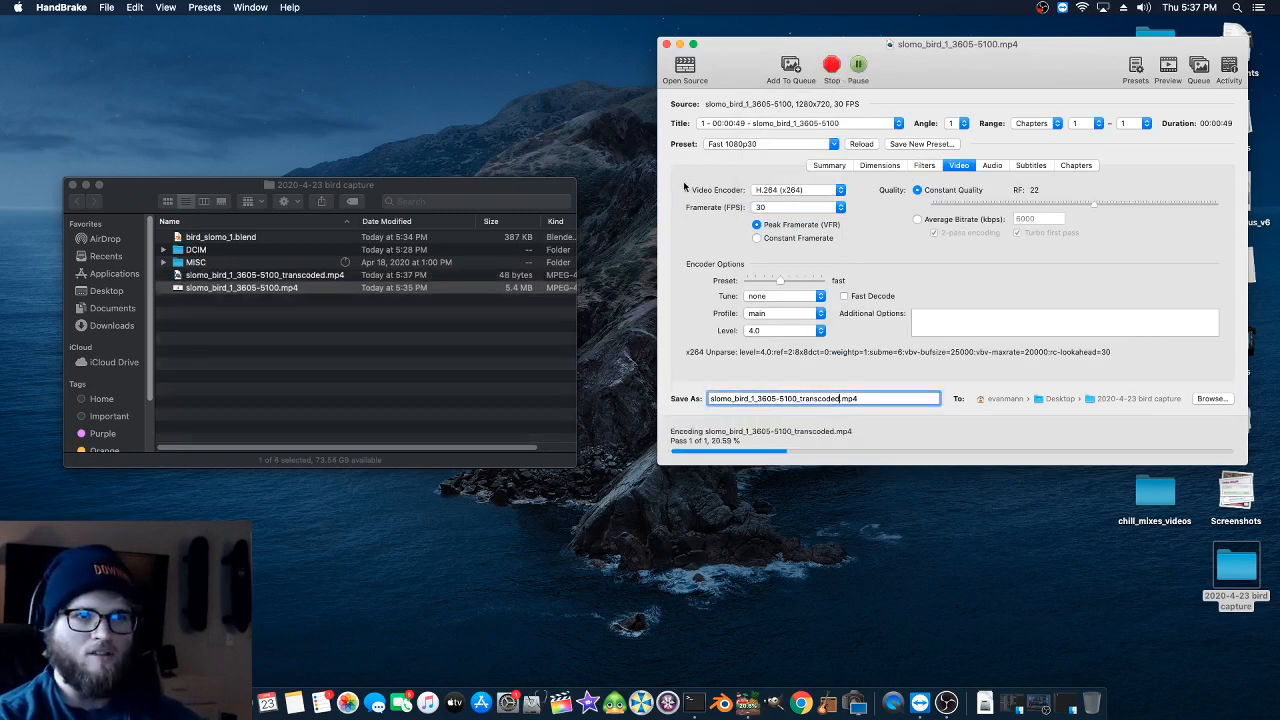
- Check the container formats offered in the output summary, leaving MP4 File selected
{"action": "left_click", "coordinate": [840, 166]}
{"action": "left_click", "coordinate": [745, 190]}
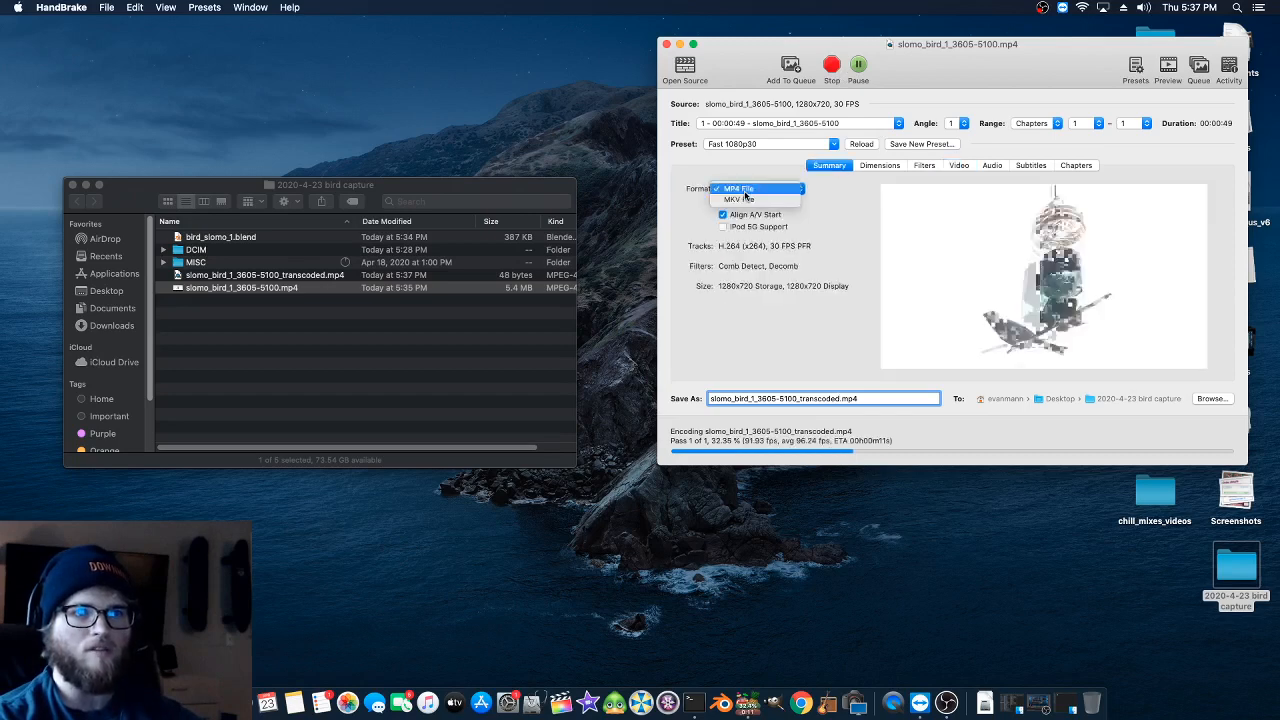
{"action": "left_click", "coordinate": [671, 188]}
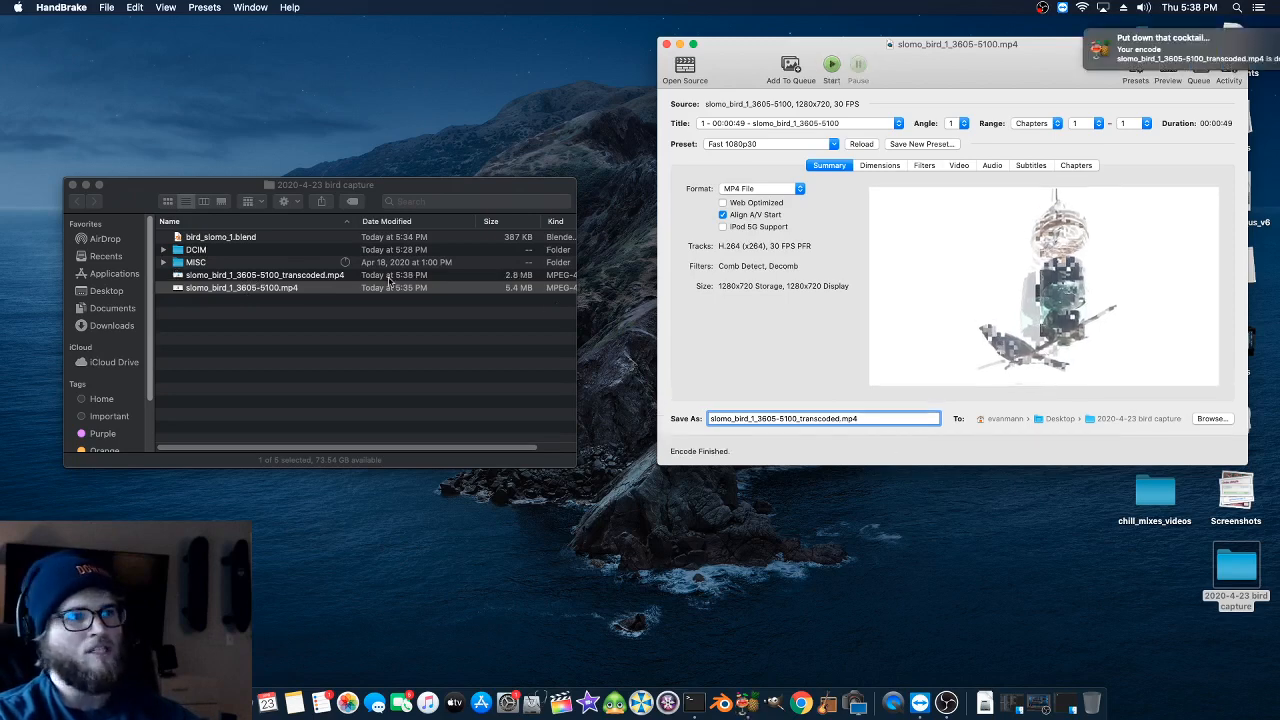
- Preview slomo_bird_1_3605-5100_transcoded.mp4 in the Finder folder with Quick Look
{"action": "left_click", "coordinate": [211, 284]}
{"action": "left_click", "coordinate": [211, 277]}
{"action": "key", "text": "space"}
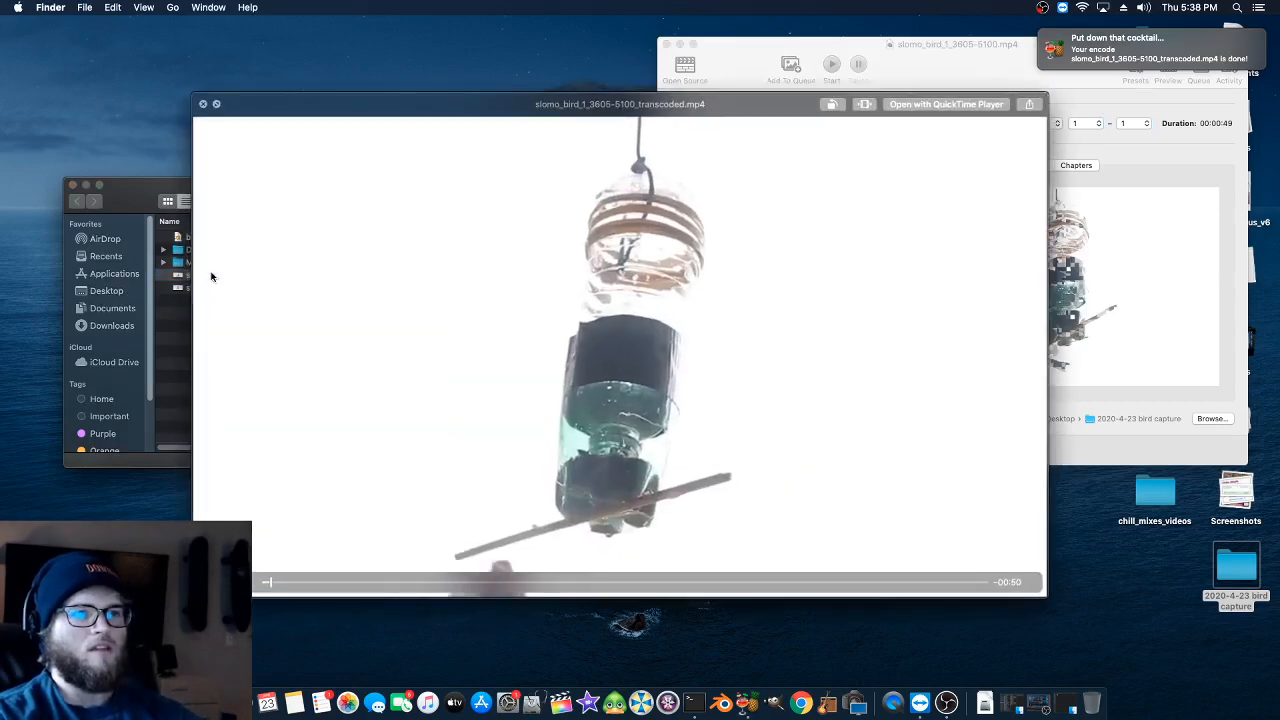